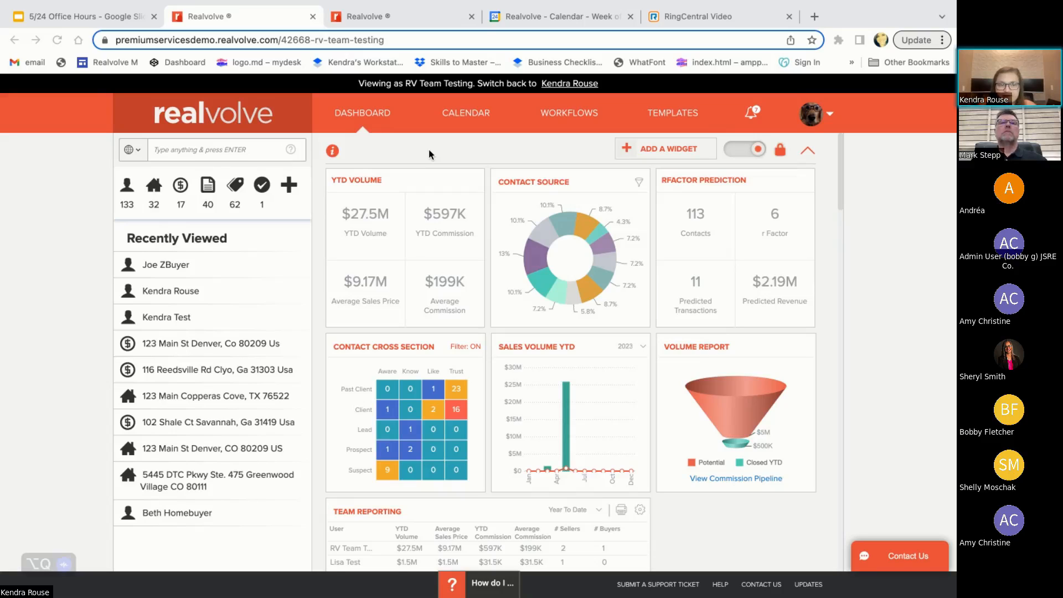
# Open the most recently viewed contact, and switch to the first contact in the contact list
pyautogui.click(169, 266)
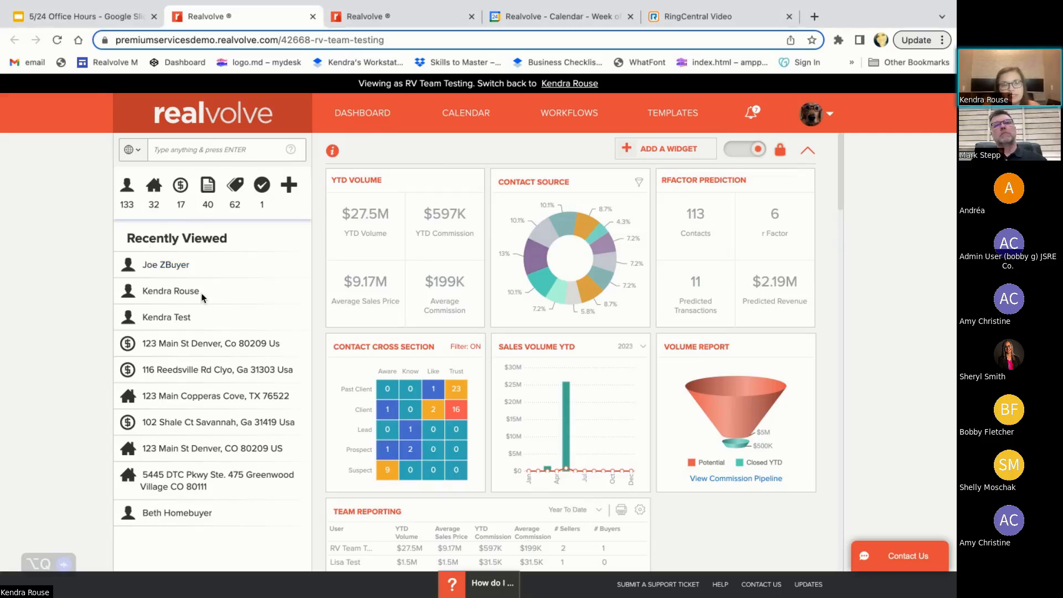
pyautogui.click(169, 264)
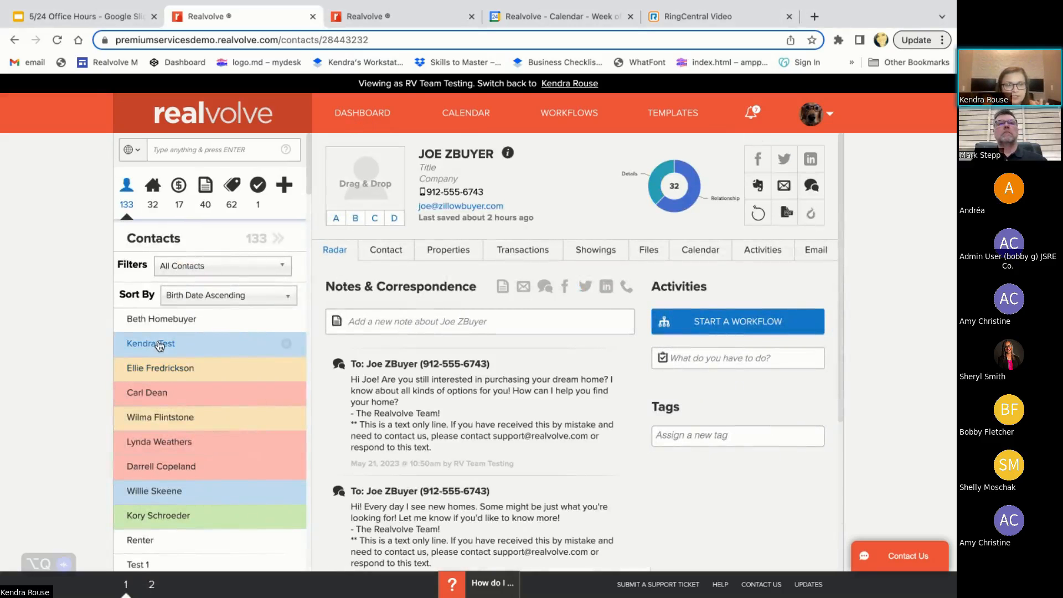
pyautogui.click(161, 318)
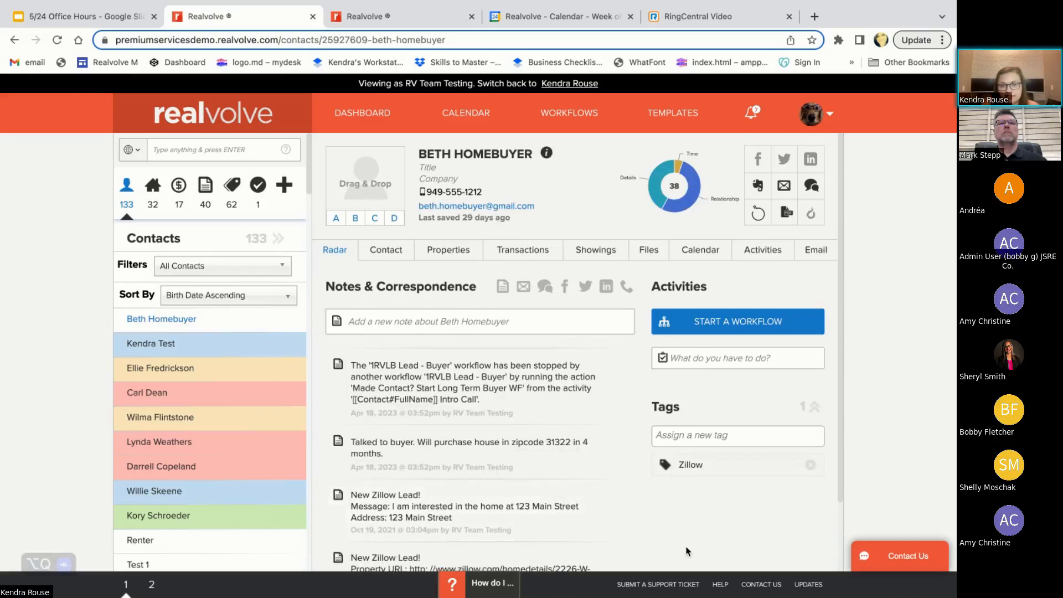
# Examine the buyer lead's contact details, notes and correspondence history, activities and tags
pyautogui.scroll(-2, 686, 551)
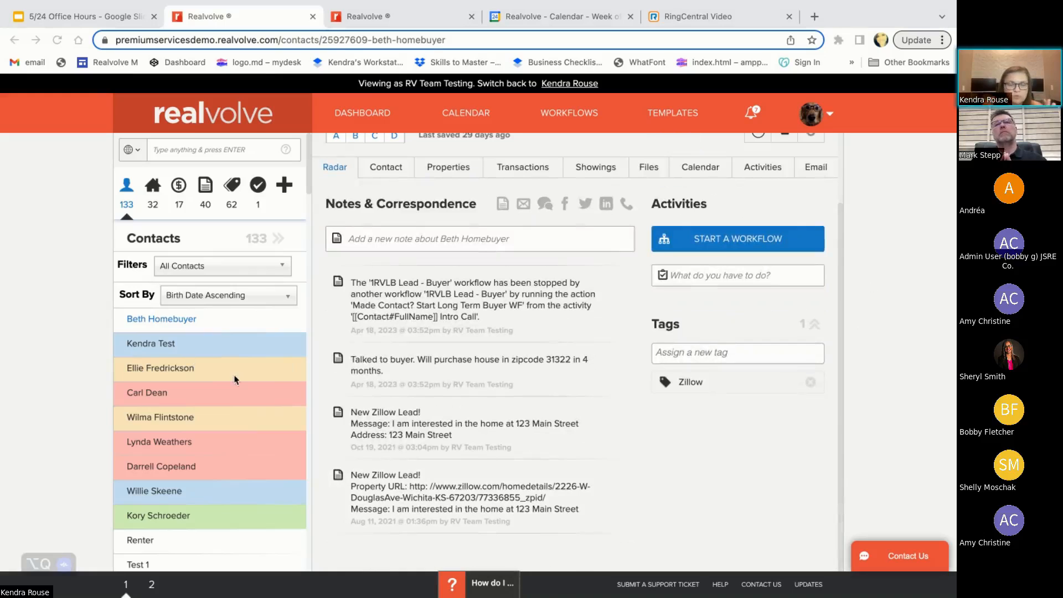
pyautogui.scroll(2, 776, 382)
pyautogui.scroll(-2, 477, 181)
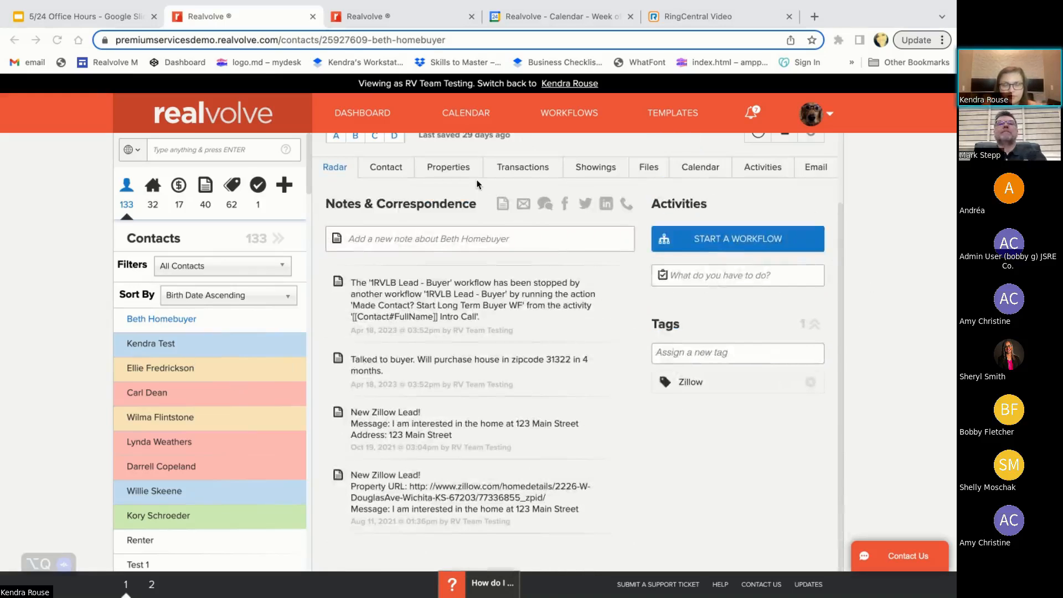
pyautogui.scroll(2, 477, 181)
pyautogui.scroll(-2, 483, 193)
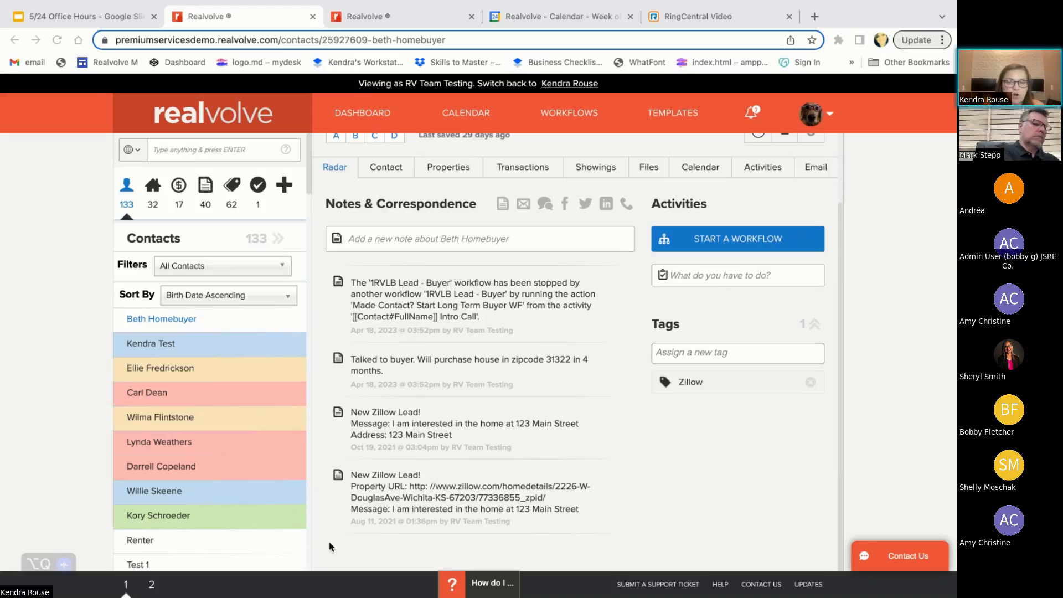
pyautogui.scroll(2, 643, 446)
pyautogui.scroll(-2, 664, 430)
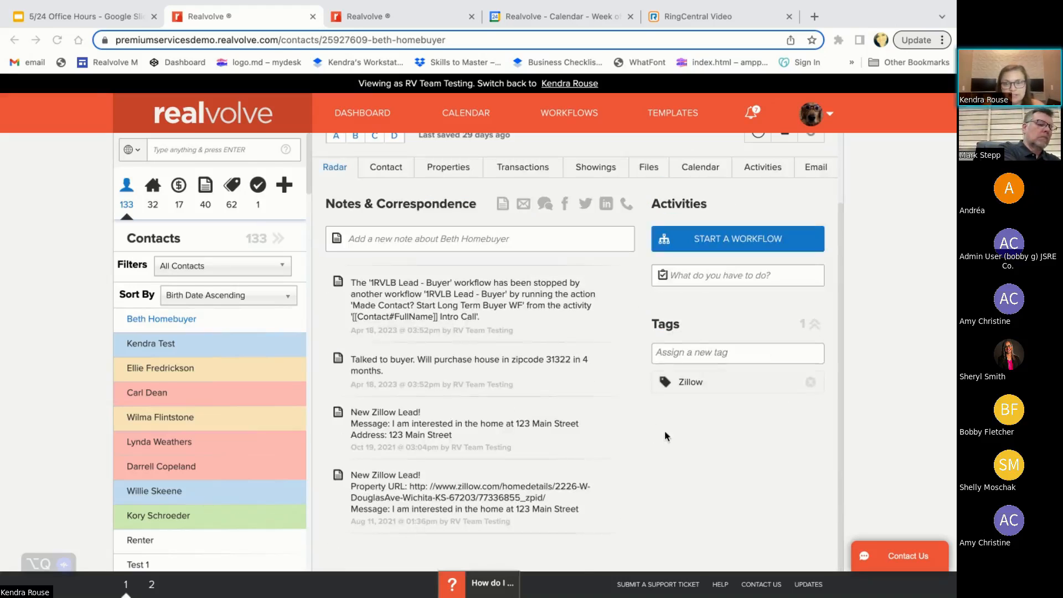
pyautogui.scroll(2, 532, 365)
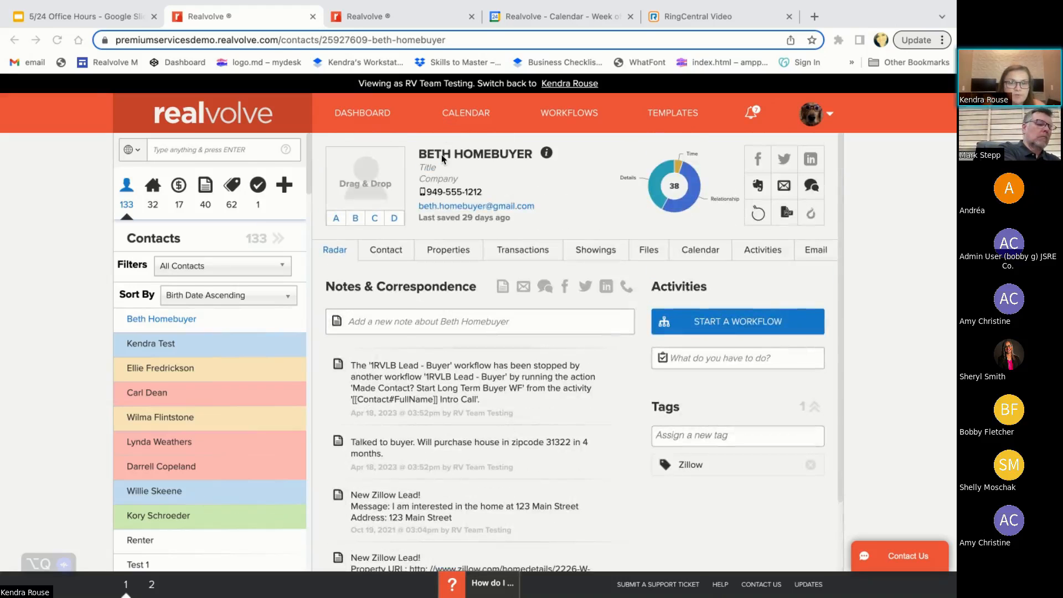
pyautogui.scroll(-2, 451, 221)
pyautogui.scroll(1, 398, 250)
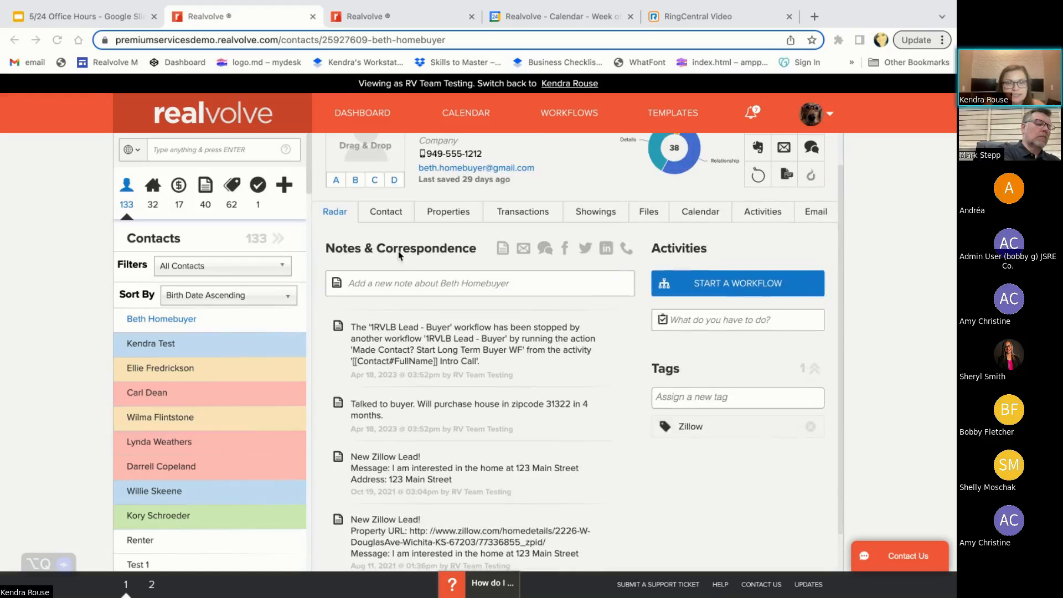
pyautogui.scroll(-1, 712, 542)
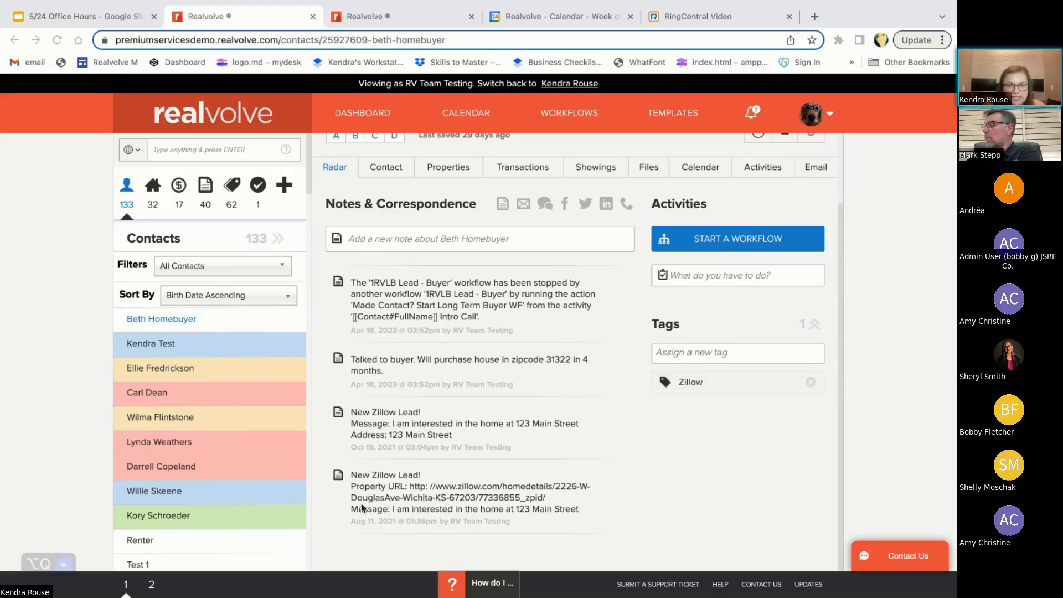
pyautogui.scroll(1, 625, 511)
pyautogui.scroll(2, 625, 511)
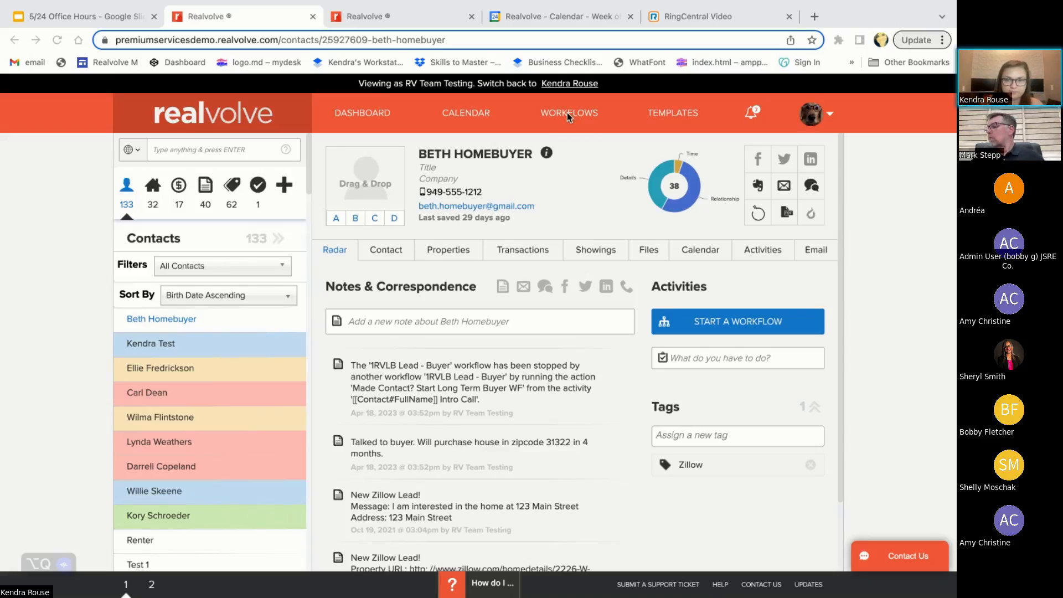
# Go to the workflows and clear the property filter to list workflows of every type
pyautogui.click(545, 116)
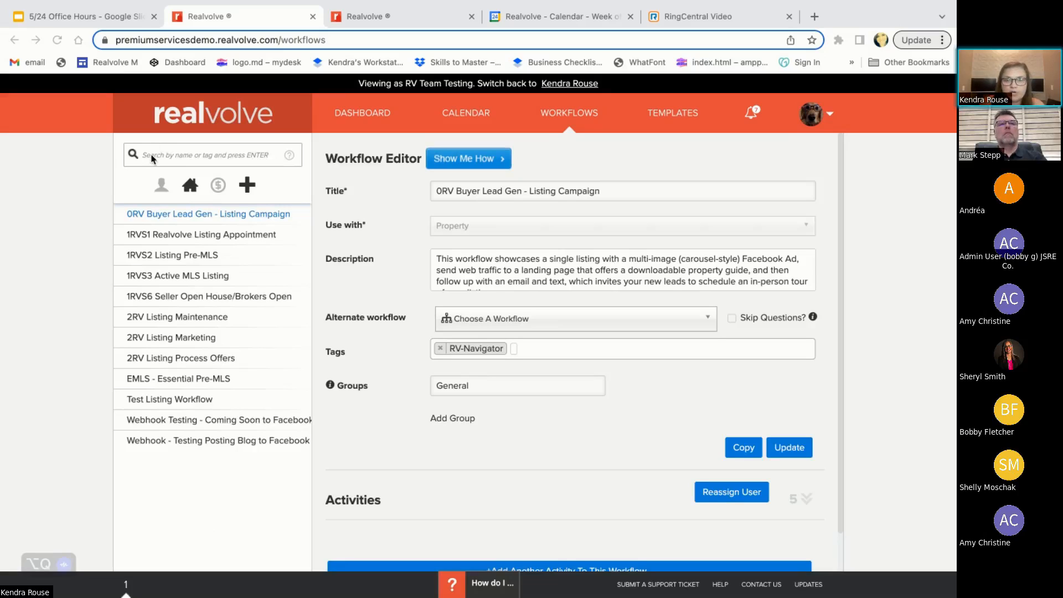
pyautogui.click(160, 186)
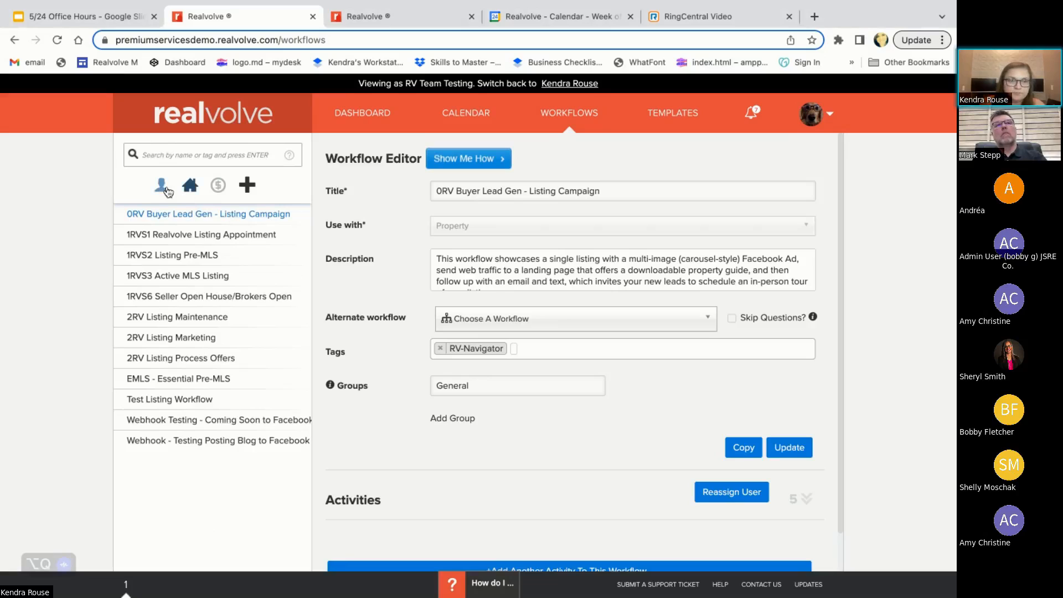
pyautogui.click(186, 186)
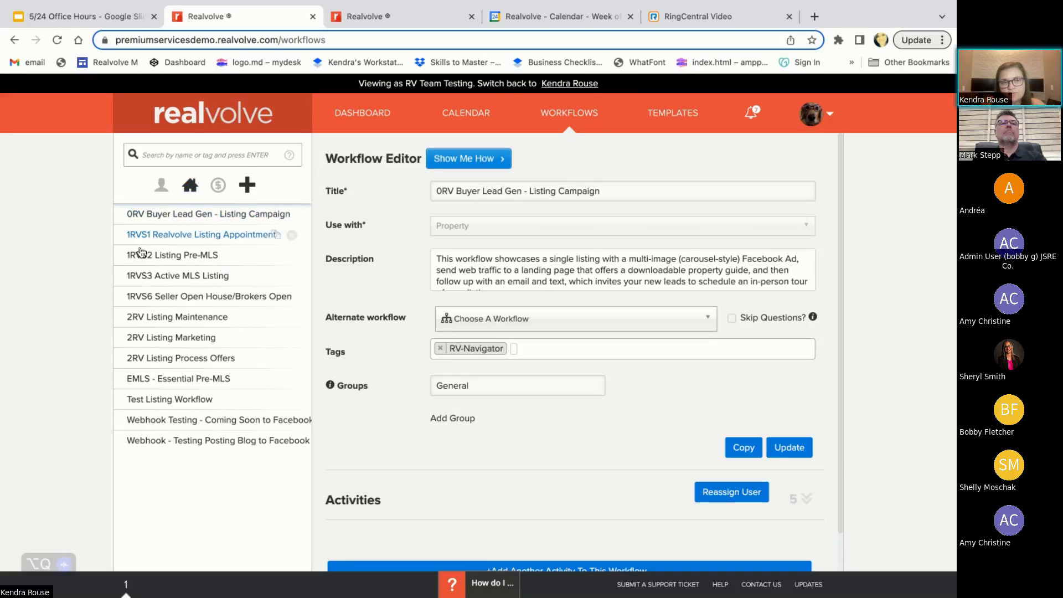
pyautogui.click(190, 190)
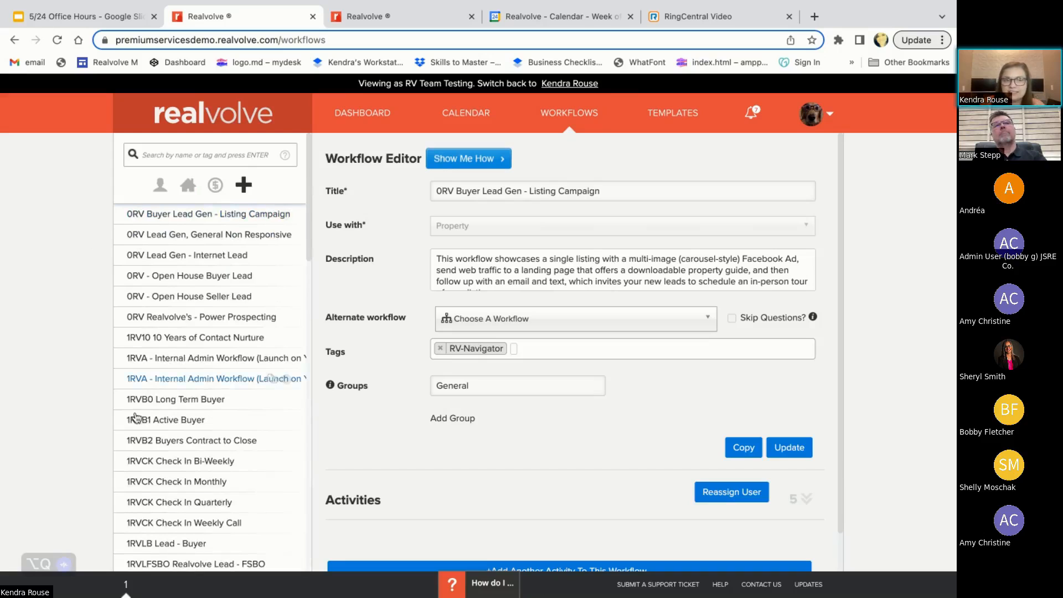
pyautogui.scroll(-5, 143, 450)
pyautogui.scroll(-5, 143, 450)
pyautogui.scroll(10, 142, 458)
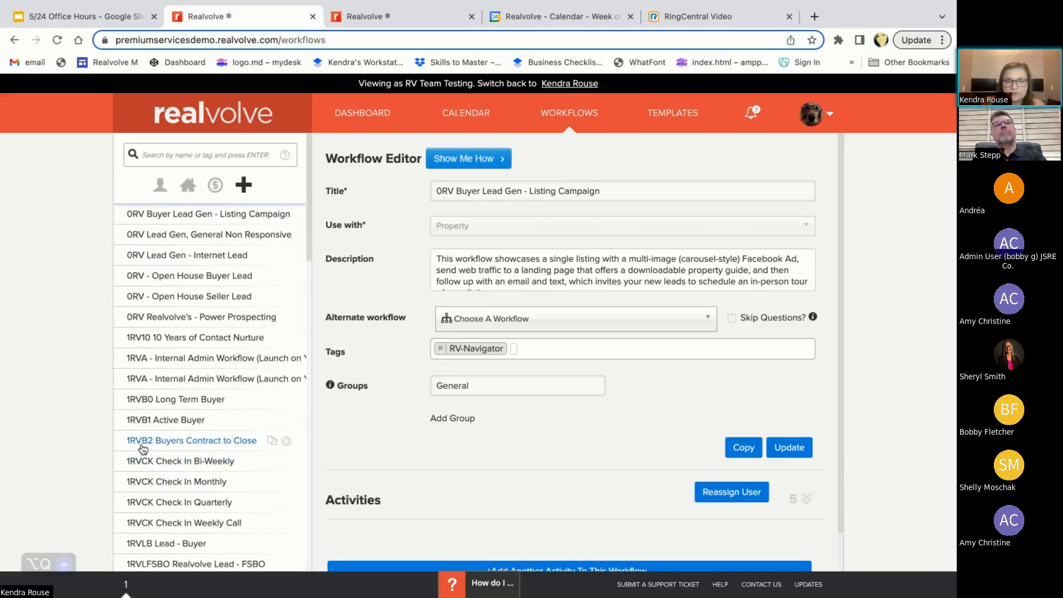
# Try filtering the workflow list by contact and property workflows
pyautogui.click(156, 193)
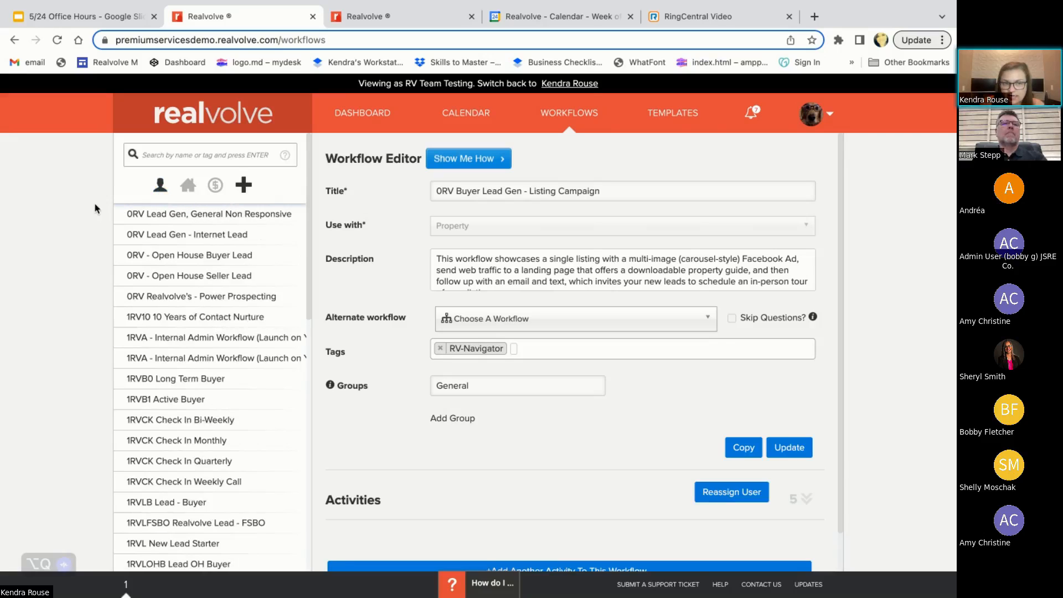
pyautogui.click(188, 185)
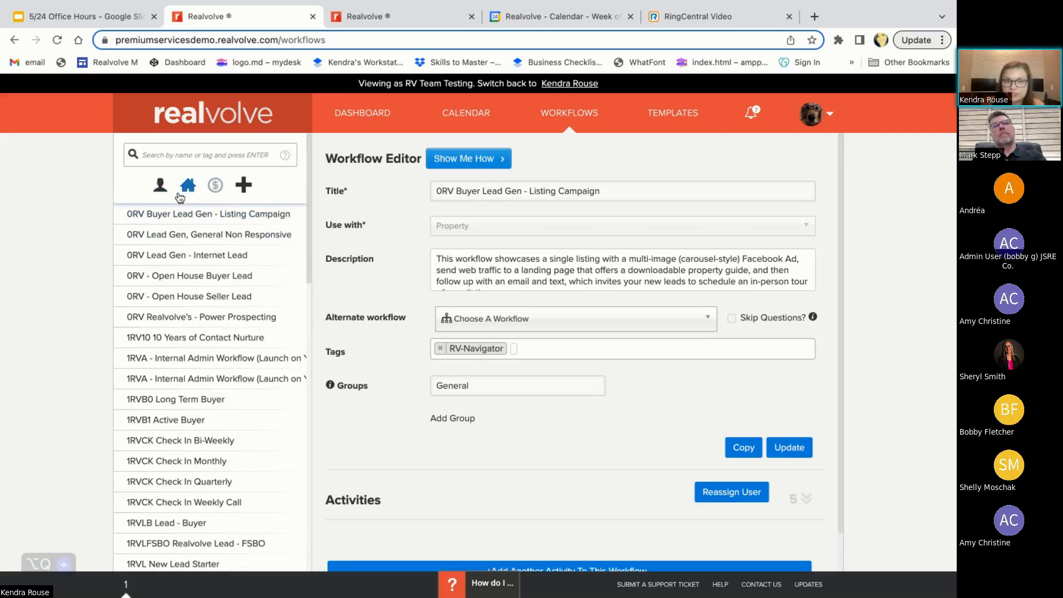
pyautogui.click(189, 188)
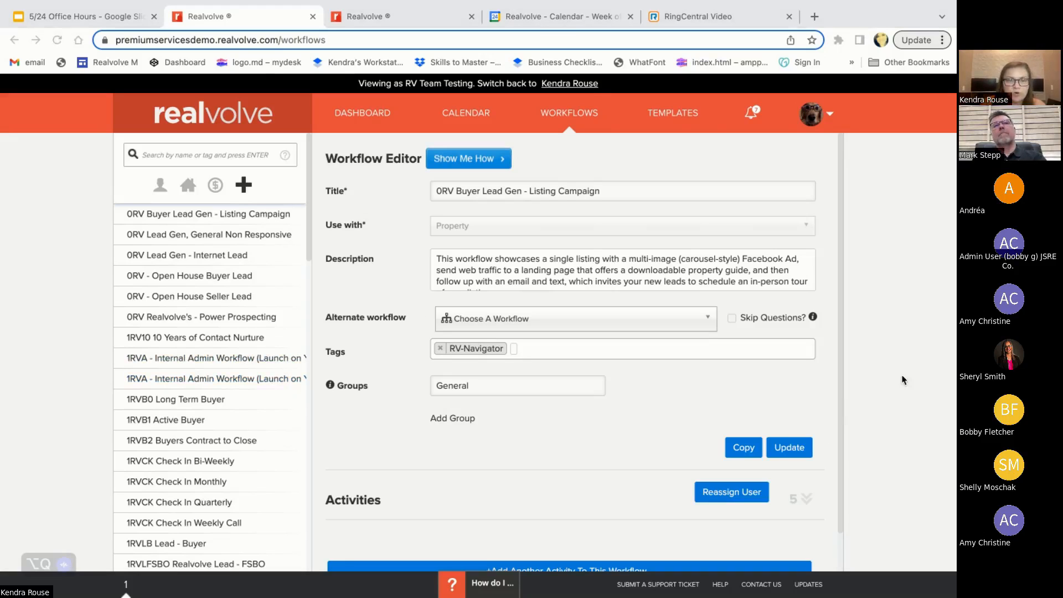
# Start a new workflow from scratch titled "Buyer Lead" and set it for use with Contact
pyautogui.click(244, 188)
pyautogui.click(246, 190)
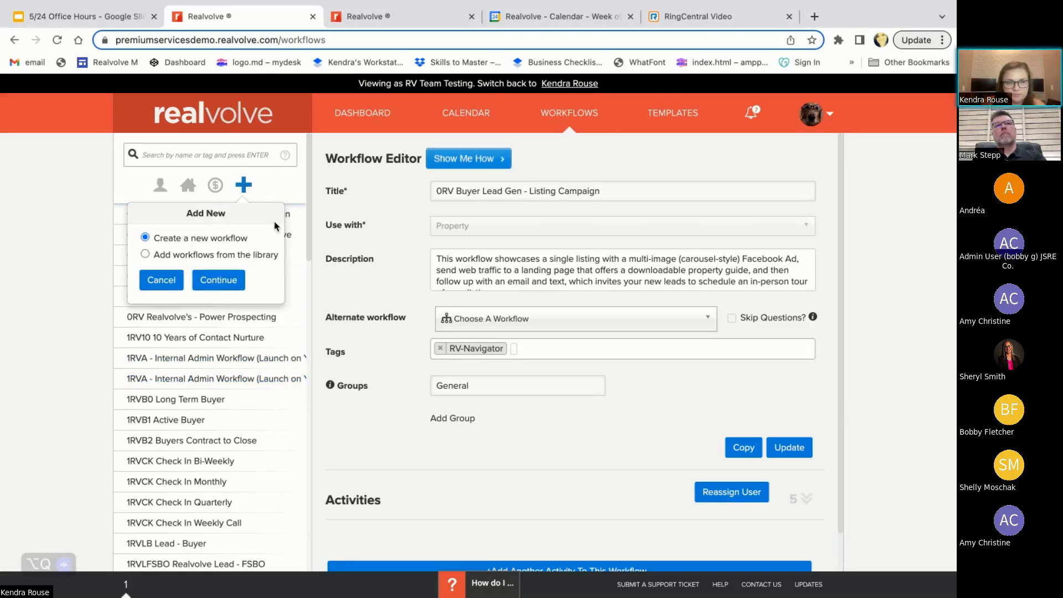
pyautogui.click(226, 282)
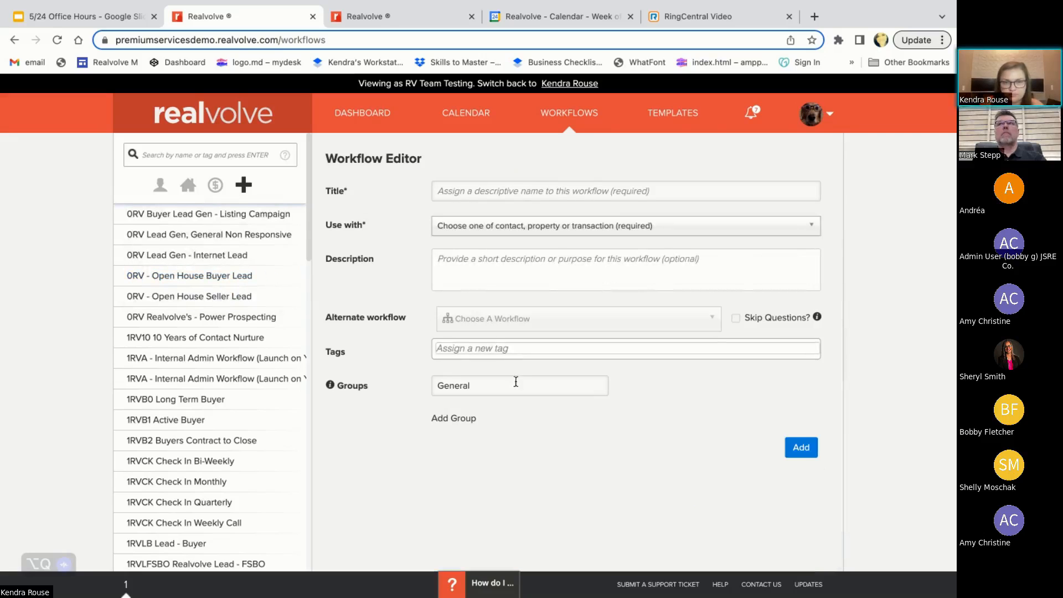
pyautogui.click(482, 189)
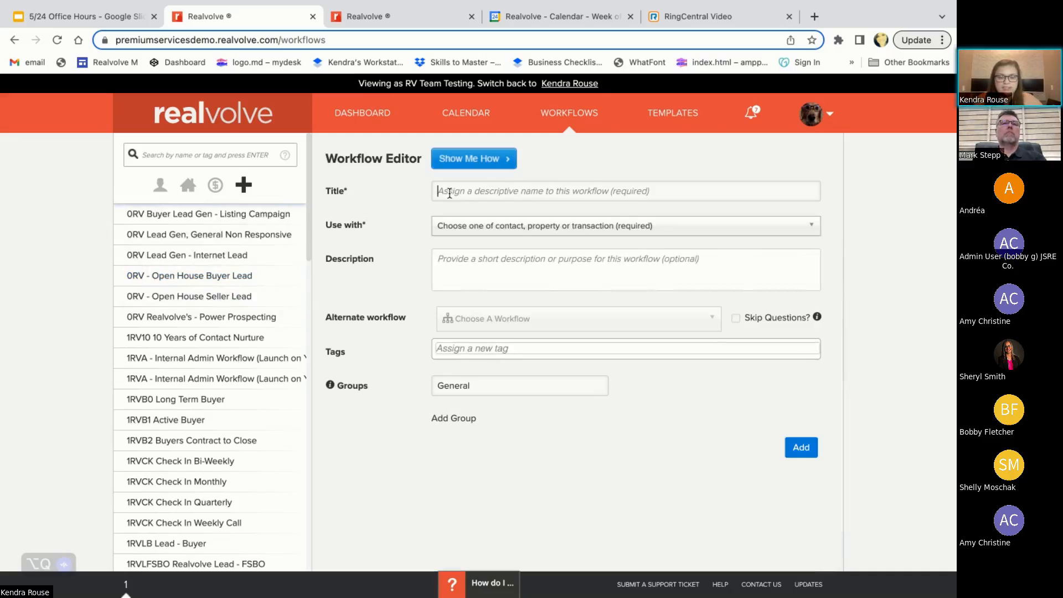
pyautogui.write('N')
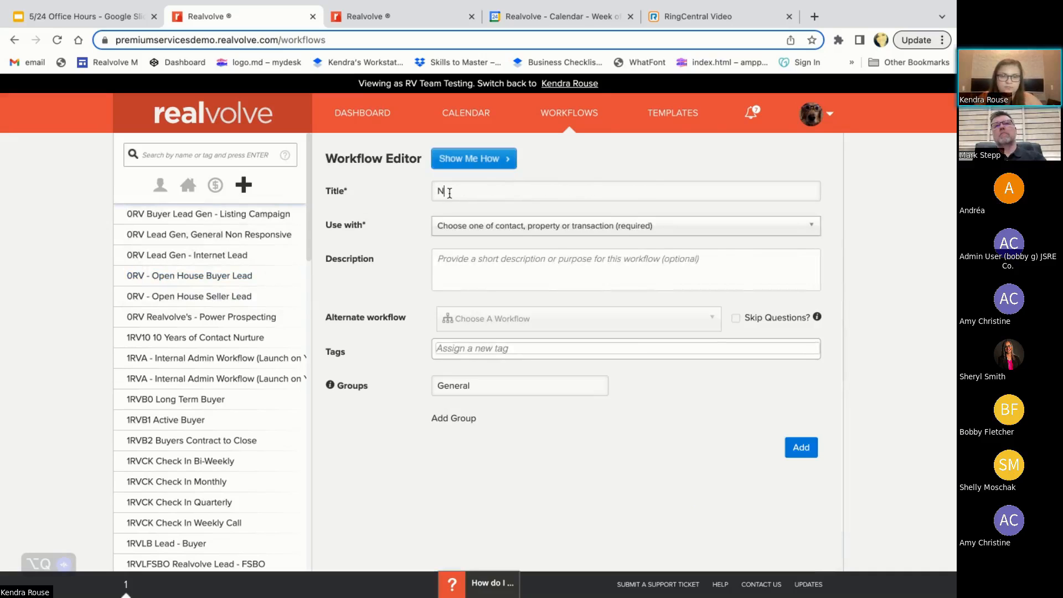
pyautogui.press('BackSpace')
pyautogui.write('Buyer Lead')
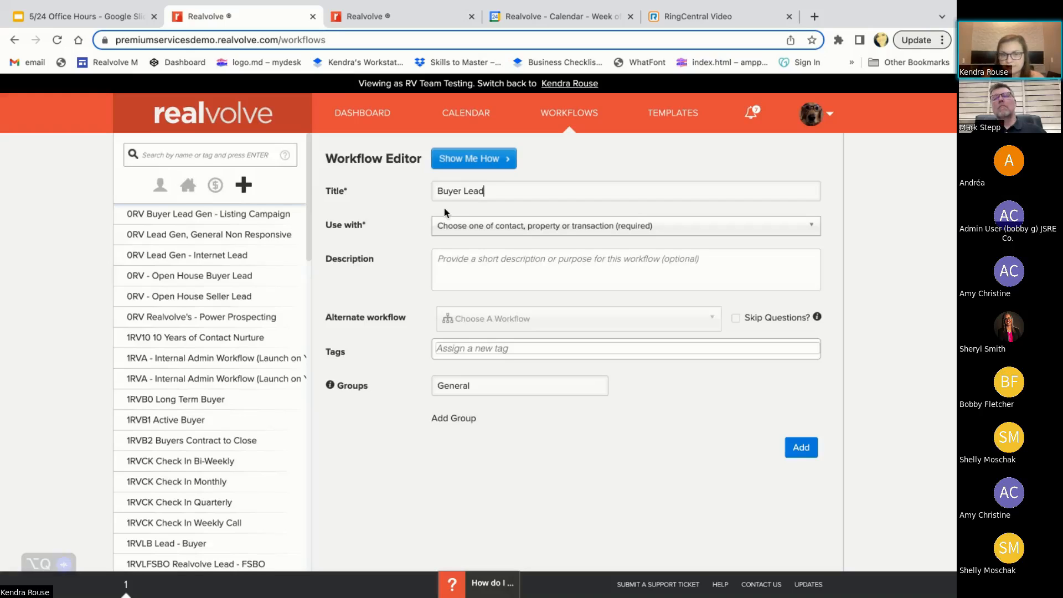
pyautogui.click(525, 231)
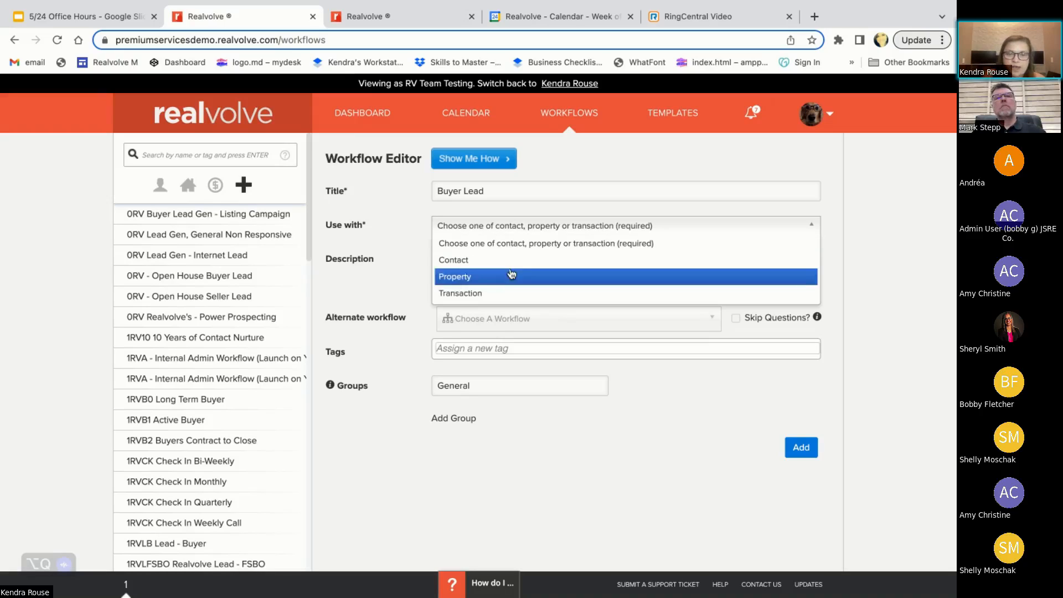
pyautogui.click(491, 260)
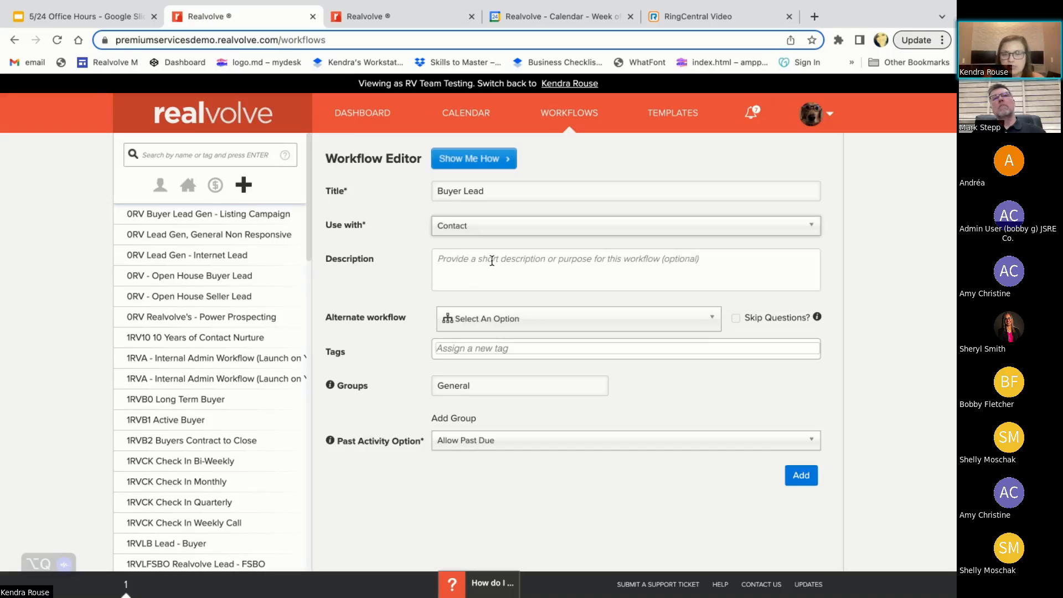
# Enter the workflow description "Auto launched on any new internet lead capture that is a buyer."
pyautogui.click(455, 256)
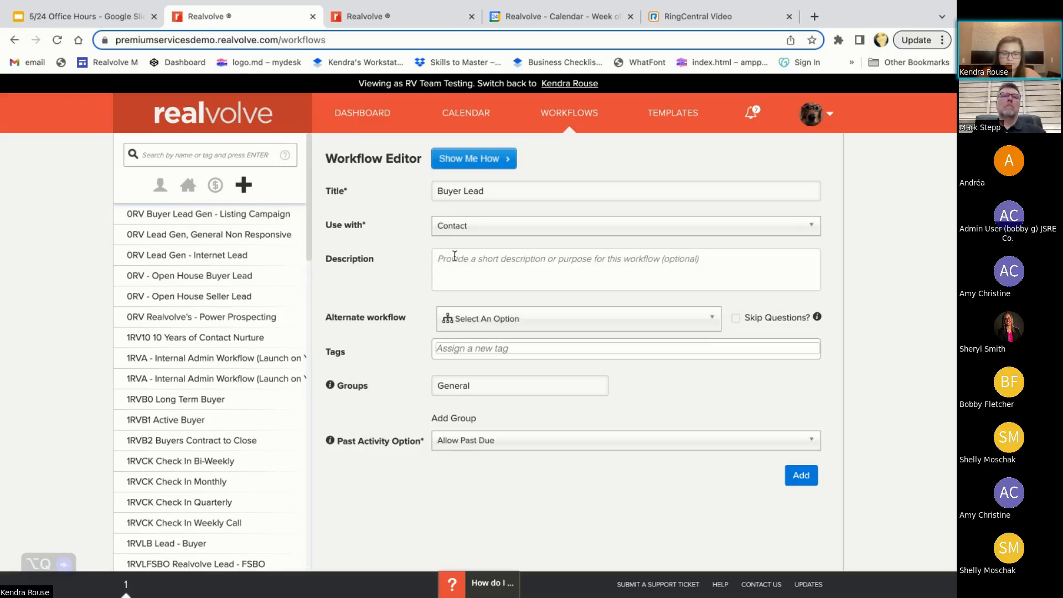
pyautogui.write('Auto lau')
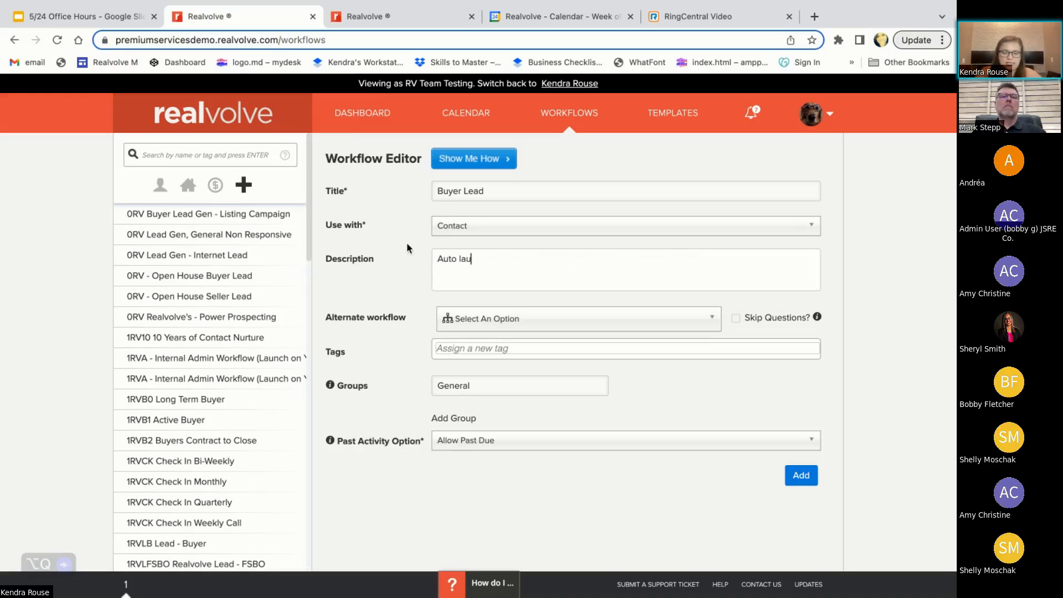
pyautogui.write('nched')
pyautogui.press('BackSpace')
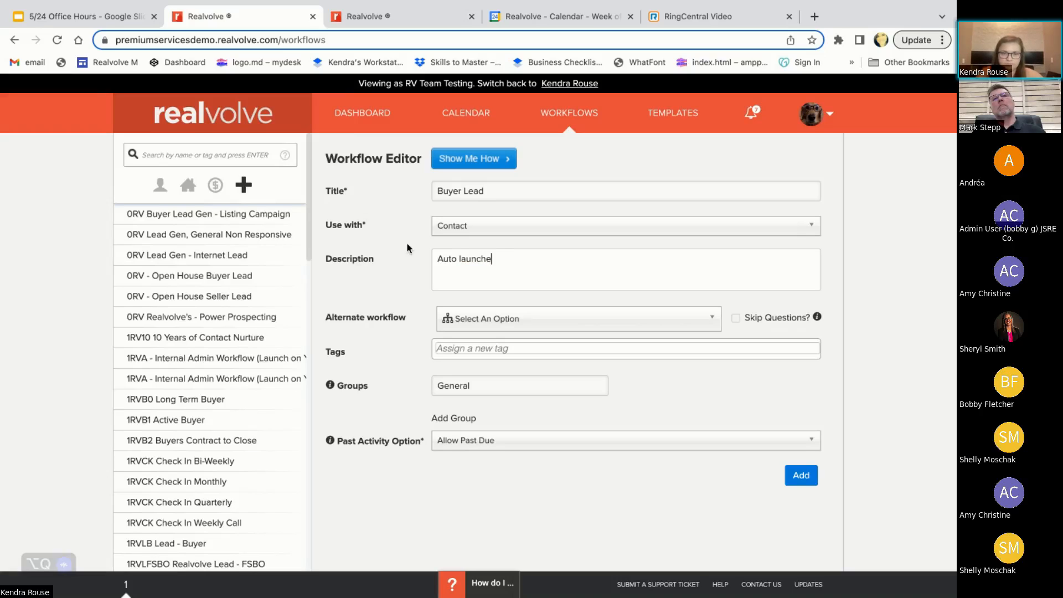
pyautogui.write('d on any new ')
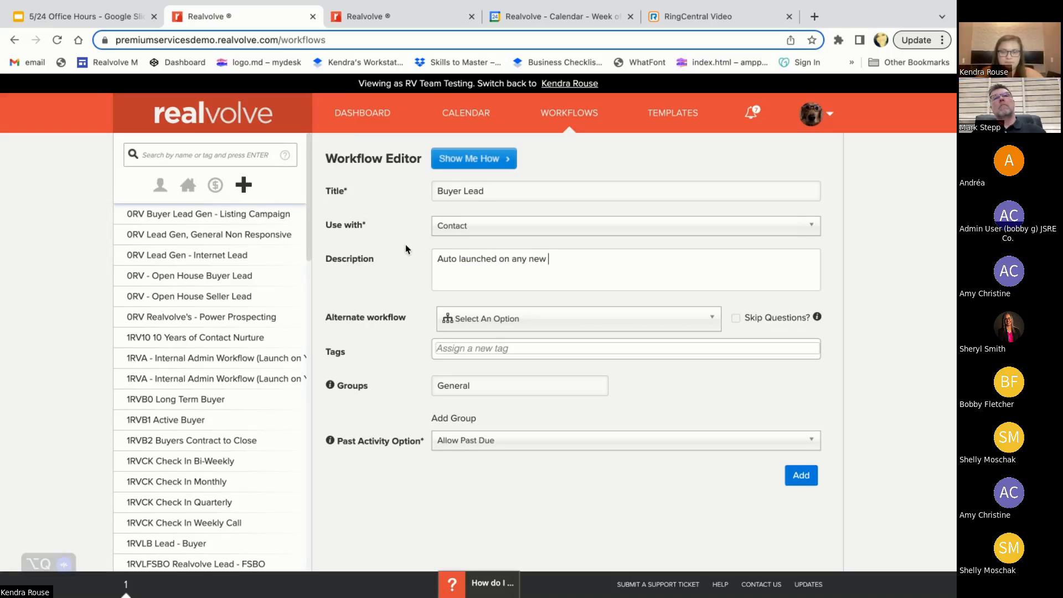
pyautogui.write('internet')
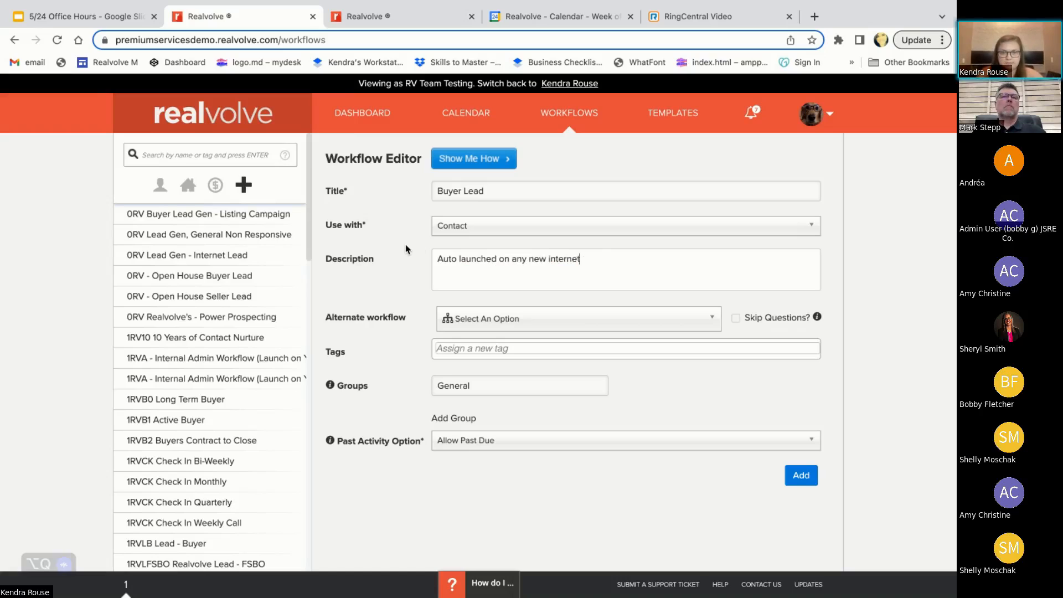
pyautogui.write(' lead ')
pyautogui.write('catp')
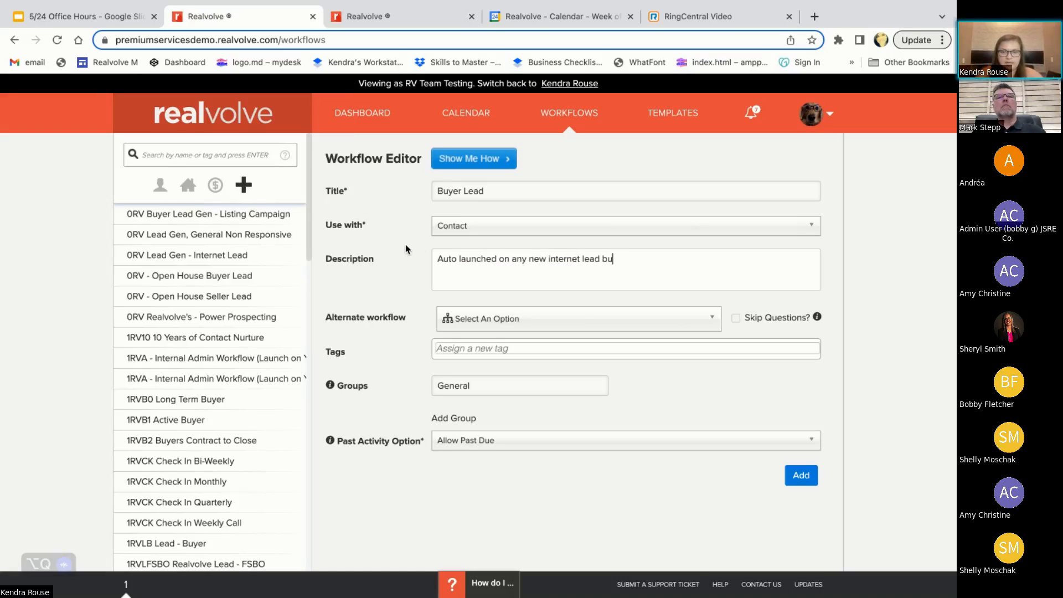
pyautogui.press('BackSpace')
pyautogui.press('BackSpace')
pyautogui.write('p')
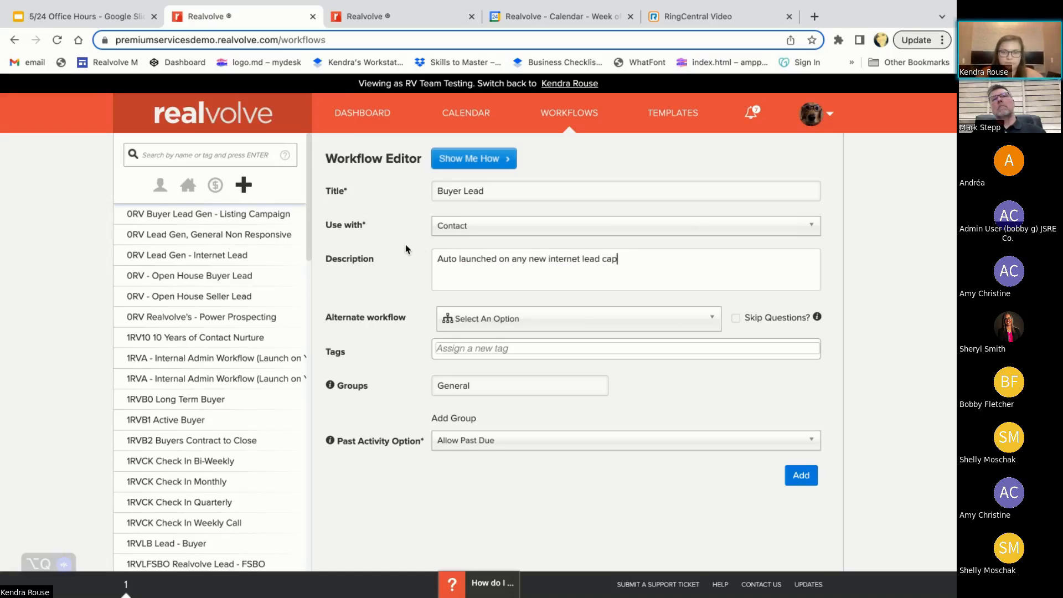
pyautogui.write('ture that i')
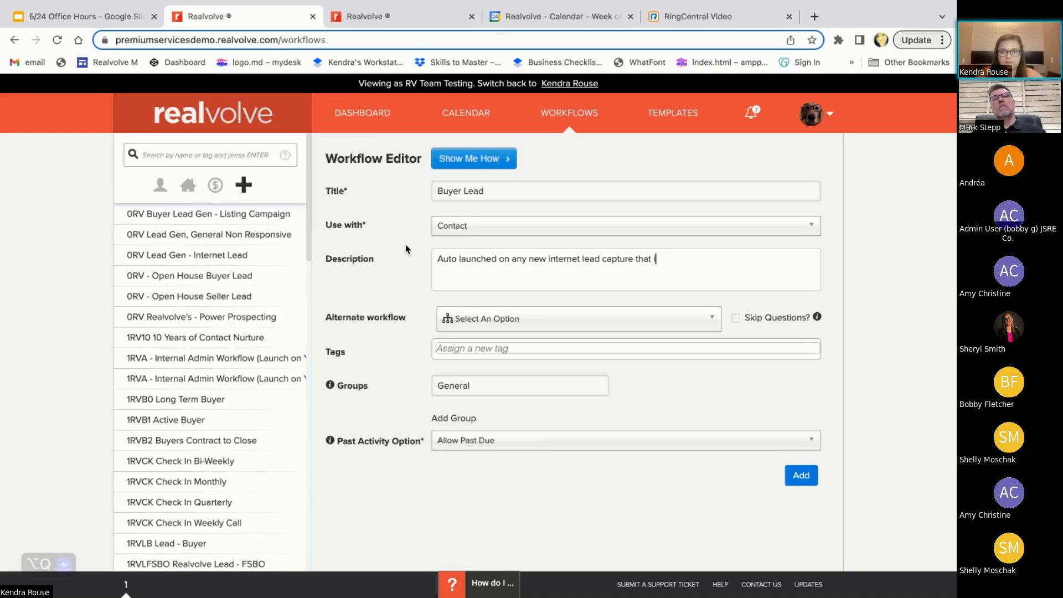
pyautogui.write('s a buyer.')
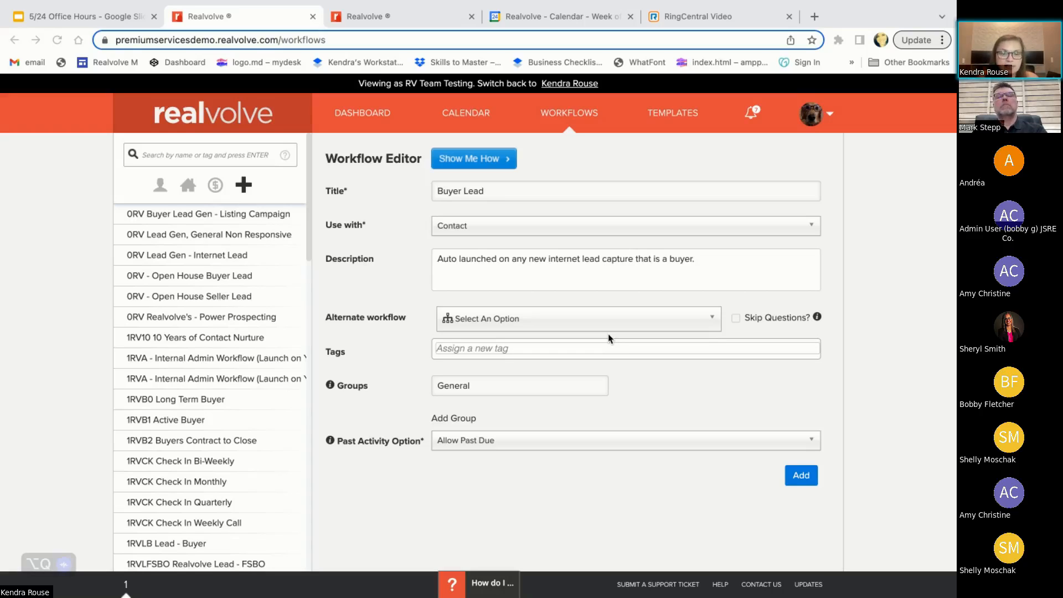
# Choose 1RVB1 Active Buyer as the alternate workflow for the Buyer Lead workflow
pyautogui.click(579, 327)
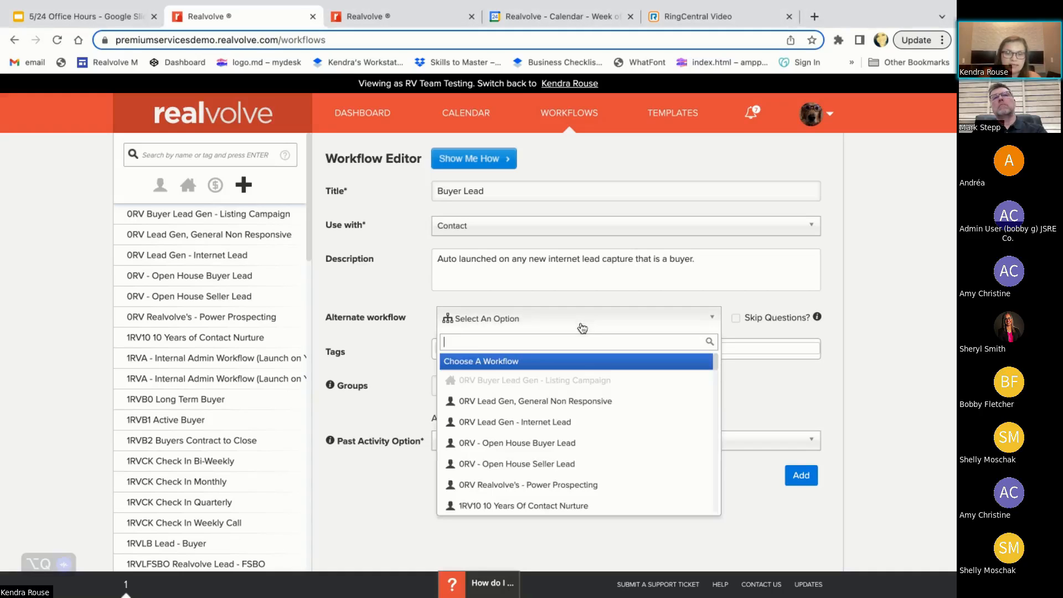
pyautogui.write('active')
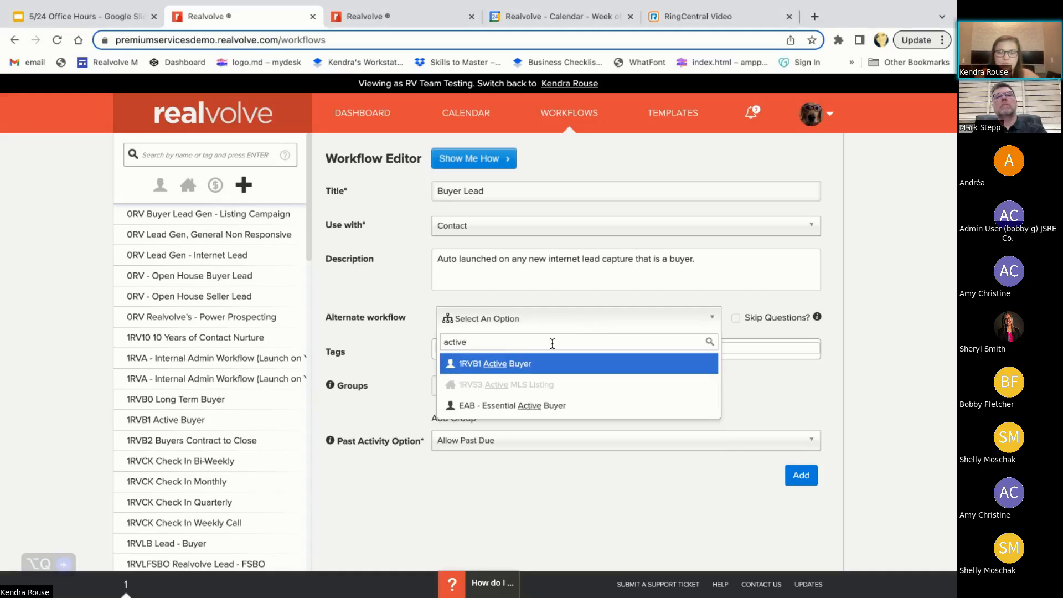
pyautogui.click(541, 363)
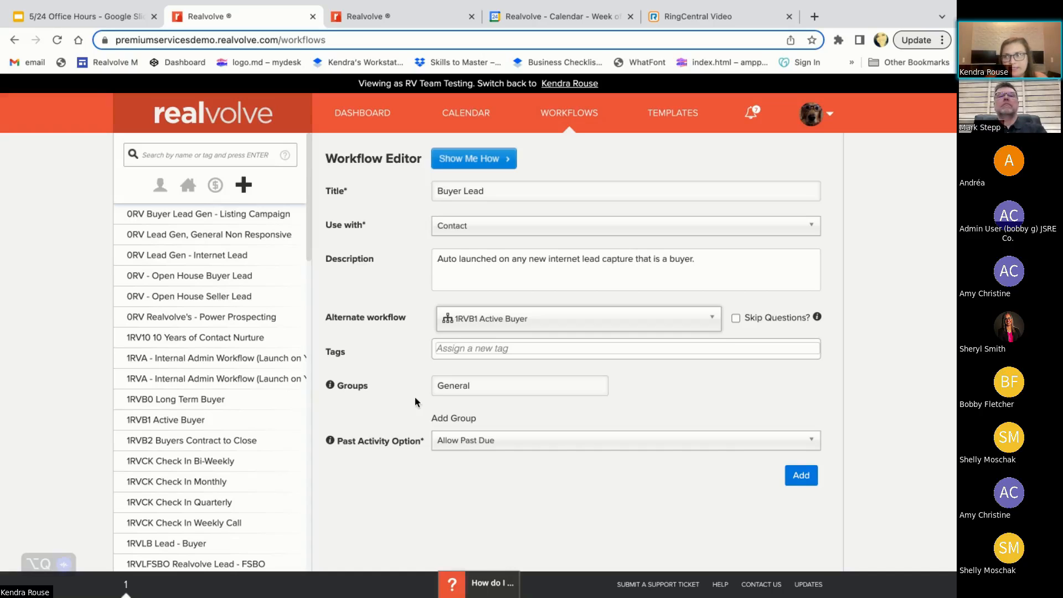
# Try adding a second group named HOA to the workflow and remove it again
pyautogui.click(451, 418)
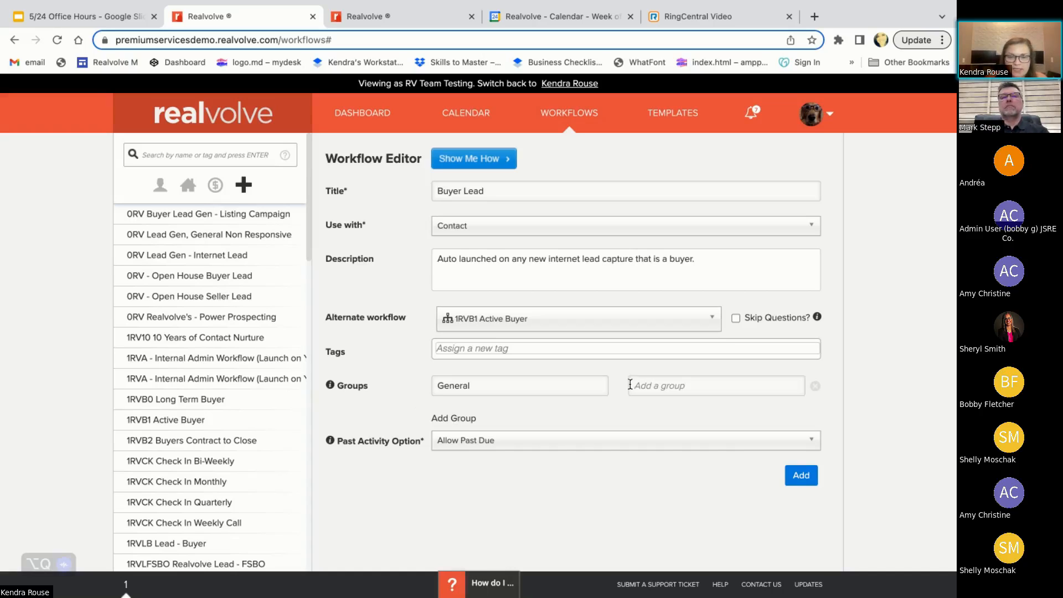
pyautogui.write('HOA')
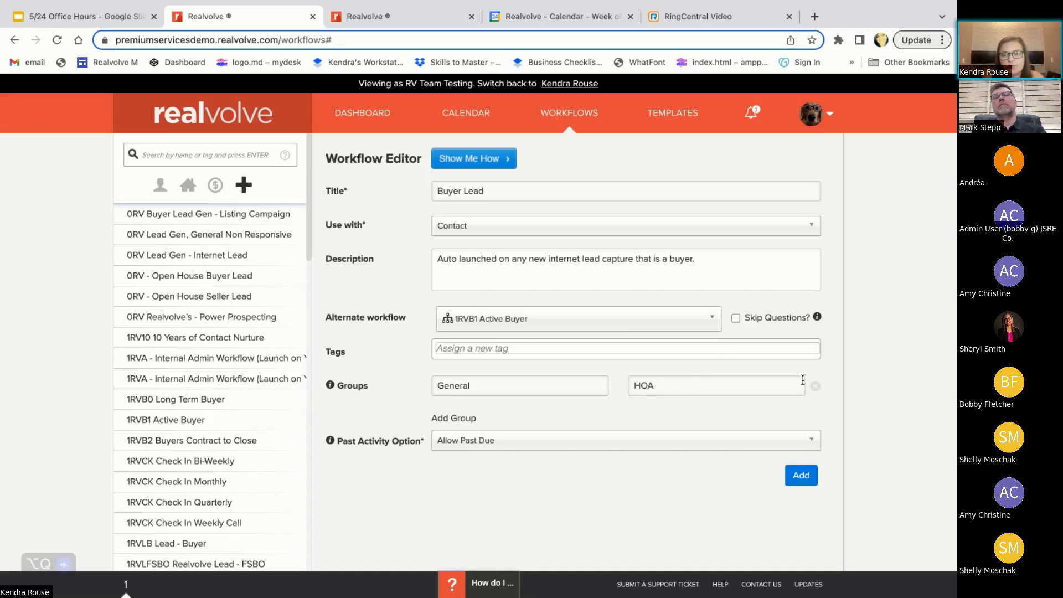
pyautogui.click(816, 386)
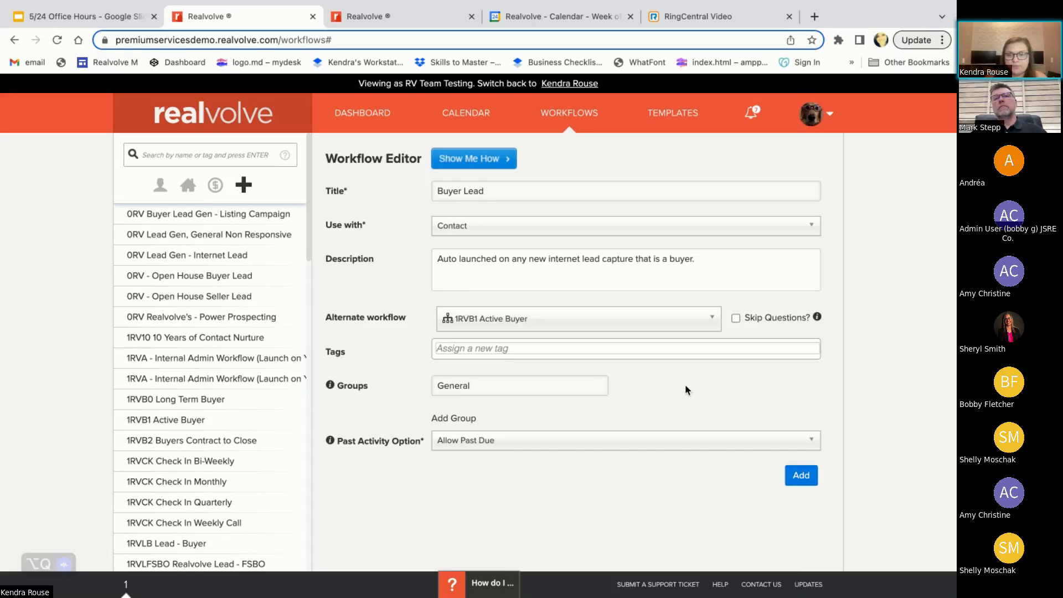
# Keep the past activity option on Allow Past Due and add the Buyer Lead workflow
pyautogui.click(496, 452)
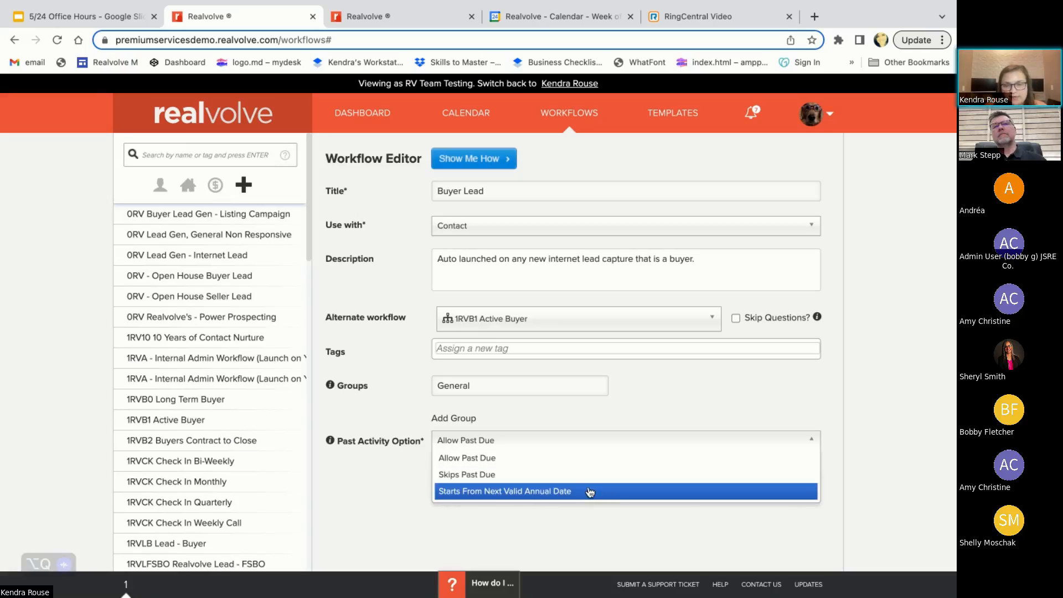
pyautogui.click(560, 459)
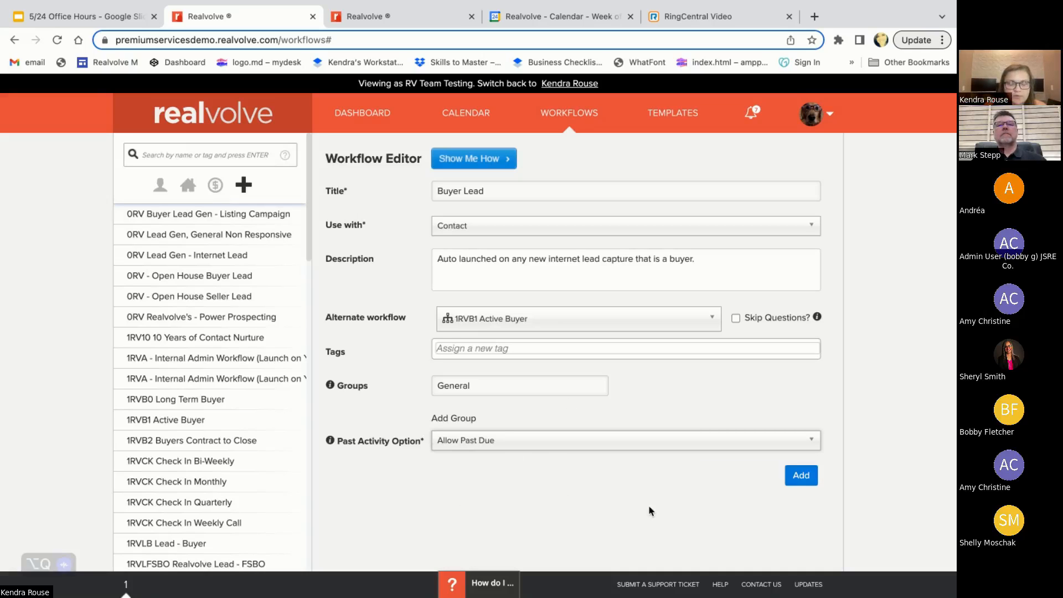
pyautogui.click(808, 481)
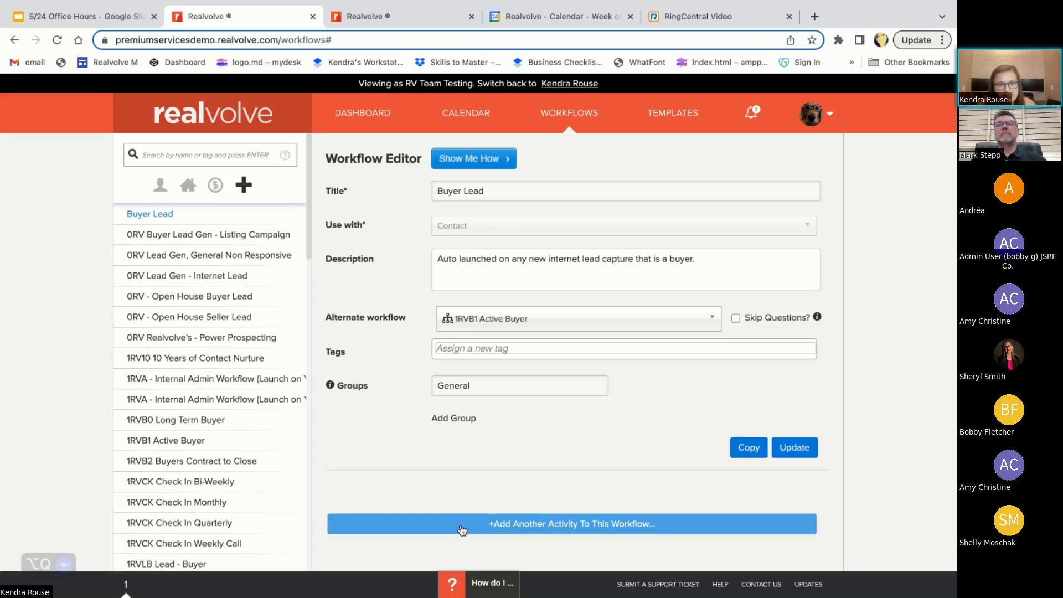
# Start a new activity in the Buyer Lead workflow and title it "Send New Lead Text to Agent"
pyautogui.click(504, 531)
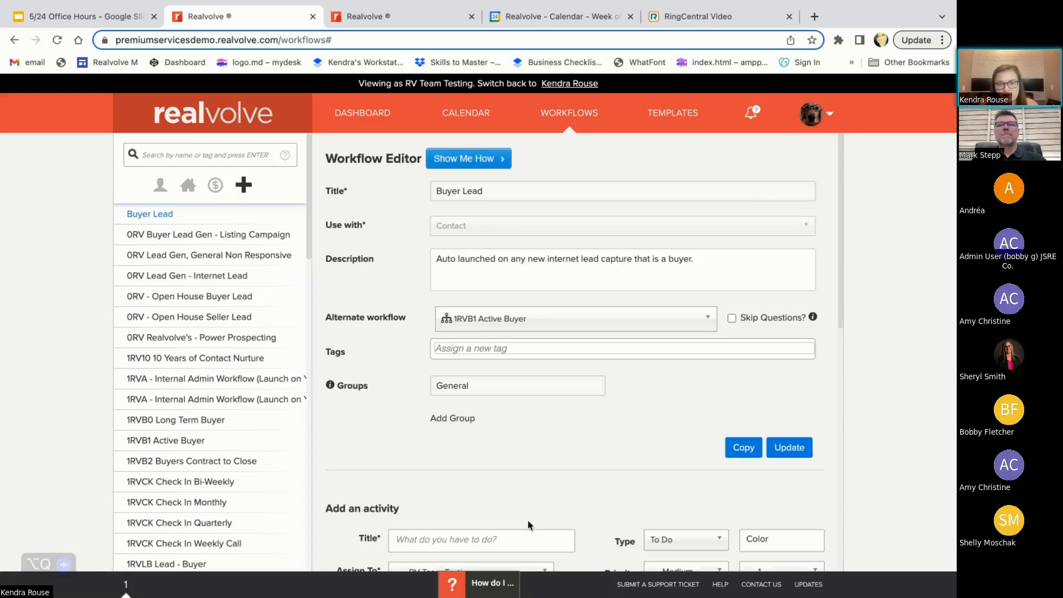
pyautogui.scroll(-5, 521, 413)
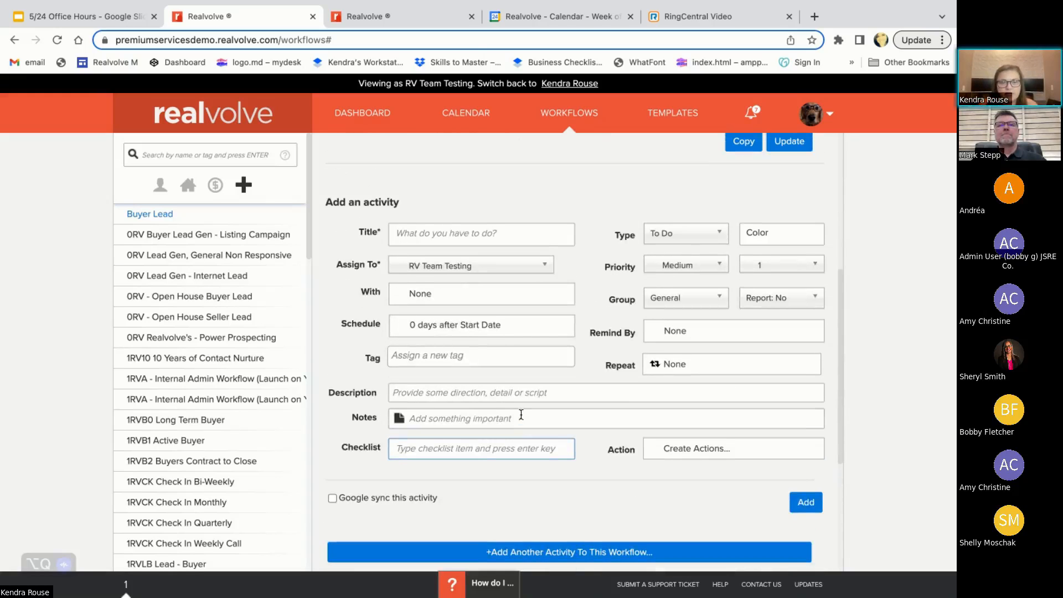
pyautogui.click(521, 415)
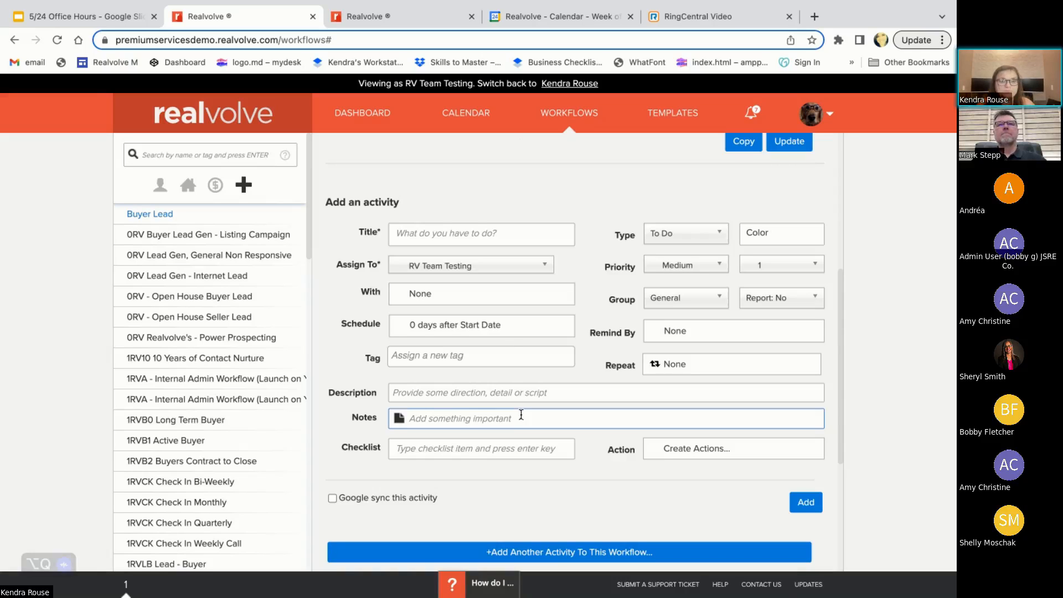
pyautogui.click(432, 236)
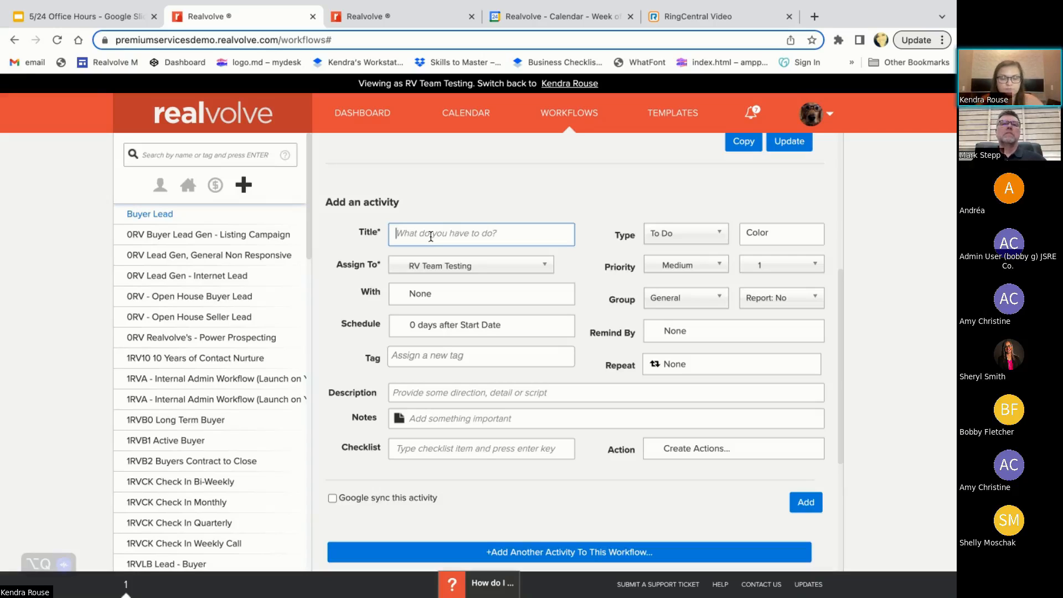
pyautogui.write('Send In')
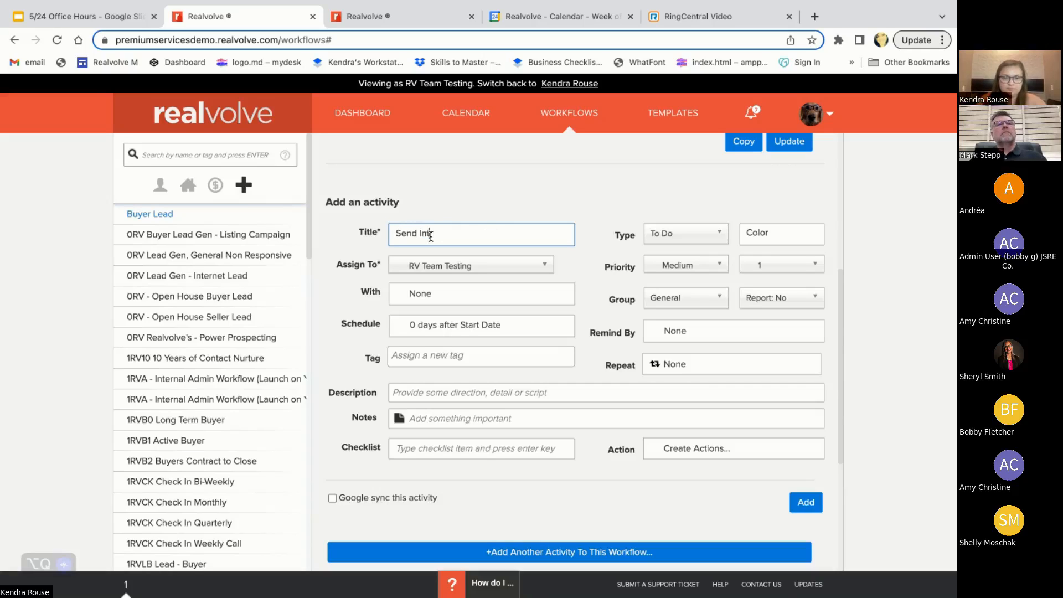
pyautogui.press('BackSpace')
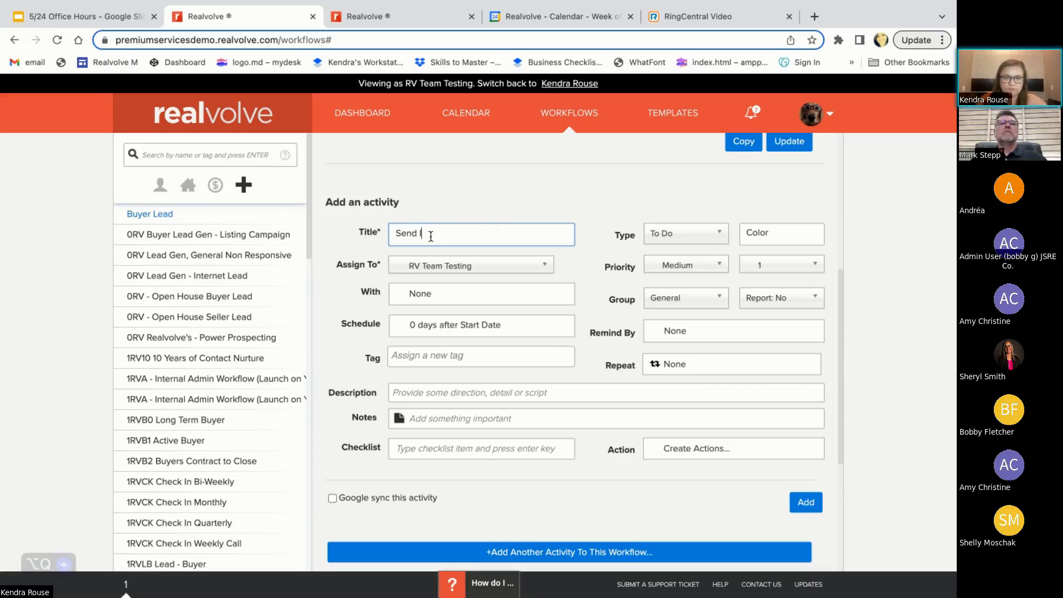
pyautogui.press('BackSpace')
pyautogui.write('New')
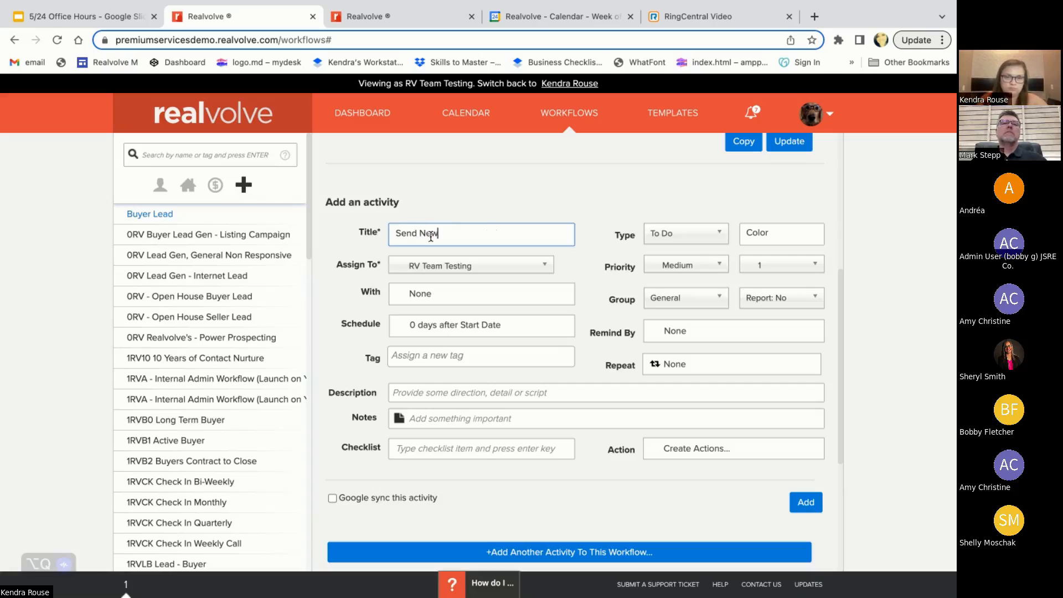
pyautogui.write(' LEad')
pyautogui.press('BackSpace')
pyautogui.press('BackSpace')
pyautogui.press('BackSpace')
pyautogui.press('BackSpace')
pyautogui.write('ead ')
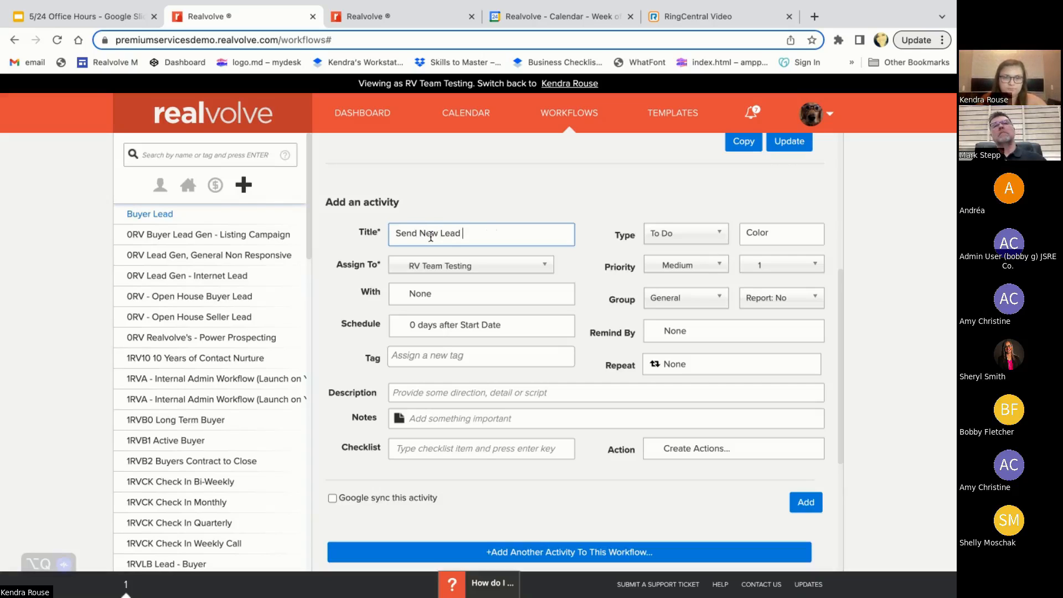
pyautogui.write('Text to Age')
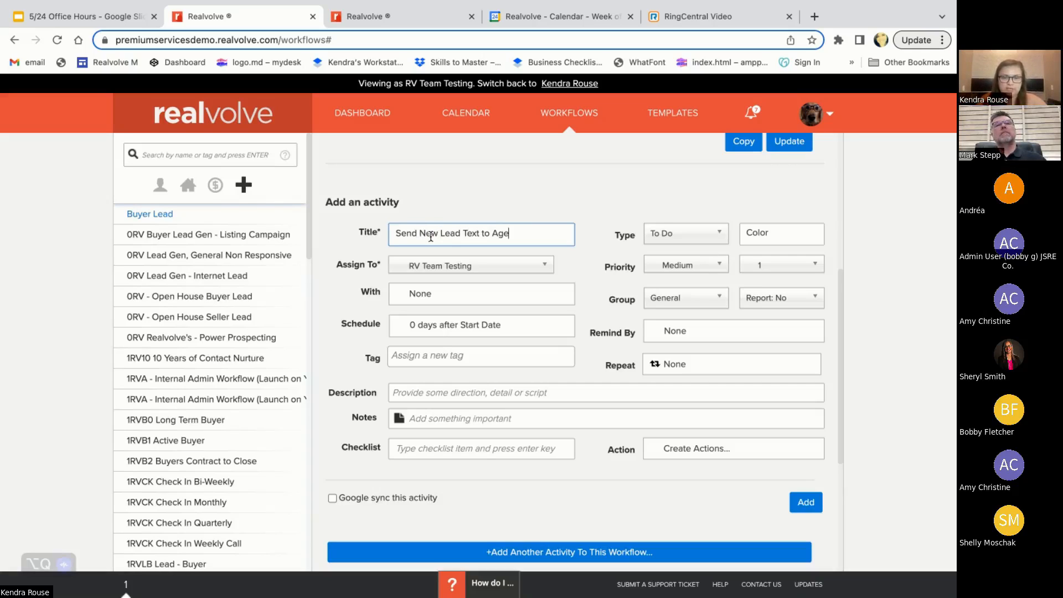
pyautogui.write('nt')
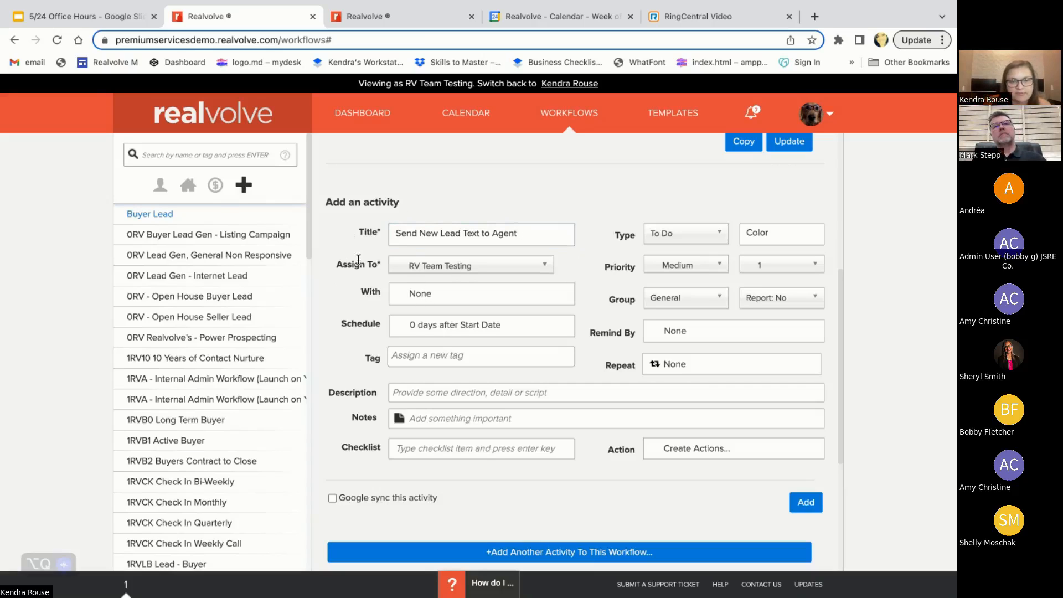
# Assign the new activity to the Record Owner role
pyautogui.click(525, 269)
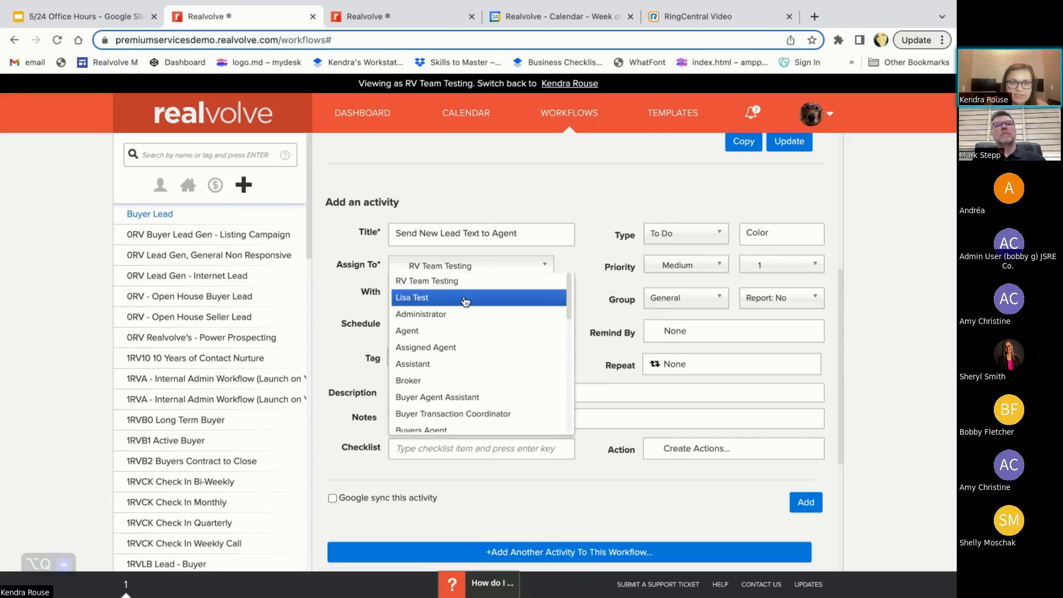
pyautogui.scroll(-1, 440, 344)
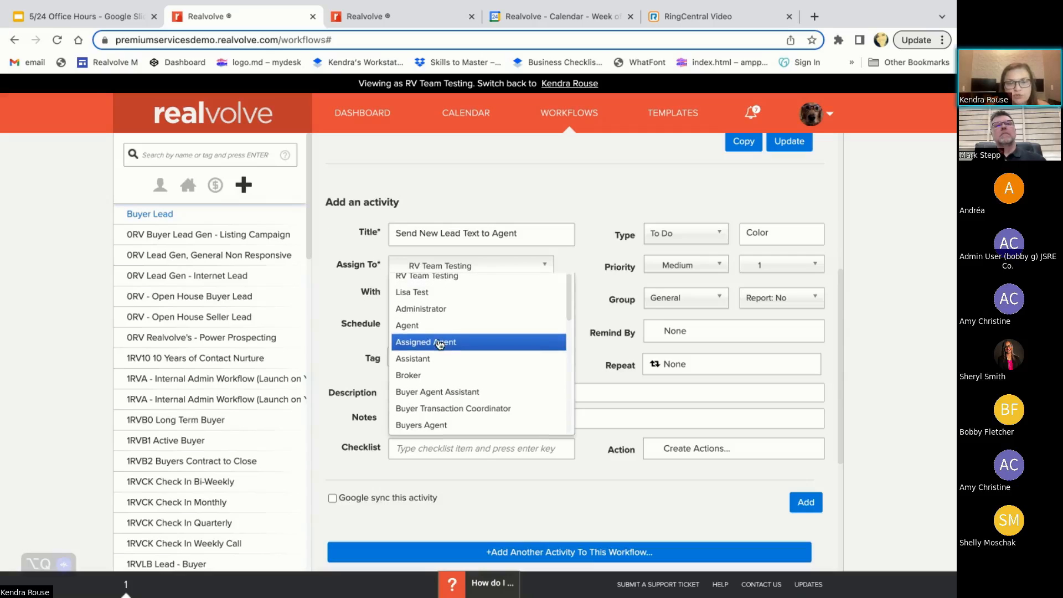
pyautogui.scroll(-3, 440, 344)
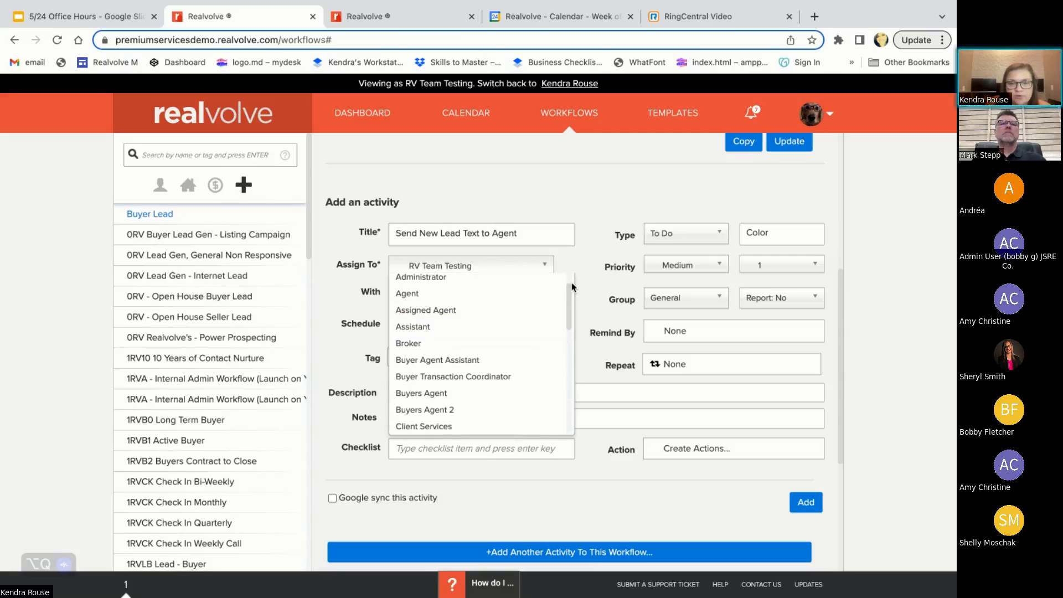
pyautogui.moveTo(571, 285); pyautogui.dragTo(567, 418)
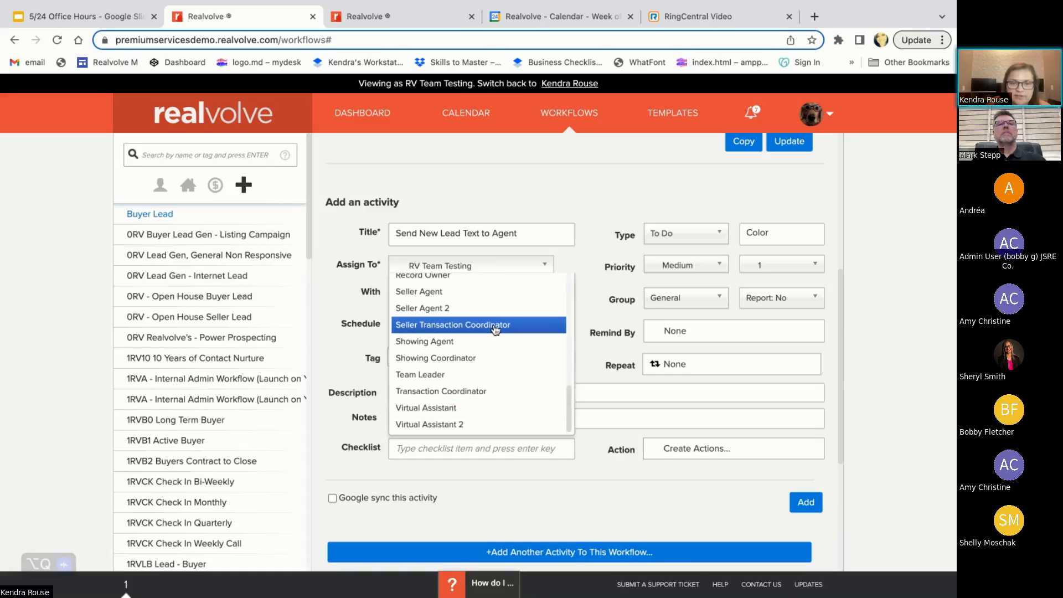
pyautogui.scroll(2, 482, 326)
pyautogui.click(484, 297)
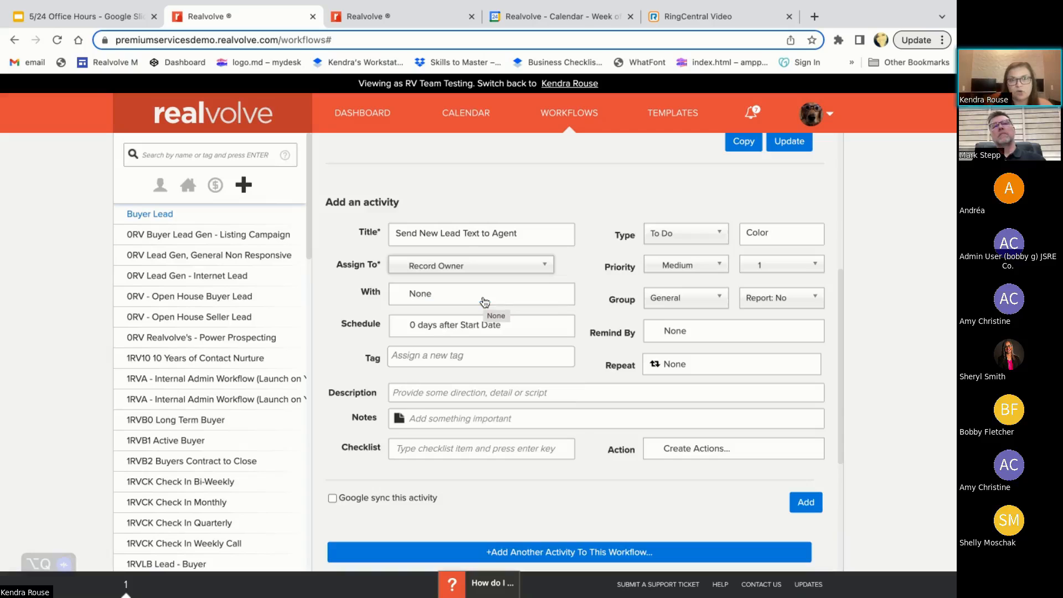
# In the other Realvolve tab, open the first recently viewed contact from the dashboard and examine the record owner in its Record Details
pyautogui.click(398, 16)
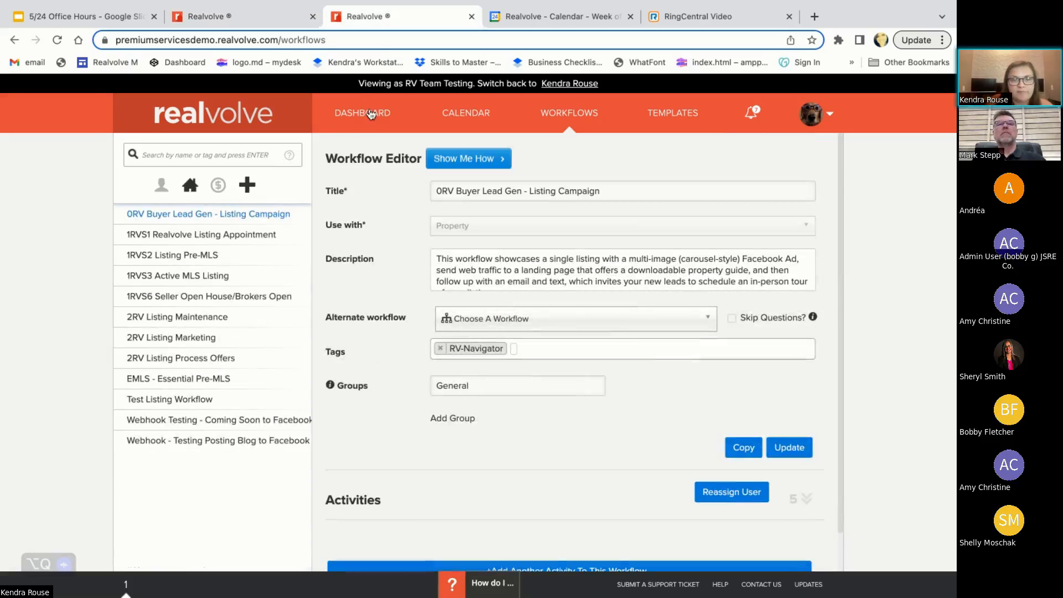
pyautogui.click(368, 116)
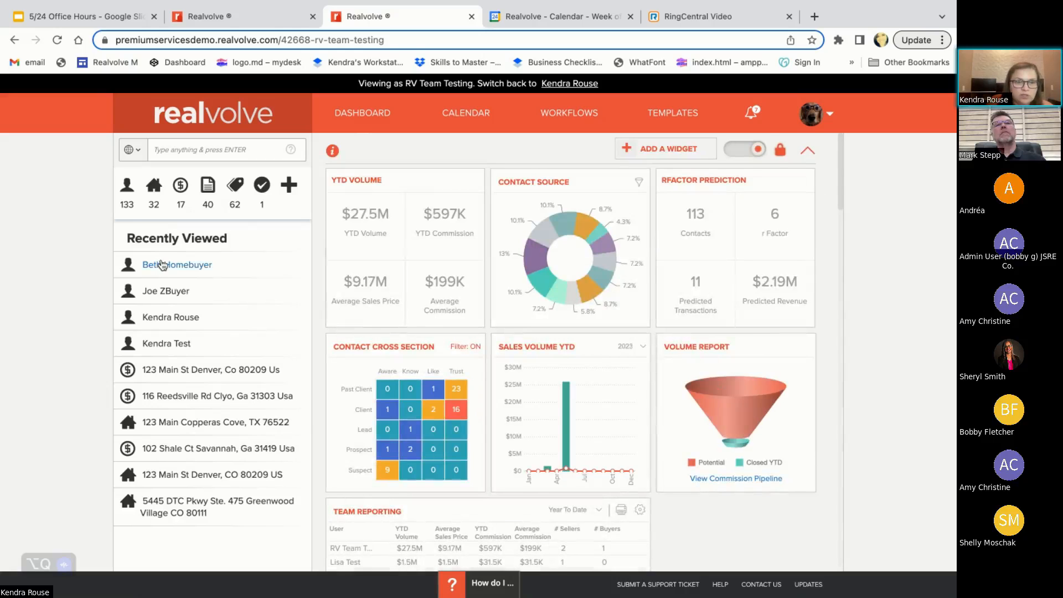
pyautogui.click(160, 265)
pyautogui.click(386, 250)
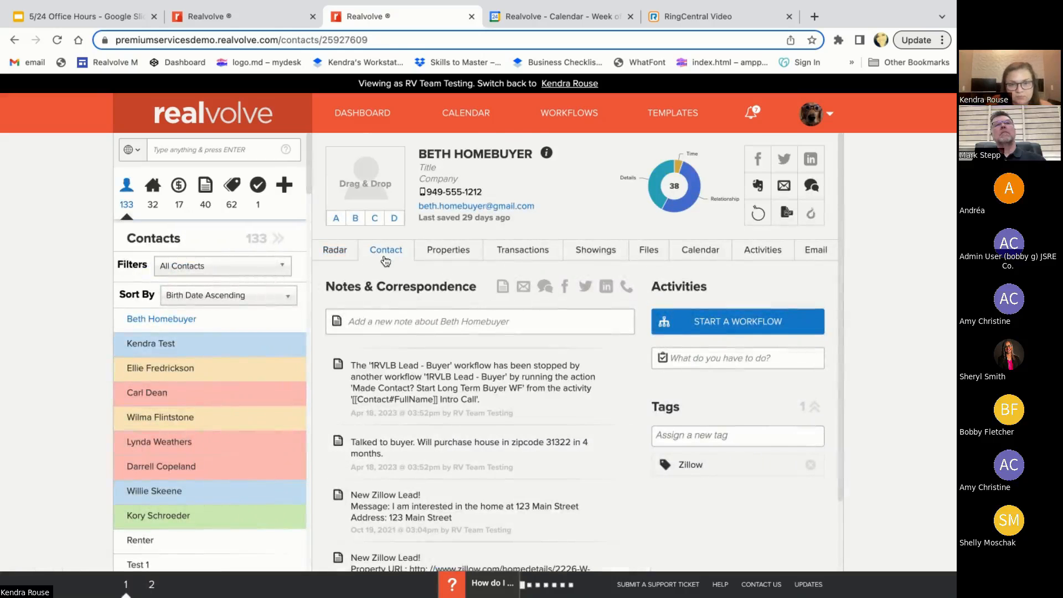
pyautogui.scroll(-5, 429, 470)
pyautogui.scroll(3, 431, 472)
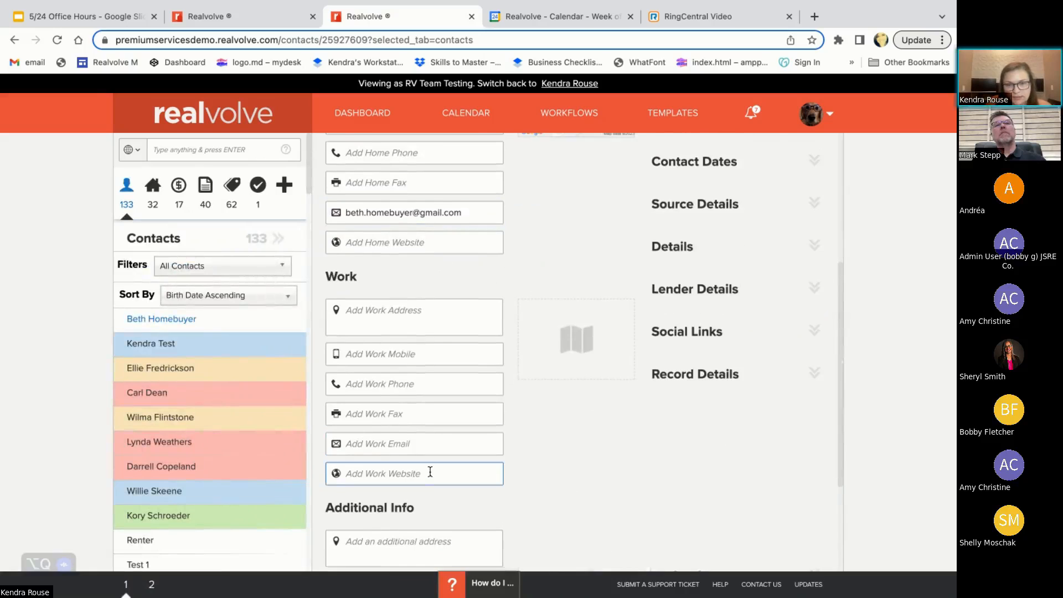
pyautogui.click(684, 522)
pyautogui.scroll(-4, 685, 526)
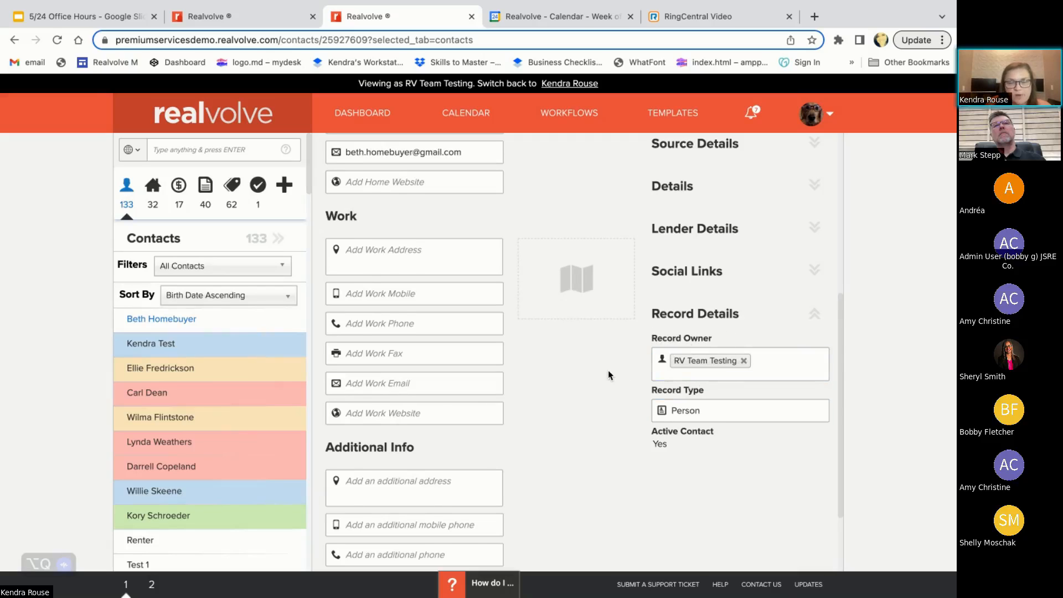
pyautogui.scroll(1, 609, 375)
pyautogui.scroll(4, 608, 375)
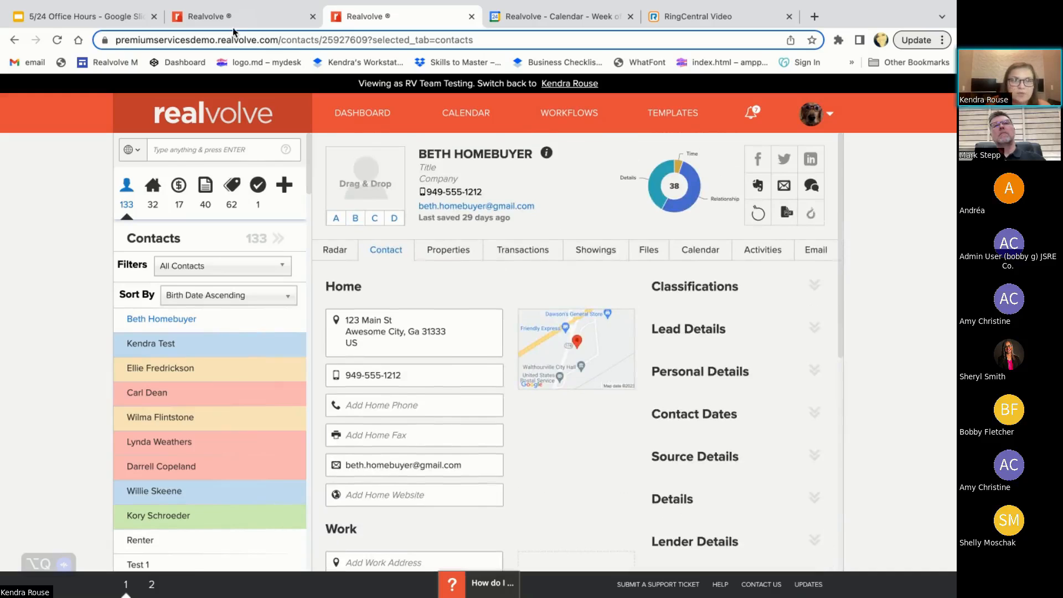
# Return to the Buyer Lead workflow and set the activity's With party to Contact of Assign To Realvolve User
pyautogui.hotkey('ctrl', 'shift', 'Tab')
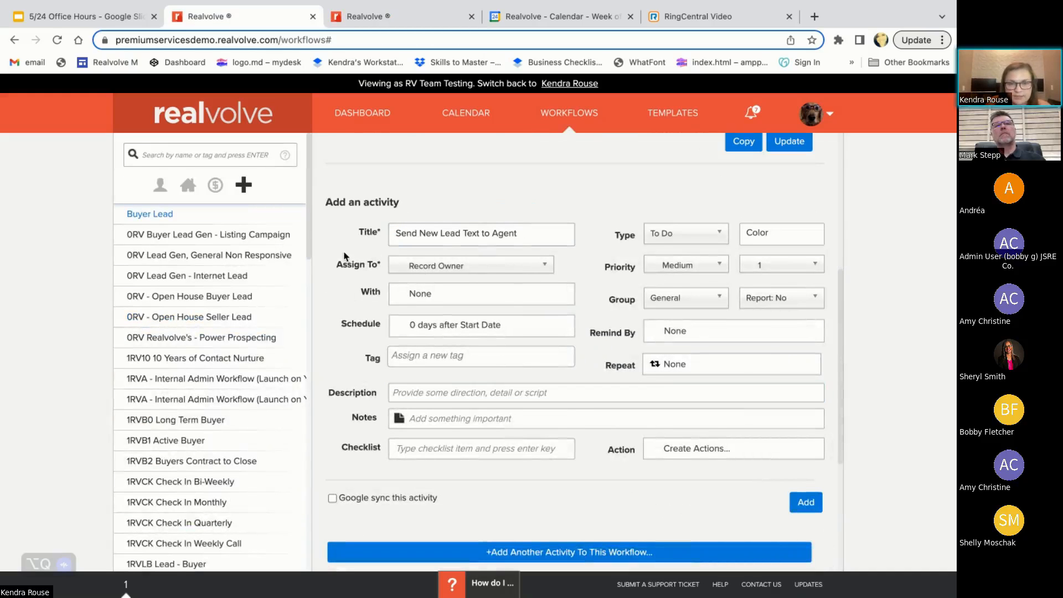
pyautogui.click(420, 299)
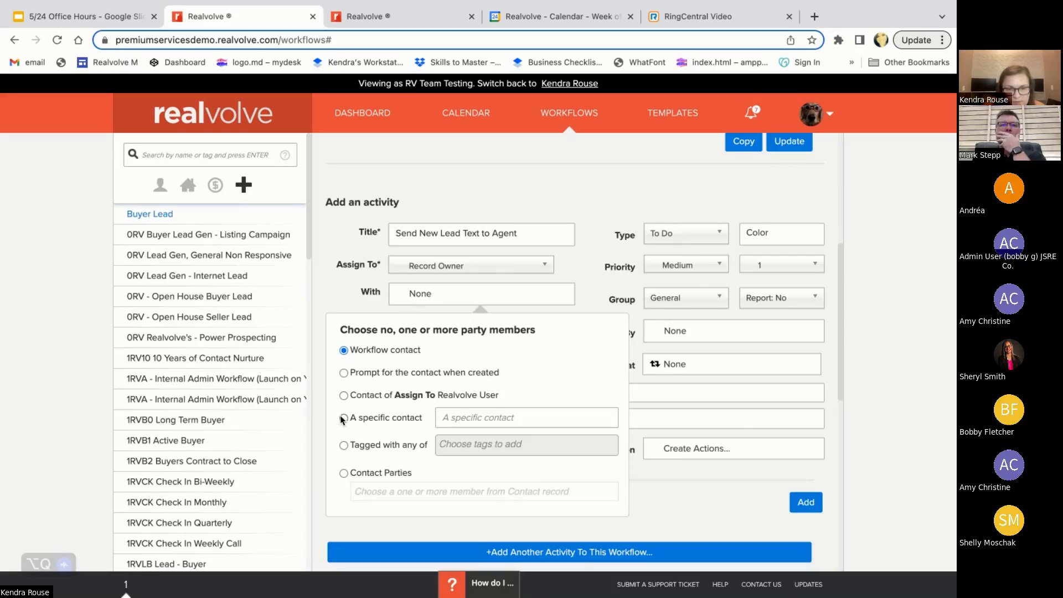
pyautogui.click(344, 395)
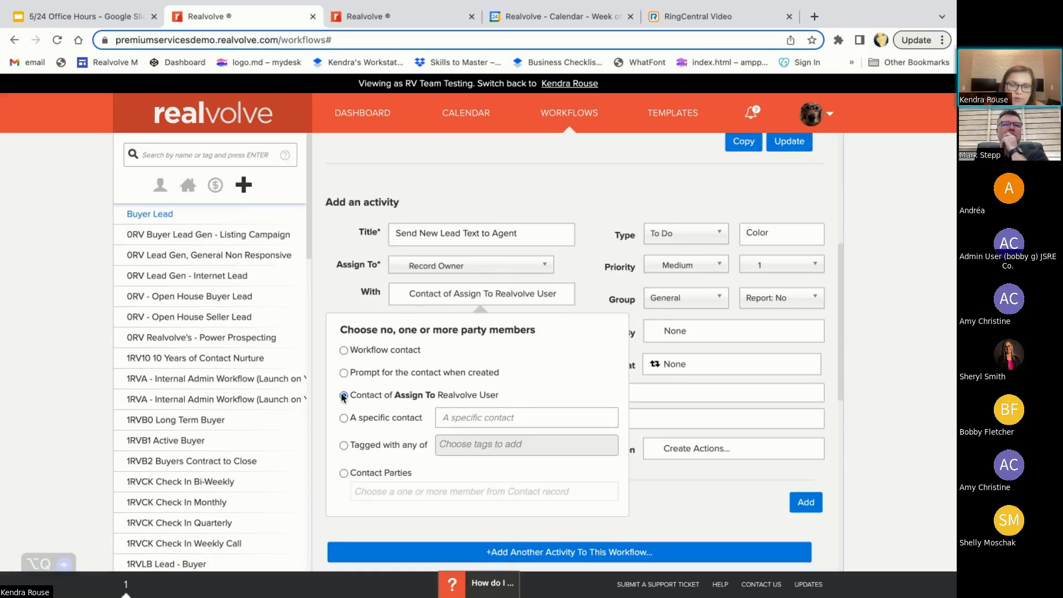
pyautogui.click(353, 299)
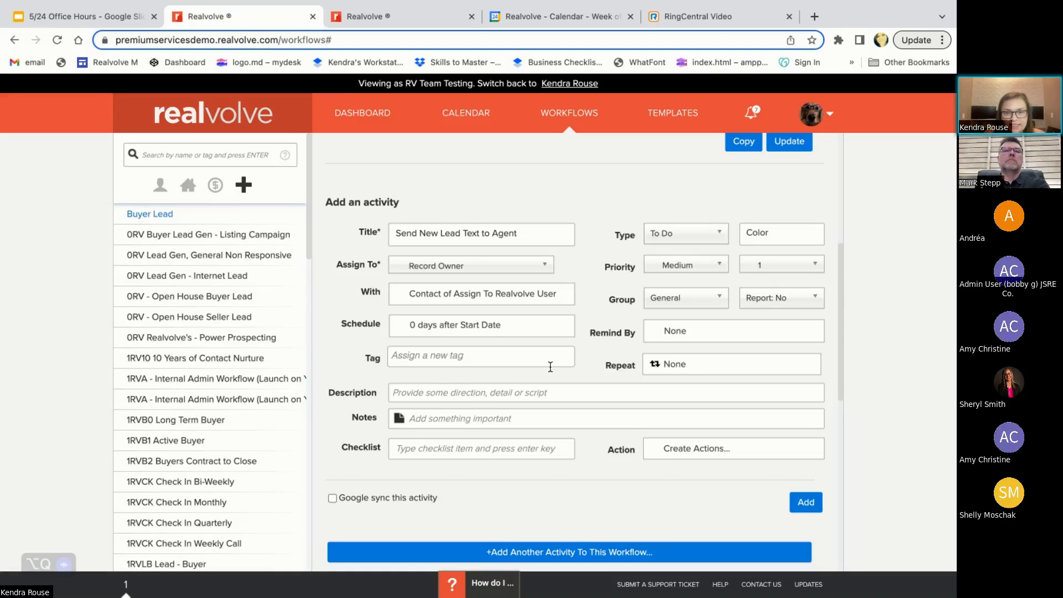
pyautogui.click(465, 390)
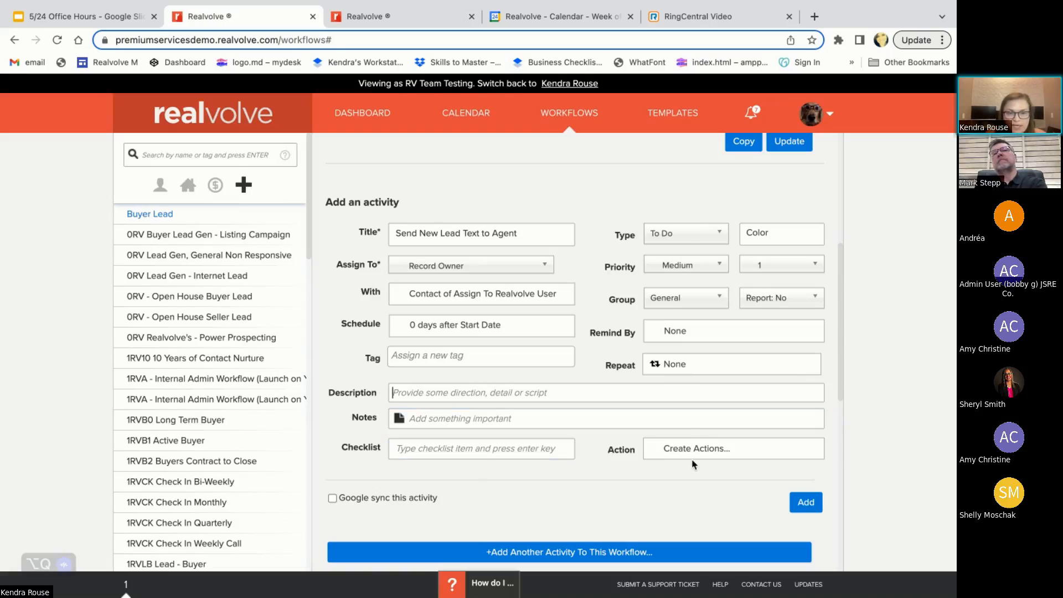
# Set the activity type to Text and start an action for it titled "Send New Lead Notice Text"
pyautogui.click(716, 240)
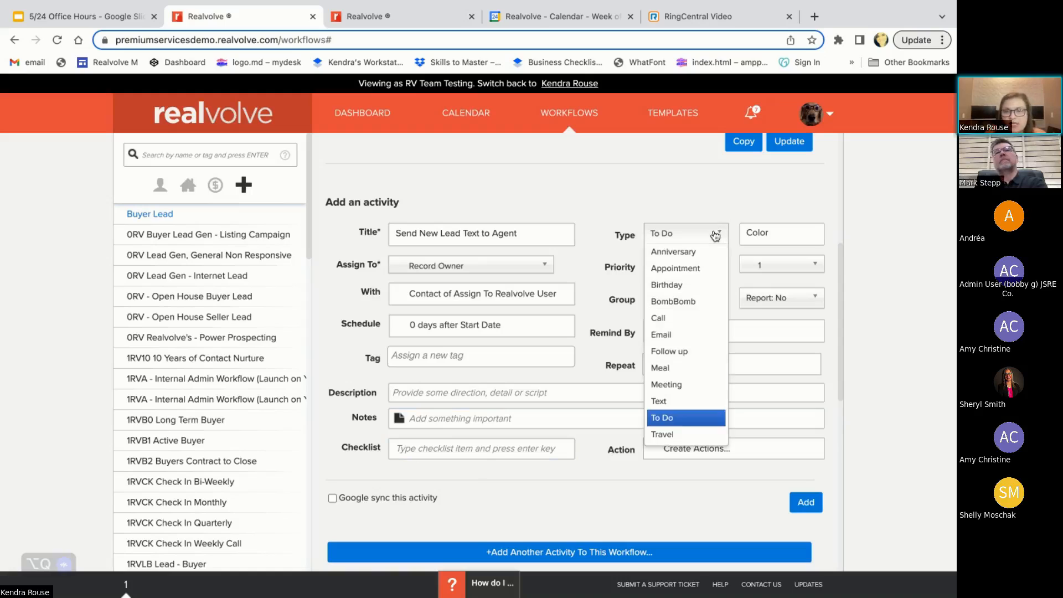
pyautogui.click(662, 401)
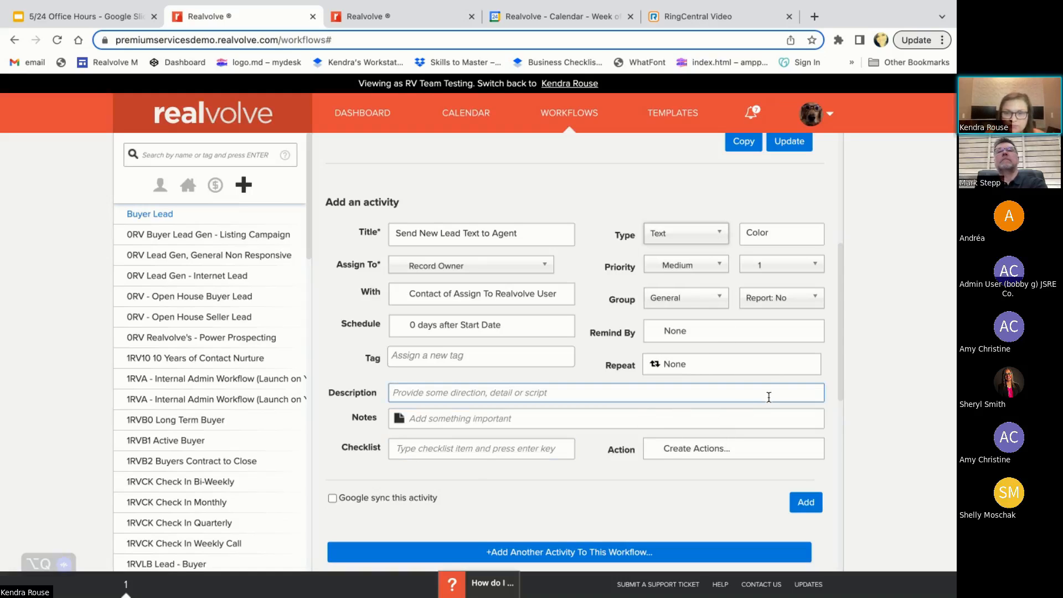
pyautogui.click(687, 452)
pyautogui.scroll(-3, 654, 475)
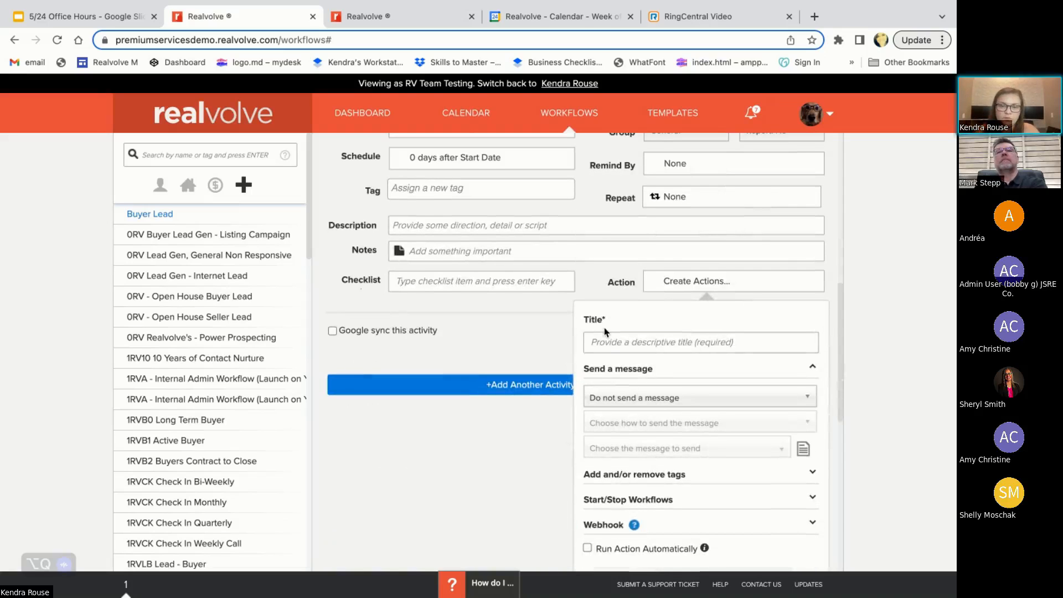
pyautogui.click(608, 345)
pyautogui.write('Send NEw')
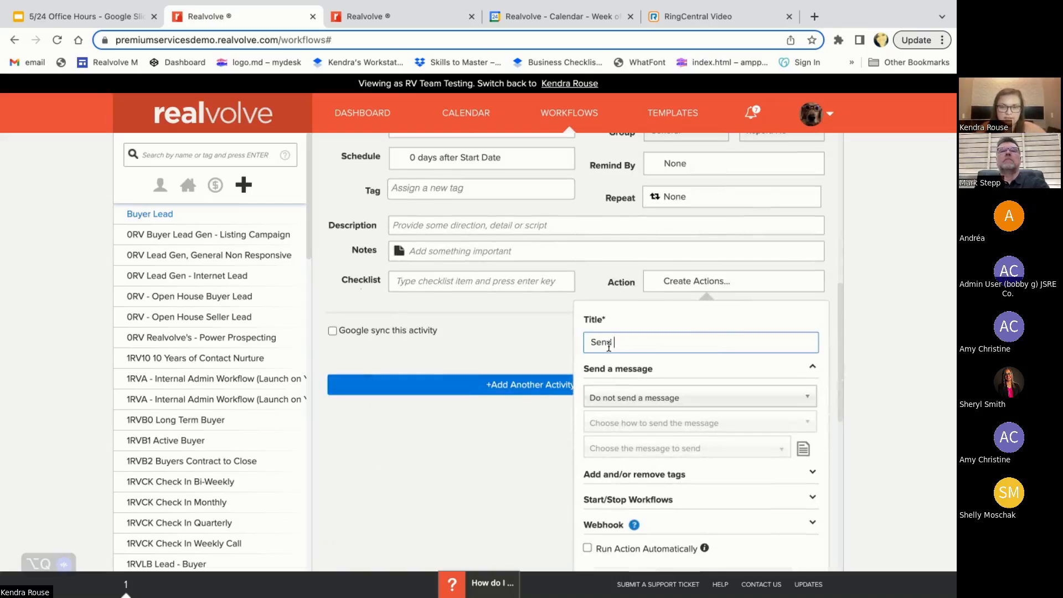
pyautogui.press('BackSpace')
pyautogui.press('BackSpace')
pyautogui.write('ew')
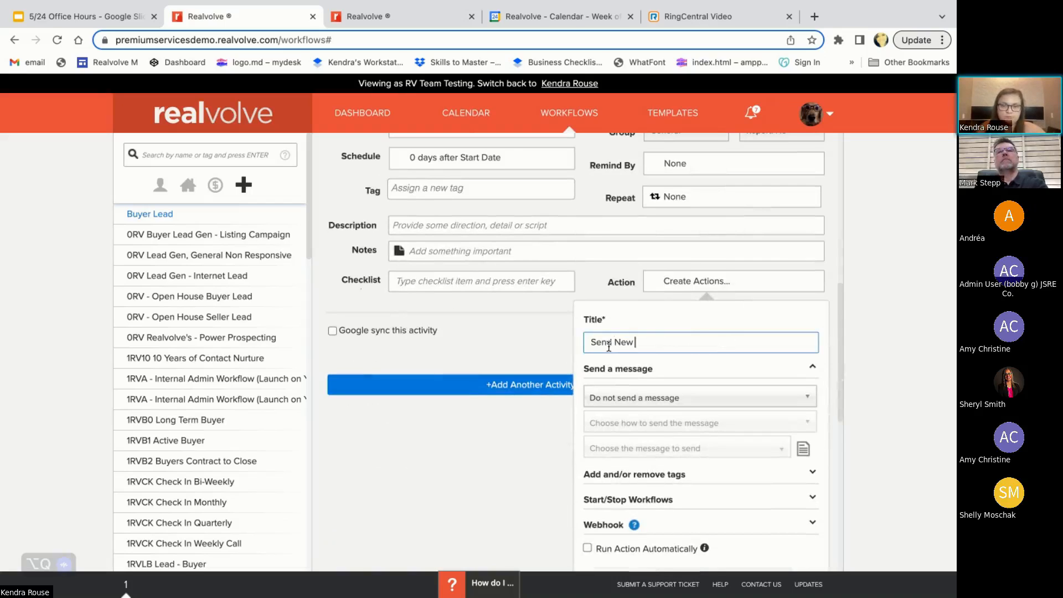
pyautogui.write(' Lead Notice Text')
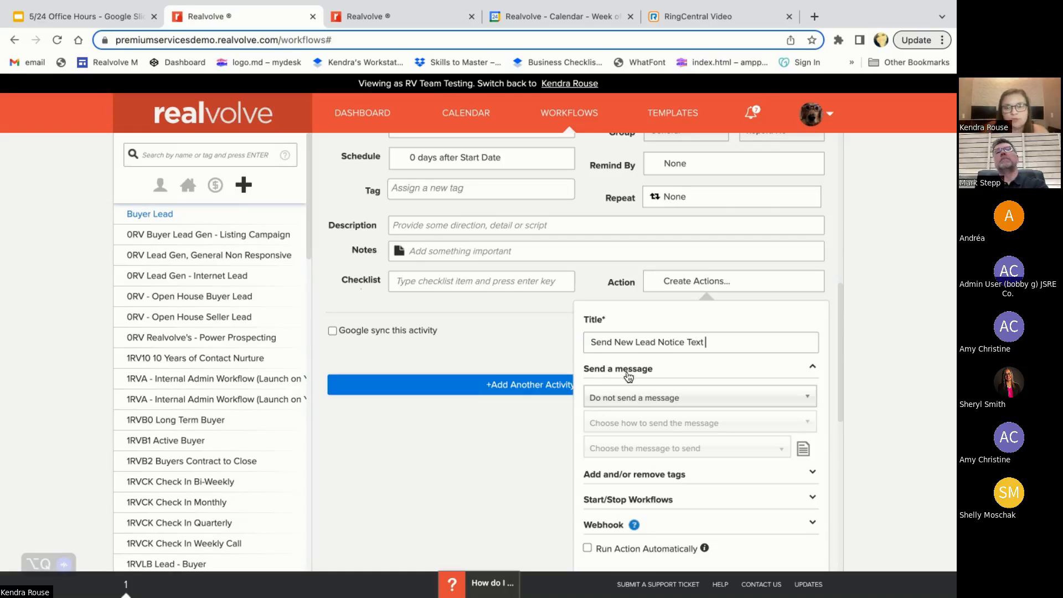
# Set the action to send its message automatically as an SMS message
pyautogui.scroll(-2, 695, 394)
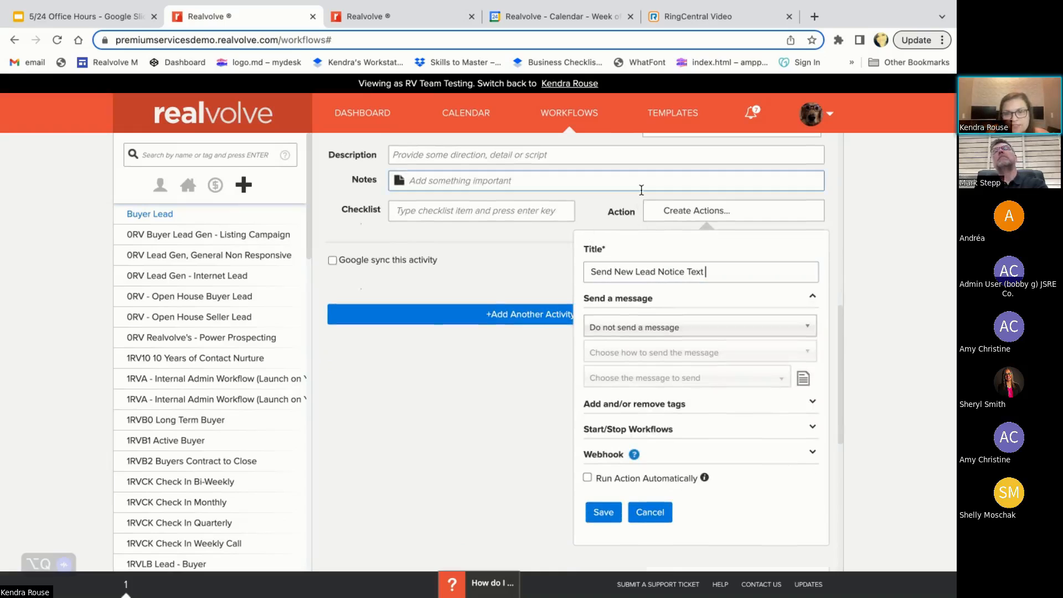
pyautogui.click(691, 327)
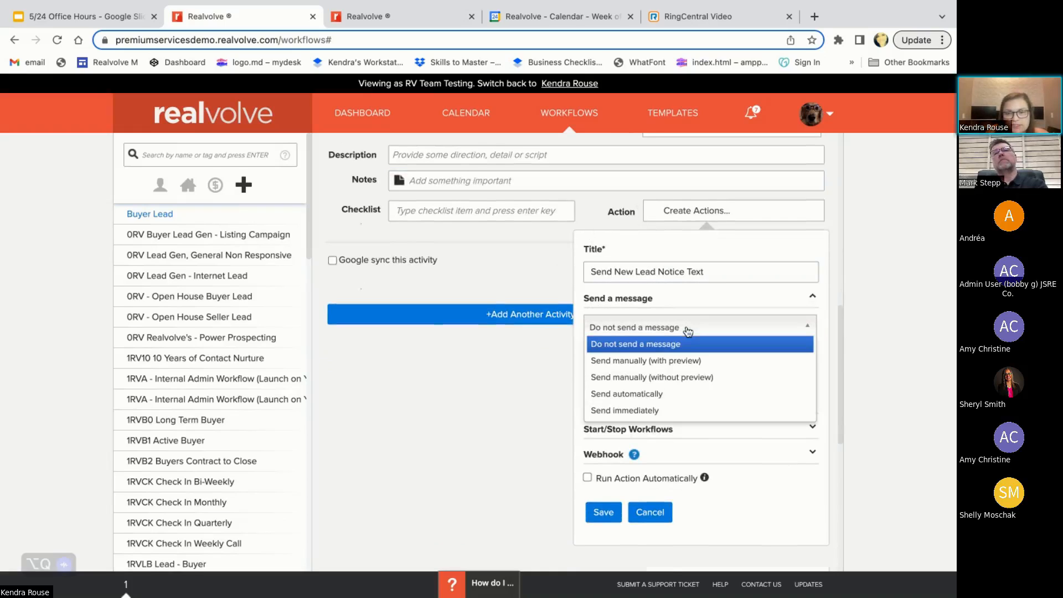
pyautogui.click(674, 391)
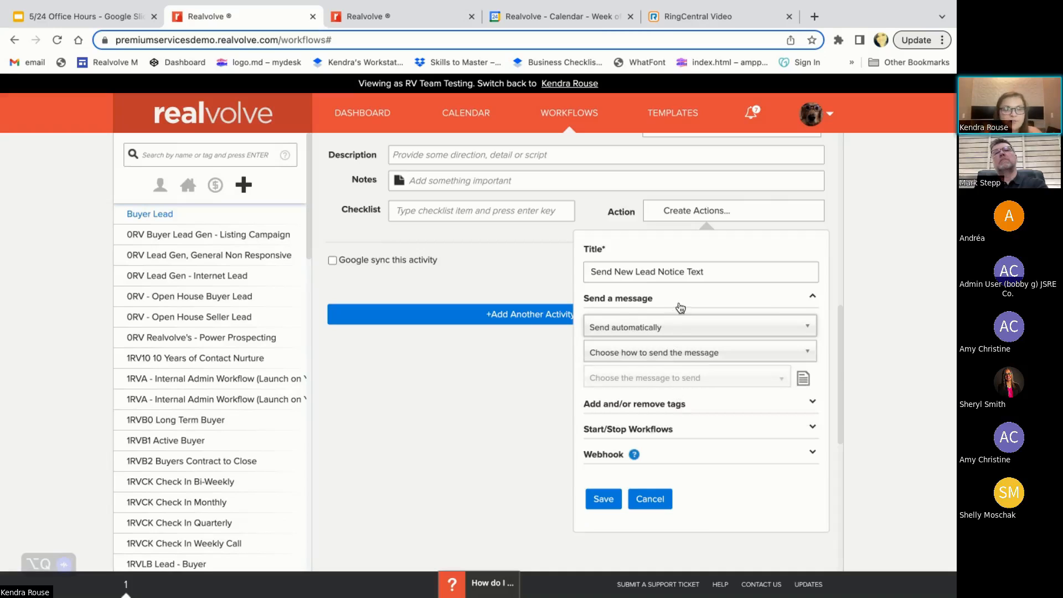
pyautogui.click(662, 326)
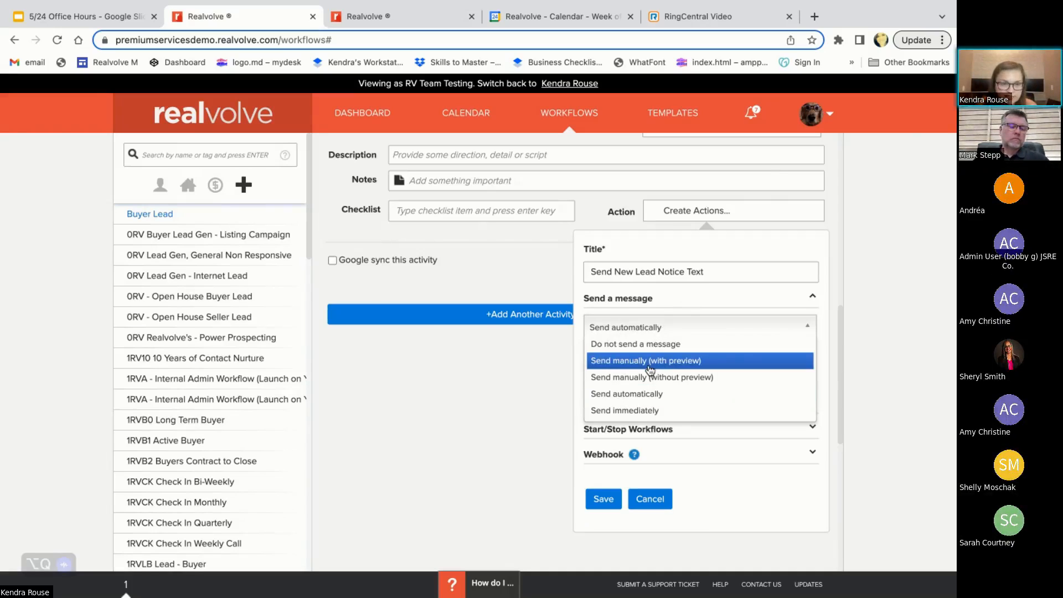
pyautogui.click(644, 394)
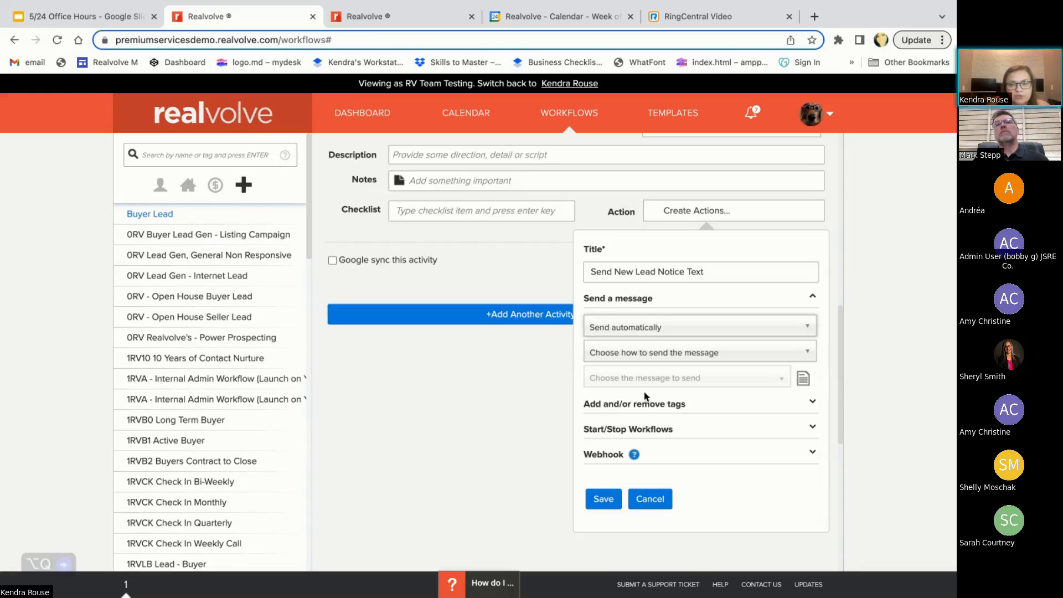
pyautogui.click(644, 347)
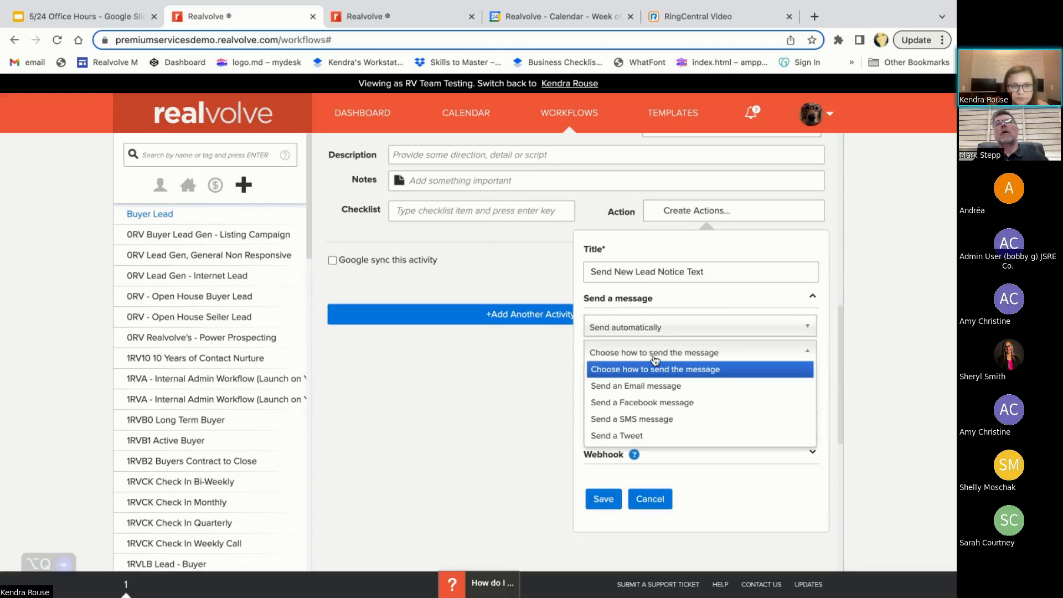
pyautogui.click(671, 424)
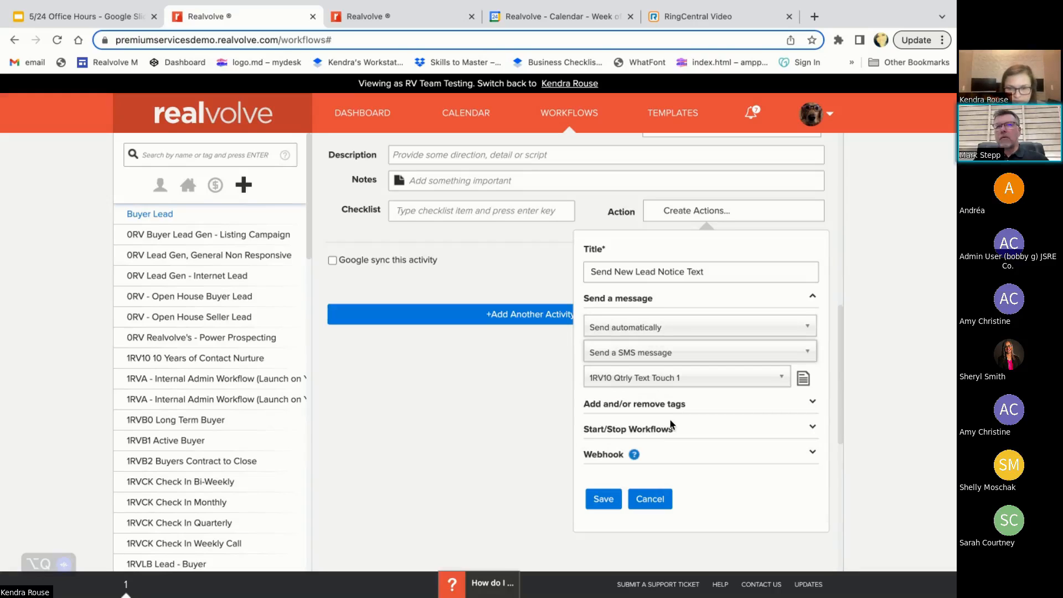
# Search the SMS templates for agent messages and choose "1RVL - Text Alert to Agent" as the message to send
pyautogui.click(651, 378)
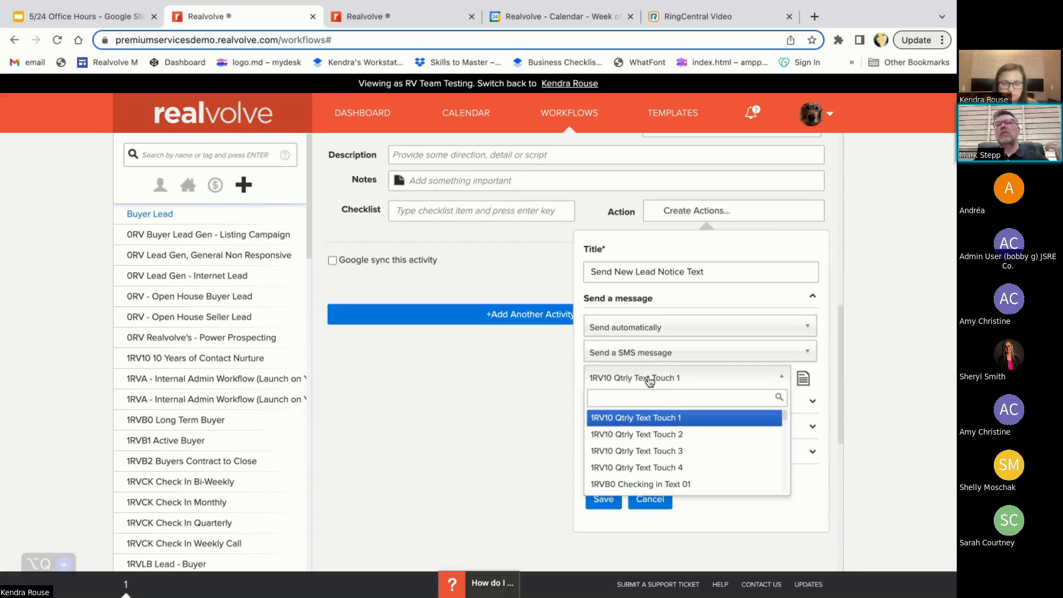
pyautogui.write('new')
pyautogui.press('BackSpace')
pyautogui.press('BackSpace')
pyautogui.press('BackSpace')
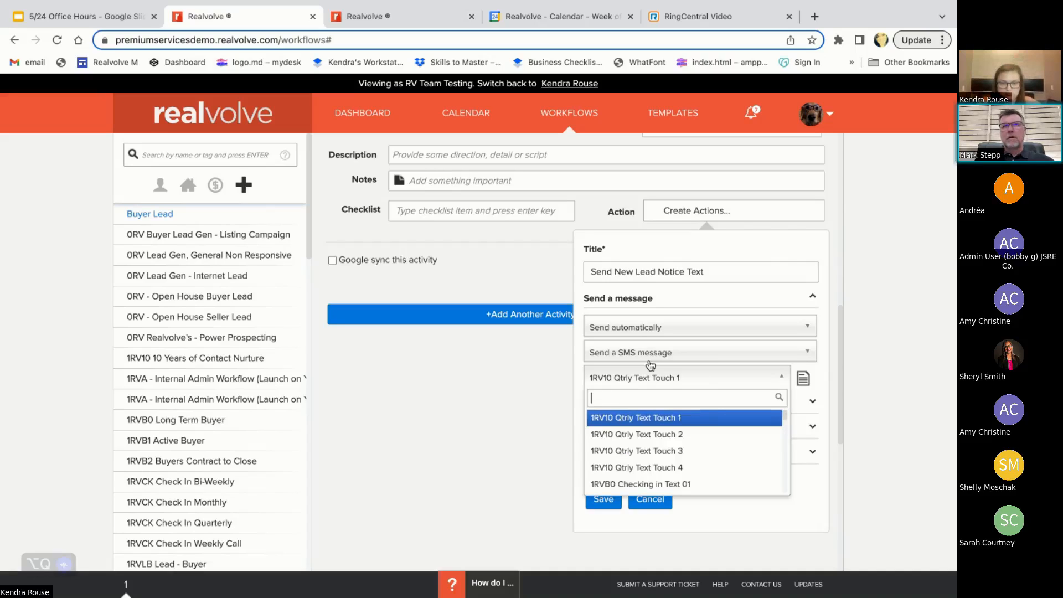
pyautogui.write('lead')
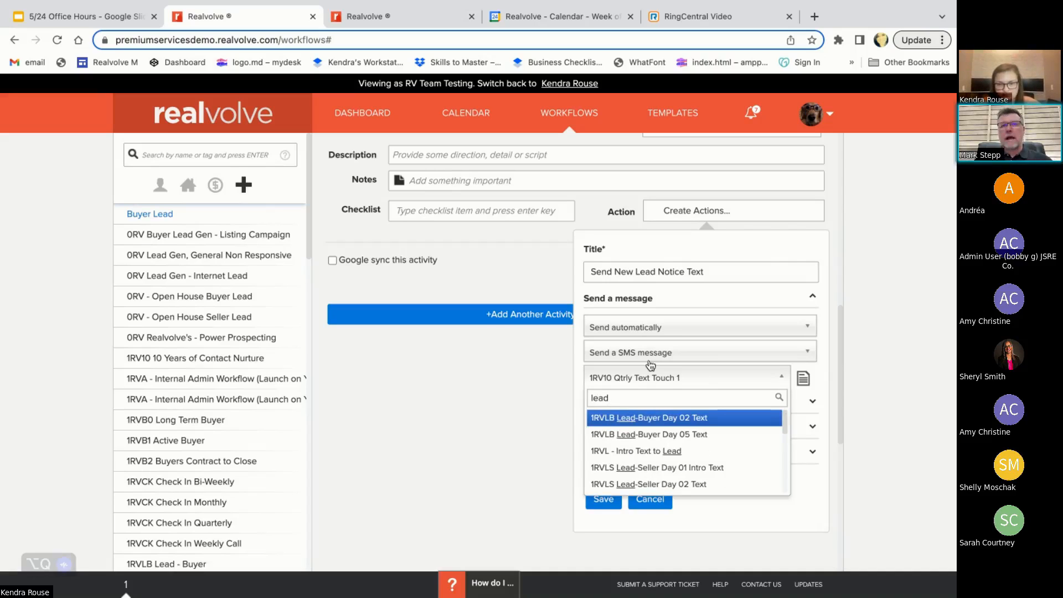
pyautogui.press('BackSpace')
pyautogui.press('BackSpace')
pyautogui.press('BackSpace')
pyautogui.press('BackSpace')
pyautogui.write('age')
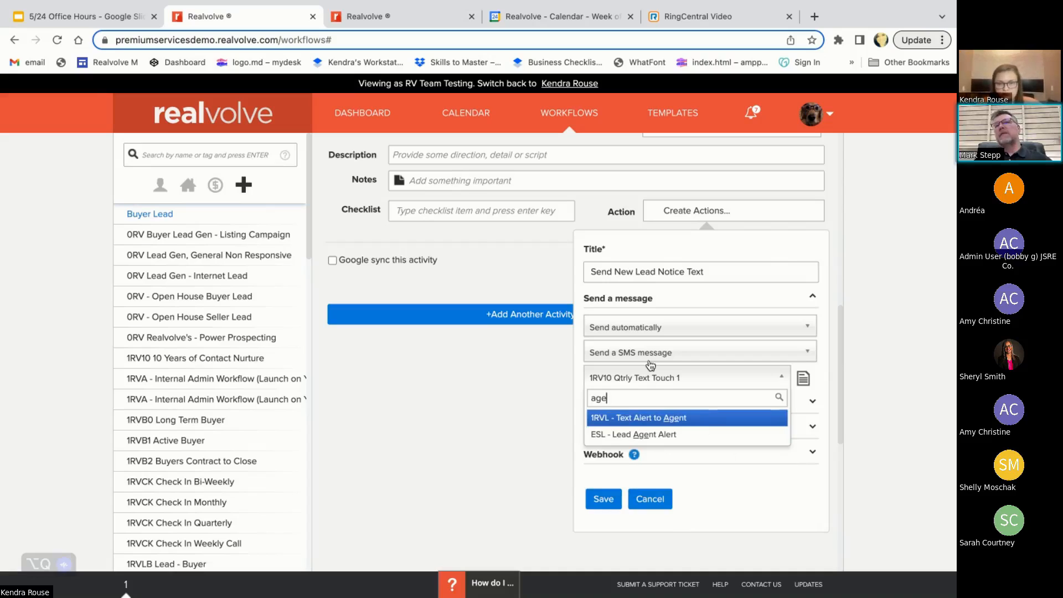
pyautogui.click(620, 424)
# Change the action's sending option to Send immediately, keeping SMS as the message type
pyautogui.click(647, 331)
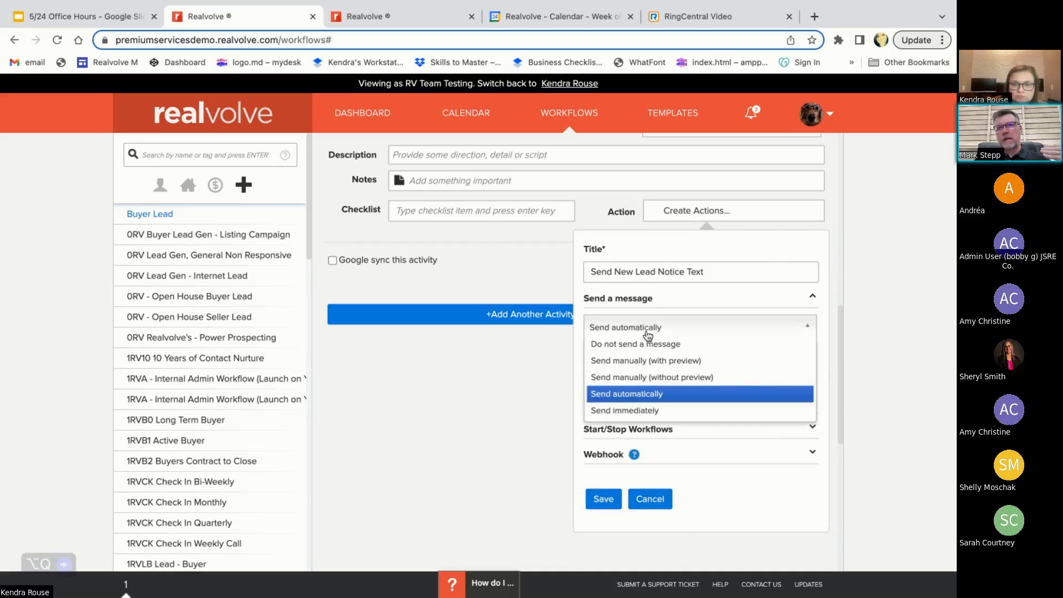
pyautogui.click(655, 412)
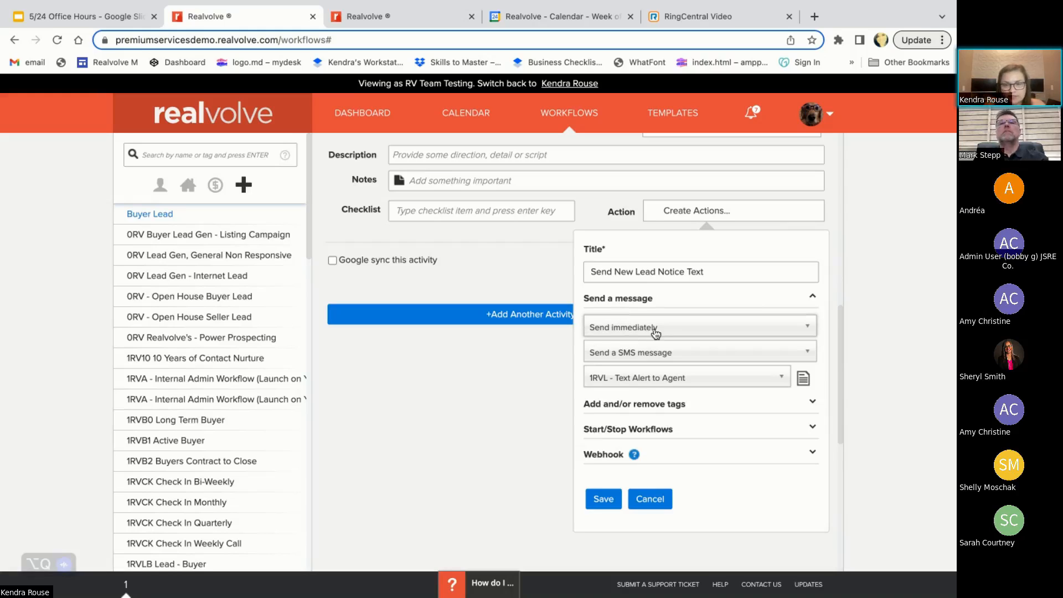
pyautogui.click(629, 361)
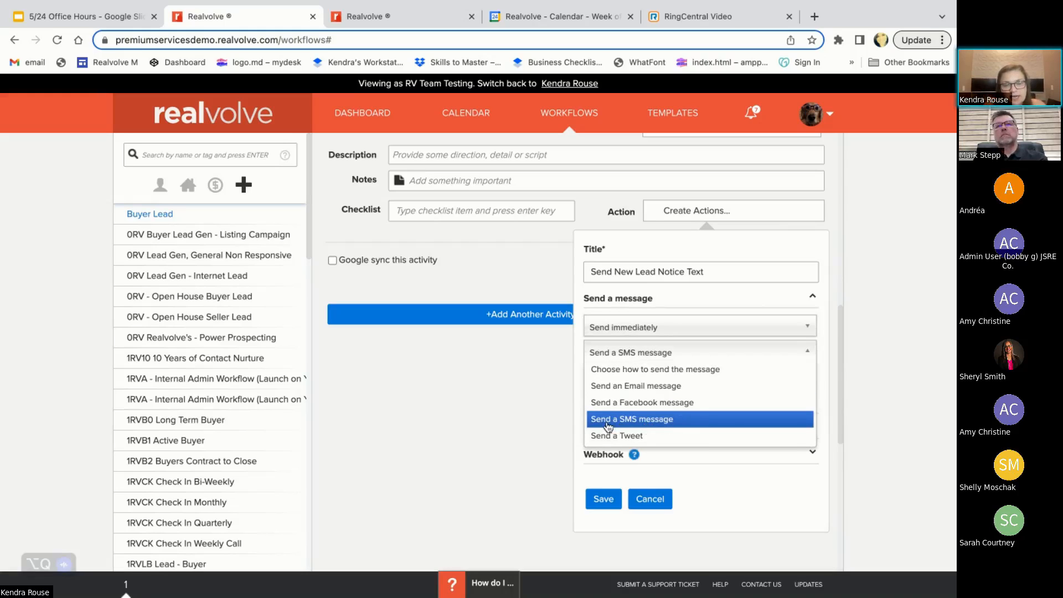
pyautogui.click(661, 426)
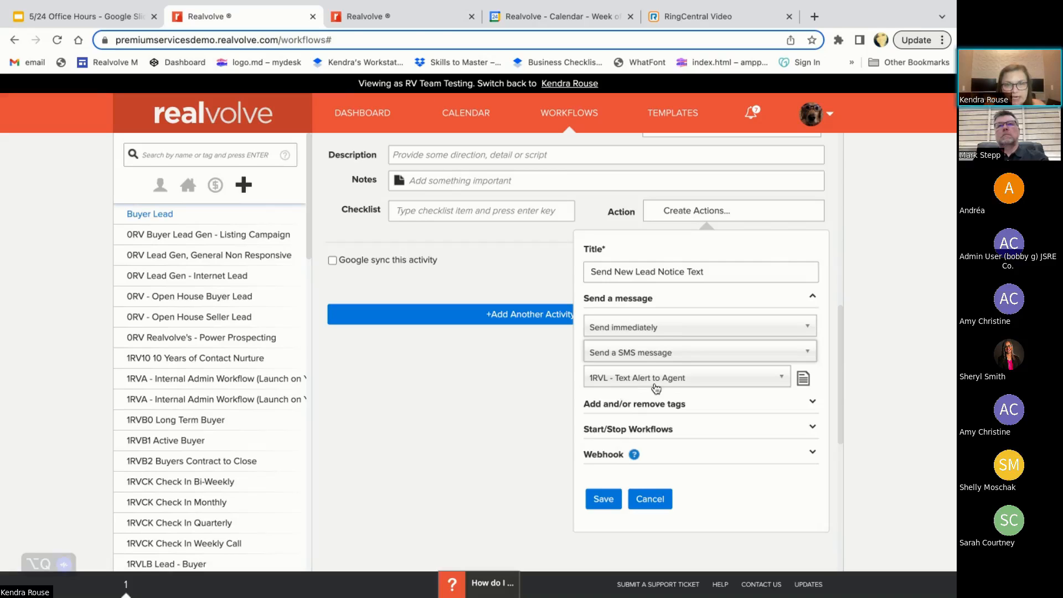
# In the other Realvolve tab, start authoring a new message template
pyautogui.click(409, 22)
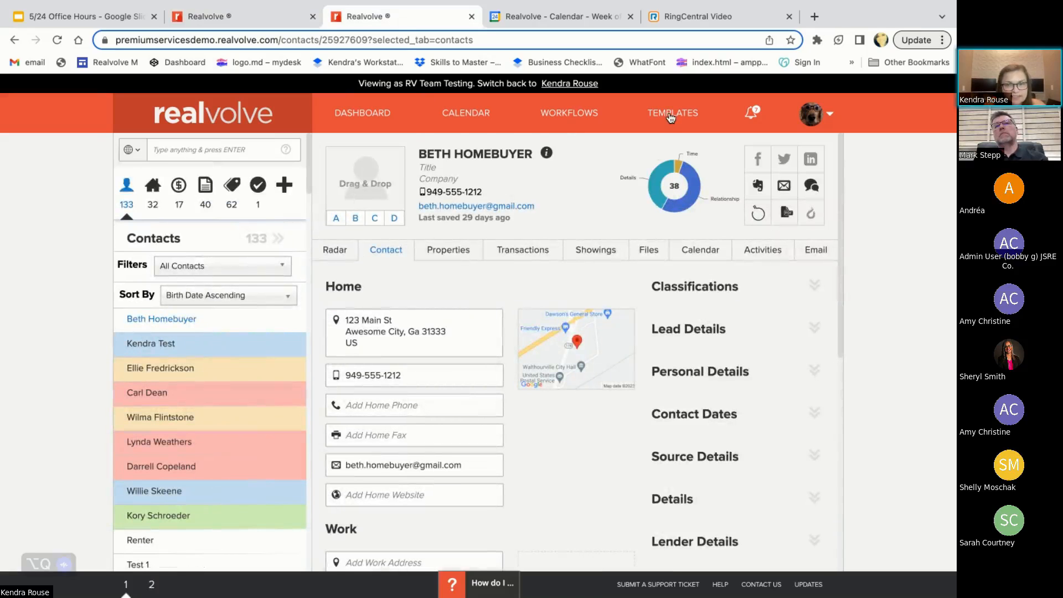
pyautogui.click(670, 116)
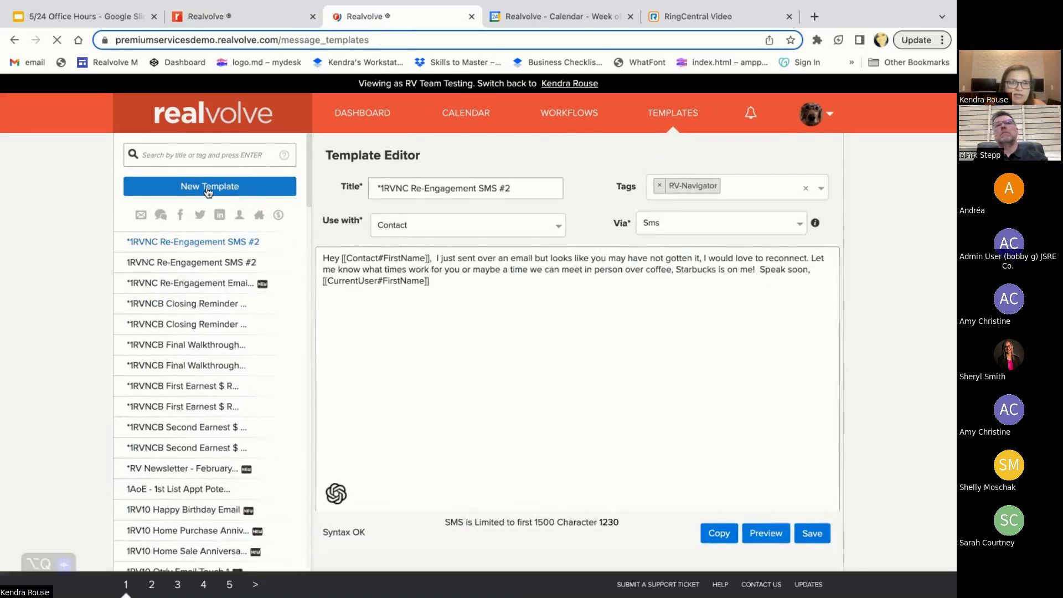
pyautogui.click(209, 190)
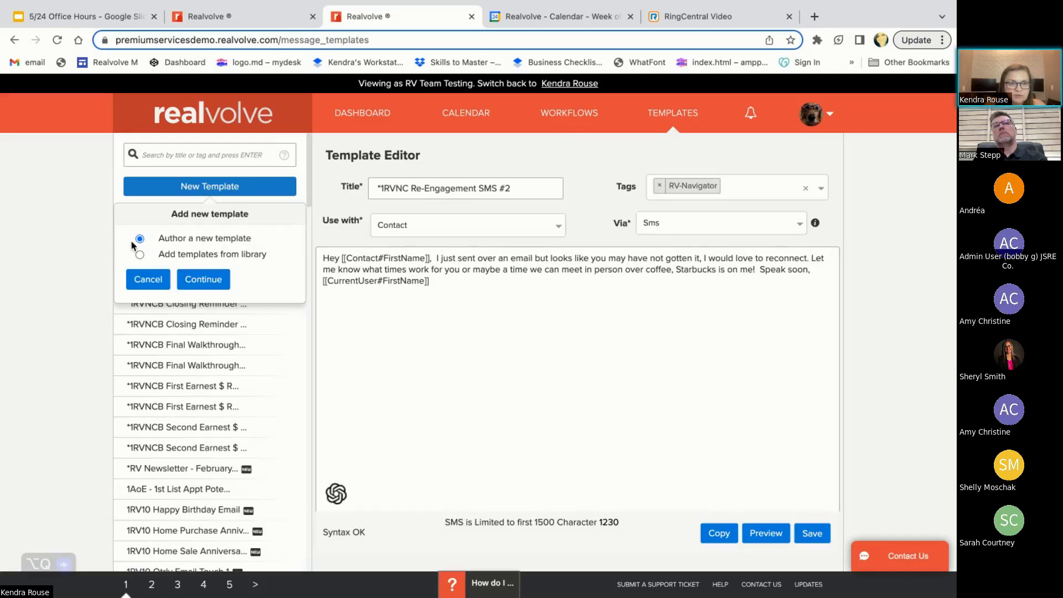
pyautogui.click(206, 279)
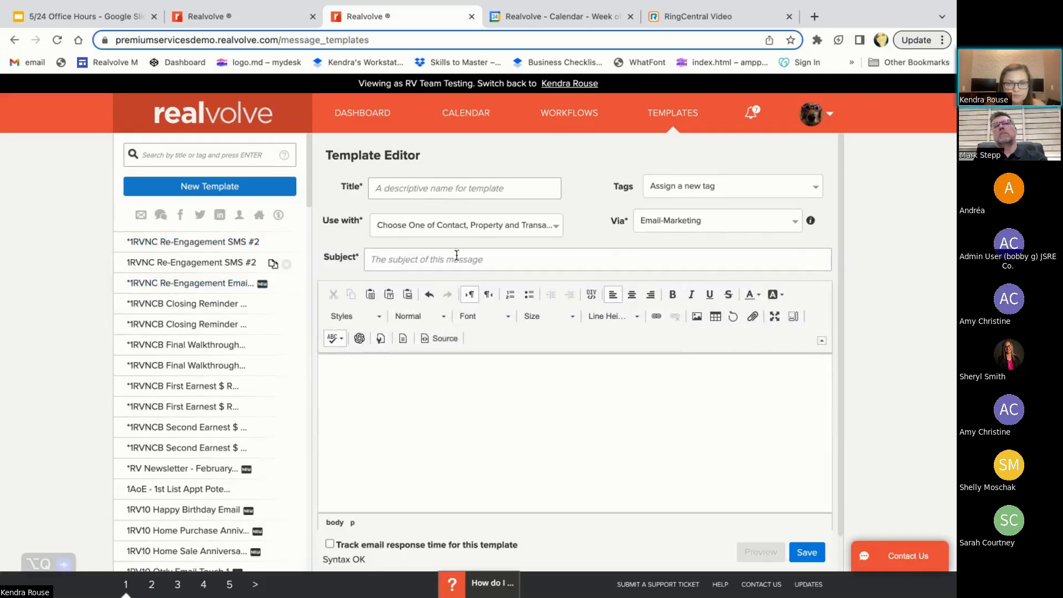
# Title the new template "Auto notification to agent of new lead"
pyautogui.click(461, 190)
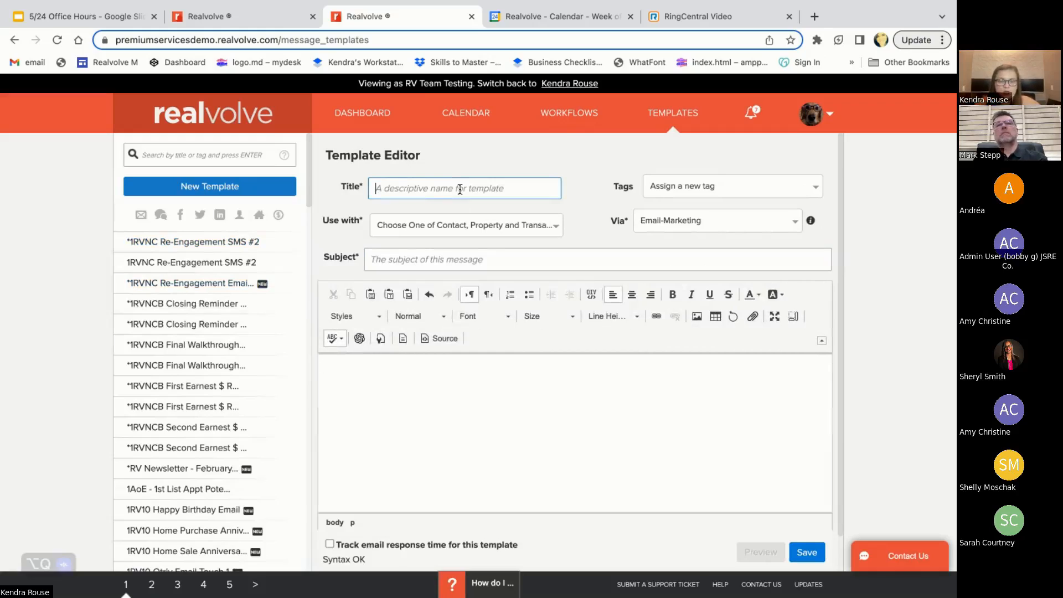
pyautogui.write('Auto')
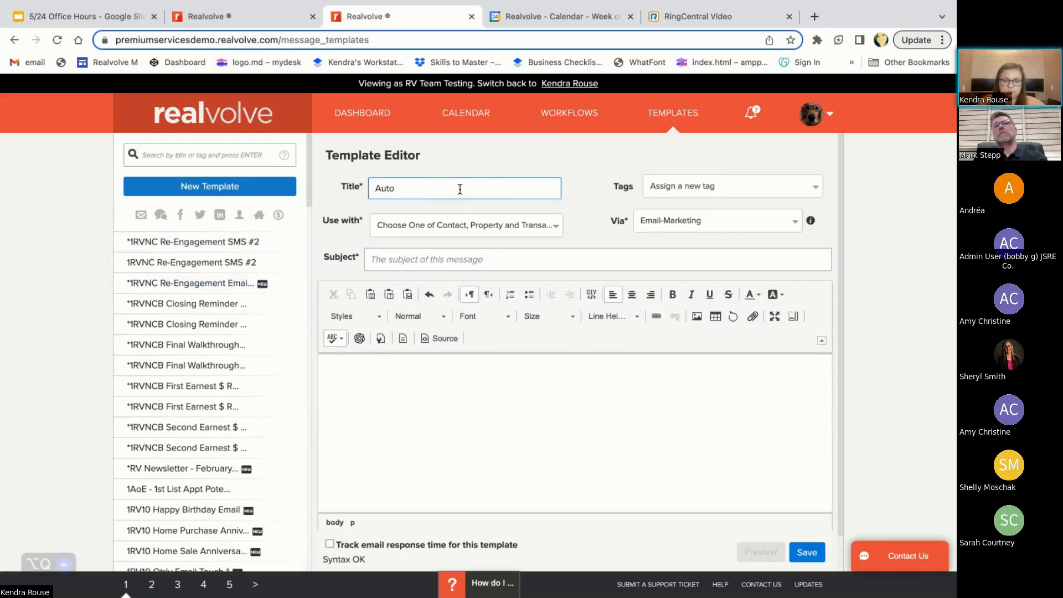
pyautogui.write(' notificagi')
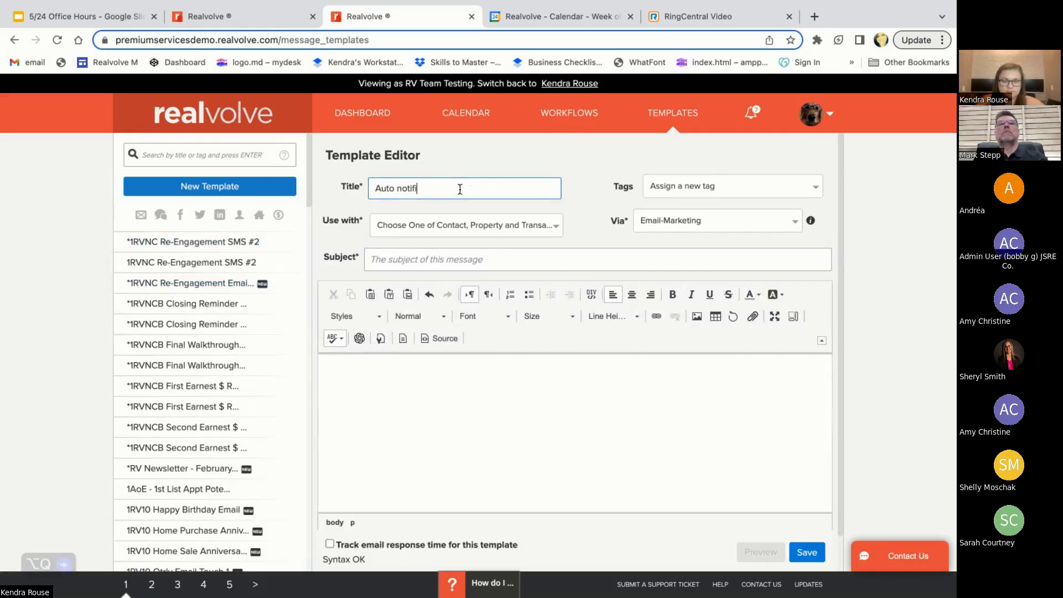
pyautogui.press('BackSpace')
pyautogui.press('BackSpace')
pyautogui.press('BackSpace')
pyautogui.write('ation to ')
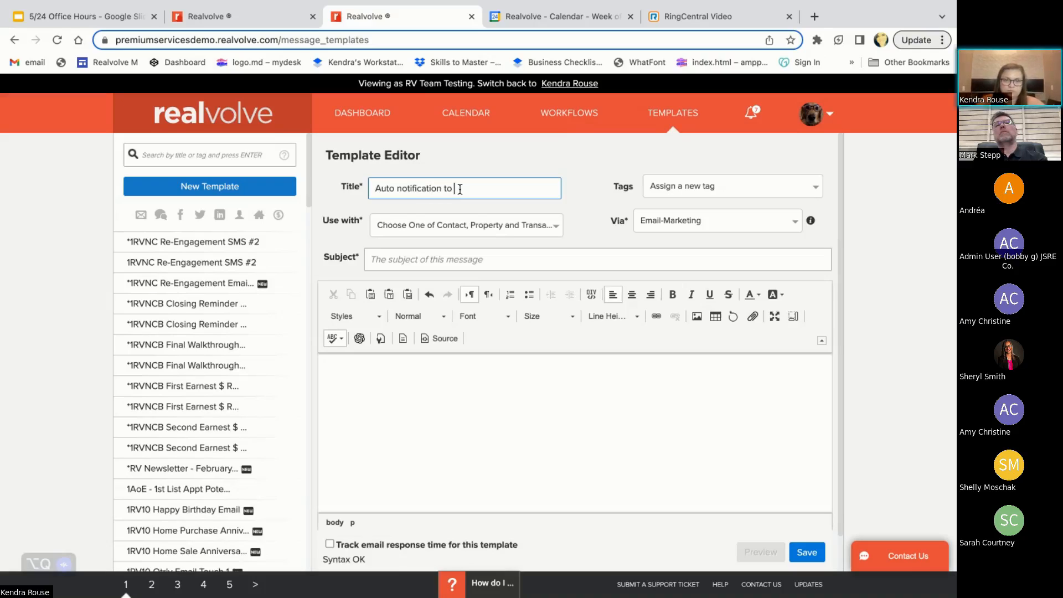
pyautogui.write('agent of new lead')
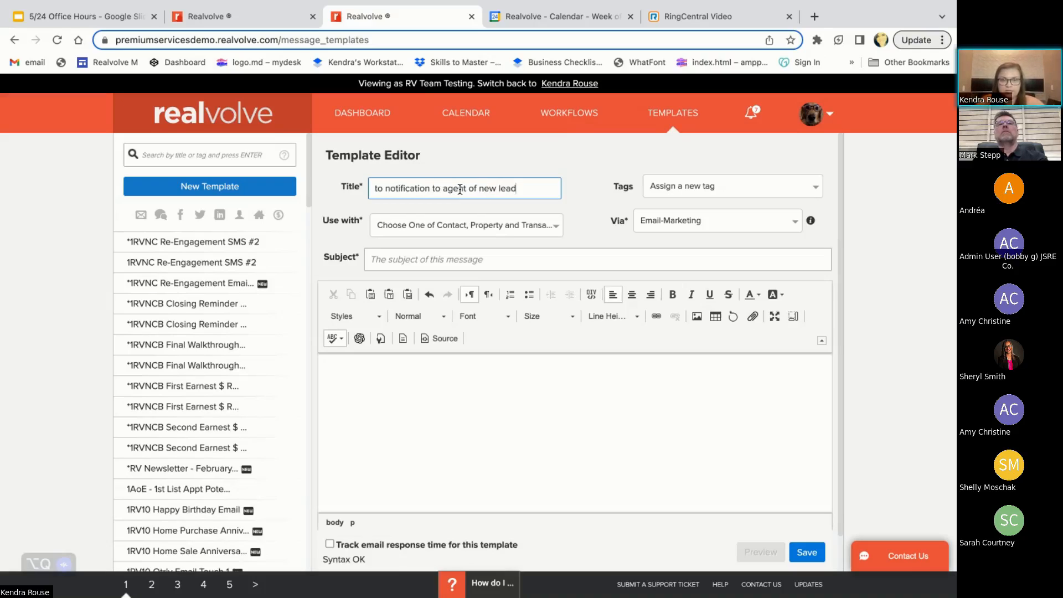
# Set the template for use with Contact and delivery via Sms, and place the cursor in its message content
pyautogui.click(425, 227)
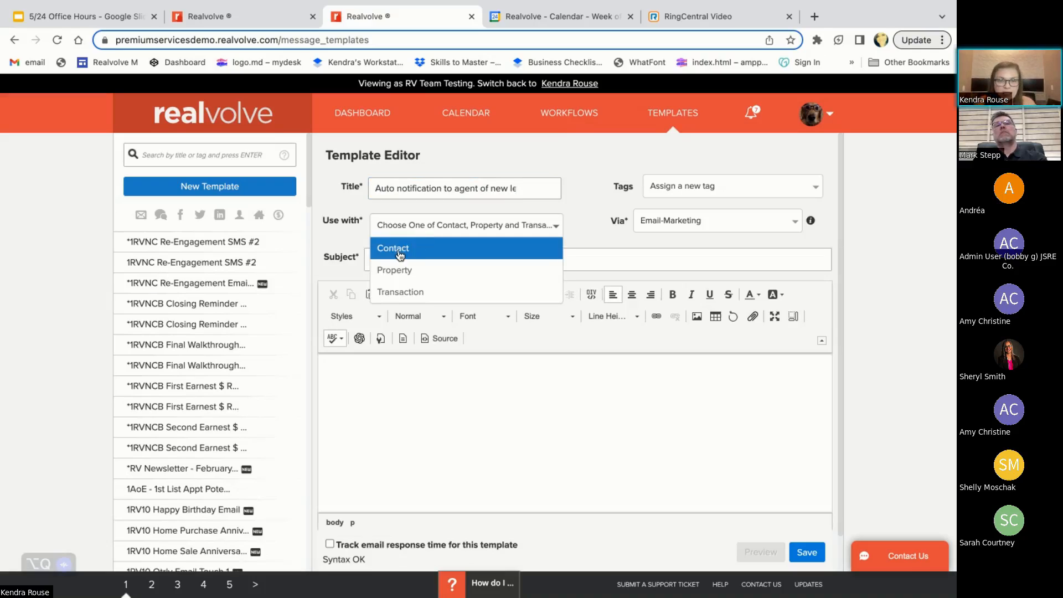
pyautogui.click(412, 250)
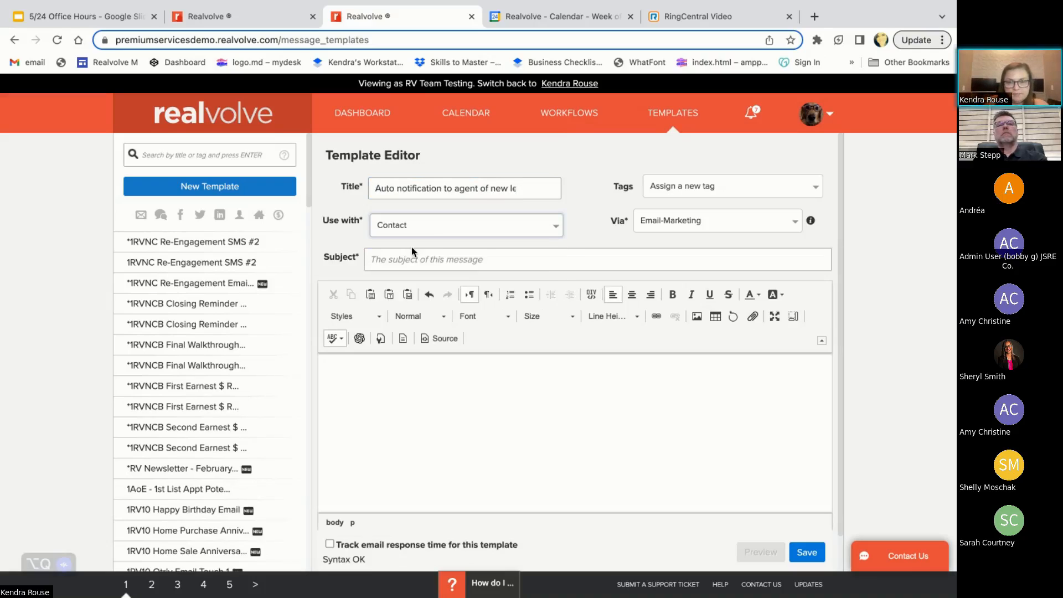
pyautogui.click(693, 226)
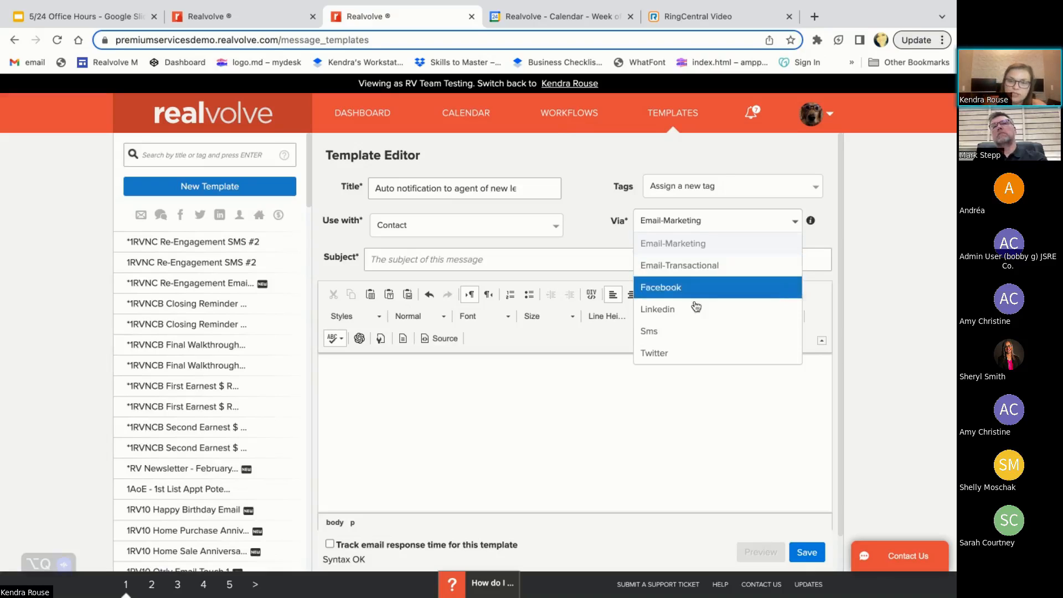
pyautogui.click(677, 332)
pyautogui.click(477, 325)
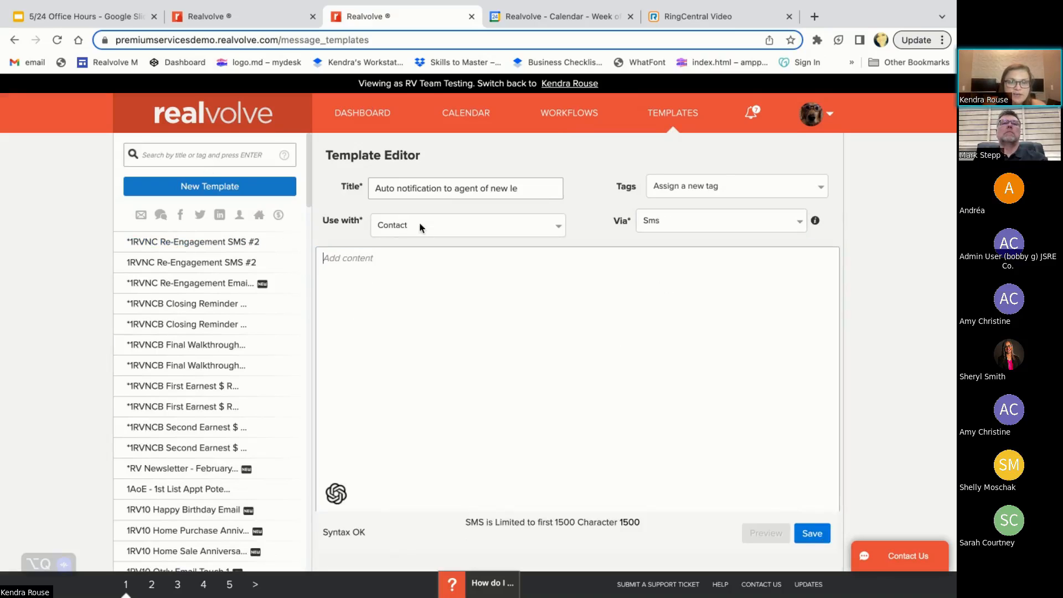
# Return to the Buyer Lead workflow tab and select "1RVL - Text Alert to Agent" as the action's SMS template
pyautogui.moveTo(376, 188); pyautogui.dragTo(535, 202)
pyautogui.click(195, 18)
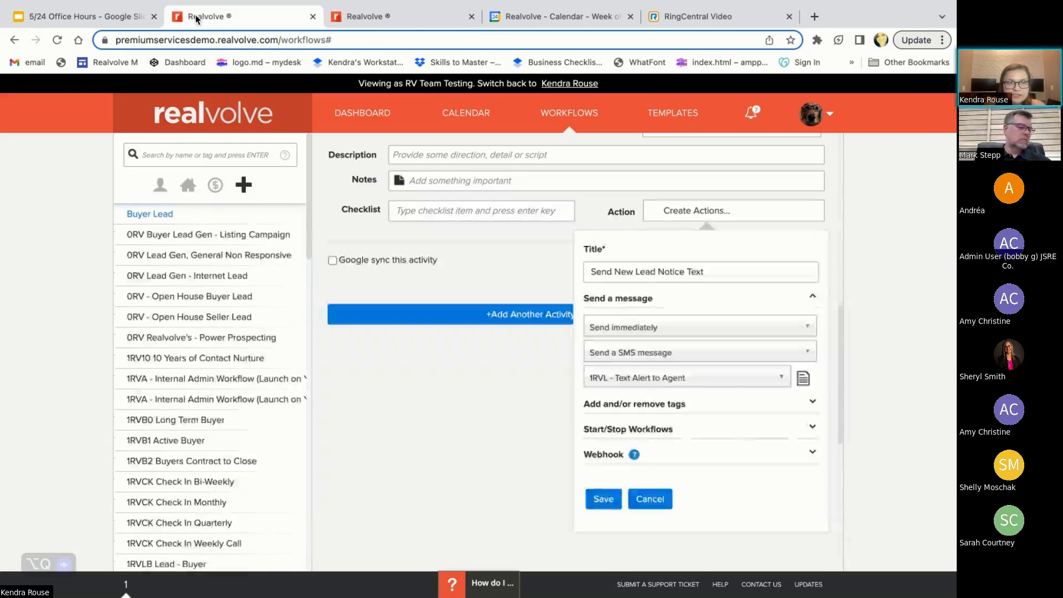
pyautogui.click(641, 377)
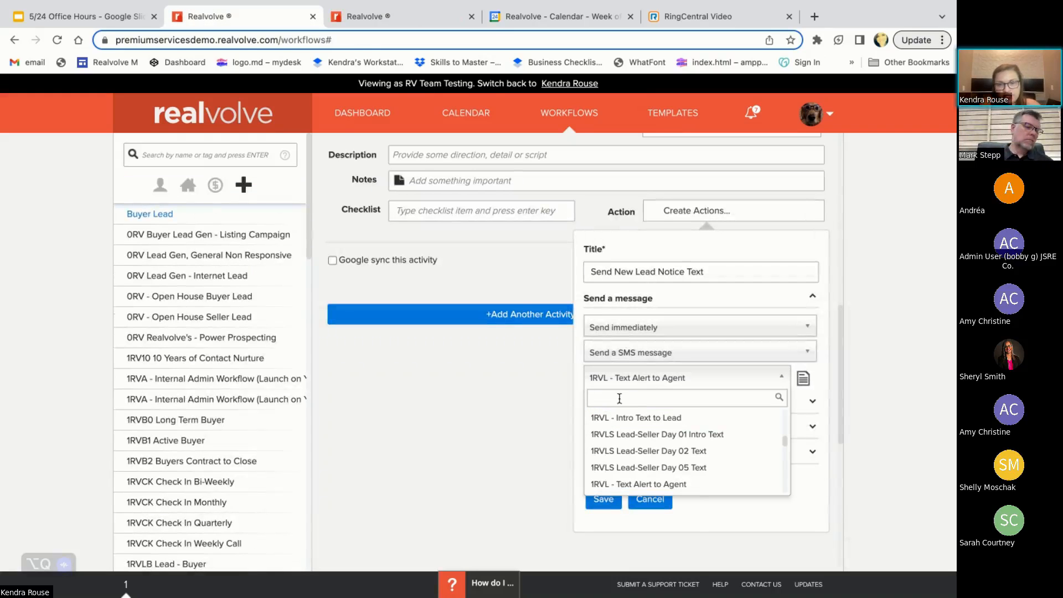
pyautogui.write('text')
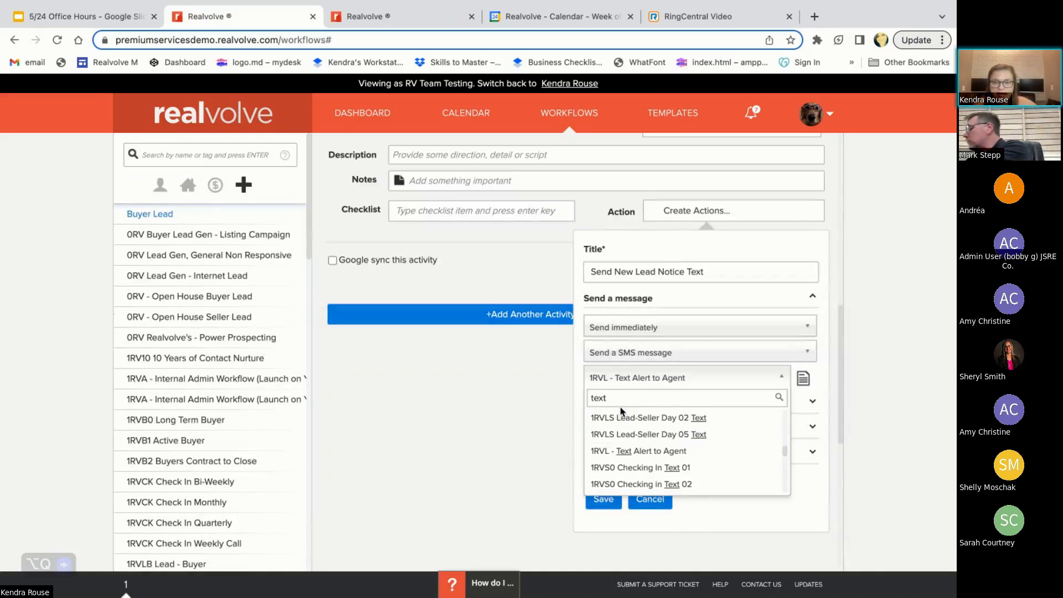
pyautogui.write(' alert')
pyautogui.click(649, 418)
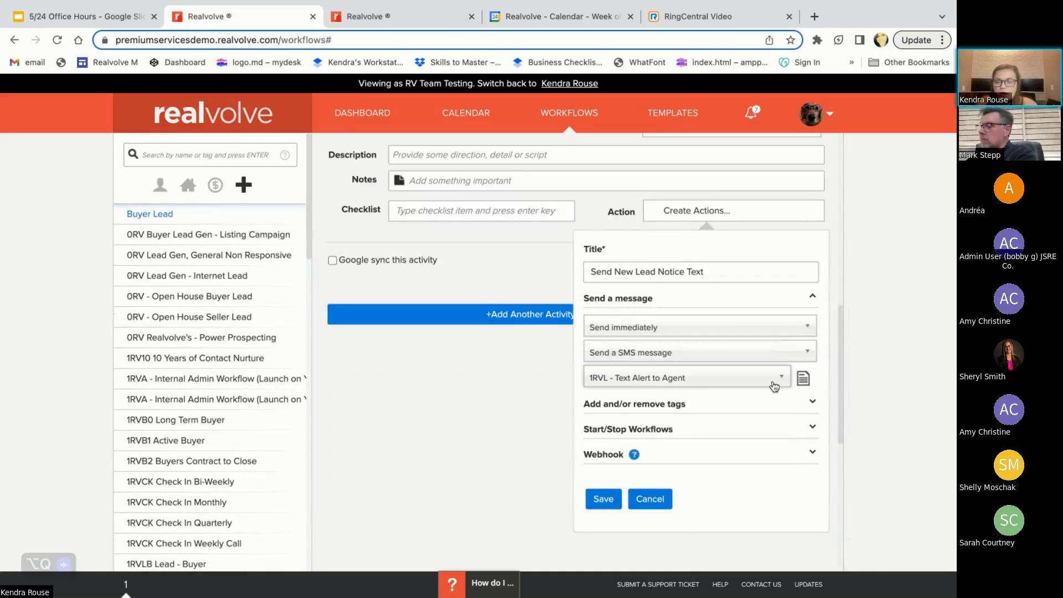
# Open the selected SMS template to review its message content and merge fields, and return to the workflow
pyautogui.click(804, 378)
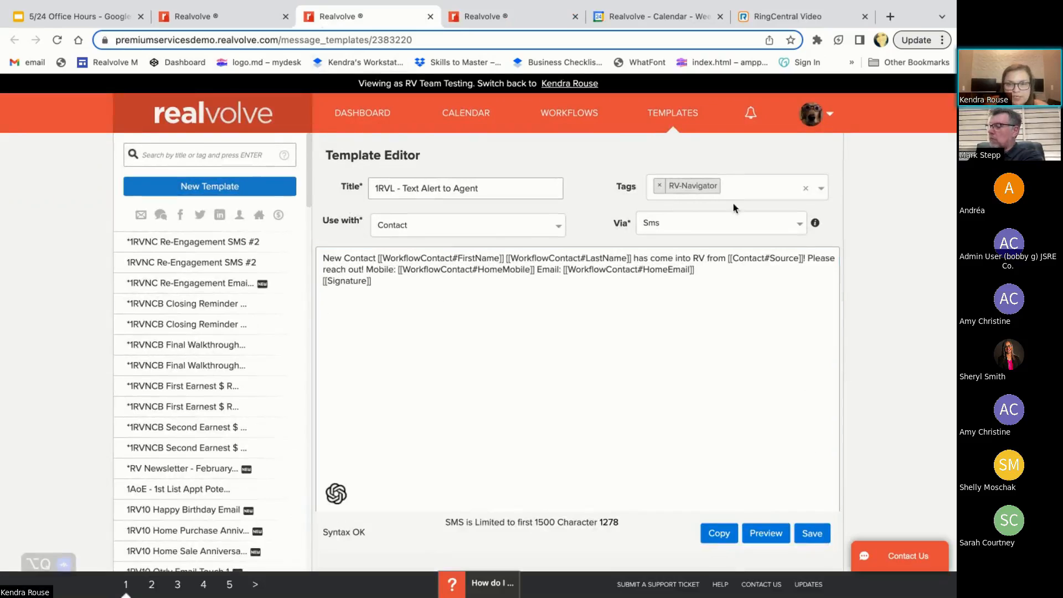
pyautogui.click(332, 261)
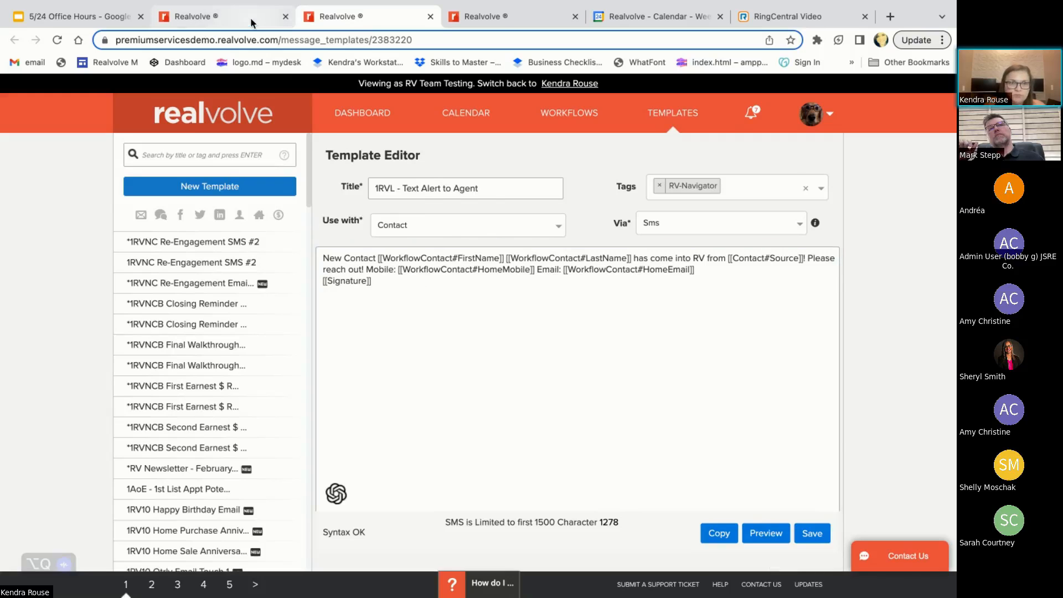
pyautogui.click(219, 16)
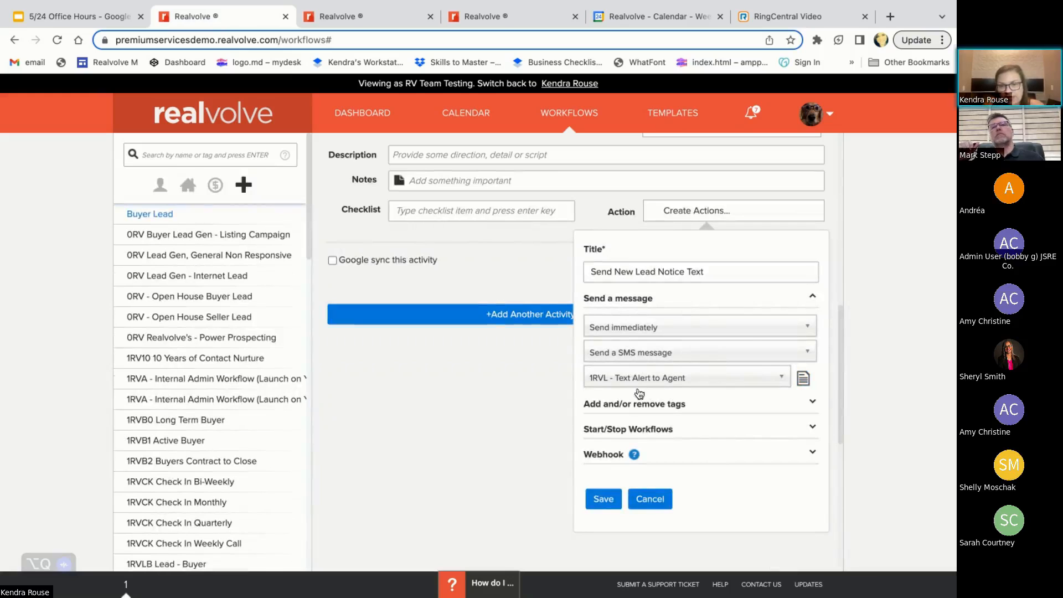
# Save the text message action and add the "Send New Lead Text to Agent" activity to the workflow
pyautogui.click(603, 498)
pyautogui.scroll(4, 626, 308)
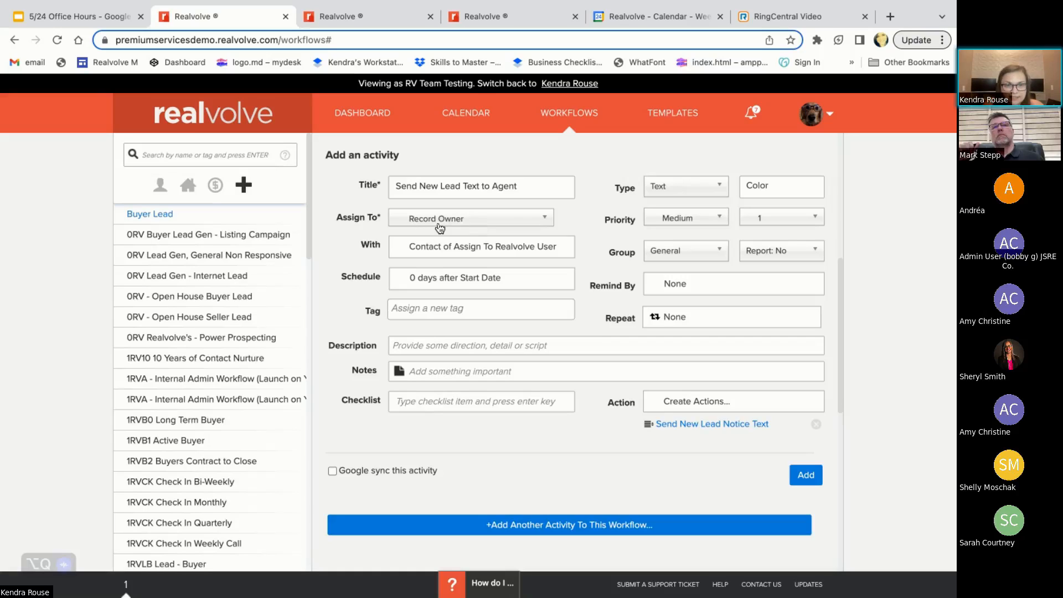
pyautogui.click(807, 477)
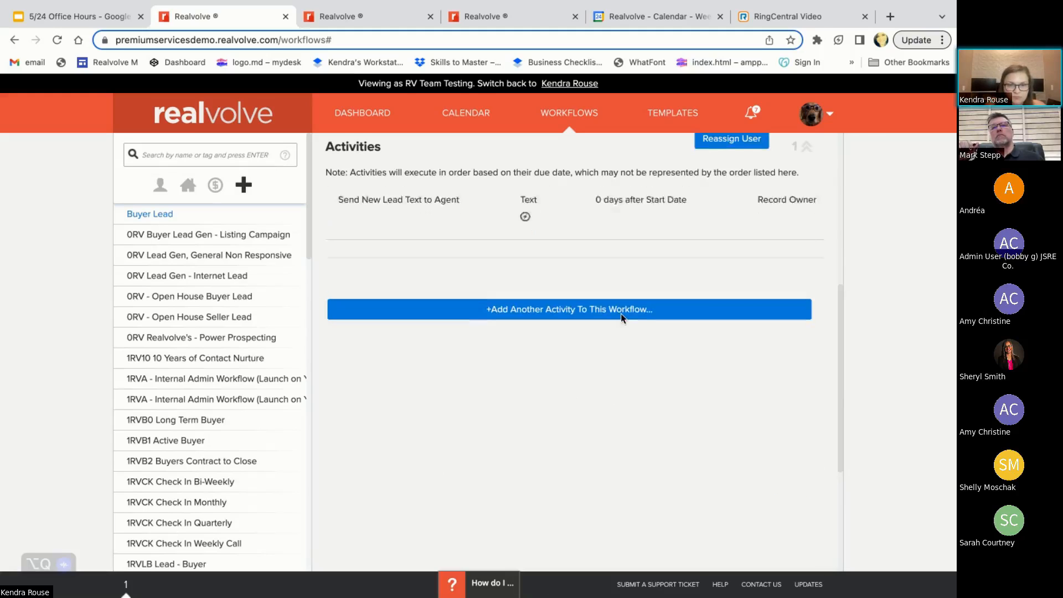
# Prefix the title of the new lead text activity with "(I)" and update the activity
pyautogui.scroll(1, 542, 264)
pyautogui.moveTo(470, 257)
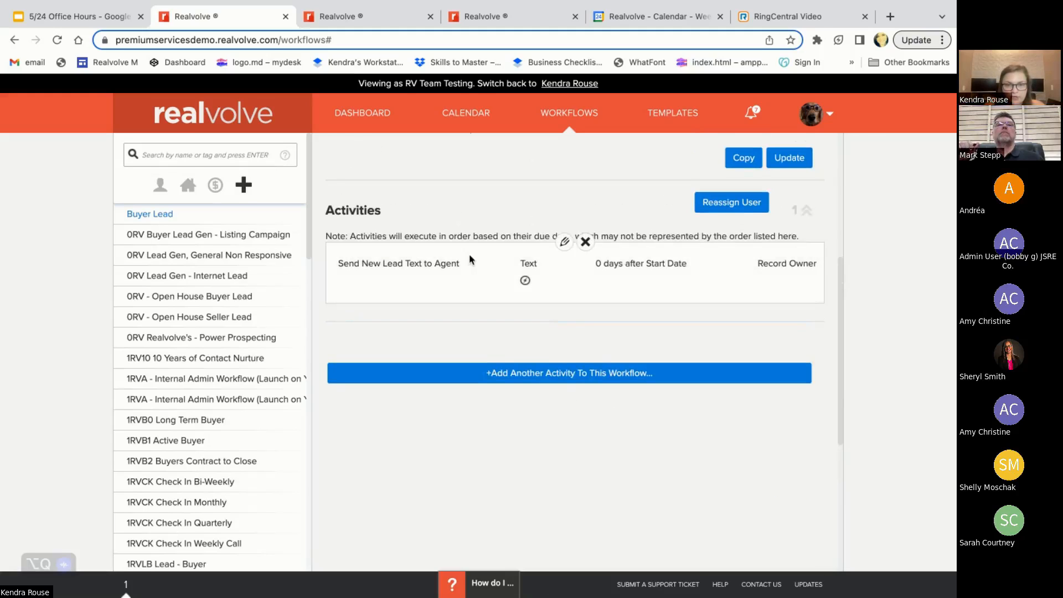
pyautogui.click(562, 247)
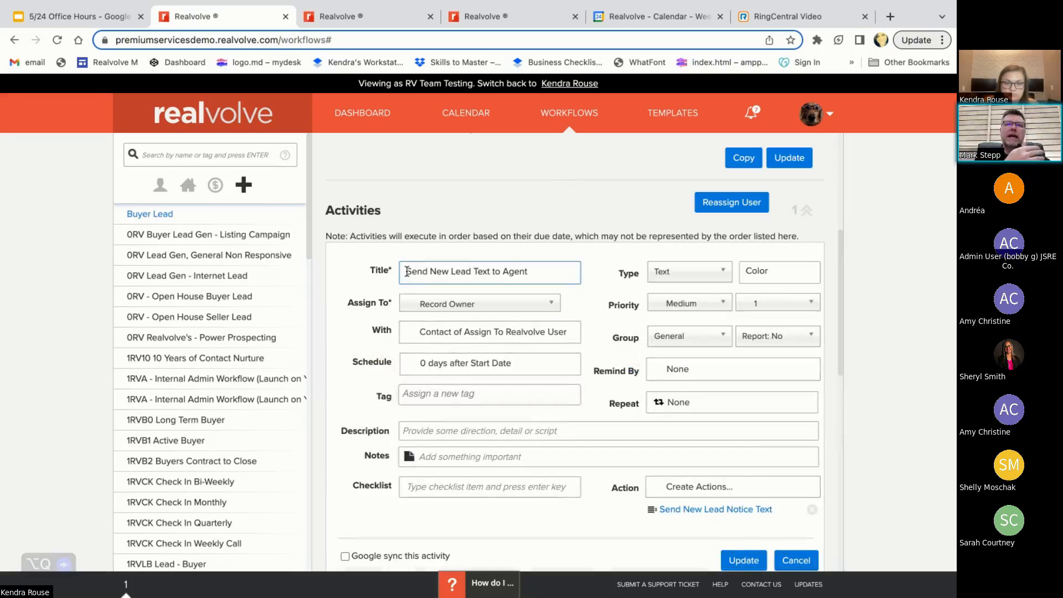
pyautogui.write('(I)')
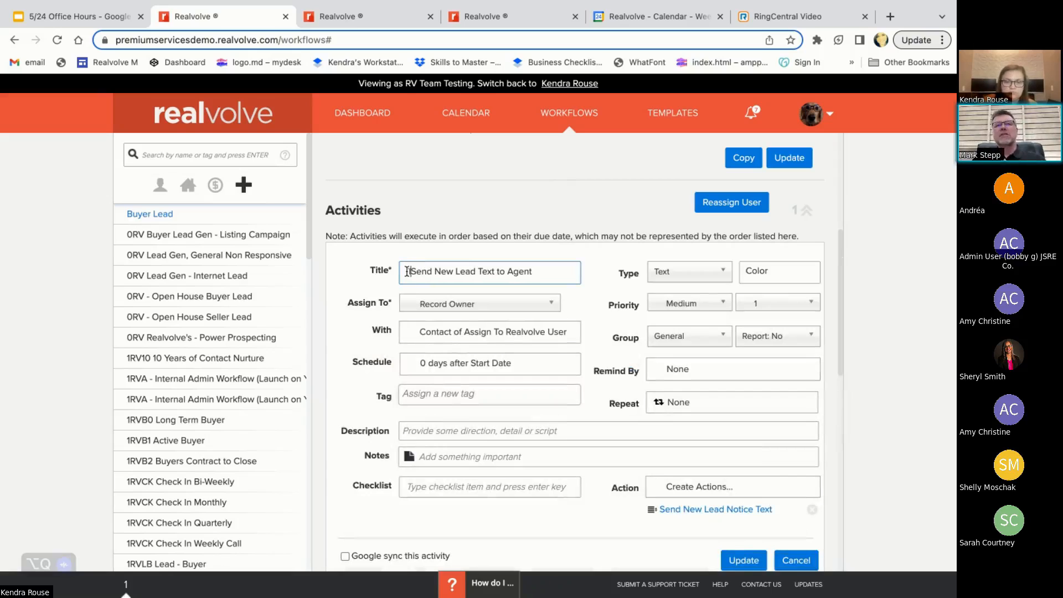
pyautogui.click(743, 560)
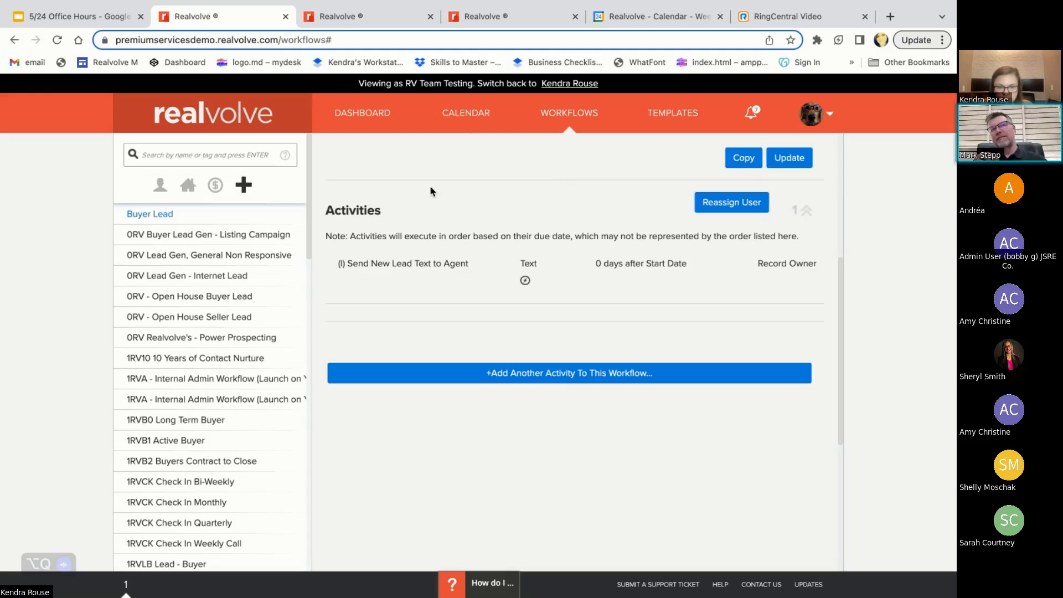
pyautogui.click(561, 243)
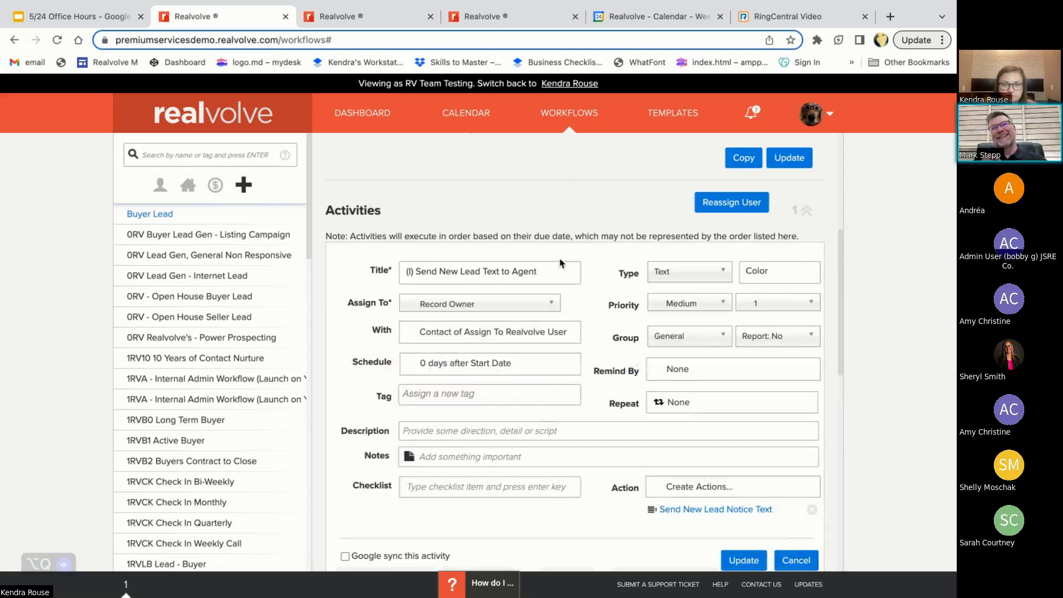
pyautogui.click(416, 271)
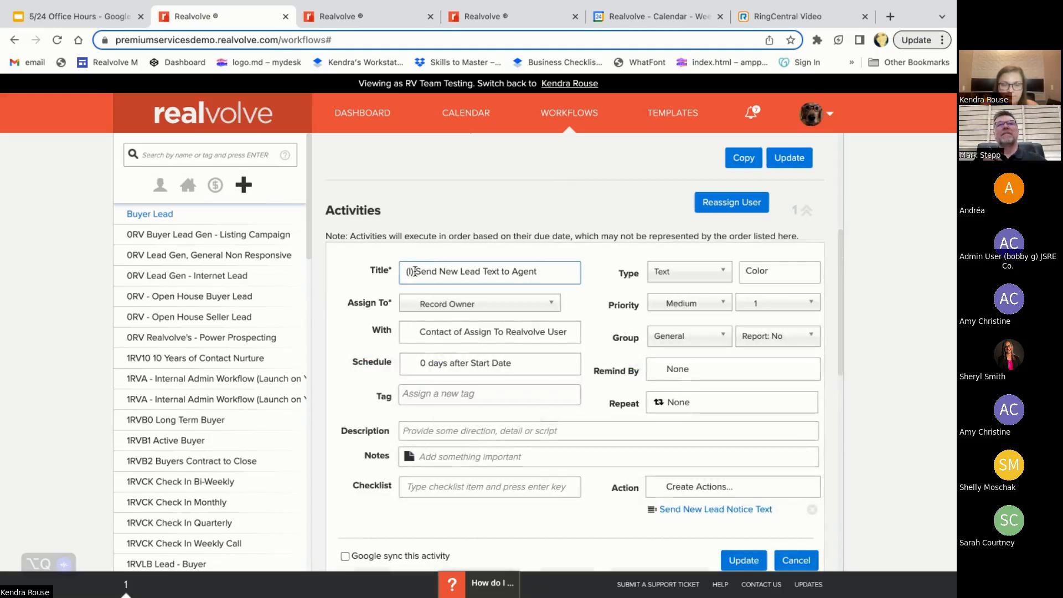
pyautogui.keyDown('shift'); pyautogui.click(545, 271); pyautogui.keyUp('shift')
pyautogui.click(548, 268)
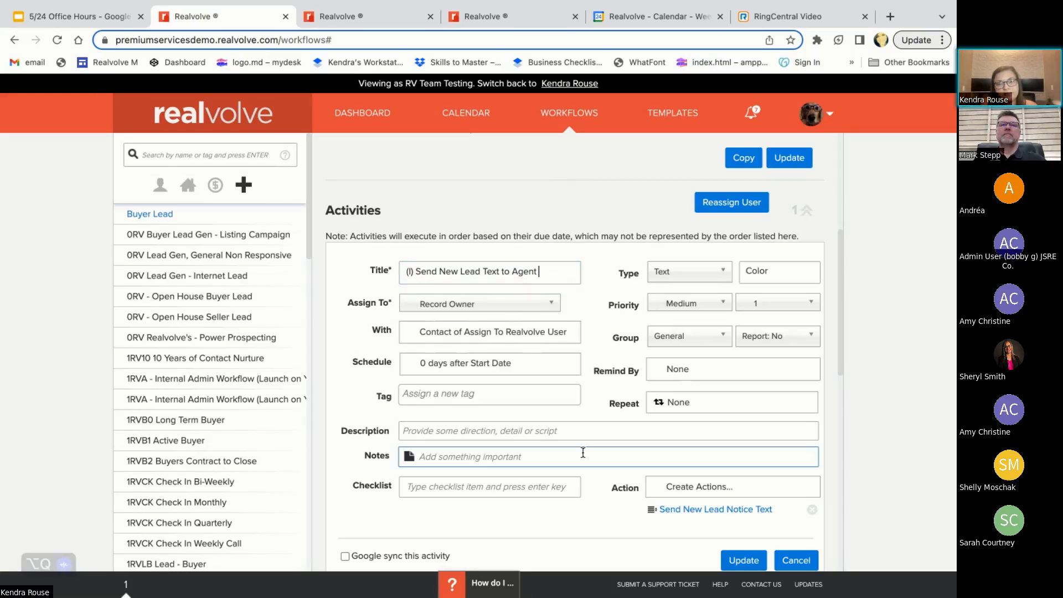
pyautogui.scroll(1, 583, 453)
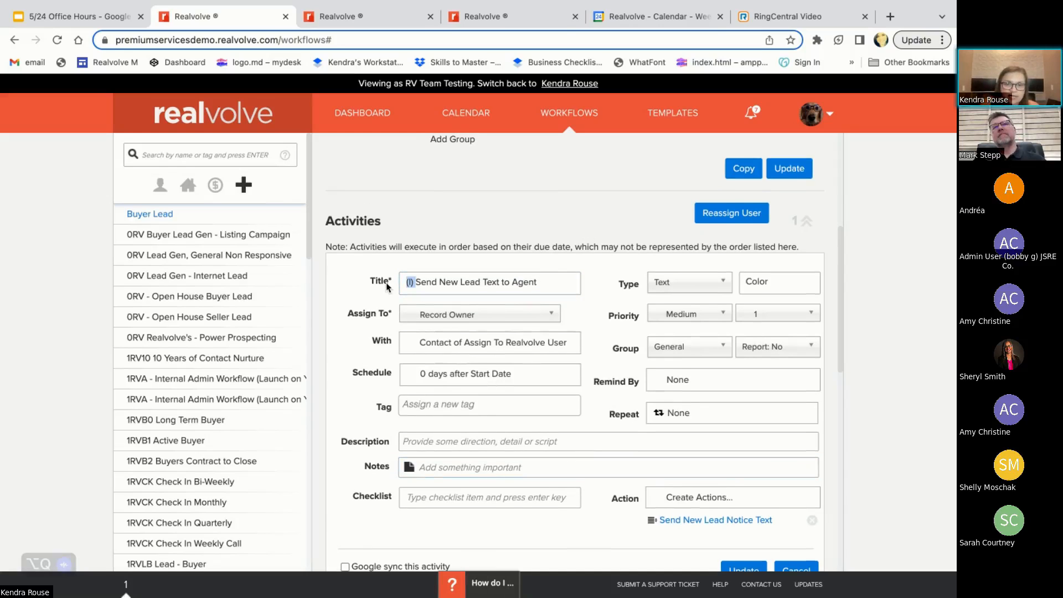
pyautogui.click(414, 284)
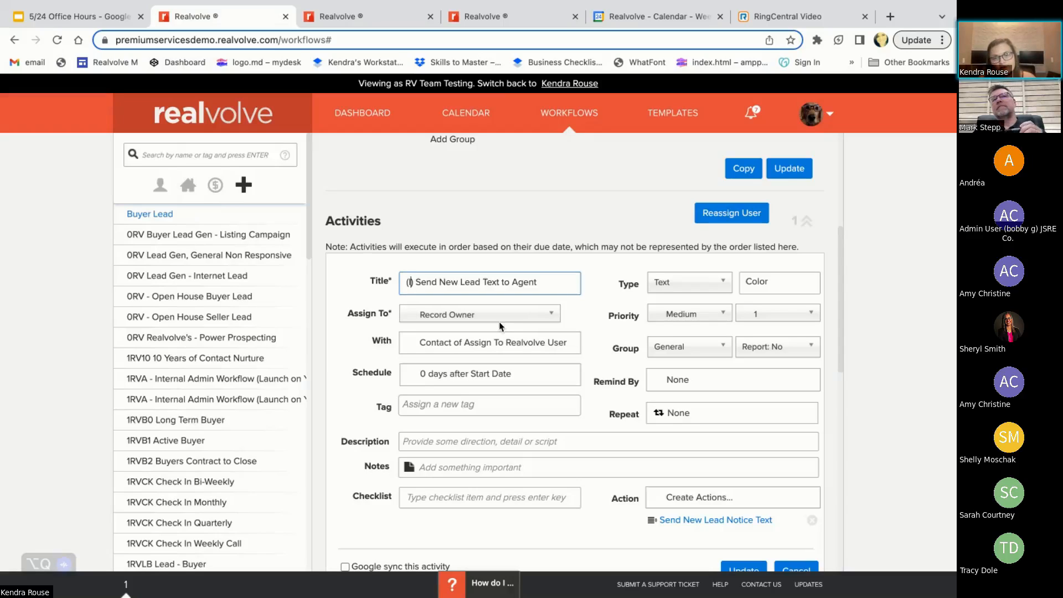
pyautogui.click(786, 568)
# Try "(A)" as the prefix in the activity's title, restore the "(I)" prefix, and update the activity
pyautogui.moveTo(580, 267)
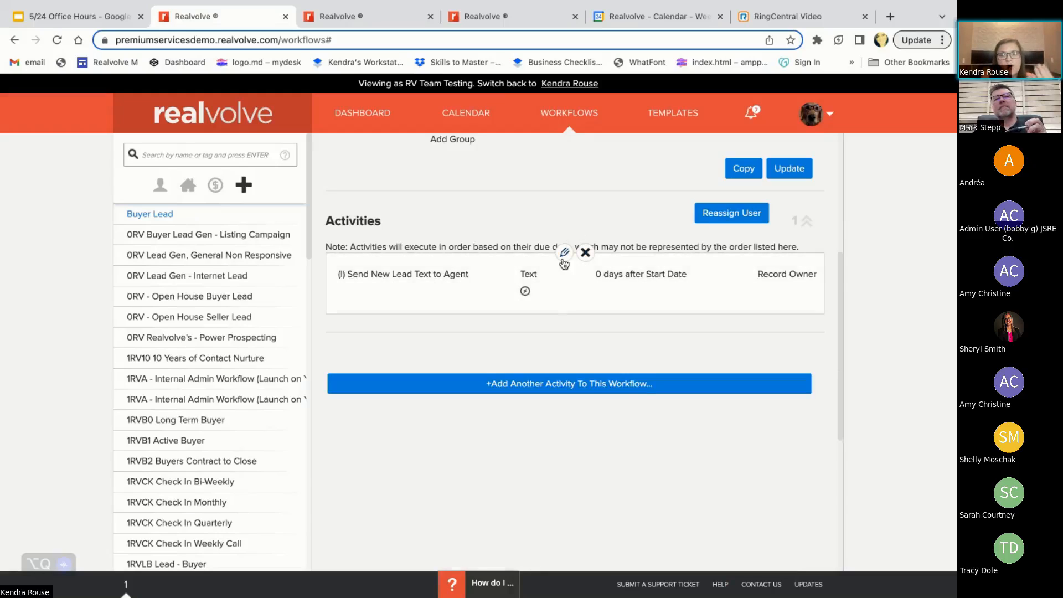
pyautogui.click(564, 253)
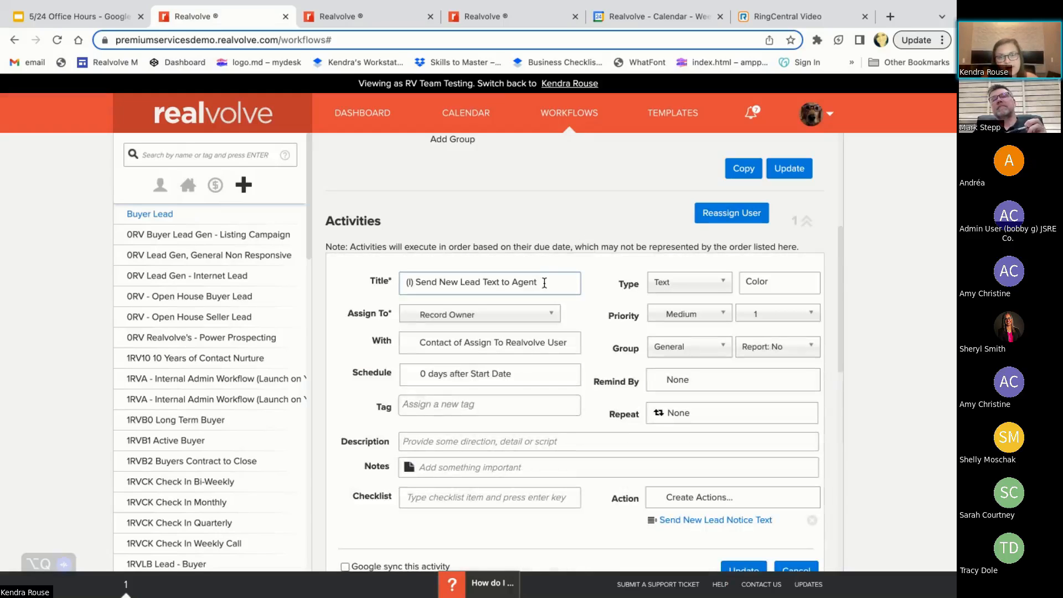
pyautogui.click(412, 281)
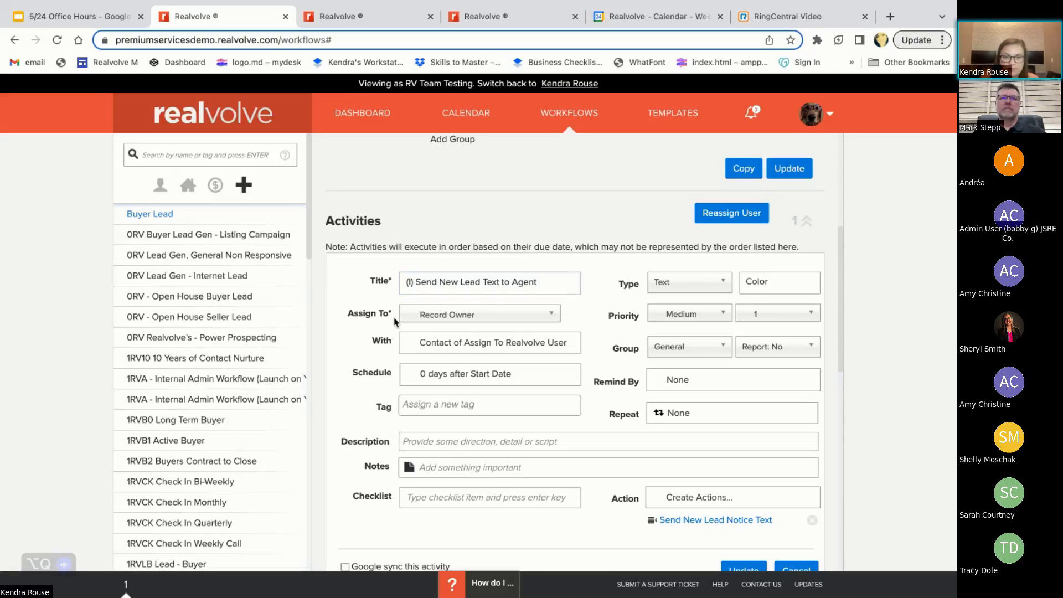
pyautogui.press('BackSpace')
pyautogui.write('A')
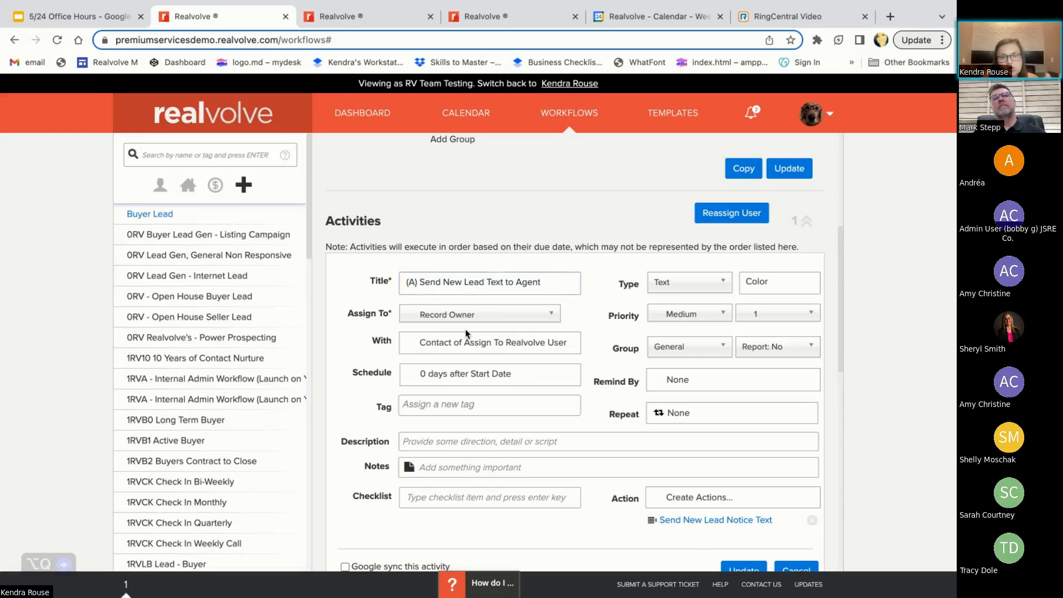
pyautogui.press('BackSpace')
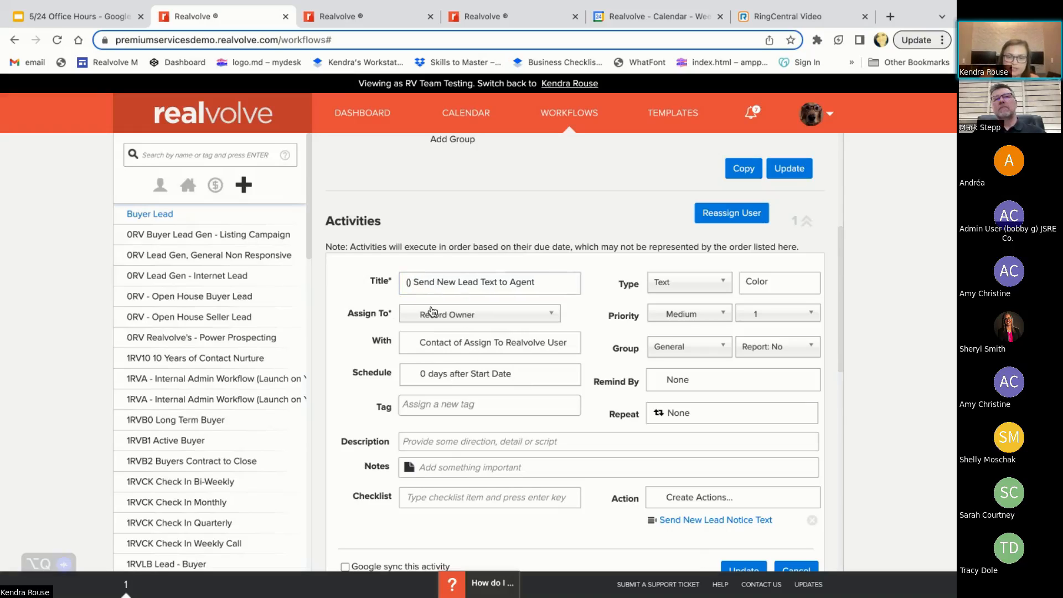
pyautogui.write('I')
pyautogui.click(683, 470)
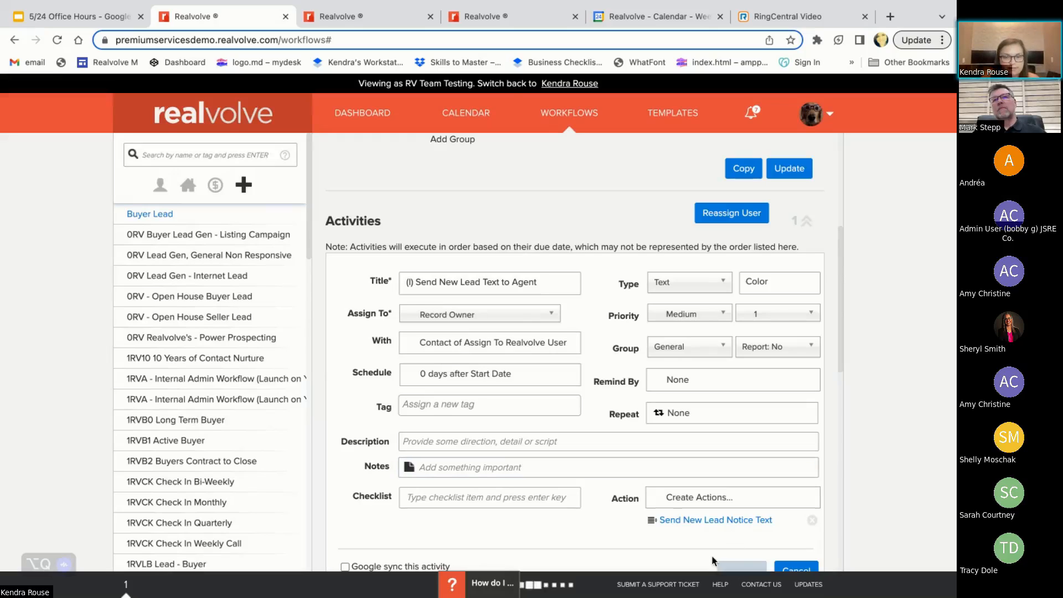
pyautogui.click(744, 569)
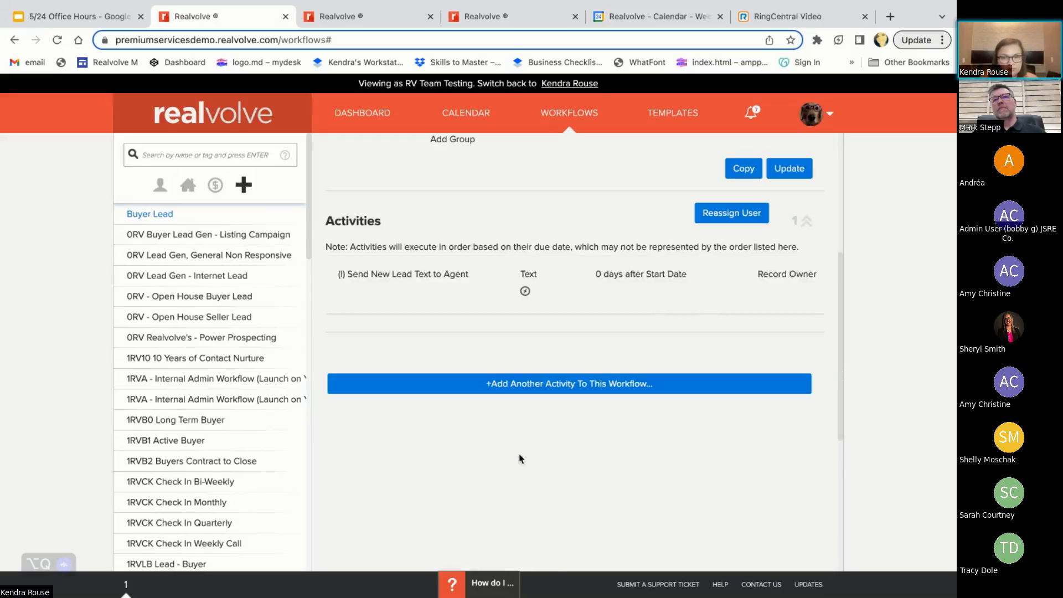
# Start another activity in the workflow and title it "Send Intro Email to New Buyer Lead"
pyautogui.click(509, 390)
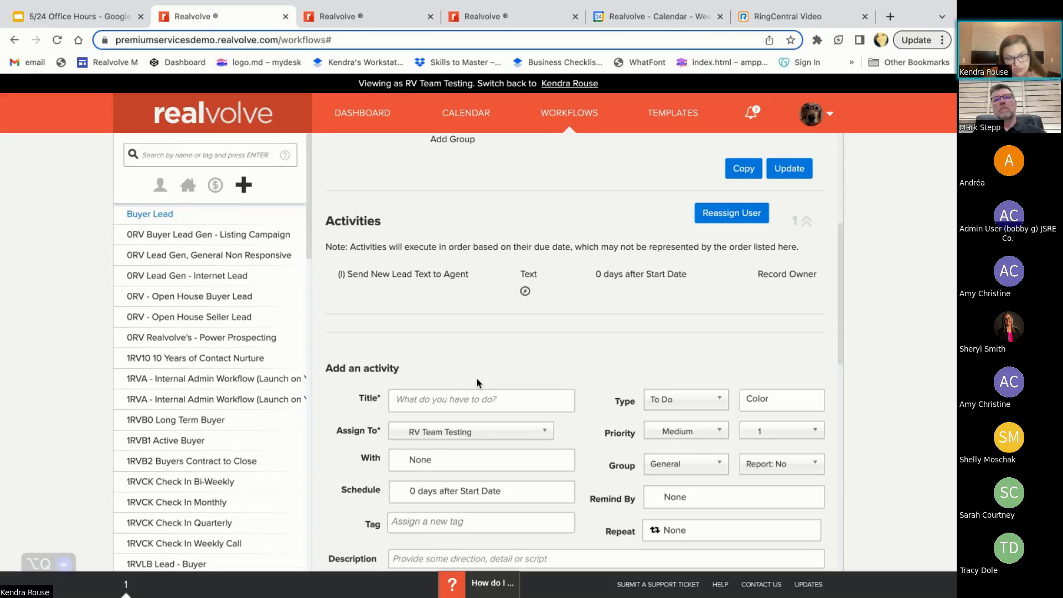
pyautogui.scroll(-1, 477, 385)
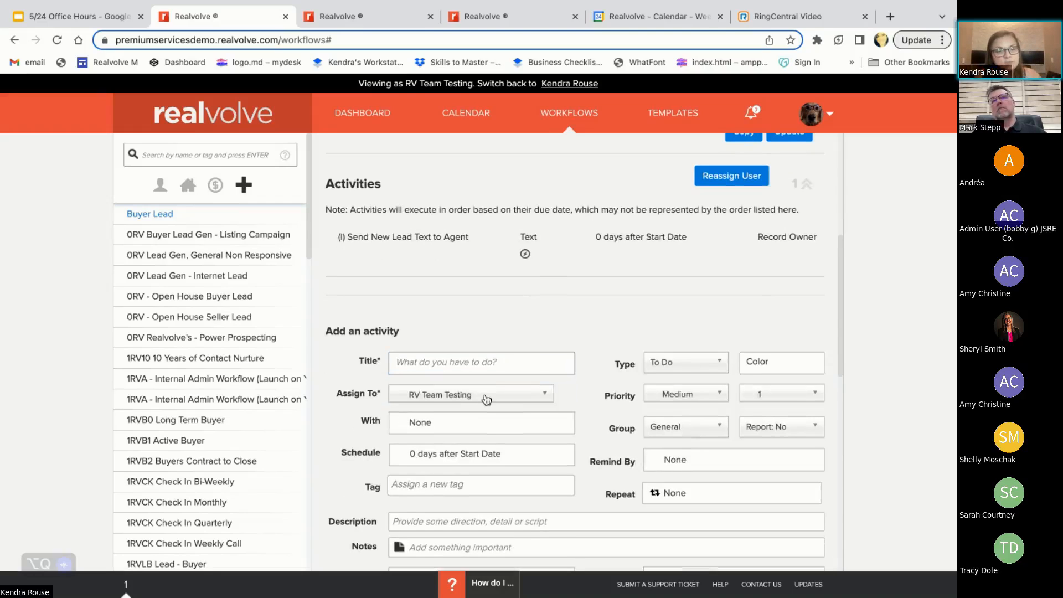
pyautogui.click(436, 363)
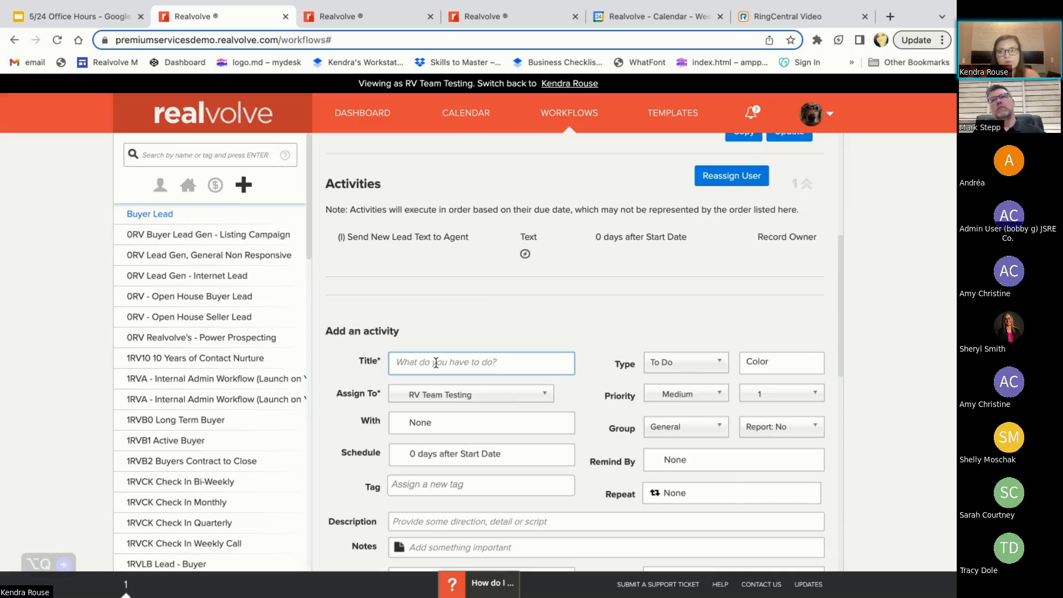
pyautogui.scroll(-3, 435, 363)
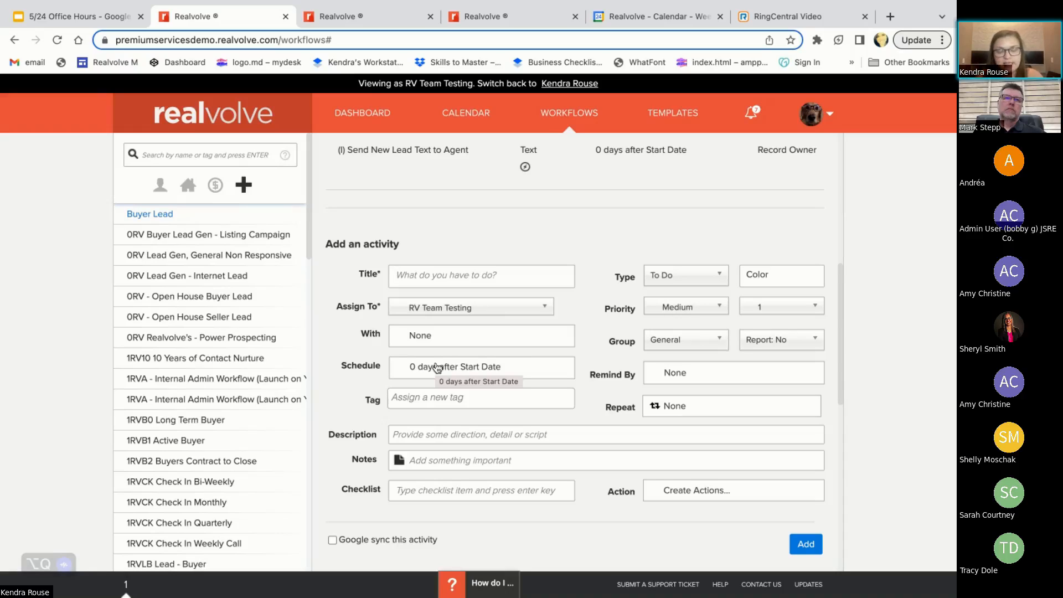
pyautogui.write('Intr')
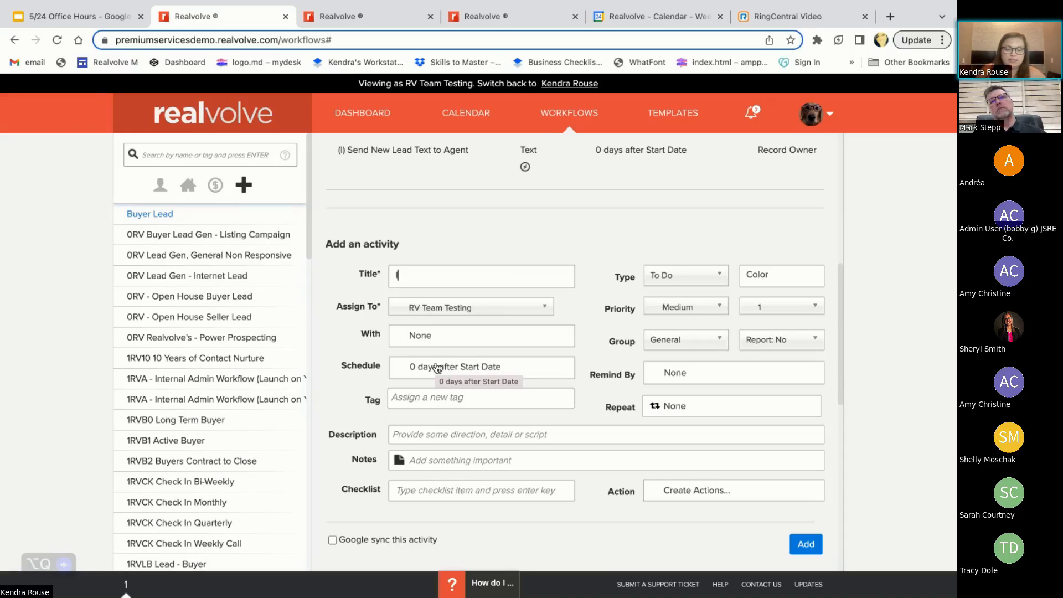
pyautogui.press('BackSpace')
pyautogui.press('BackSpace')
pyautogui.press('BackSpace')
pyautogui.press('BackSpace')
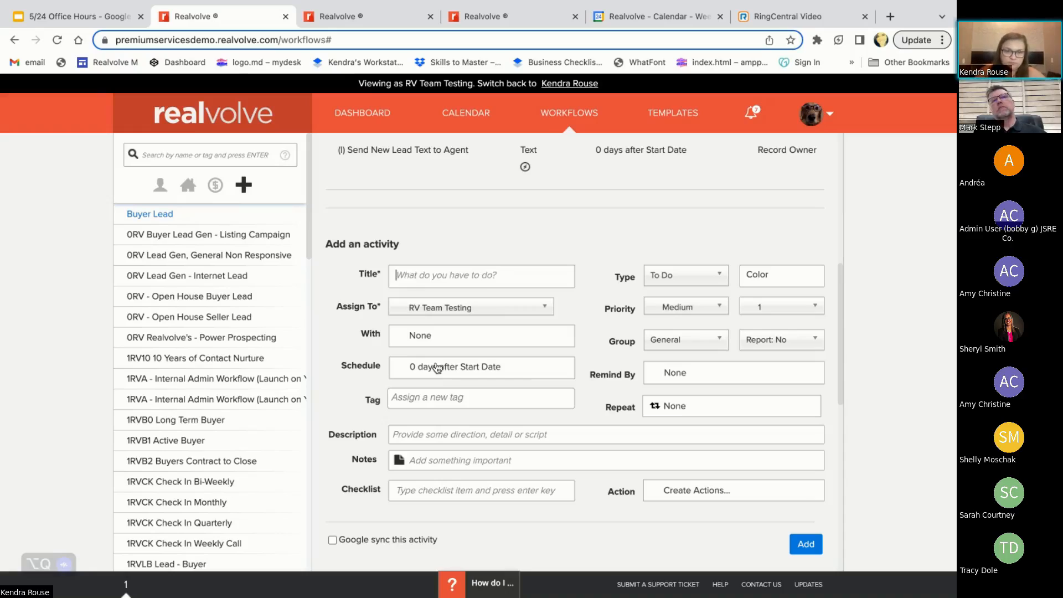
pyautogui.write('Send Intro Email to ')
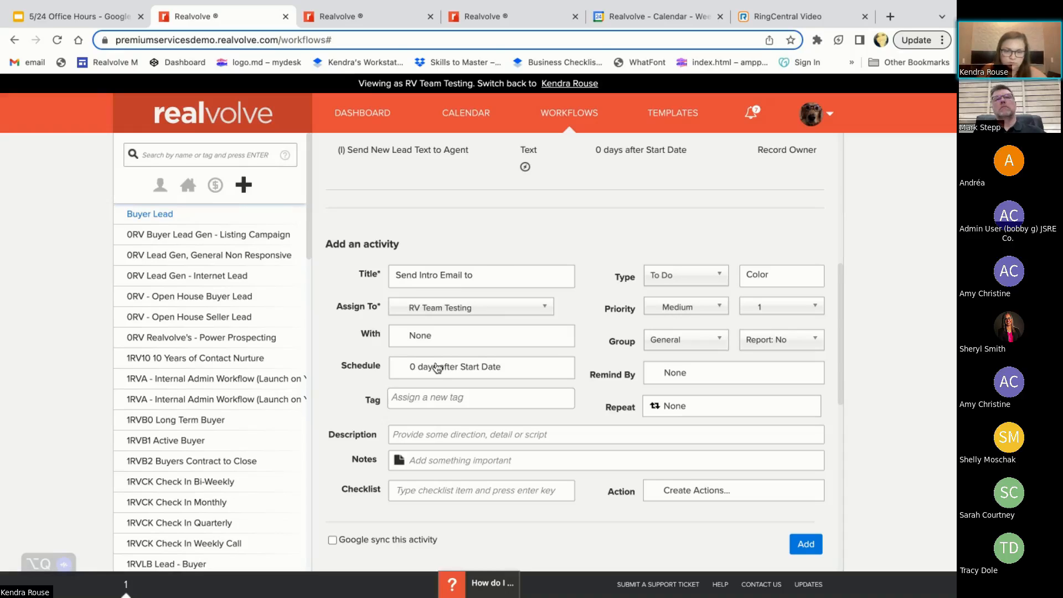
pyautogui.write('New ')
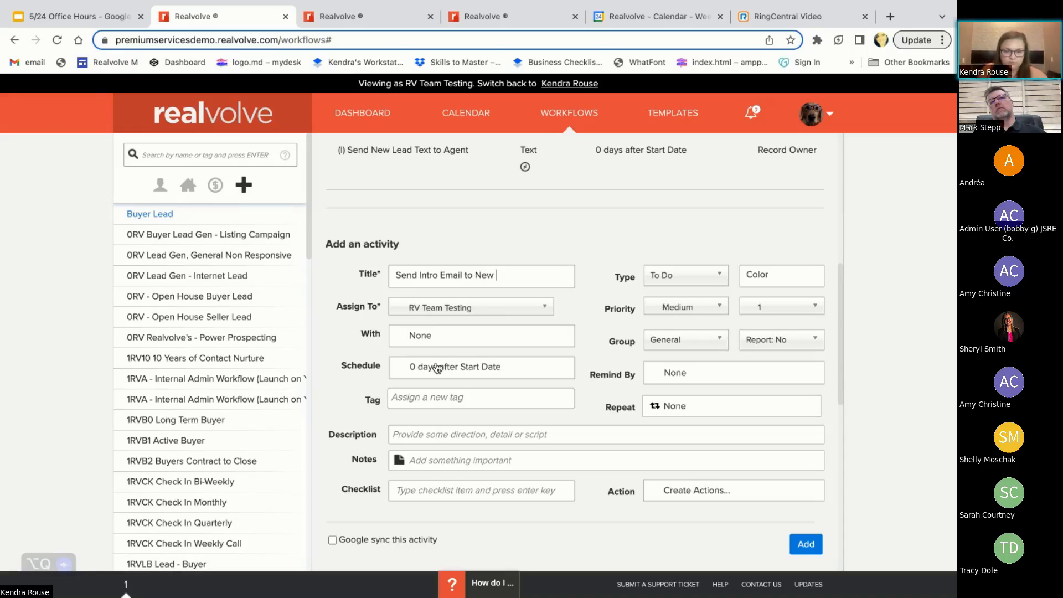
pyautogui.write('Buyer L')
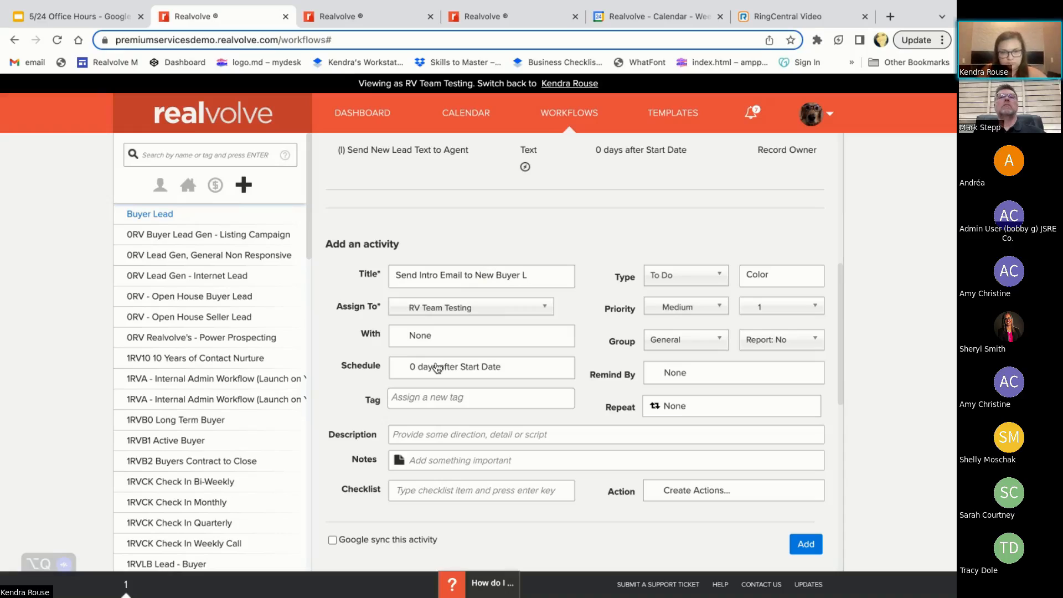
pyautogui.write('ead')
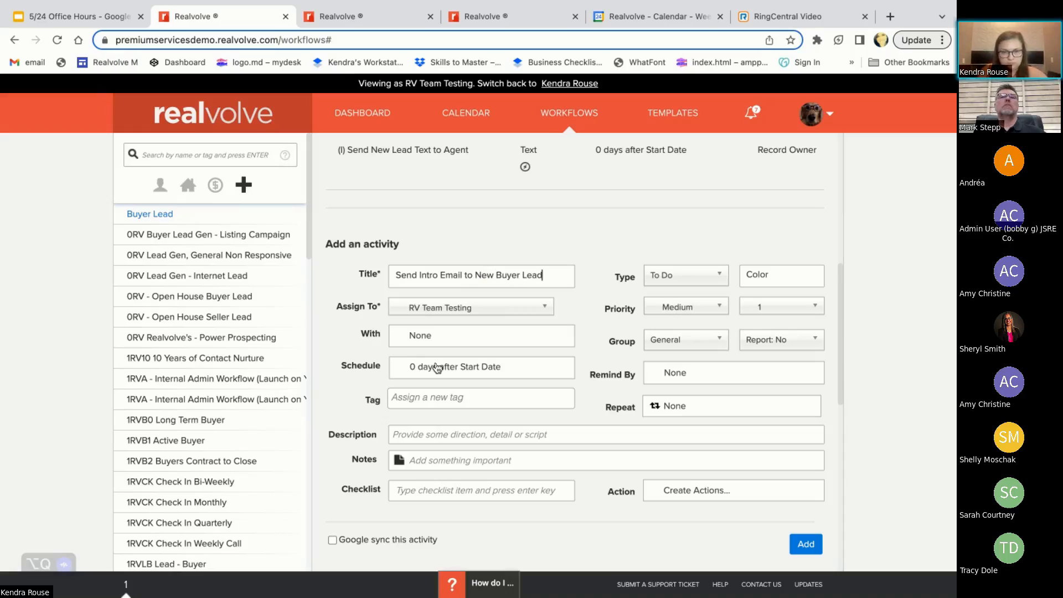
# Assign the intro email activity to the Record Owner role, reviewing the other available assignee roles
pyautogui.click(432, 315)
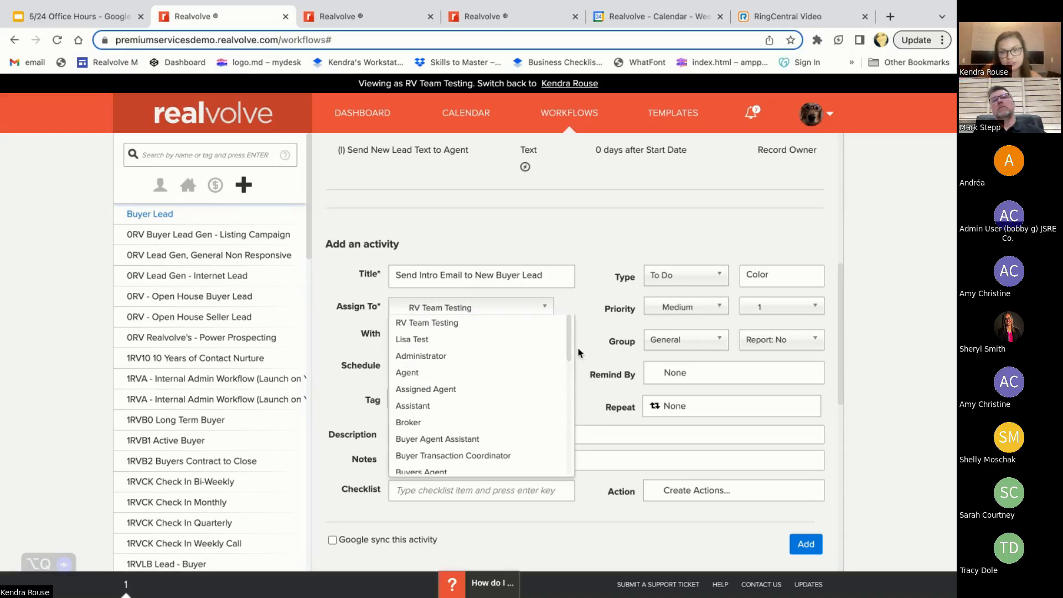
pyautogui.scroll(-1, 571, 404)
pyautogui.scroll(-5, 565, 421)
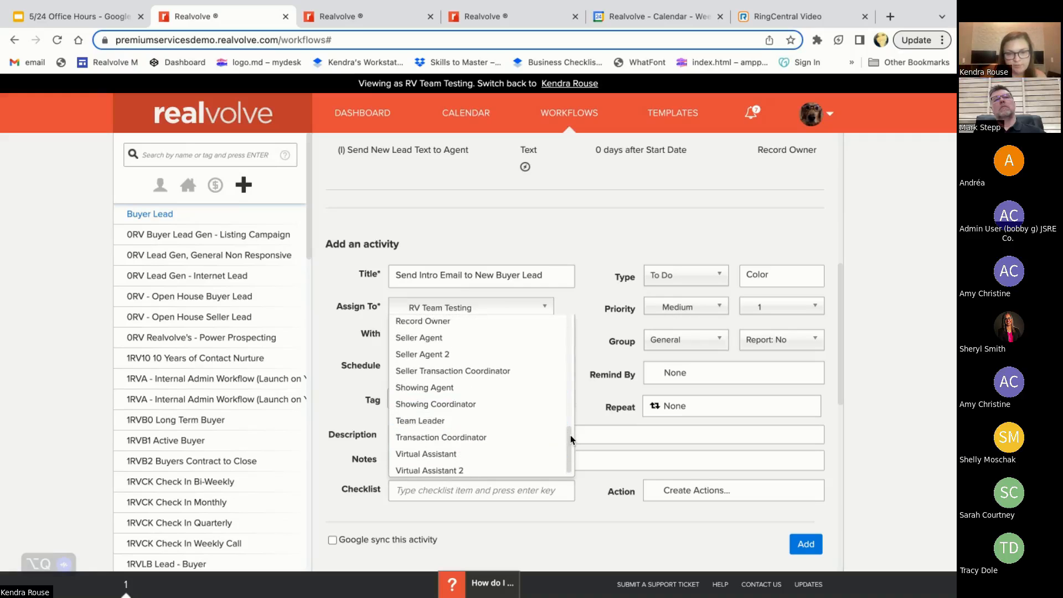
pyautogui.scroll(2, 566, 423)
pyautogui.click(514, 388)
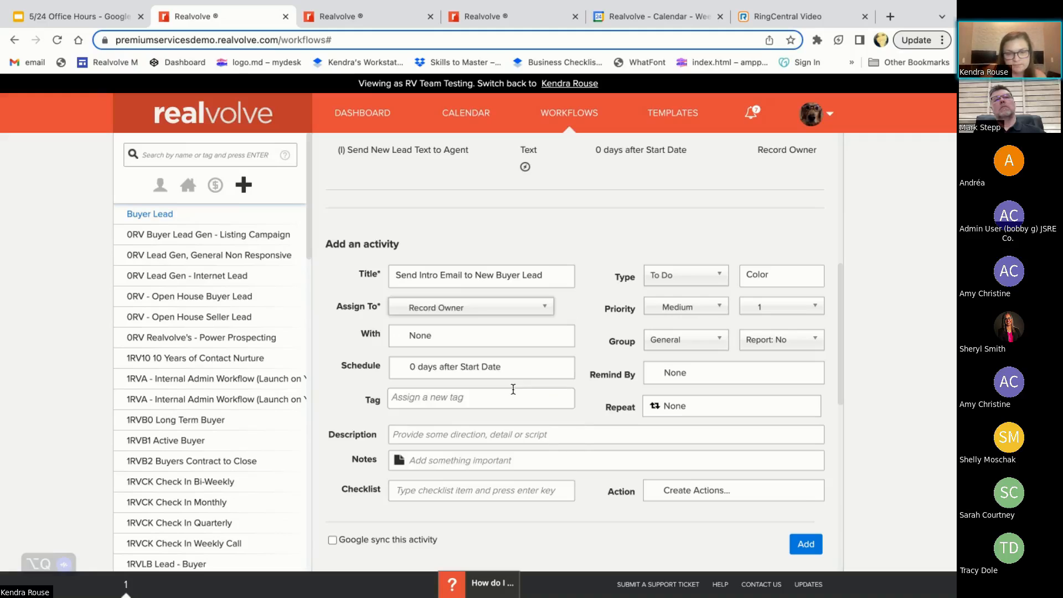
pyautogui.scroll(1, 617, 335)
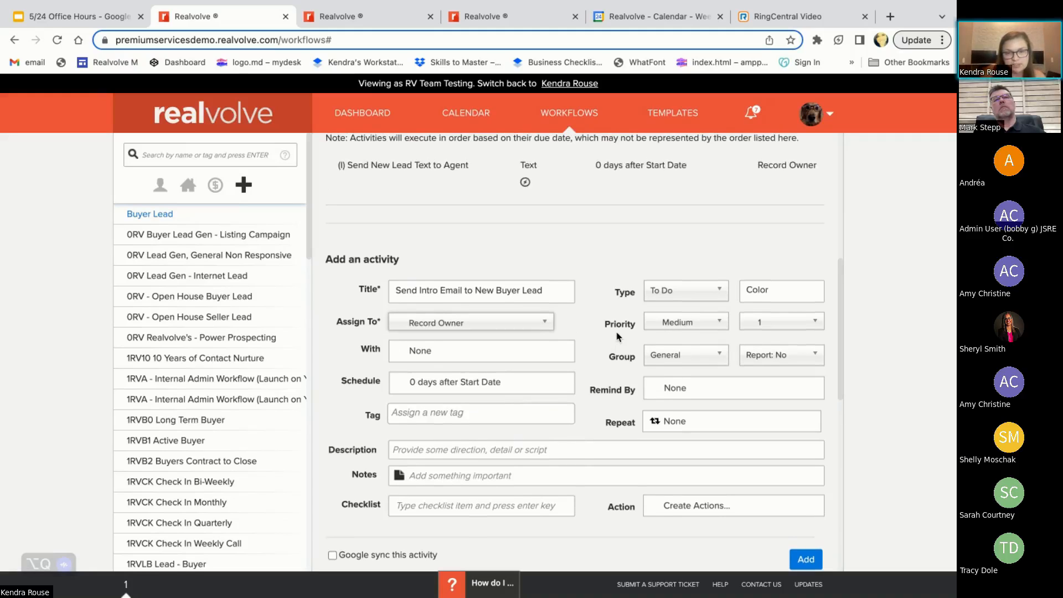
pyautogui.click(518, 329)
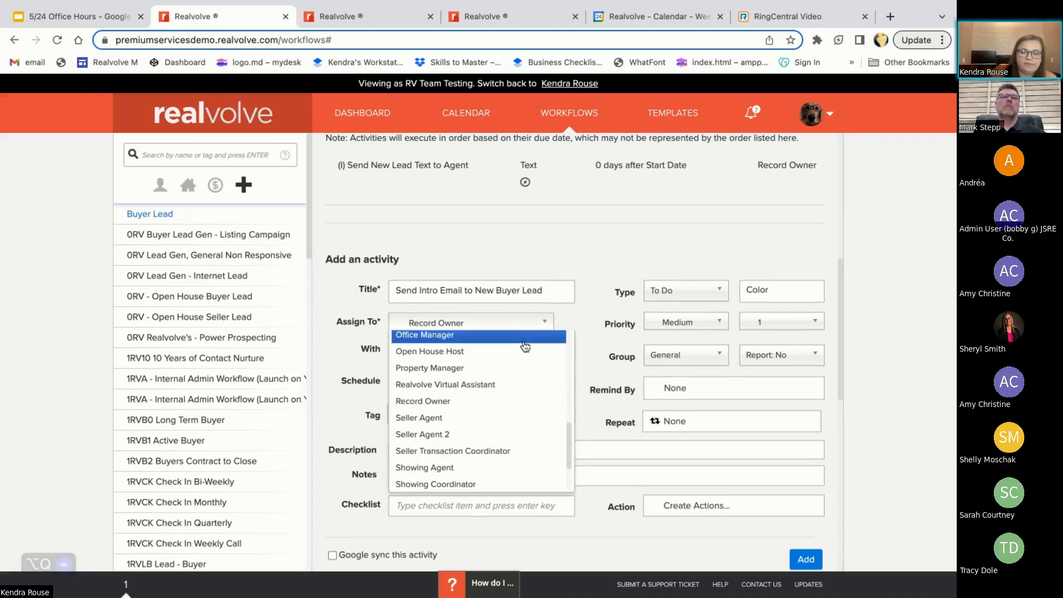
pyautogui.moveTo(567, 438); pyautogui.dragTo(564, 344)
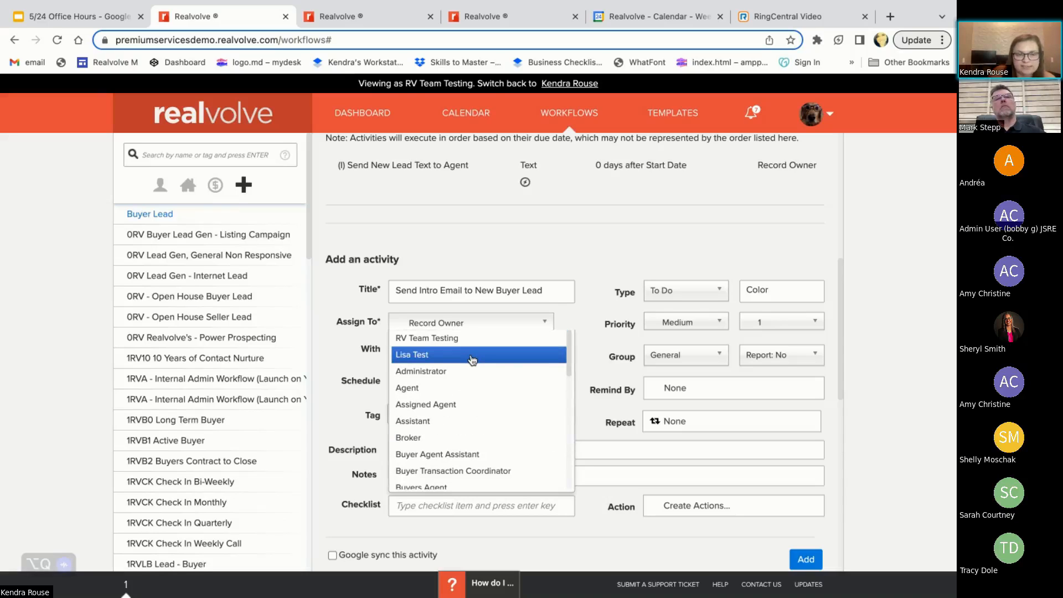
pyautogui.moveTo(568, 342); pyautogui.dragTo(561, 440)
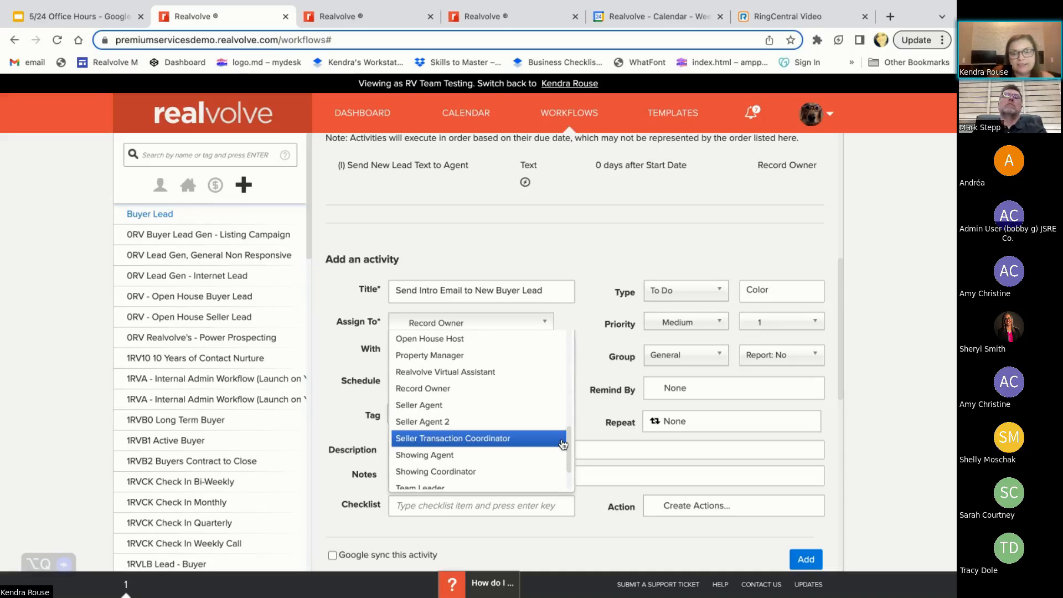
pyautogui.click(526, 391)
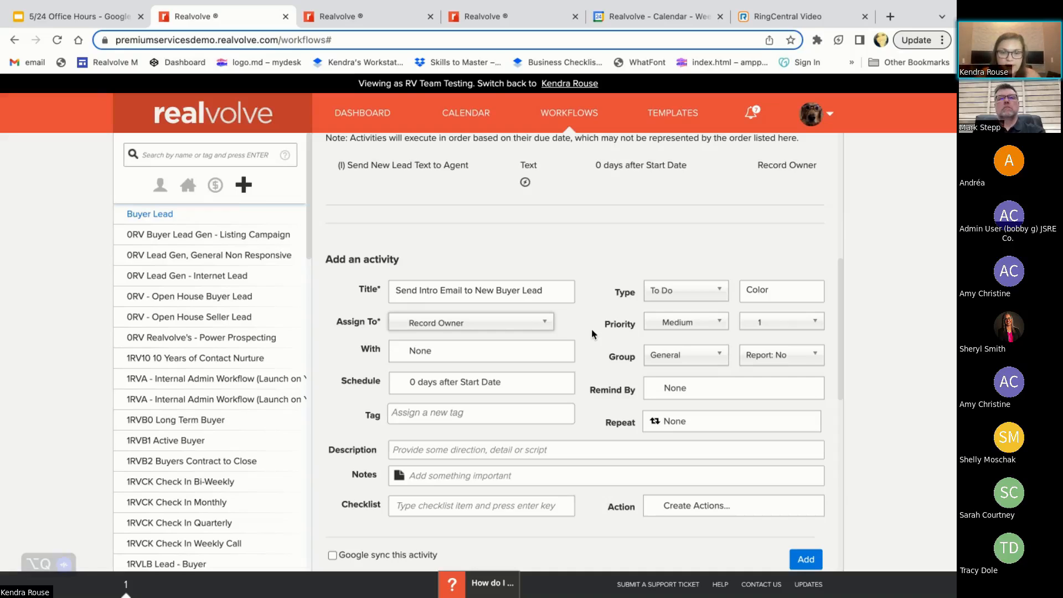
# Set the workflow contact as the party the intro email activity is with
pyautogui.click(425, 353)
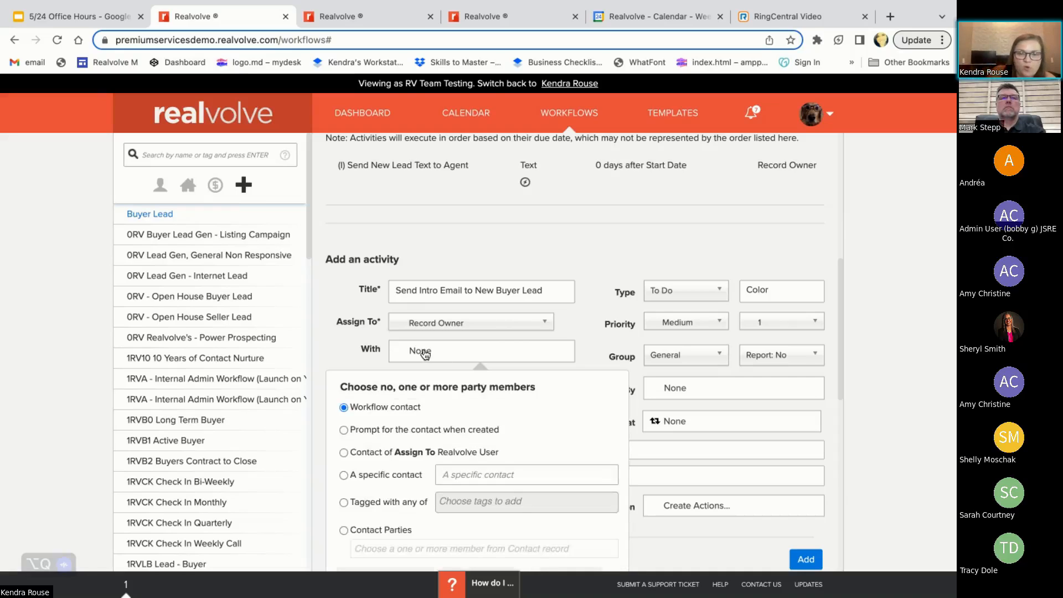
pyautogui.click(343, 430)
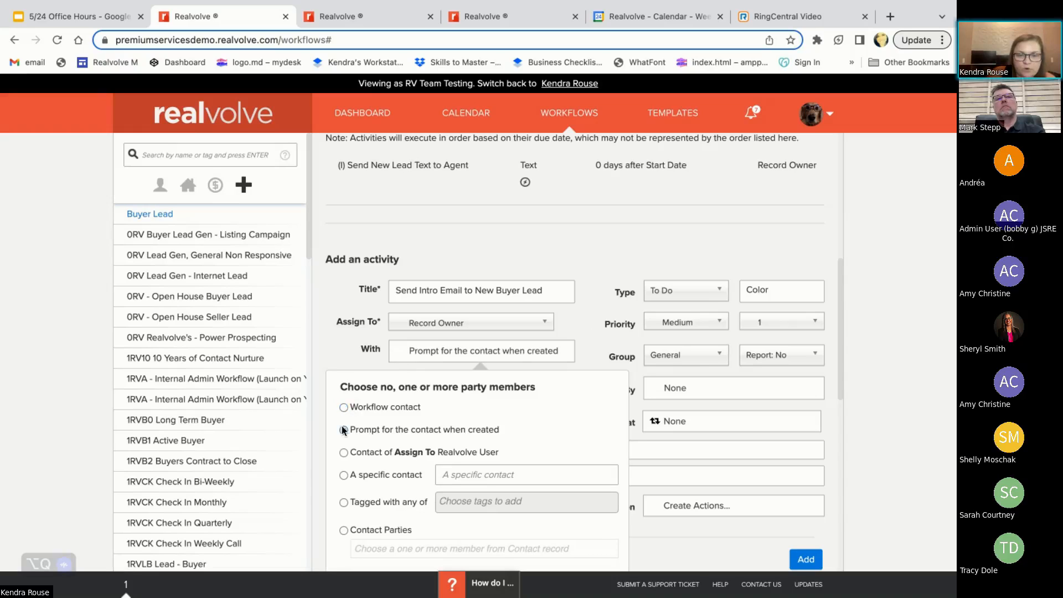
pyautogui.click(343, 408)
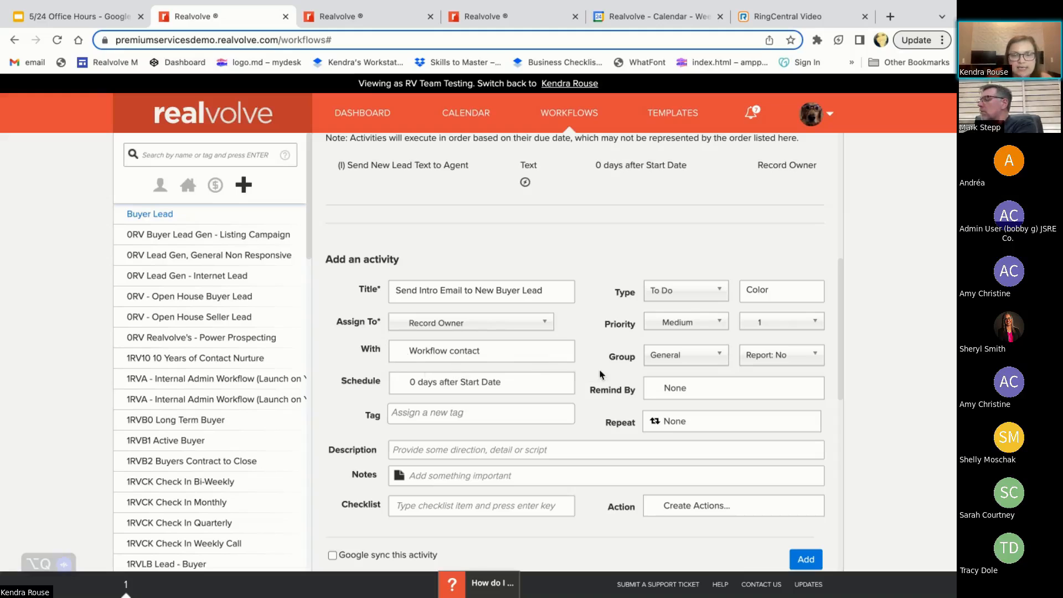
# Set the intro email activity's type to Email and prefix its title with "(I)"
pyautogui.scroll(-1, 626, 375)
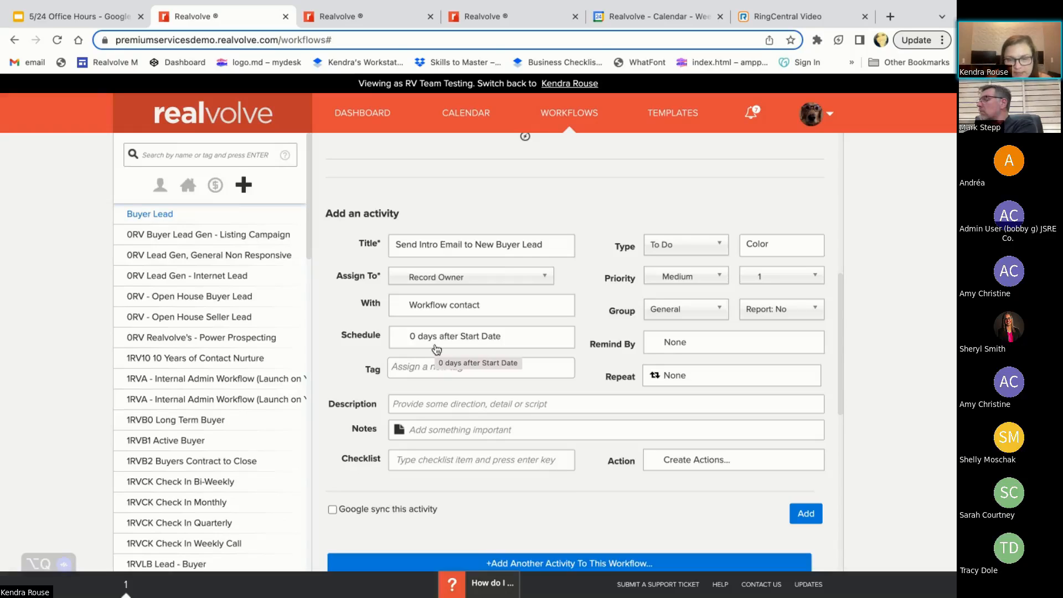
pyautogui.click(708, 249)
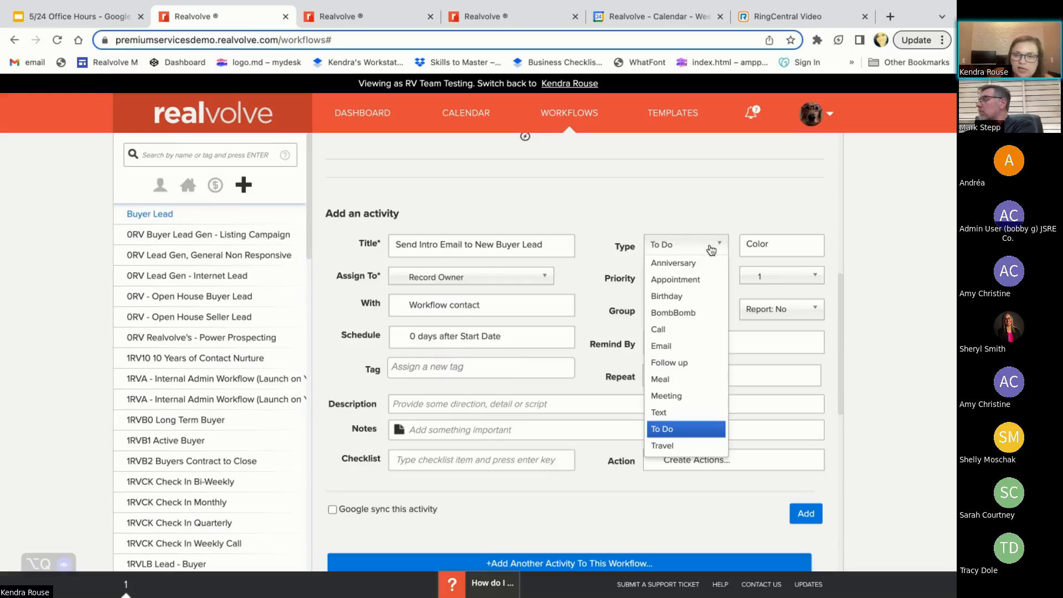
pyautogui.click(697, 346)
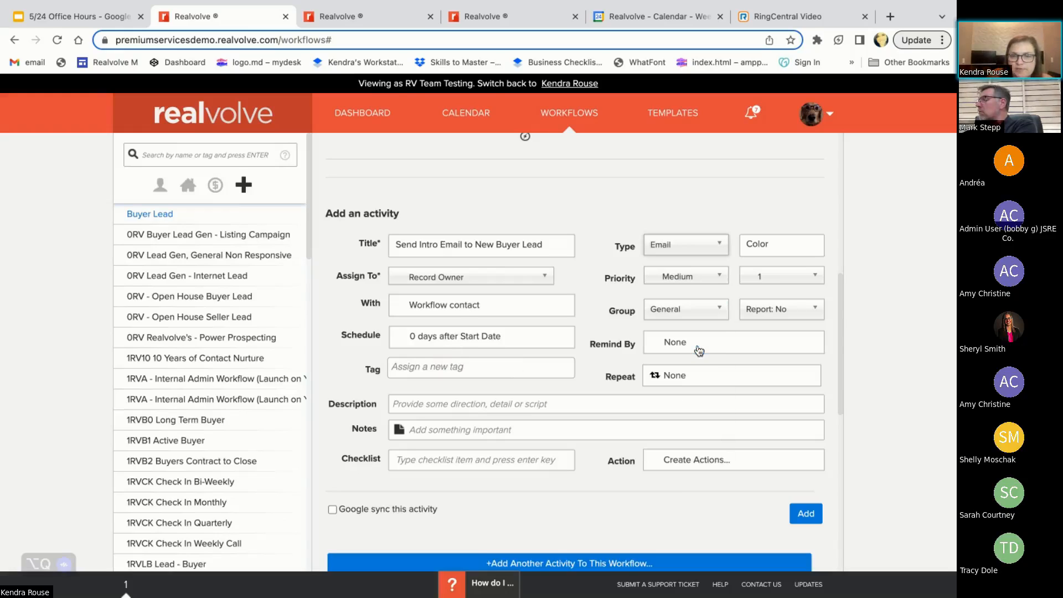
pyautogui.click(395, 243)
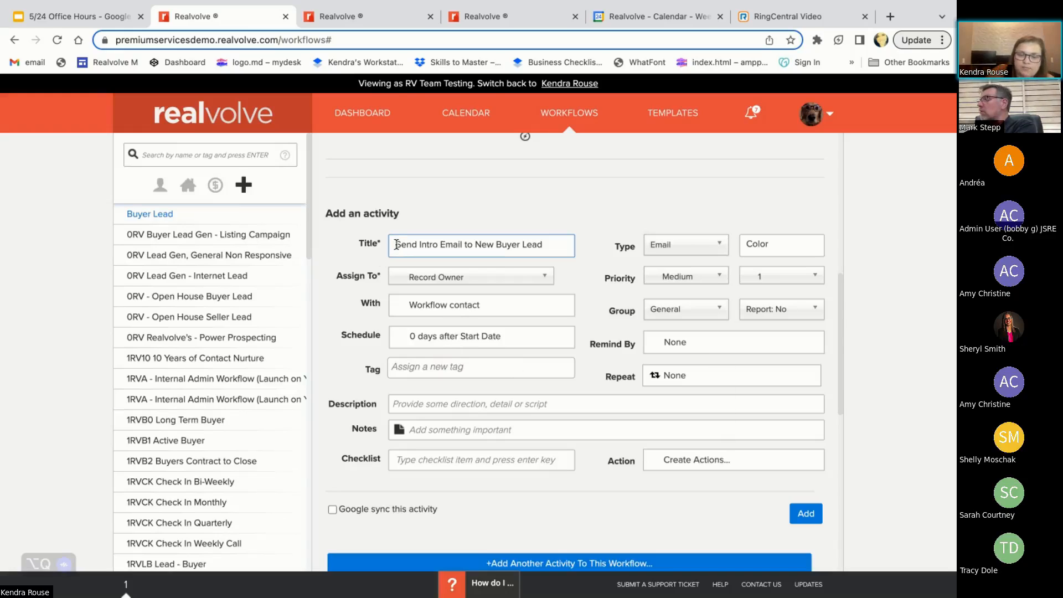
pyautogui.write('(I)')
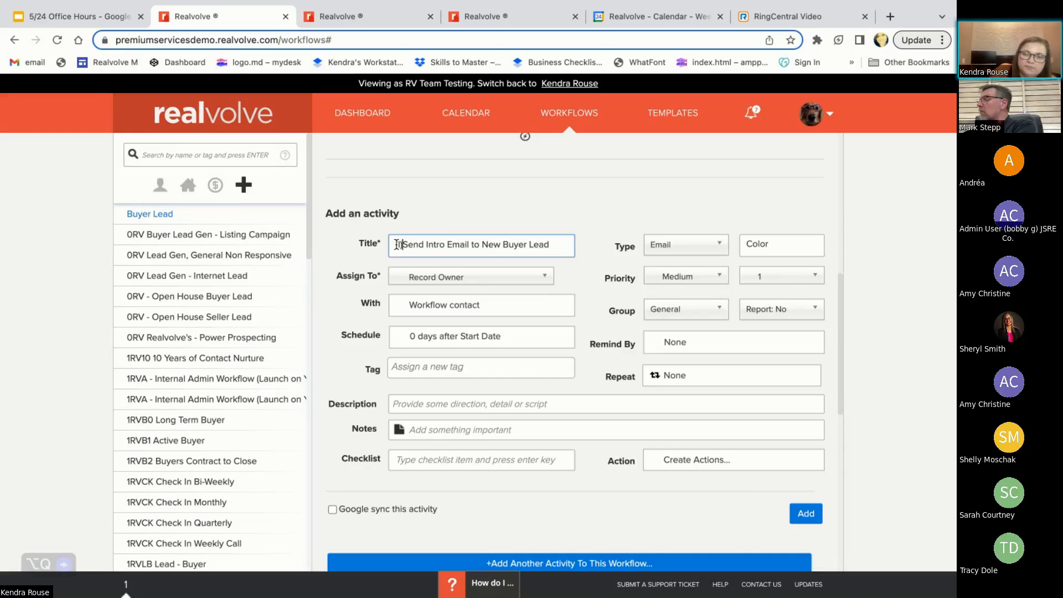
# Create an action for the activity and title it "Send Intro Email to New Buyer Lead"
pyautogui.click(657, 462)
pyautogui.scroll(-1, 626, 449)
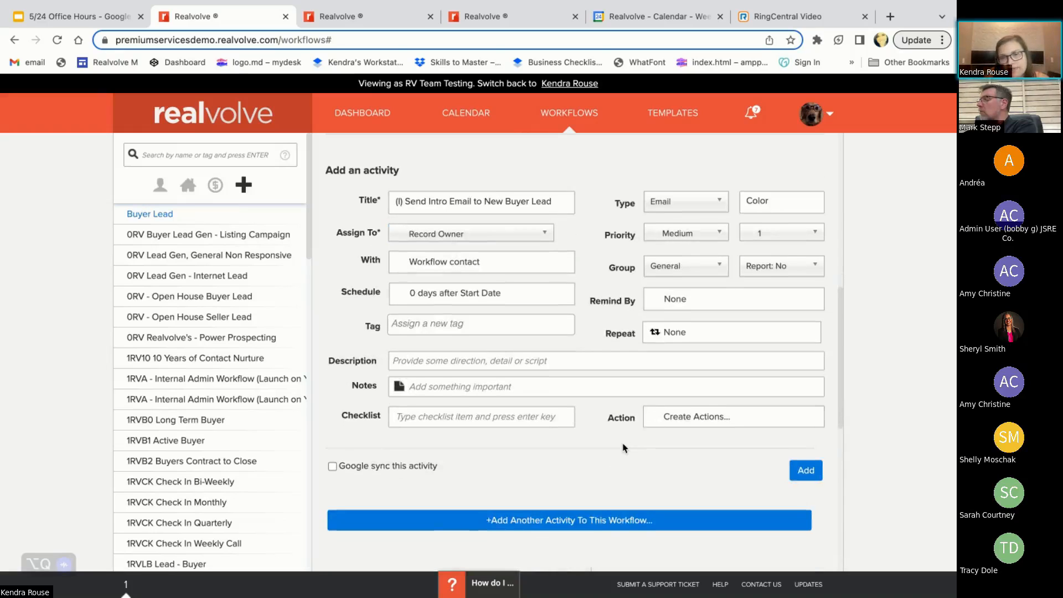
pyautogui.click(700, 419)
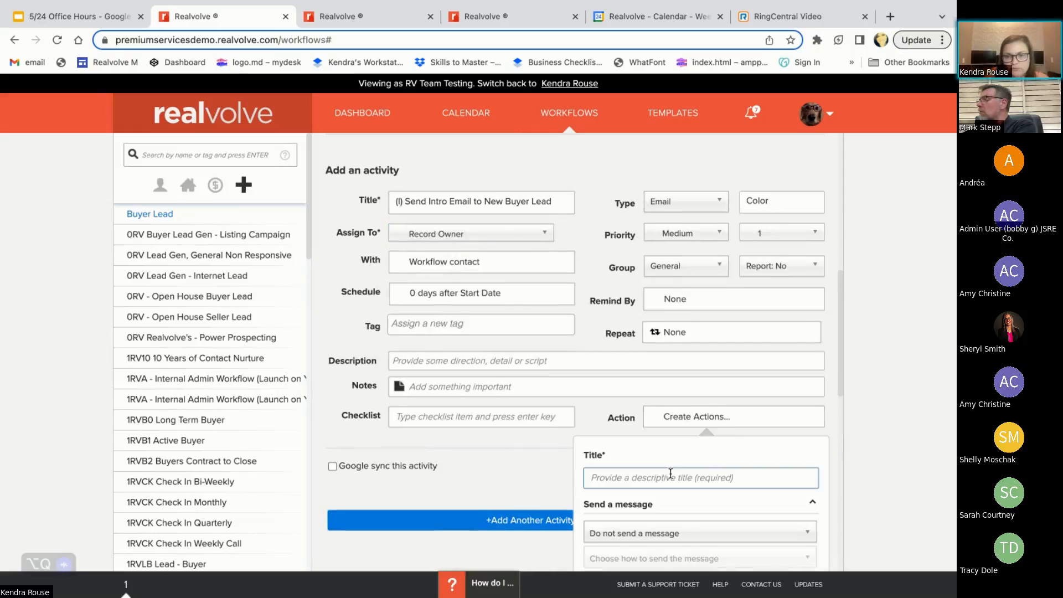
pyautogui.scroll(-1, 659, 438)
pyautogui.click(620, 438)
pyautogui.write('SEn')
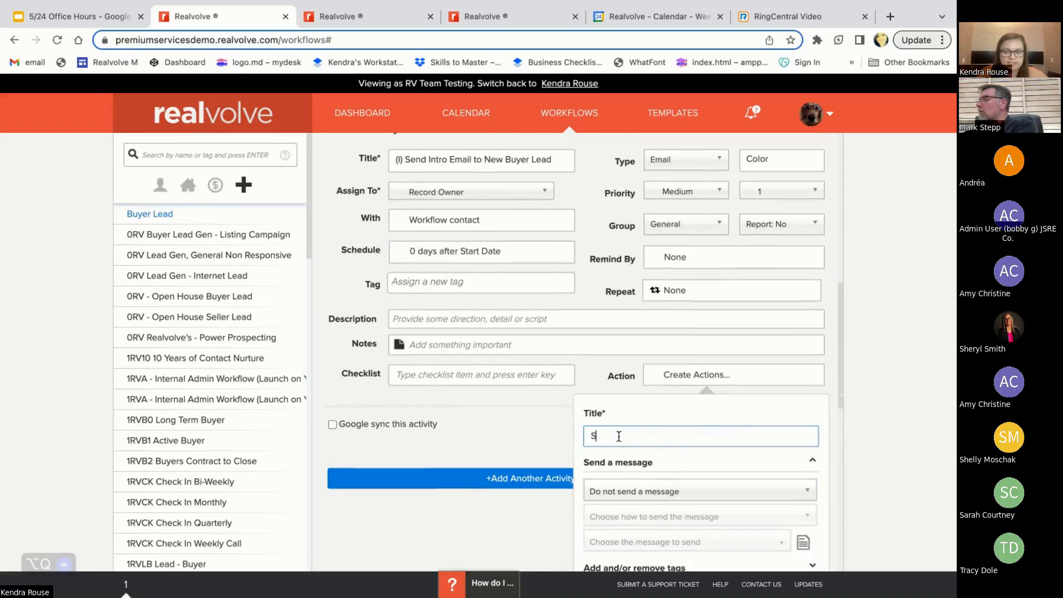
pyautogui.press('BackSpace')
pyautogui.press('BackSpace')
pyautogui.write('end')
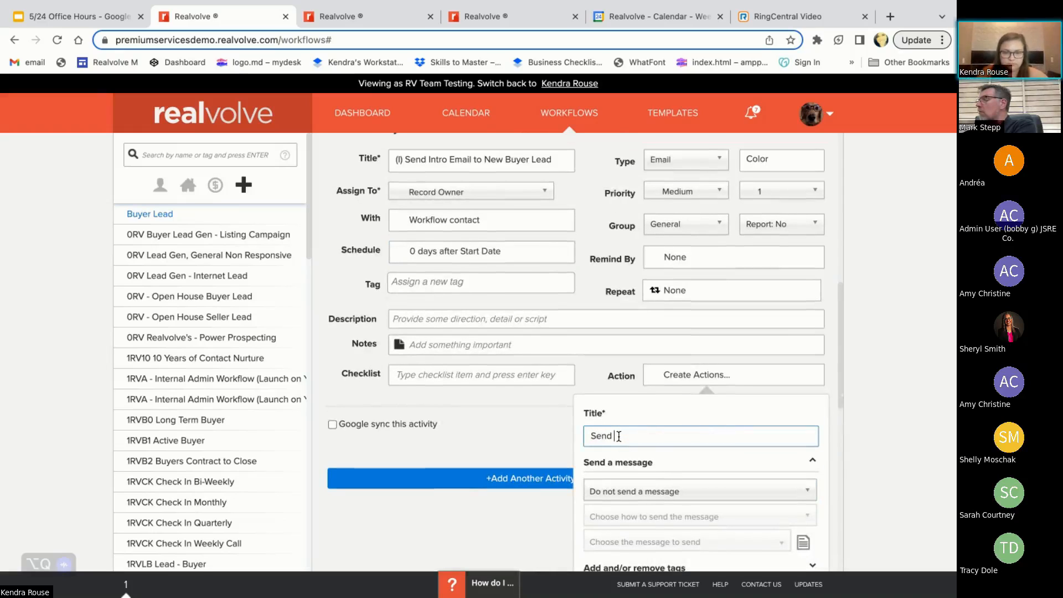
pyautogui.write(' Intro Email to')
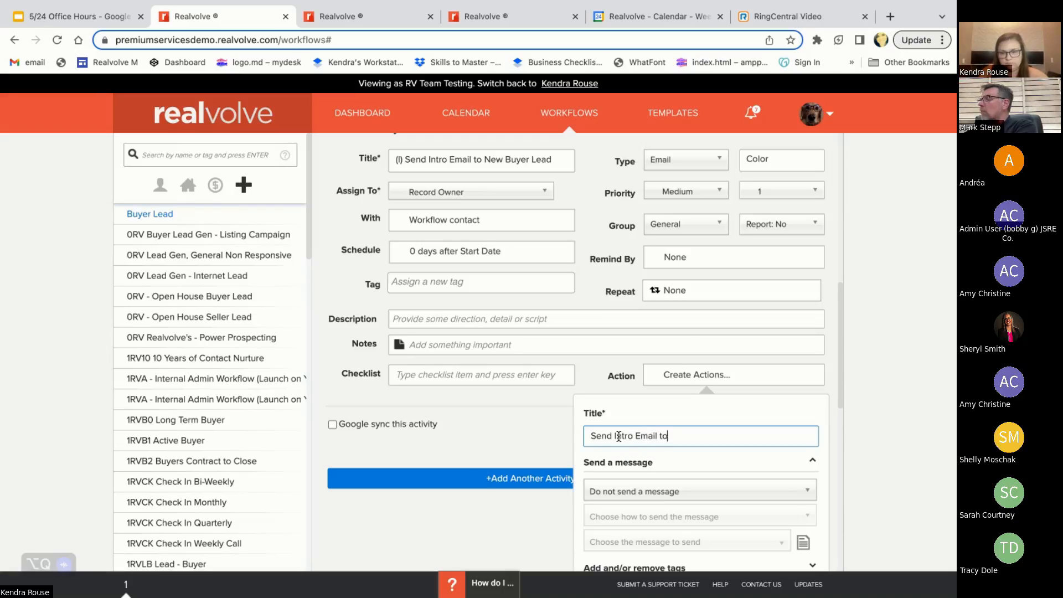
pyautogui.write(' New Buyer LEad')
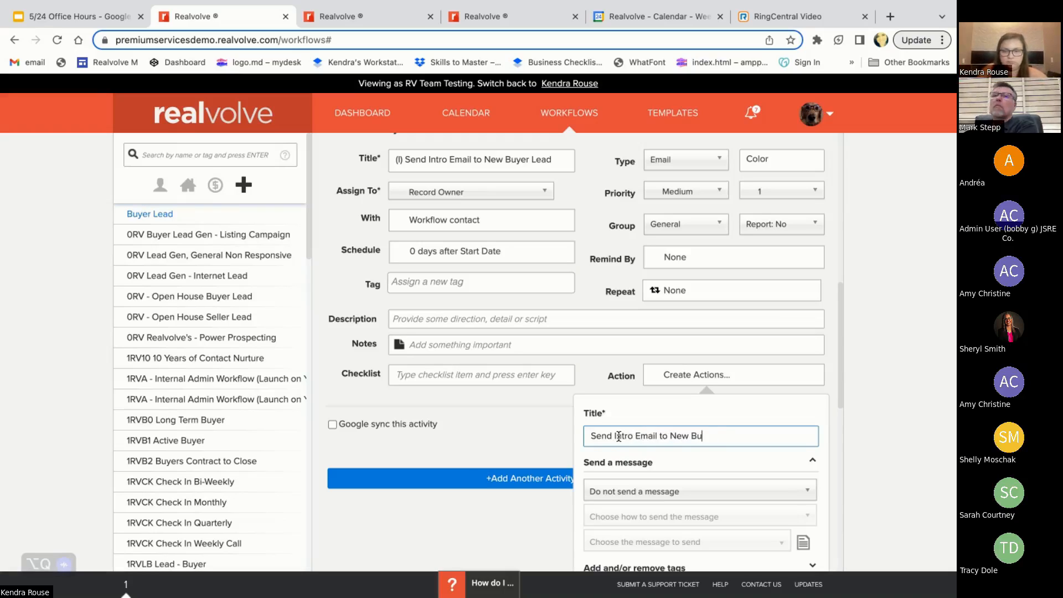
pyautogui.press('BackSpace')
pyautogui.press('BackSpace')
pyautogui.write('e')
pyautogui.press('BackSpace')
pyautogui.press('BackSpace')
pyautogui.write('ead')
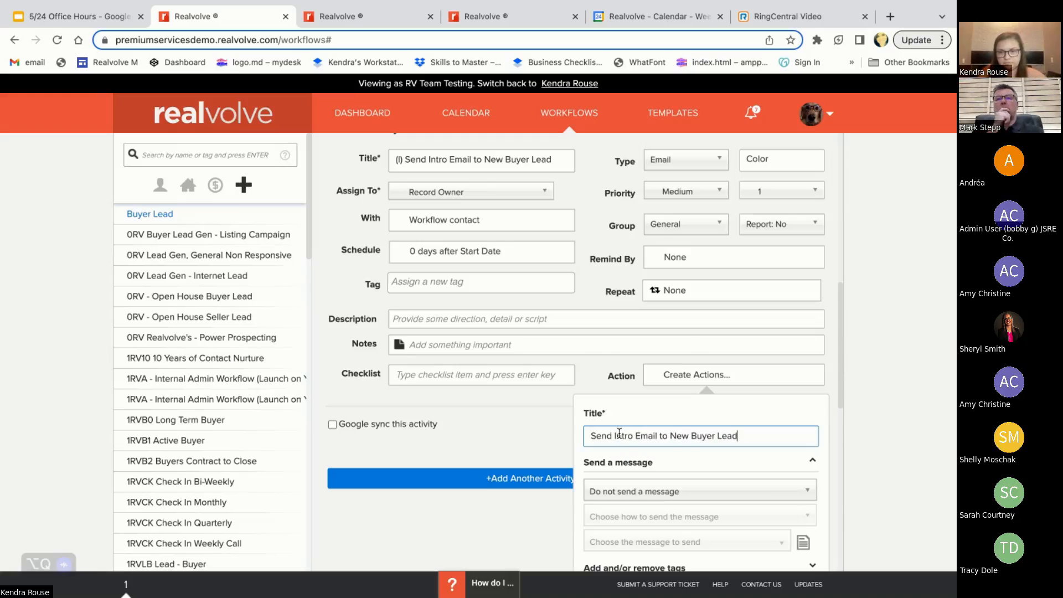
pyautogui.scroll(-3, 614, 433)
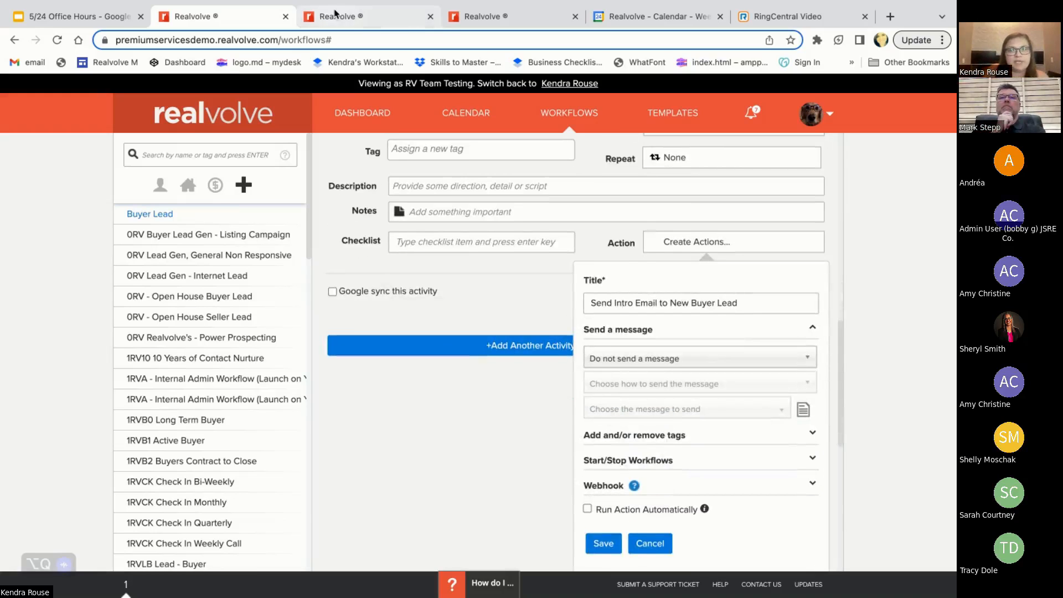
pyautogui.click(335, 16)
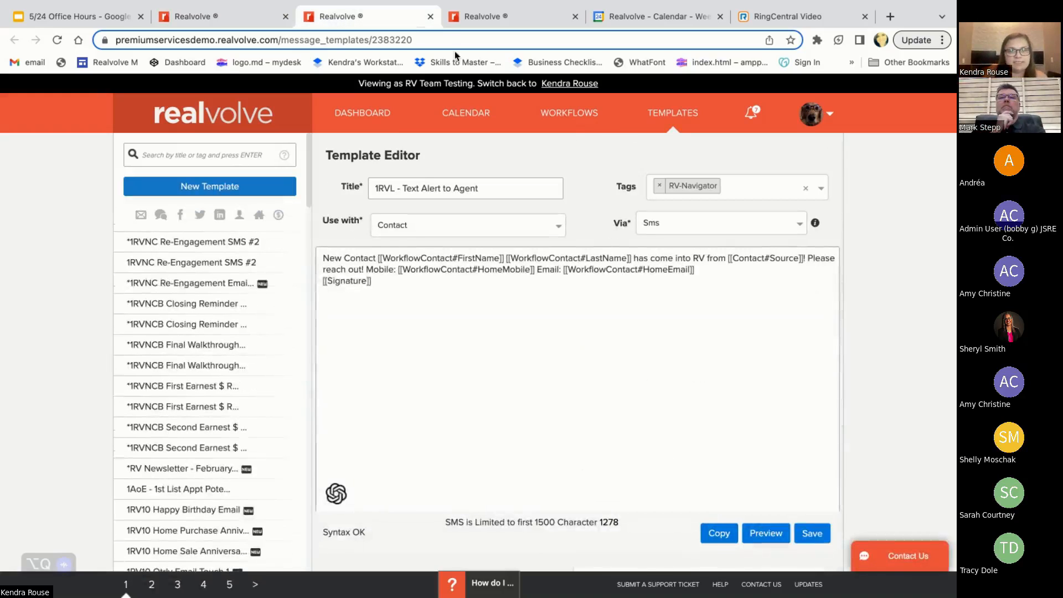
pyautogui.click(700, 113)
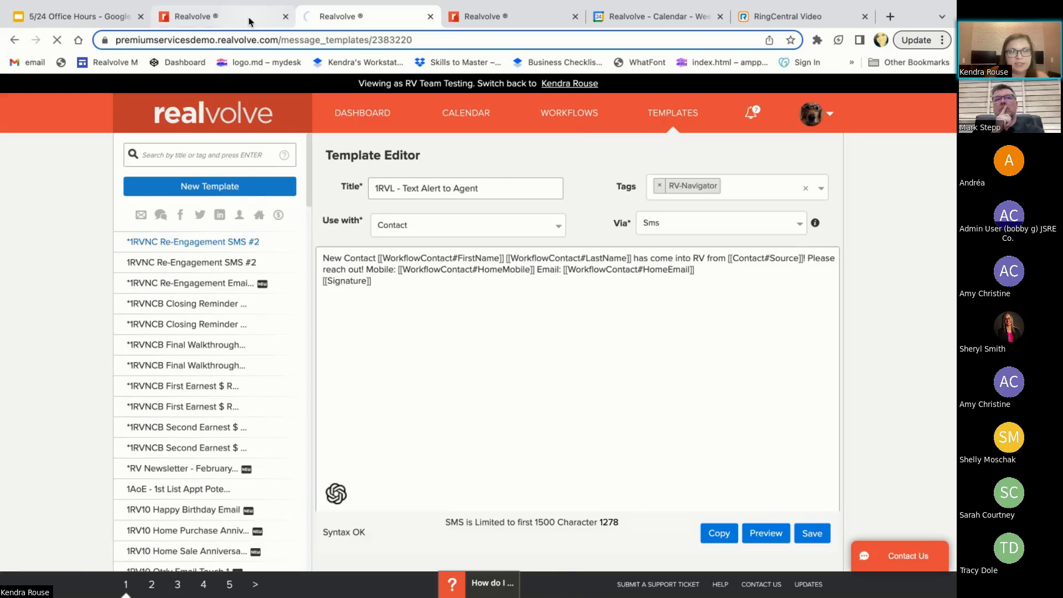
pyautogui.click(221, 17)
# Set the action to immediately send an email message using the "1RVLB Lead-Buyer Day 01 Intro Email" template
pyautogui.click(673, 363)
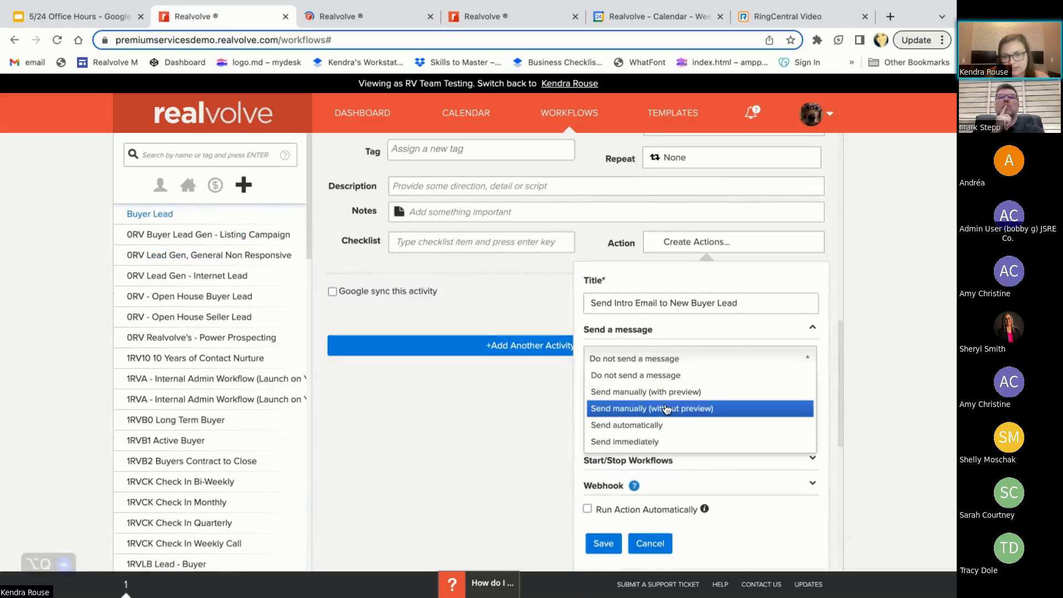
pyautogui.click(653, 441)
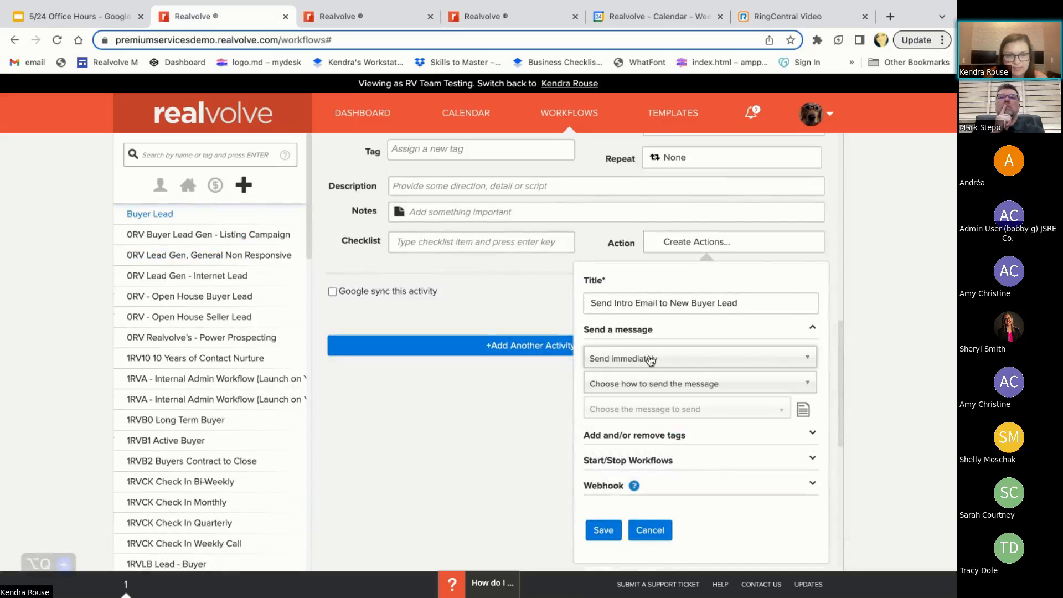
pyautogui.click(664, 390)
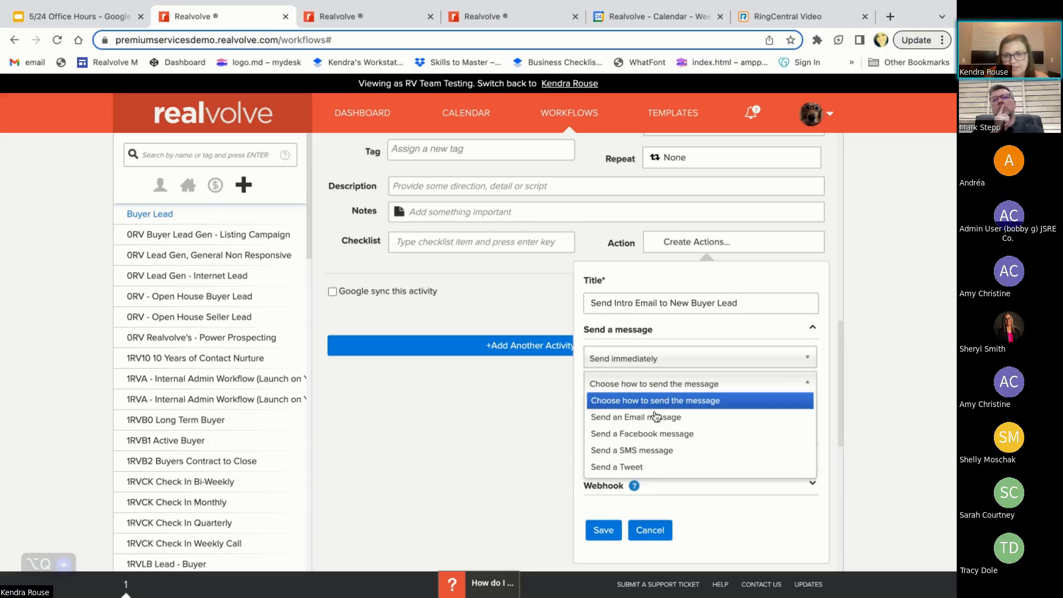
pyautogui.click(680, 422)
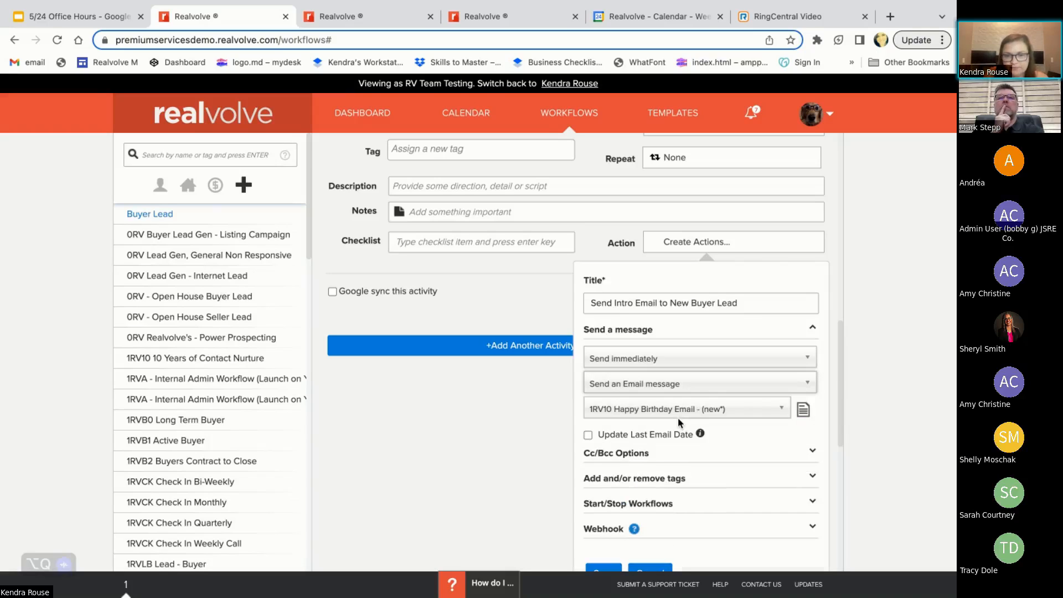
pyautogui.click(668, 416)
pyautogui.write('intro')
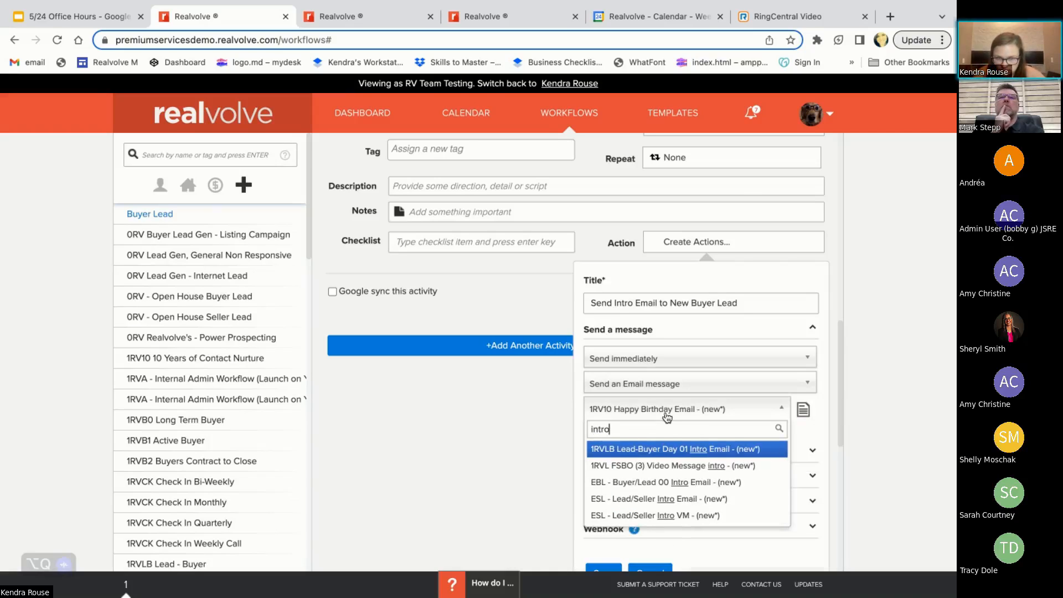
pyautogui.click(685, 451)
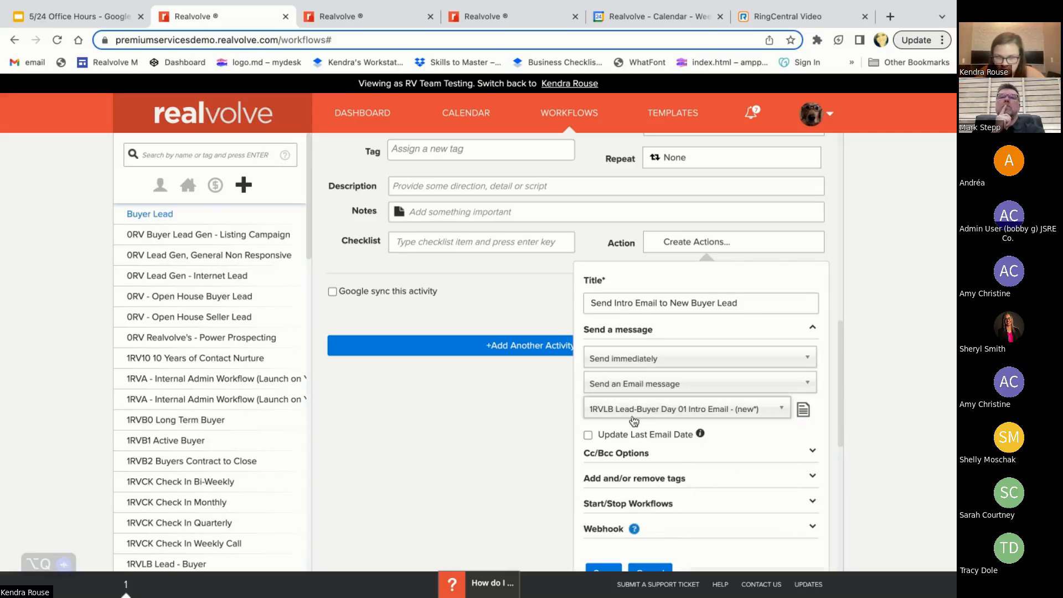
# Open the chosen intro email template in the template editor and examine its full title
pyautogui.click(799, 413)
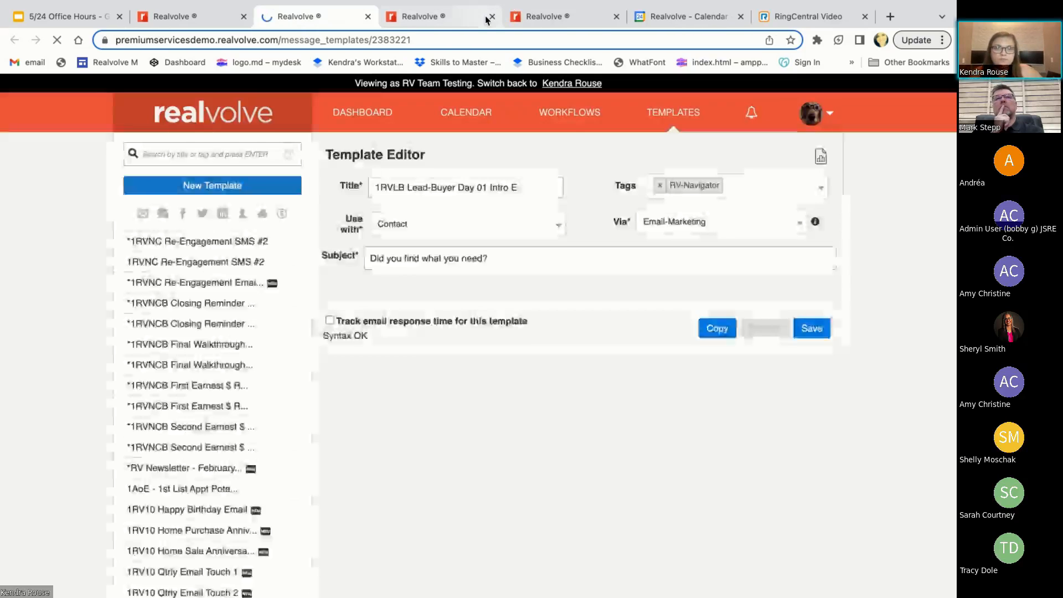
pyautogui.click(492, 17)
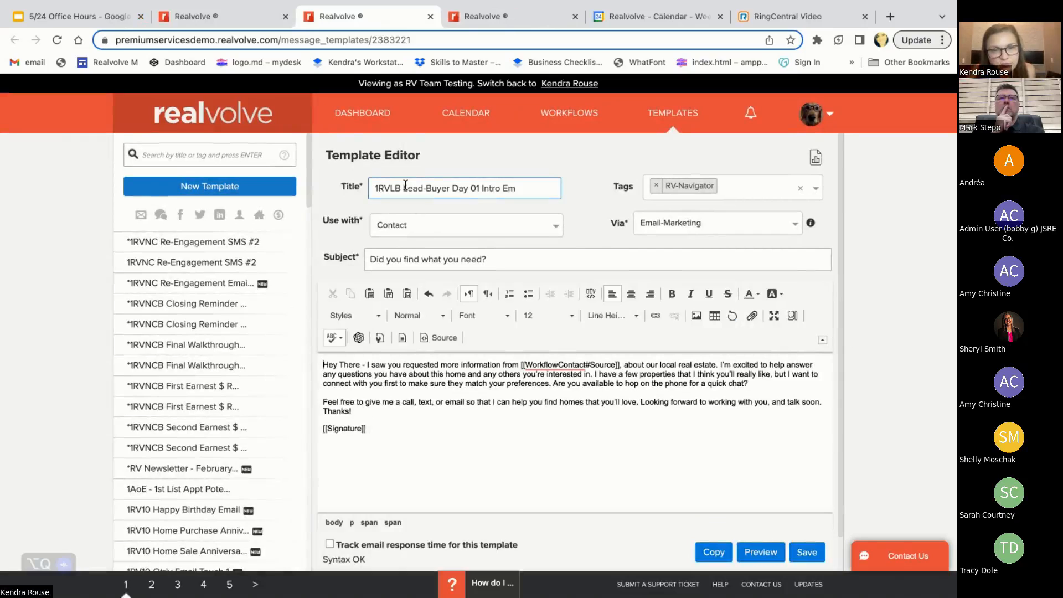
pyautogui.moveTo(451, 188); pyautogui.dragTo(520, 197)
pyautogui.click(468, 188)
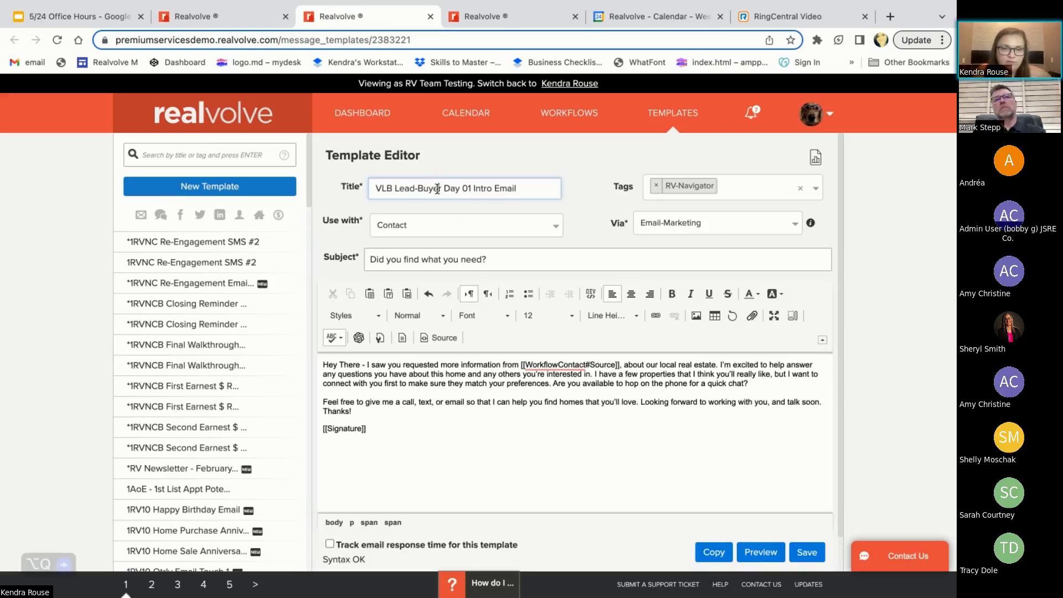
# Examine the intro email template's title, subject line, source merge field and closing paragraph
pyautogui.moveTo(438, 189); pyautogui.dragTo(308, 193)
pyautogui.press('Left')
pyautogui.write('1')
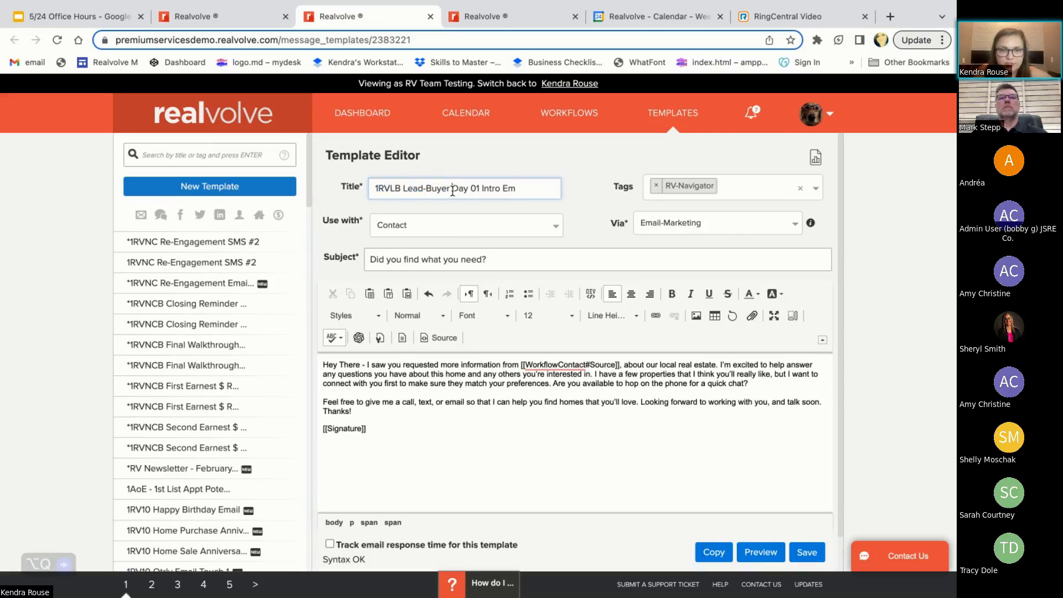
pyautogui.click(451, 189)
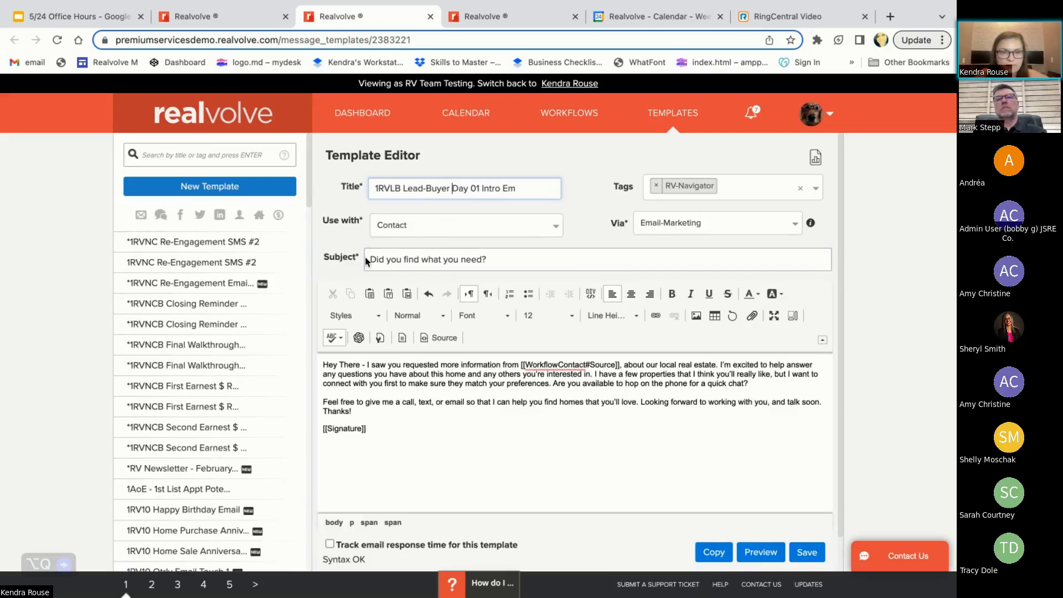
pyautogui.moveTo(367, 260); pyautogui.dragTo(534, 263)
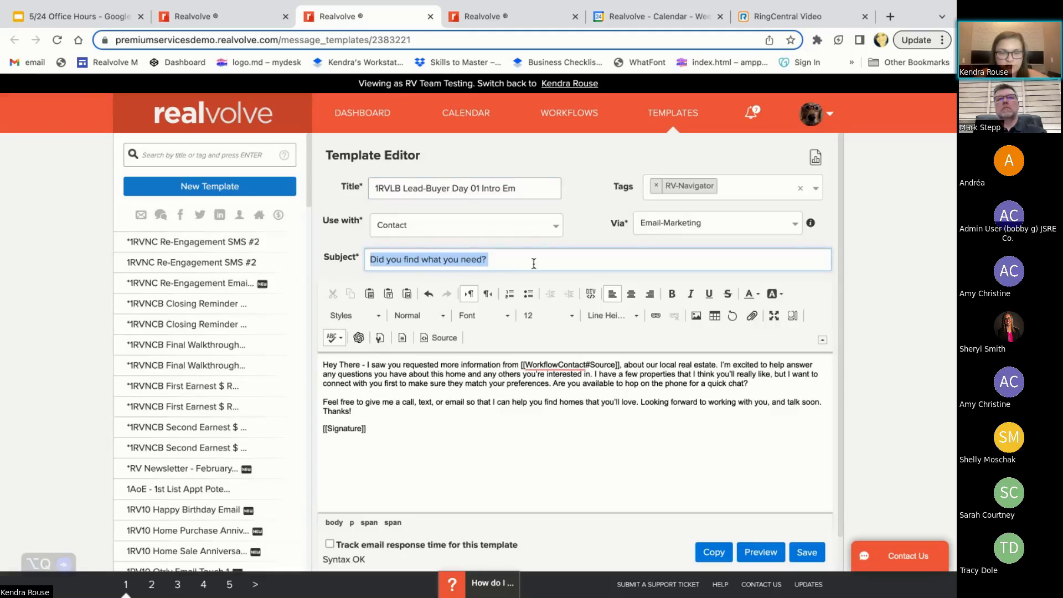
pyautogui.click(513, 257)
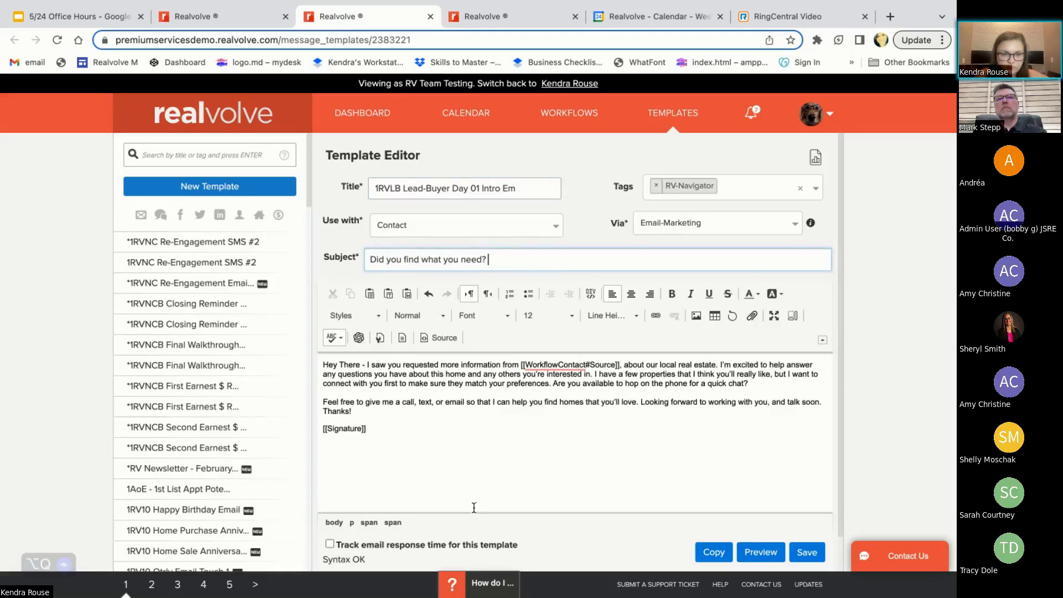
pyautogui.scroll(-1, 474, 507)
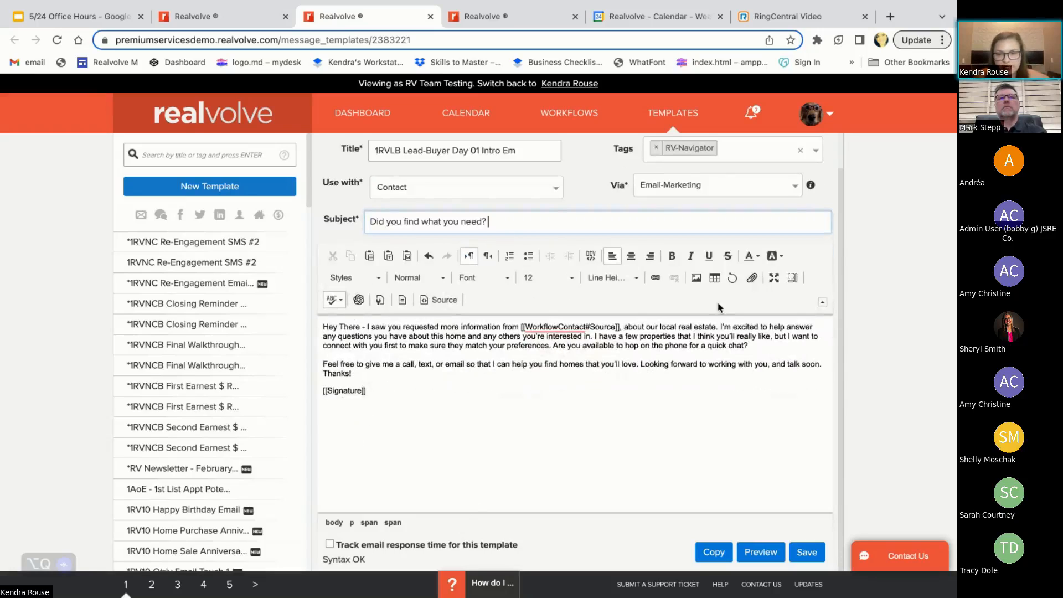
pyautogui.click(520, 328)
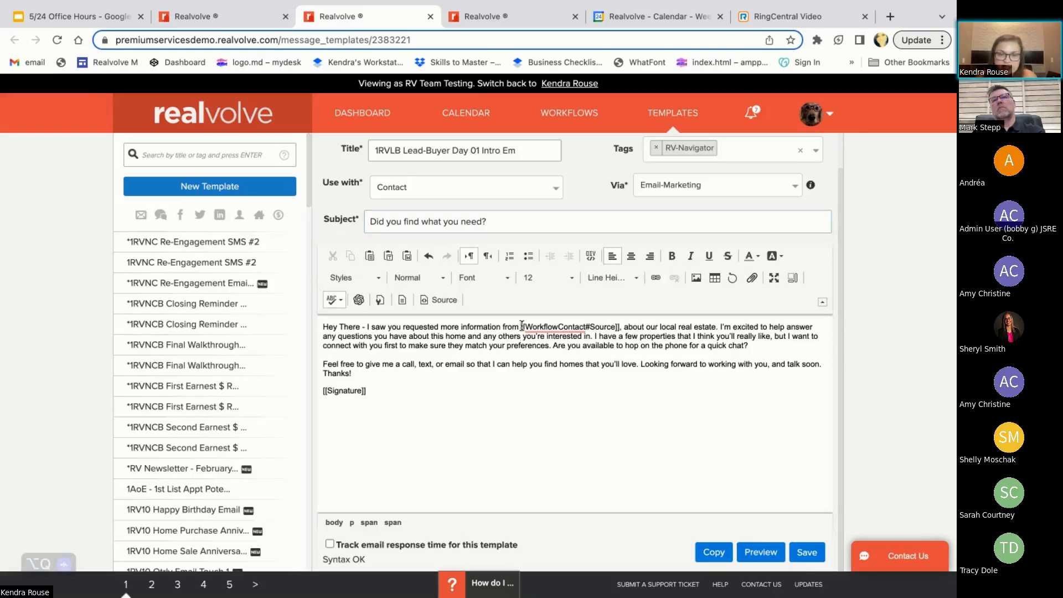
pyautogui.moveTo(521, 327); pyautogui.dragTo(618, 328)
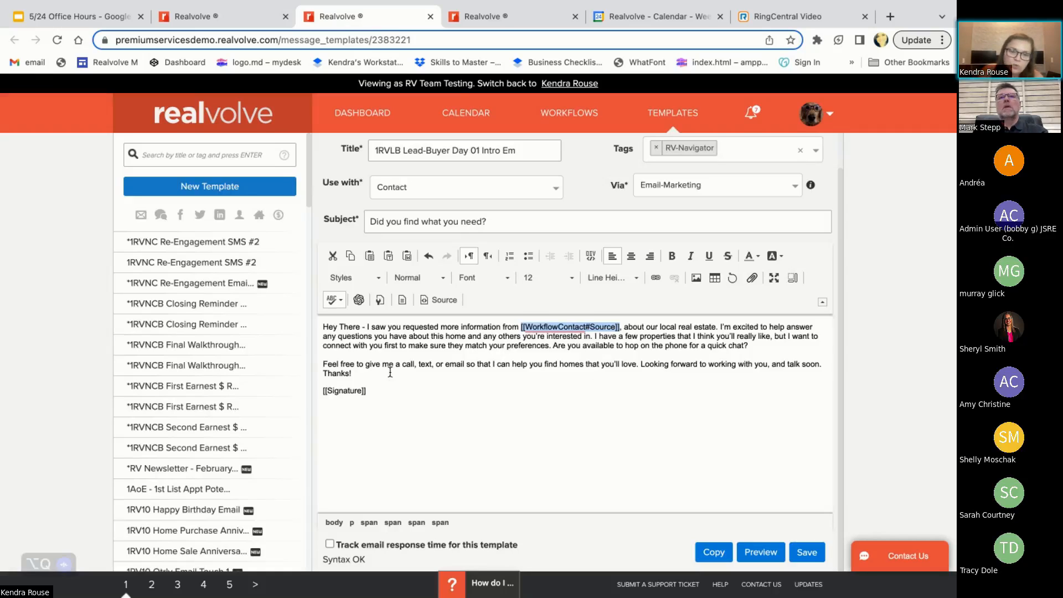
pyautogui.moveTo(391, 373)
pyautogui.mouseDown()
pyautogui.moveTo(324, 328)
pyautogui.moveTo(356, 335)
pyautogui.moveTo(366, 366)
pyautogui.mouseUp()
pyautogui.click(425, 389)
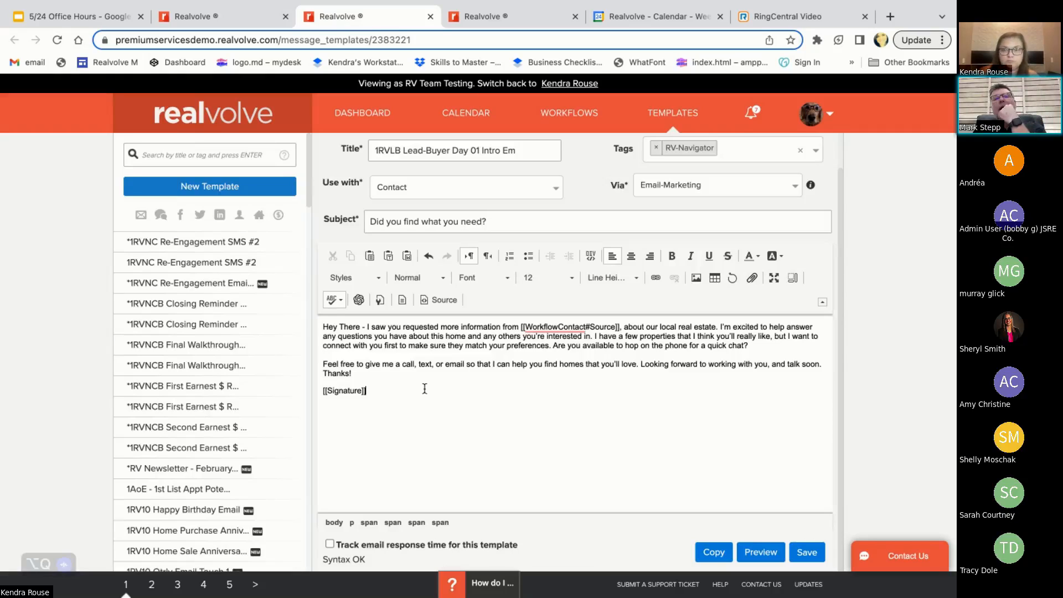
# Open the BombBomb video insert on a blank line after the first paragraph, close it, and remove the blank line
pyautogui.click(760, 350)
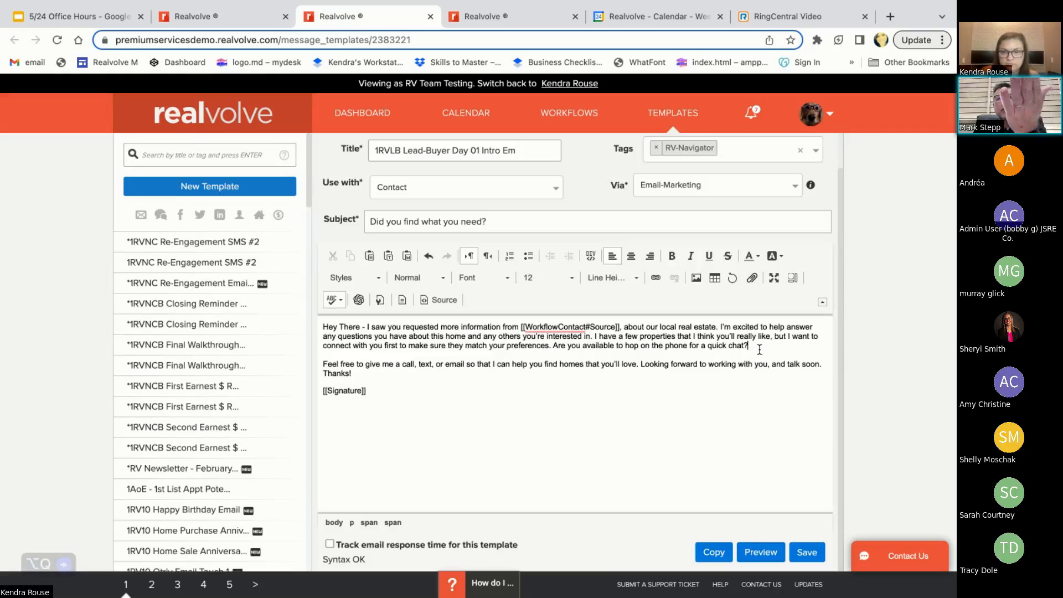
pyautogui.press('Return')
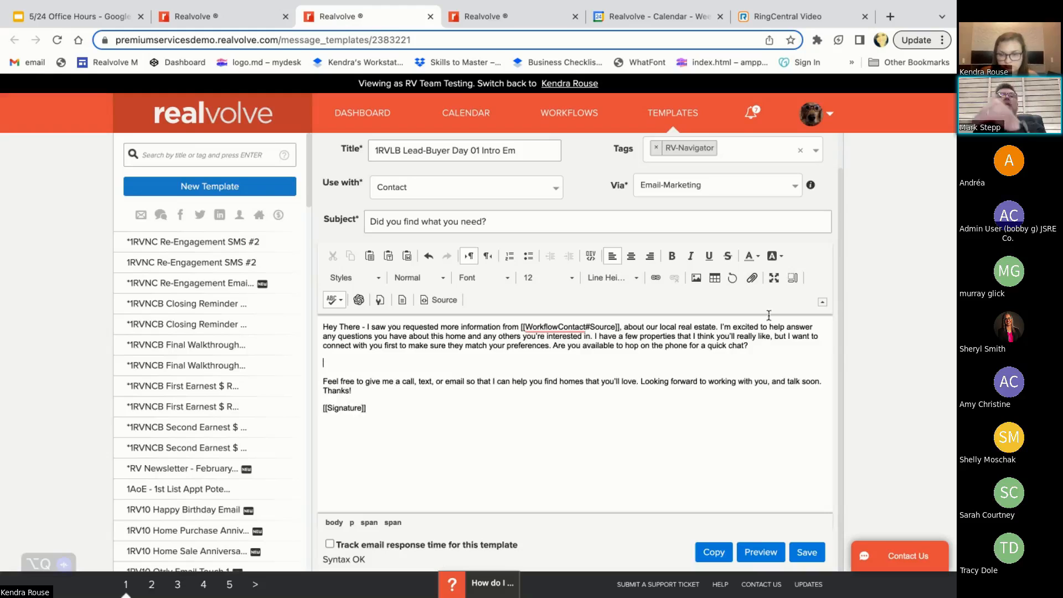
pyautogui.click(732, 278)
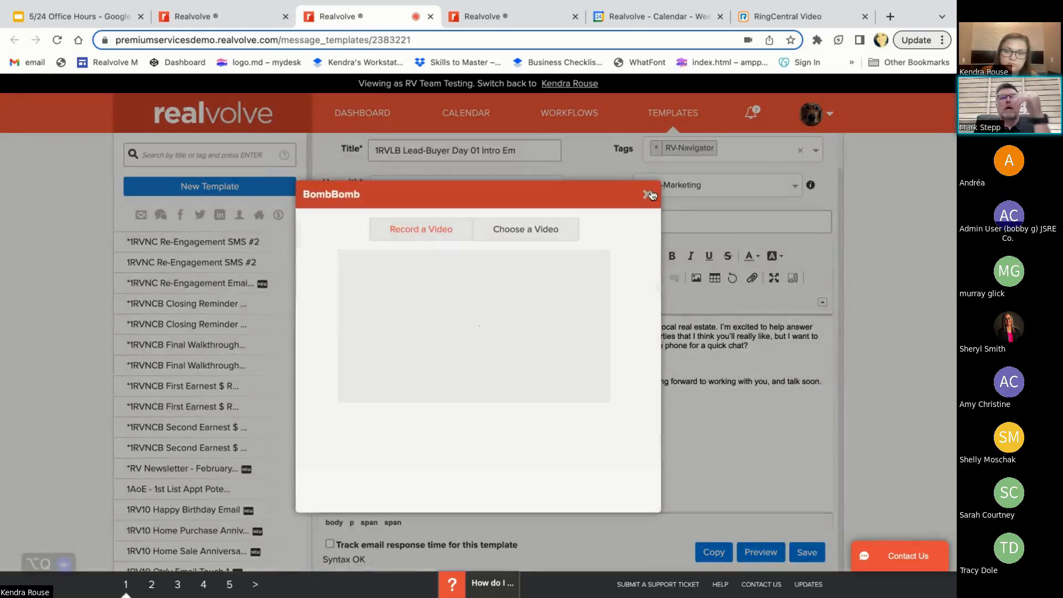
pyautogui.click(647, 194)
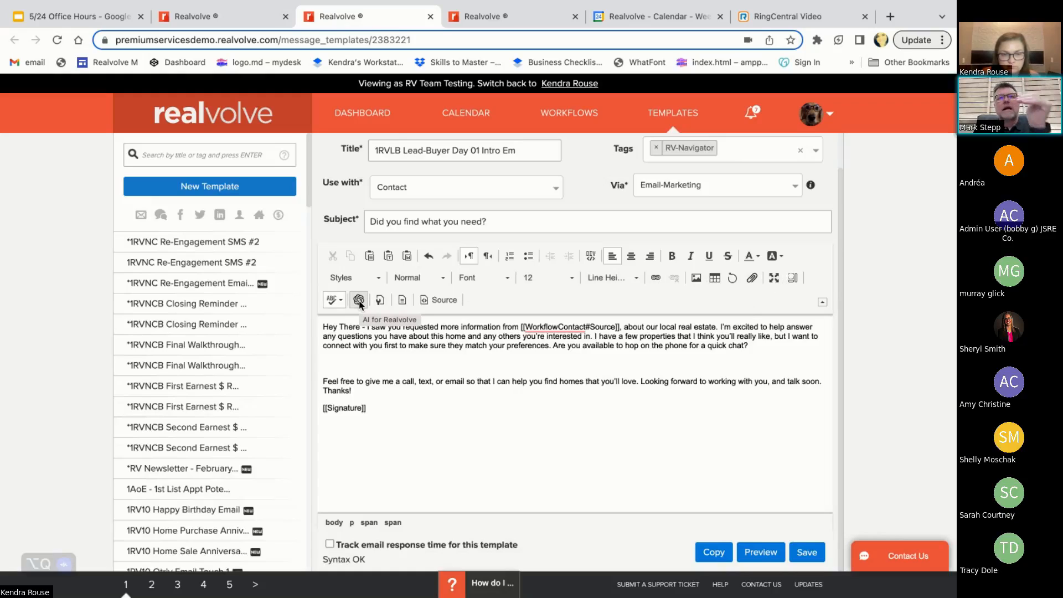
pyautogui.press('BackSpace')
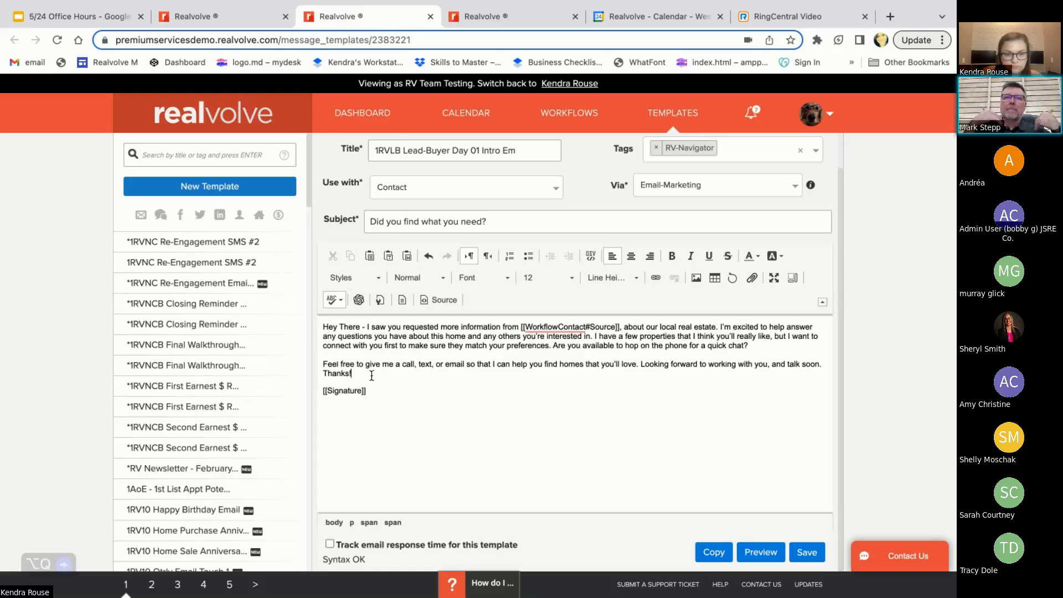
# Open AI for Realvolve with the email body text above the signature selected
pyautogui.moveTo(371, 376); pyautogui.dragTo(323, 326)
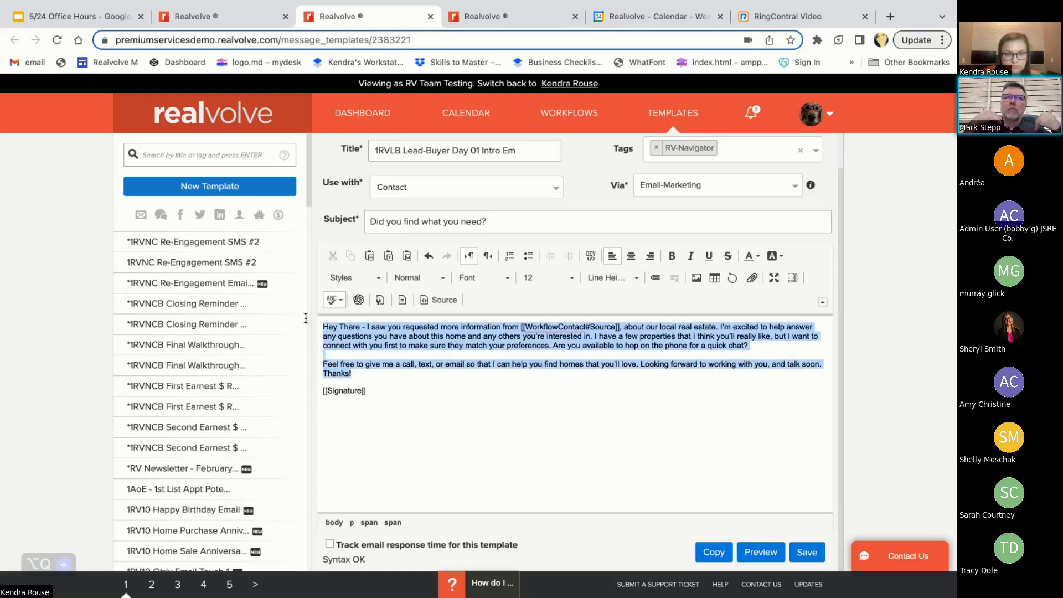
pyautogui.click(357, 299)
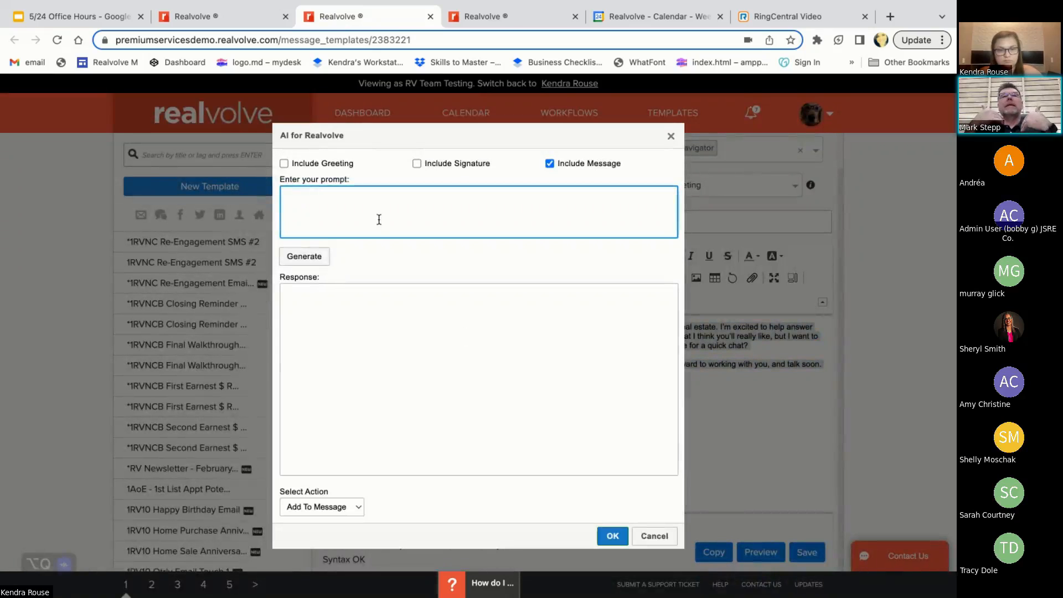
pyautogui.write('rewr')
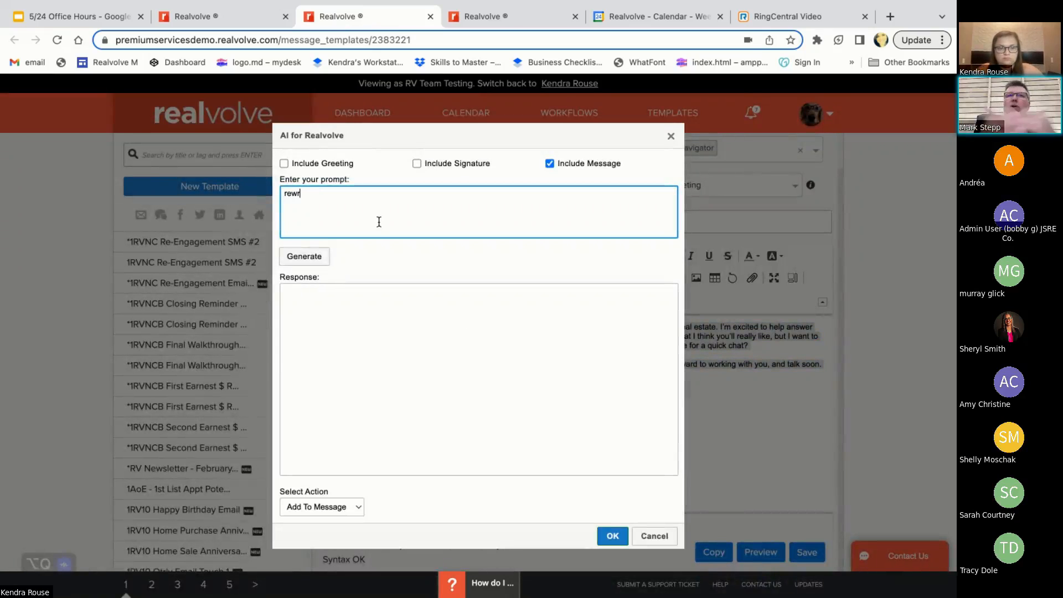
pyautogui.write('ite this to')
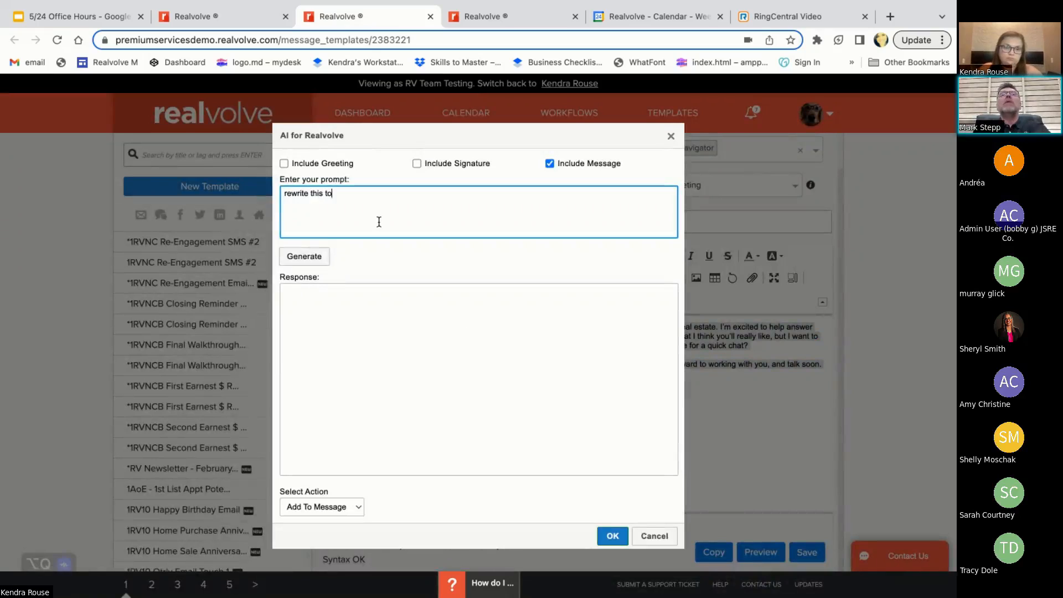
pyautogui.write(' give better')
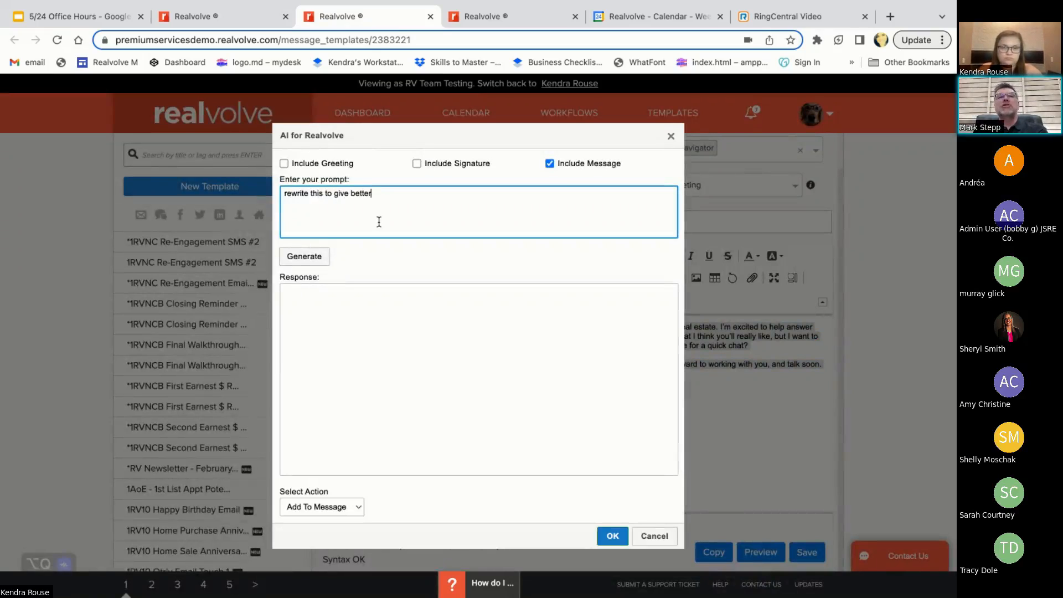
pyautogui.press('BackSpace')
pyautogui.press('BackSpace')
pyautogui.press('BackSpace')
pyautogui.press('BackSpace')
pyautogui.press('BackSpace')
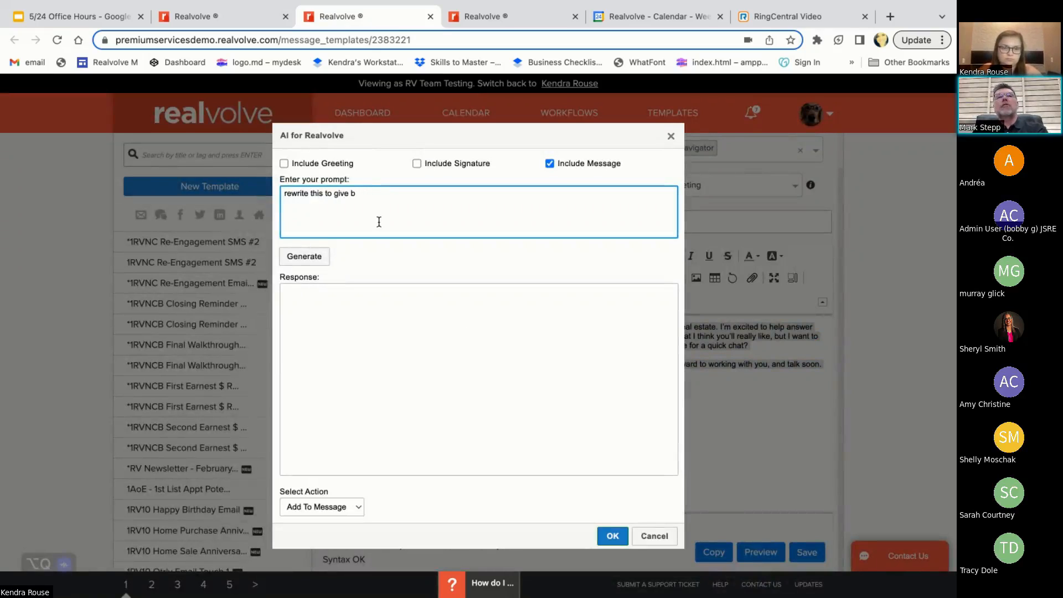
pyautogui.press('BackSpace')
pyautogui.press('BackSpace')
pyautogui.press('BackSpace')
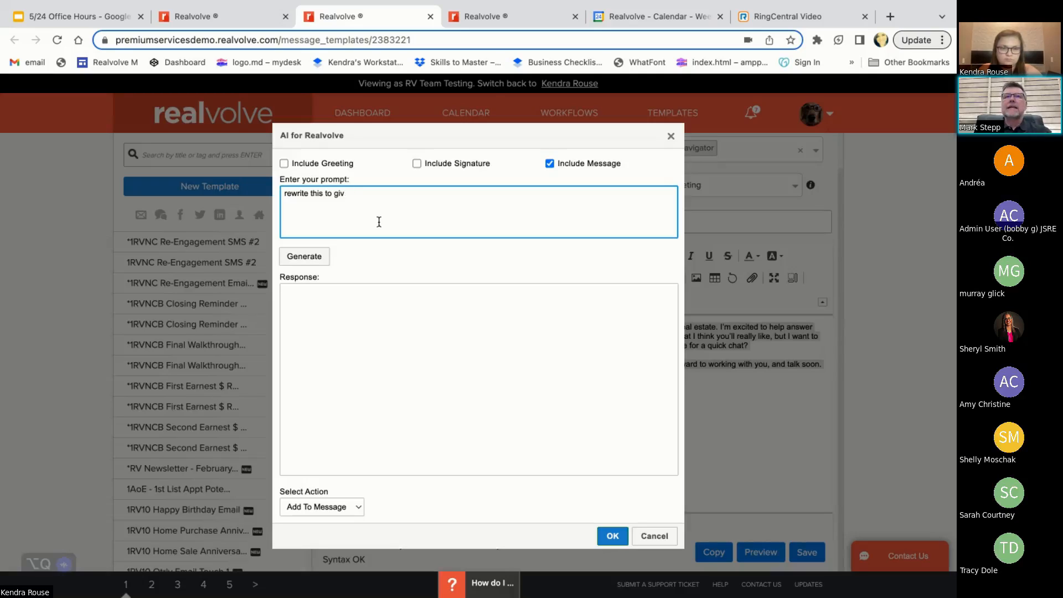
pyautogui.press('BackSpace')
pyautogui.press('BackSpace')
pyautogui.press('BackSpace')
pyautogui.press('BackSpace')
pyautogui.press('BackSpace')
pyautogui.press('BackSpace')
pyautogui.press('BackSpace')
pyautogui.press('BackSpace')
pyautogui.press('BackSpace')
pyautogui.press('BackSpace')
pyautogui.press('BackSpace')
pyautogui.press('BackSpace')
pyautogui.press('BackSpace')
pyautogui.press('BackSpace')
pyautogui.press('BackSpace')
pyautogui.press('BackSpace')
pyautogui.press('BackSpace')
pyautogui.press('BackSpace')
pyautogui.press('BackSpace')
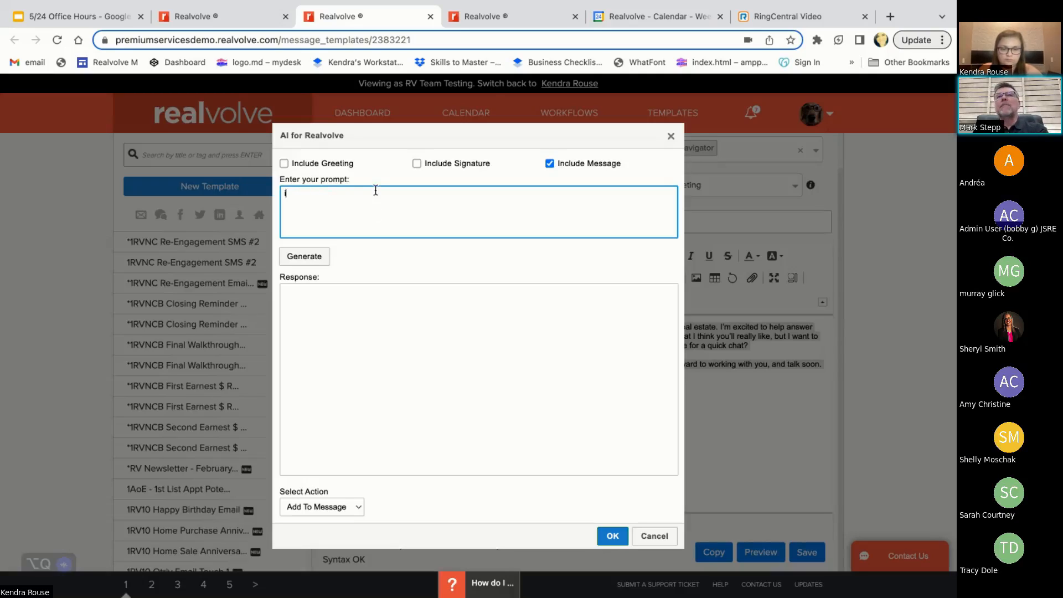
# Generate an AI response from the prompt "improve this email message" with the message included
pyautogui.write('improve this e')
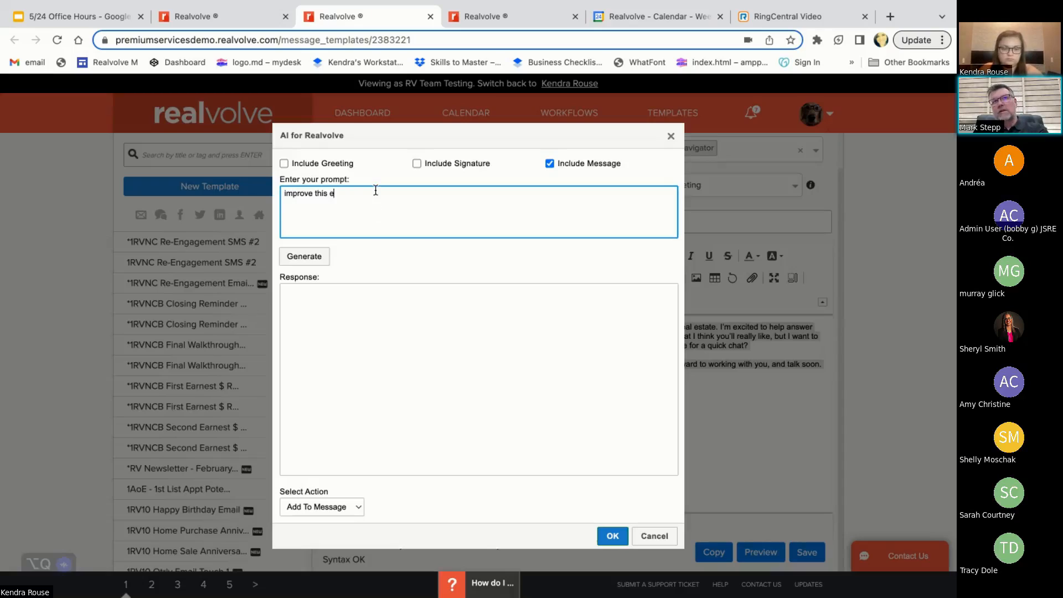
pyautogui.write('mail message')
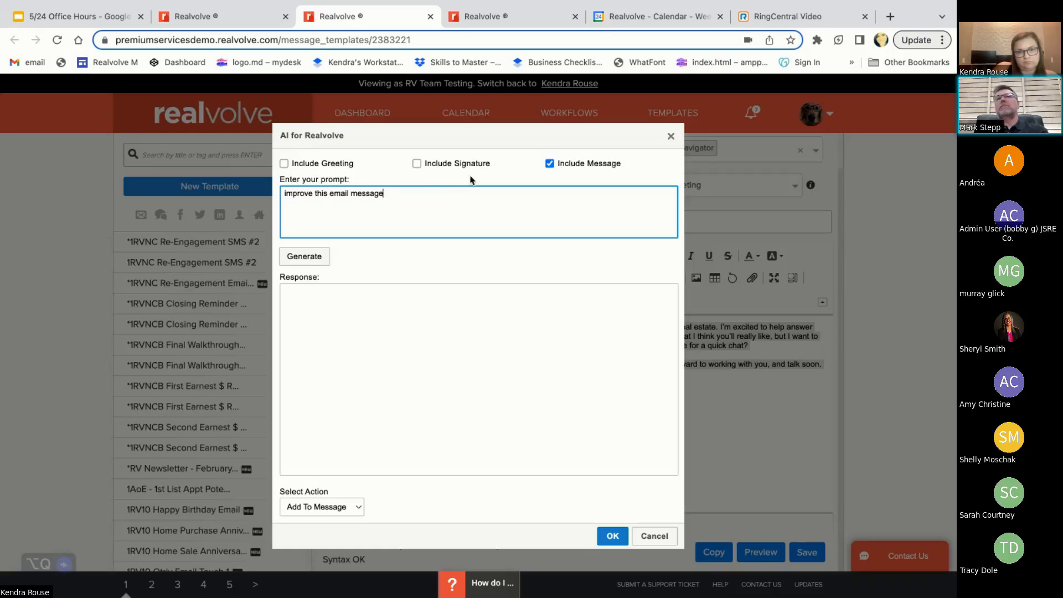
pyautogui.click(304, 257)
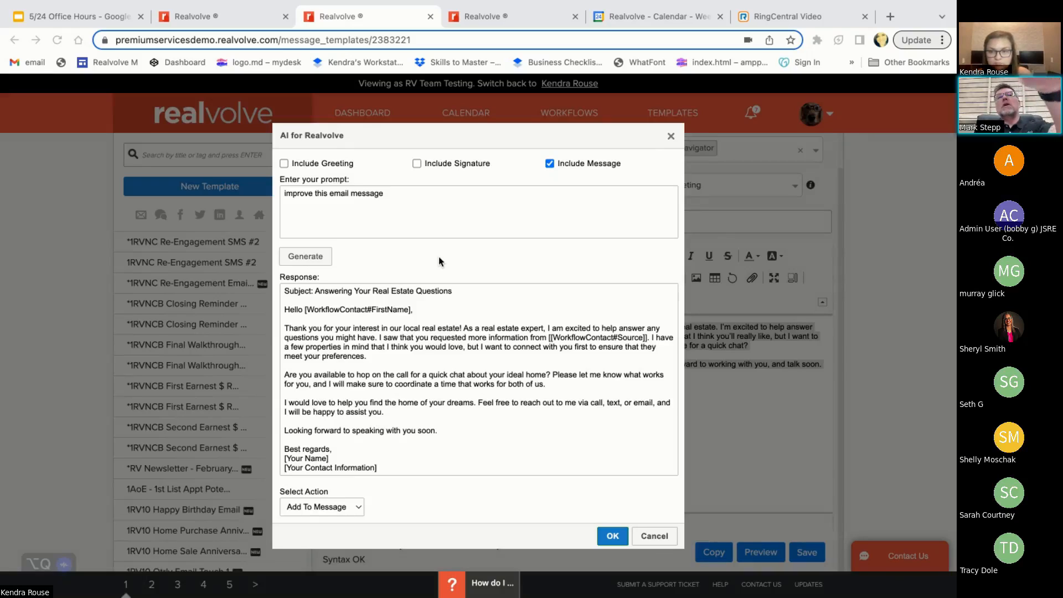
# Replace the AI prompt with "what is the sentiment of this message" and generate a response
pyautogui.click(397, 194)
pyautogui.moveTo(397, 194); pyautogui.dragTo(236, 190)
pyautogui.write('wh')
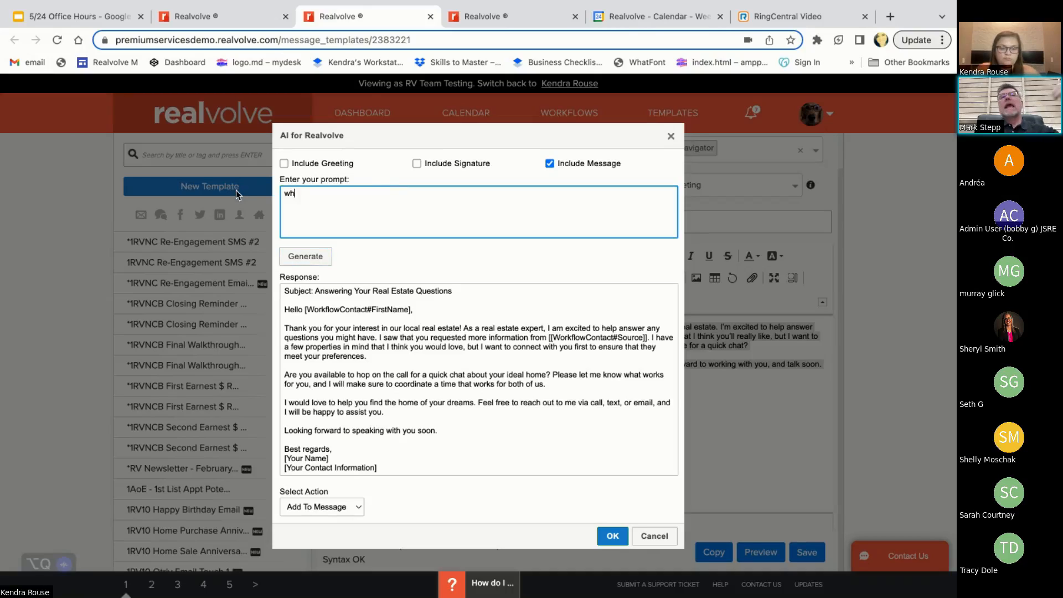
pyautogui.write('at is the sen')
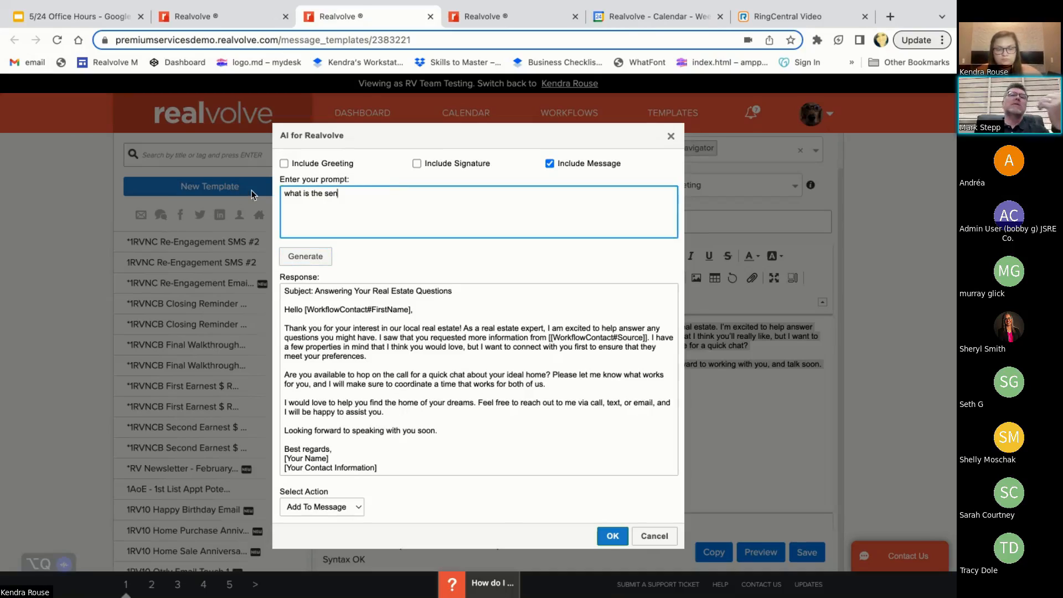
pyautogui.write('timent of this message')
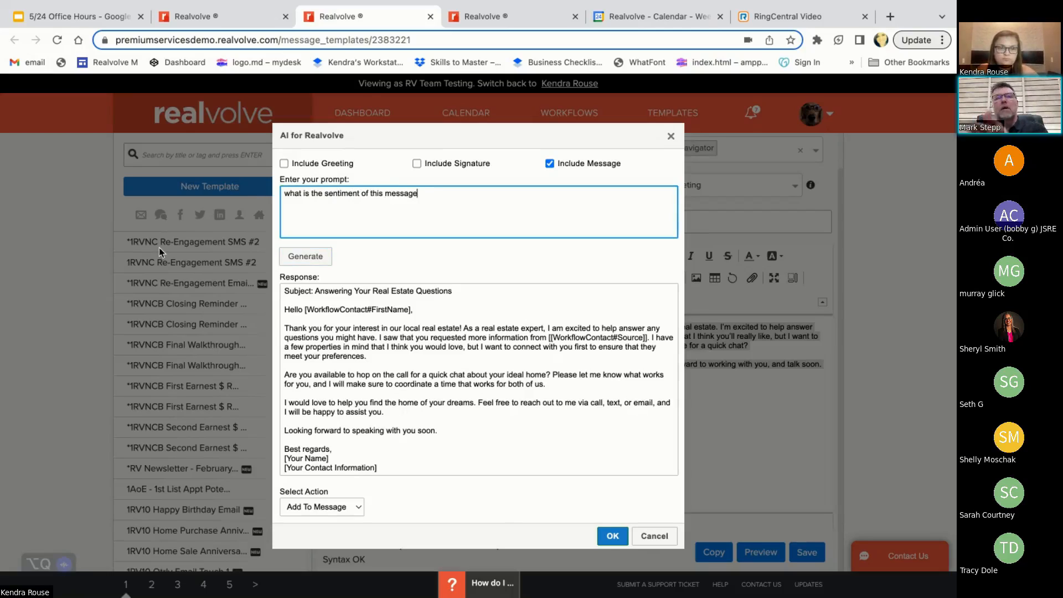
pyautogui.click(305, 258)
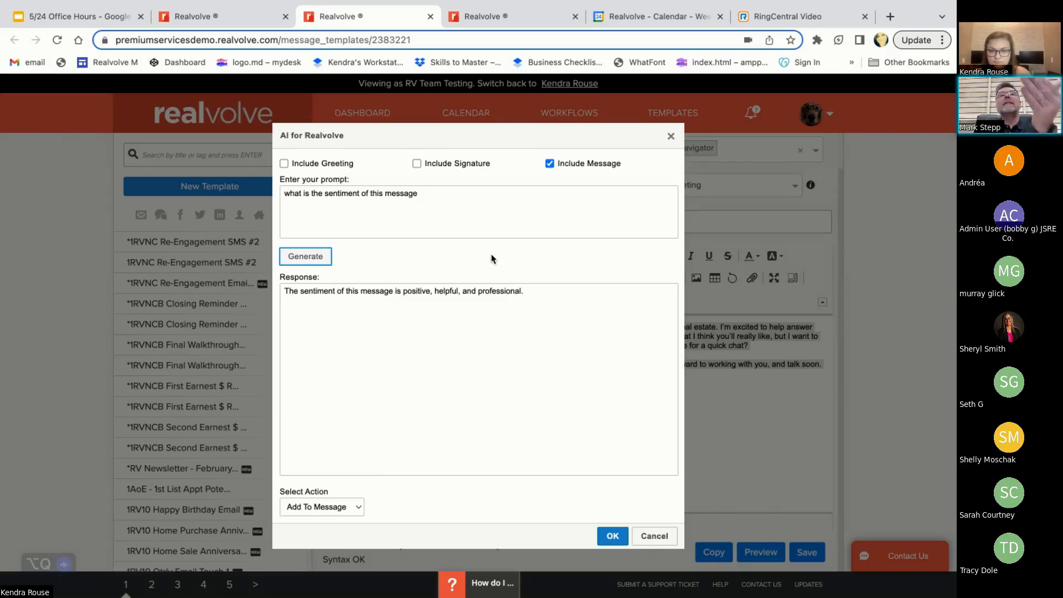
# Replace the AI prompt with "rewrite this message so the sentiment is positive" and generate a response
pyautogui.click(482, 217)
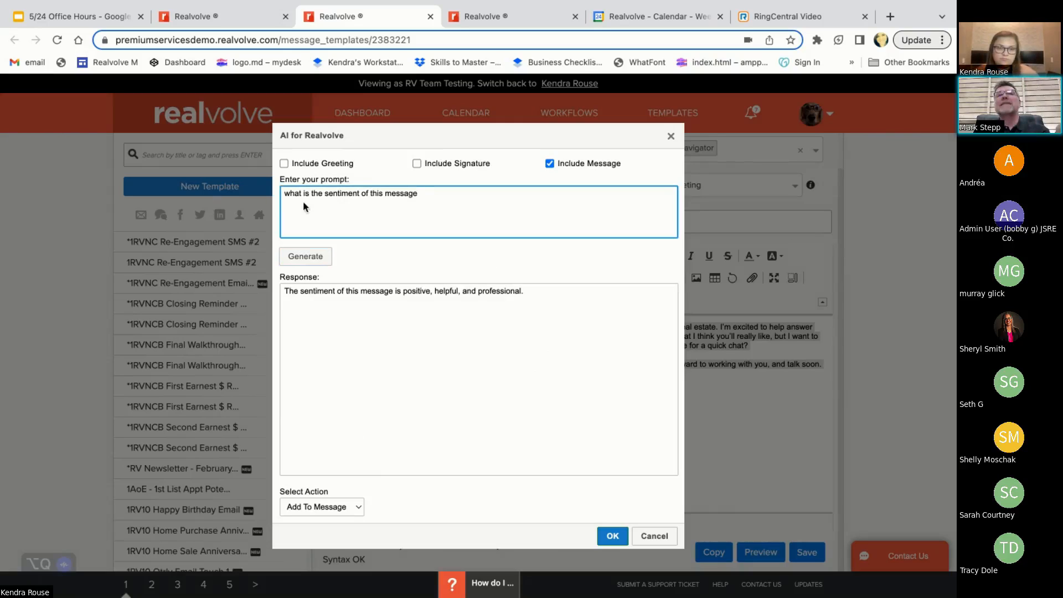
pyautogui.hotkey('ctrl', 'a')
pyautogui.write('r')
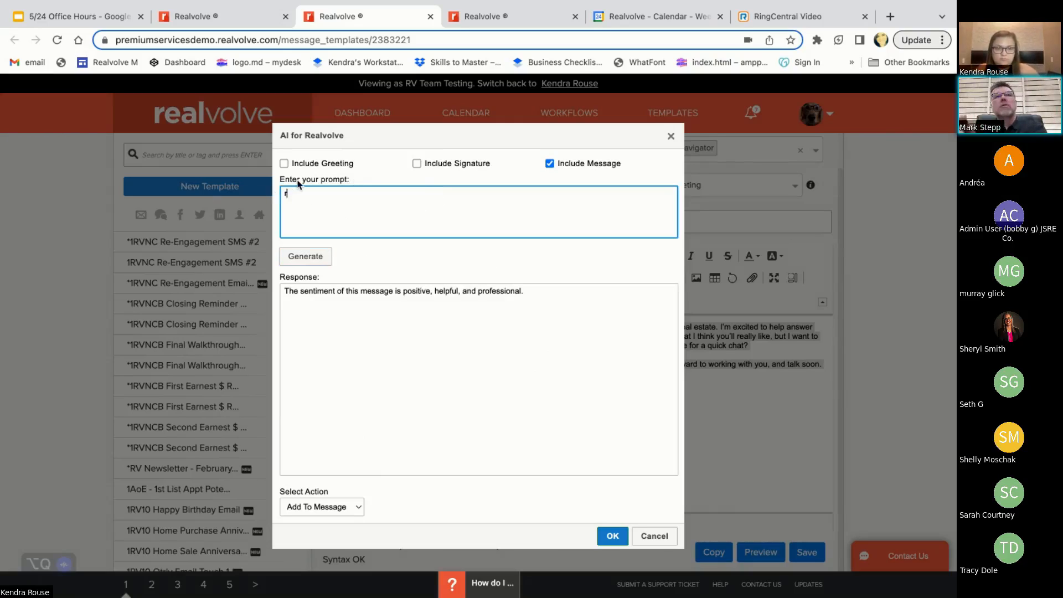
pyautogui.write('ewrite thsi')
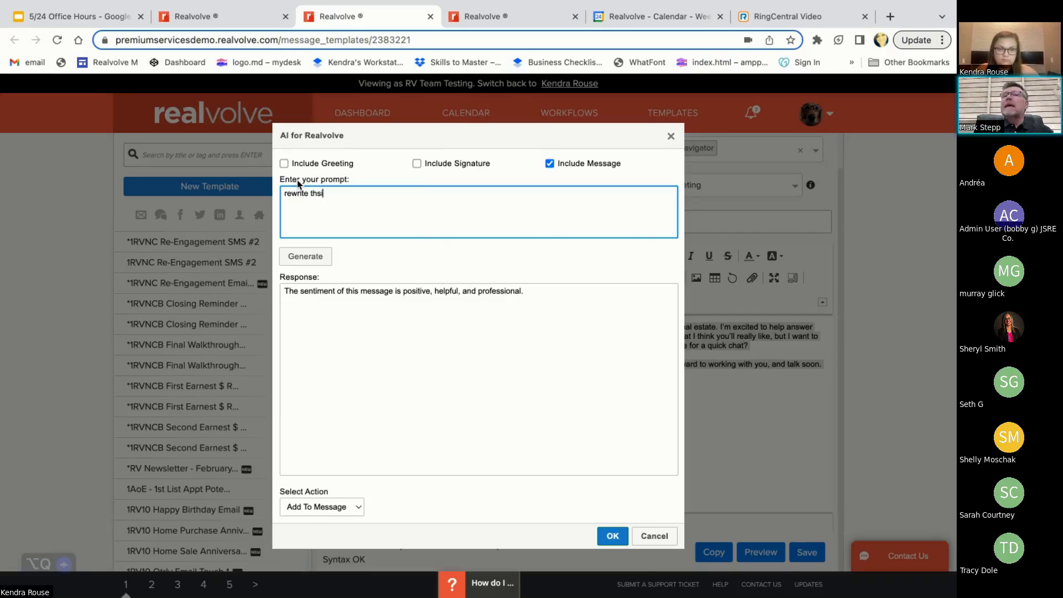
pyautogui.press('BackSpace')
pyautogui.press('BackSpace')
pyautogui.write('is message ')
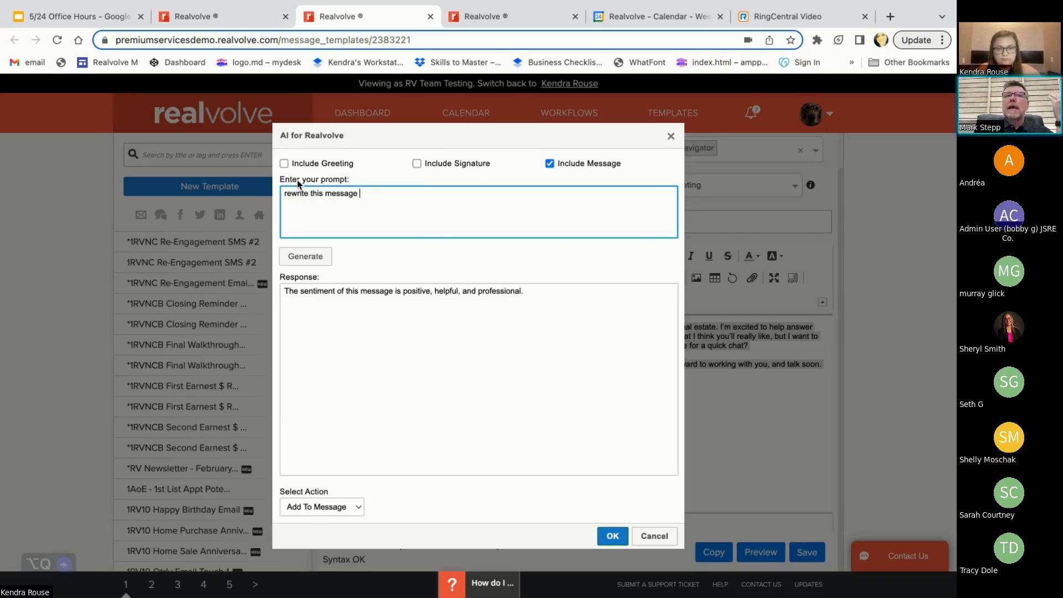
pyautogui.write('so the s')
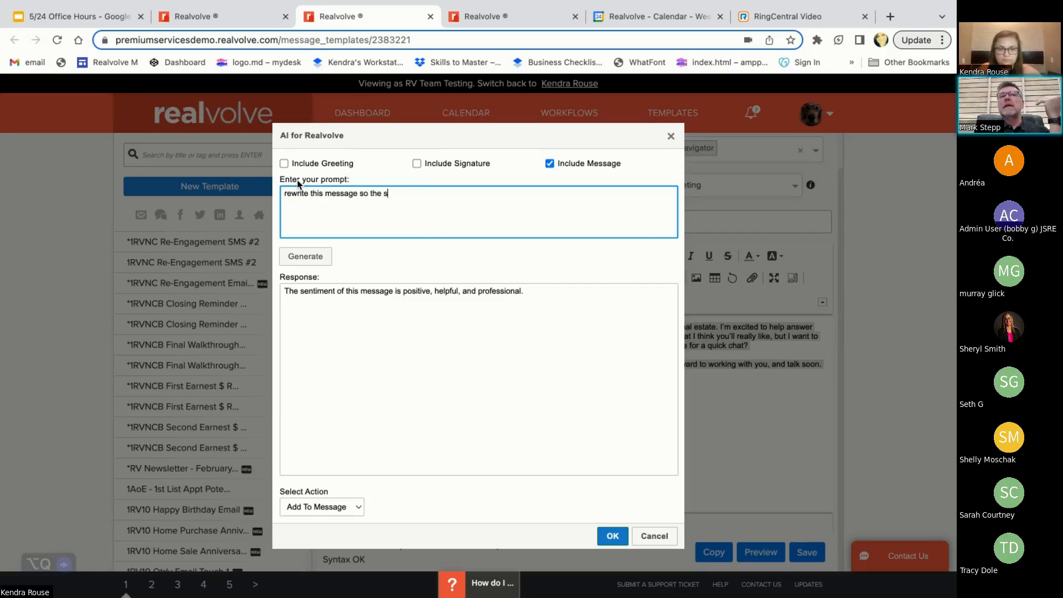
pyautogui.write('entiment is pos')
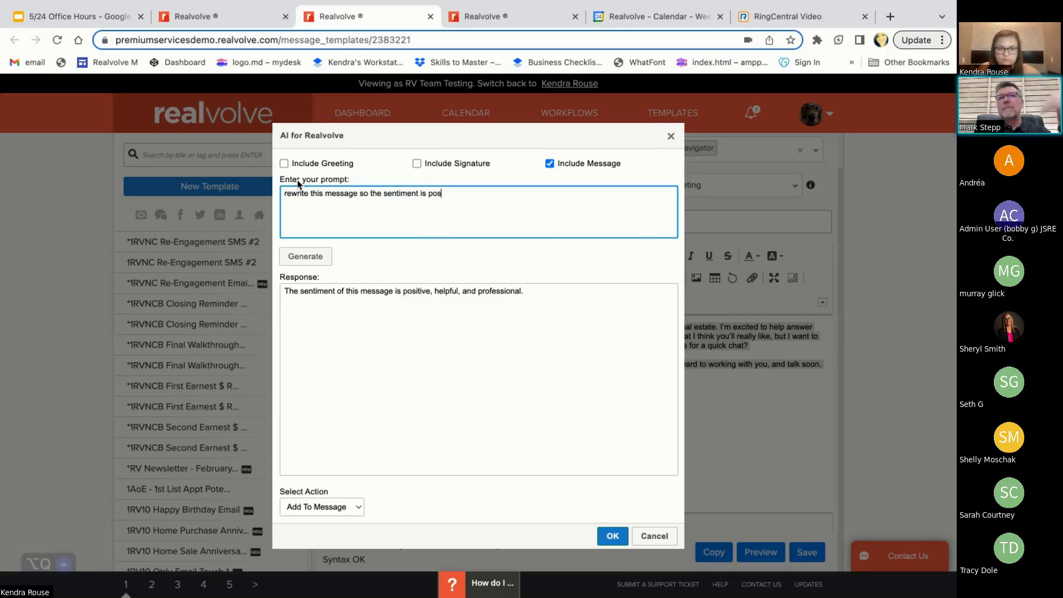
pyautogui.write('tive')
pyautogui.press('BackSpace')
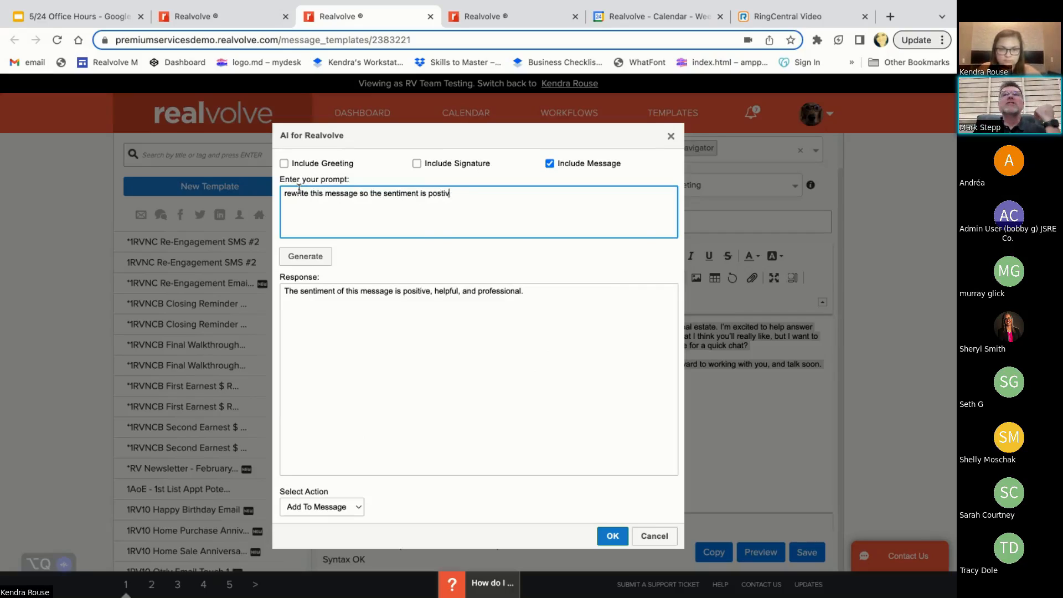
pyautogui.press('BackSpace')
pyautogui.press('BackSpace')
pyautogui.write('itive')
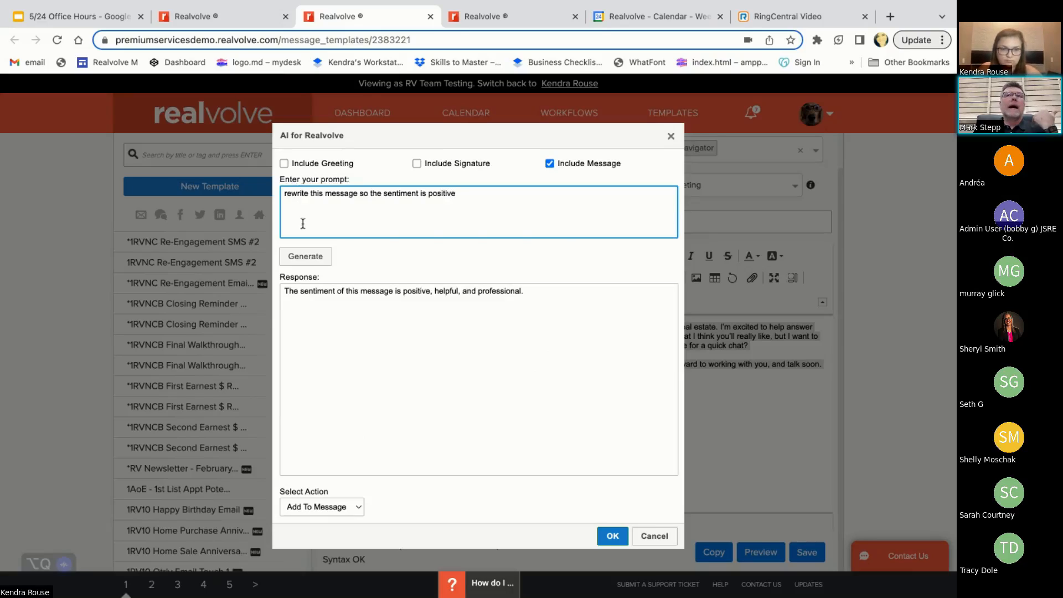
pyautogui.click(311, 260)
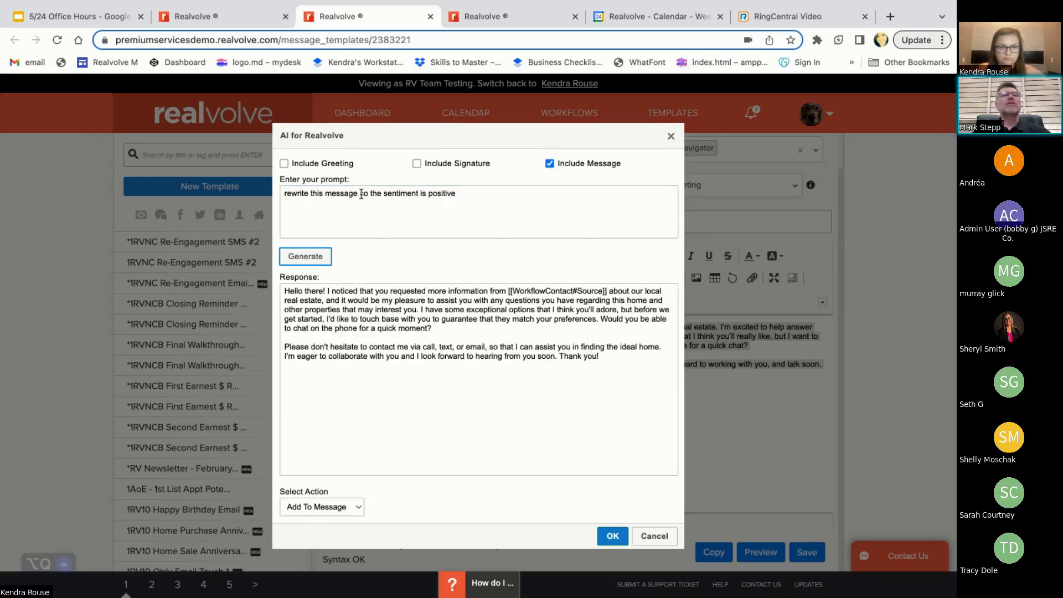
# Change the AI prompt to "rewrite this message in spanish" and generate a response
pyautogui.moveTo(361, 193); pyautogui.dragTo(558, 197)
pyautogui.write('in s')
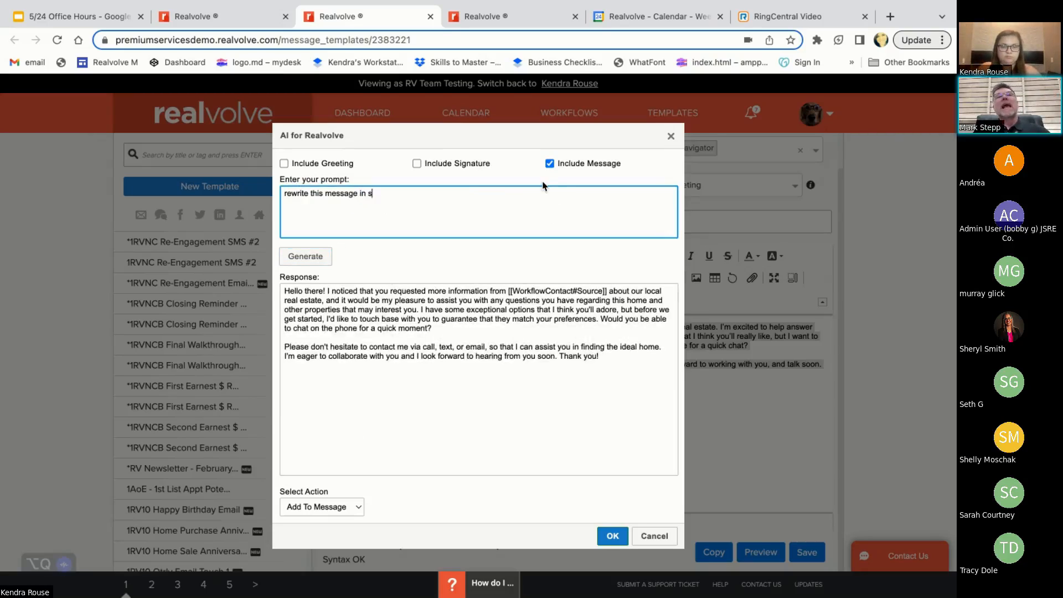
pyautogui.write('panish')
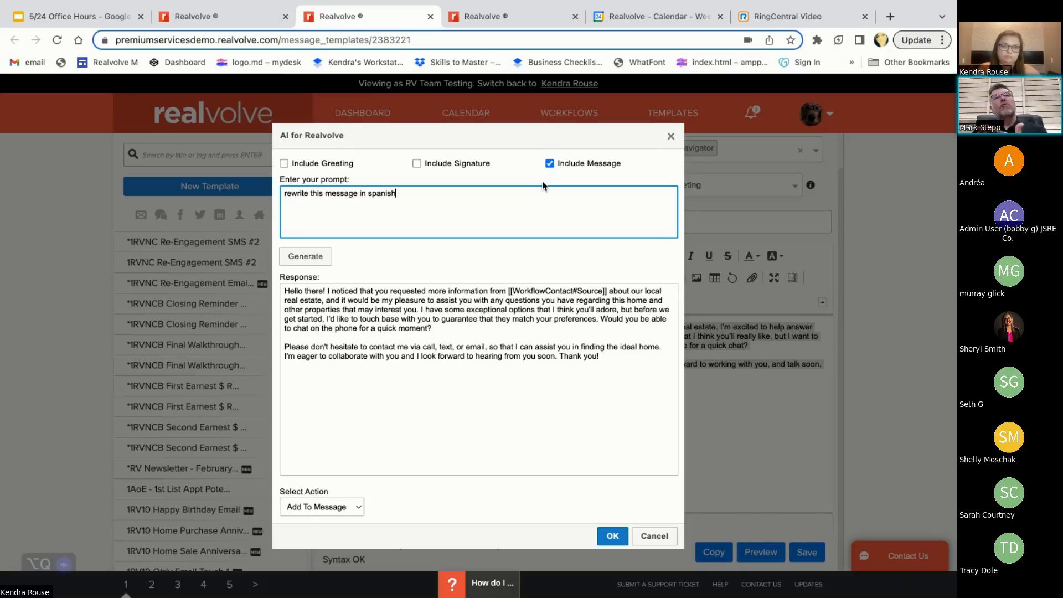
pyautogui.click(298, 260)
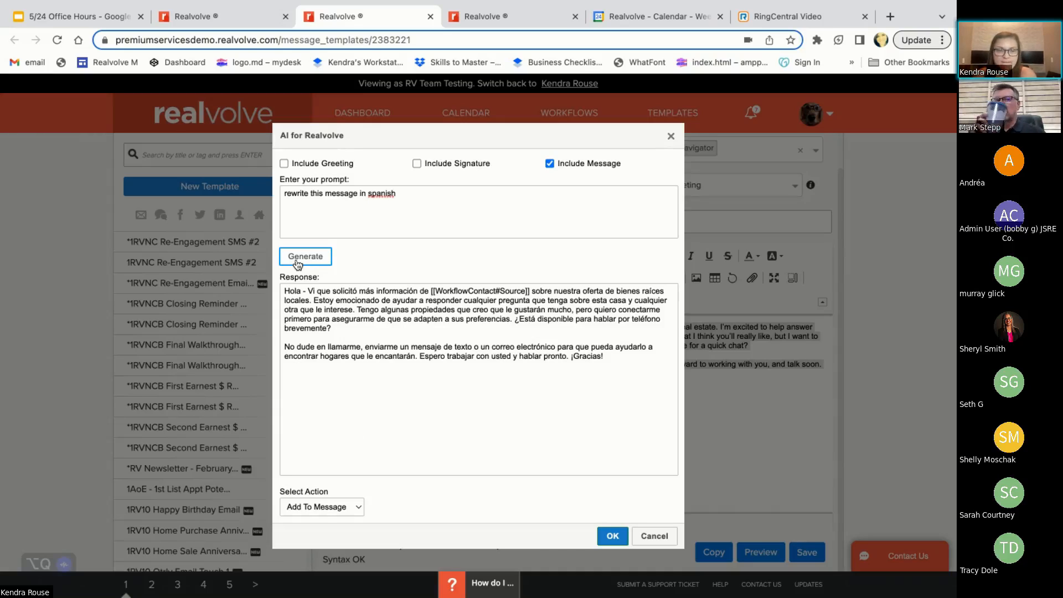
# Apply the Spanish AI response to the email body with the Replace Message action
pyautogui.click(322, 508)
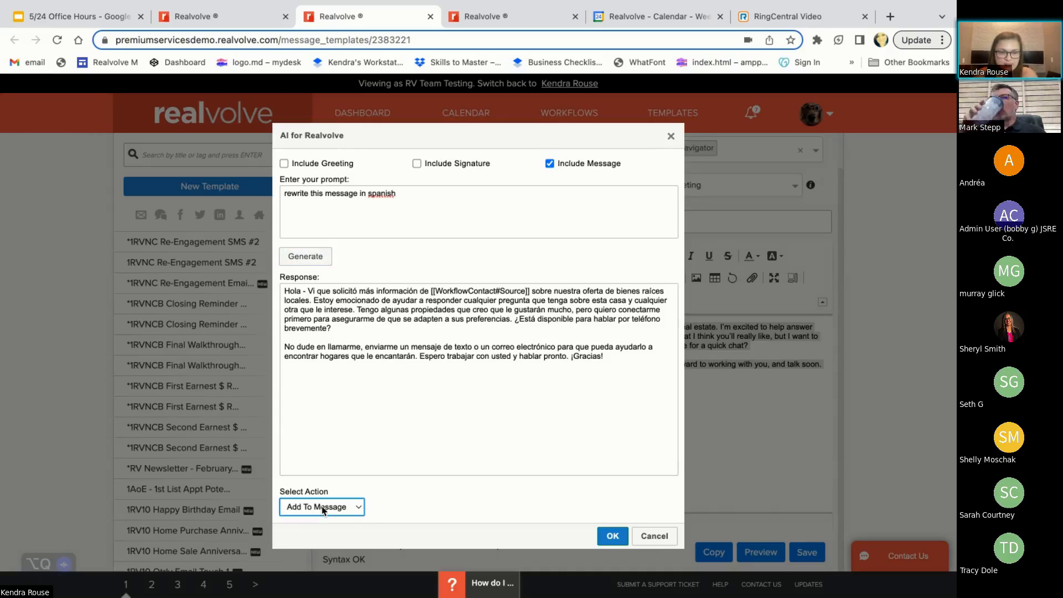
pyautogui.click(322, 507)
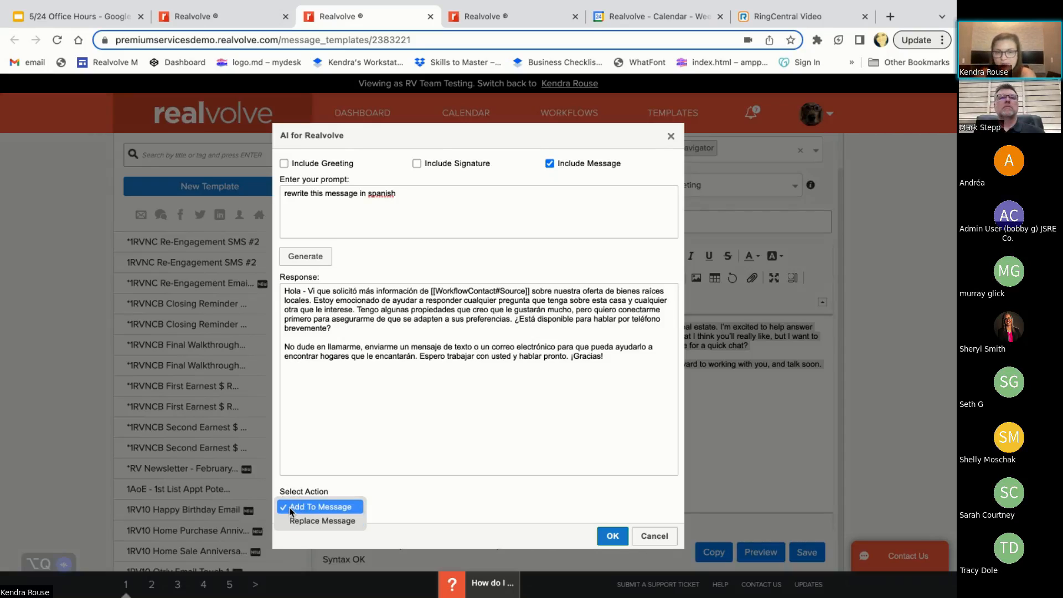
pyautogui.click(318, 520)
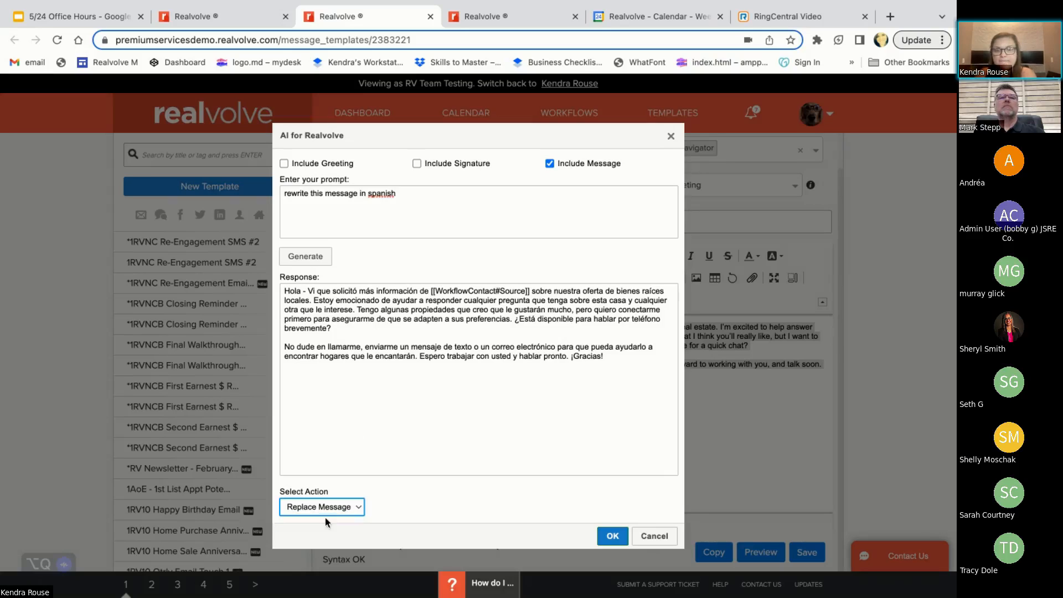
pyautogui.click(602, 540)
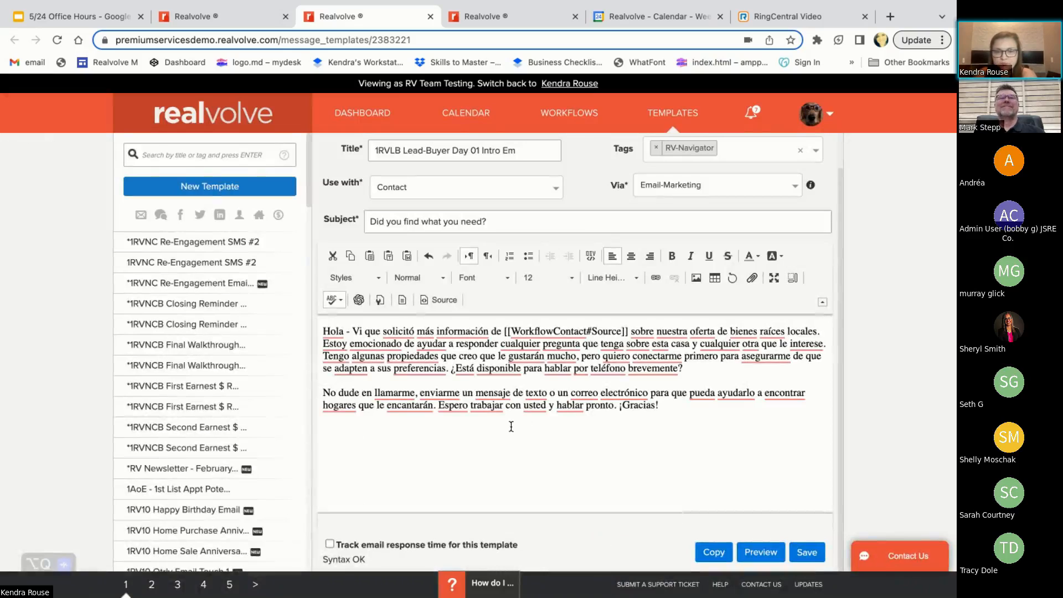
# Insert the first listed BombBomb training video as an interactive GIF image on a new line after the email's first paragraph
pyautogui.click(710, 368)
pyautogui.press('Return')
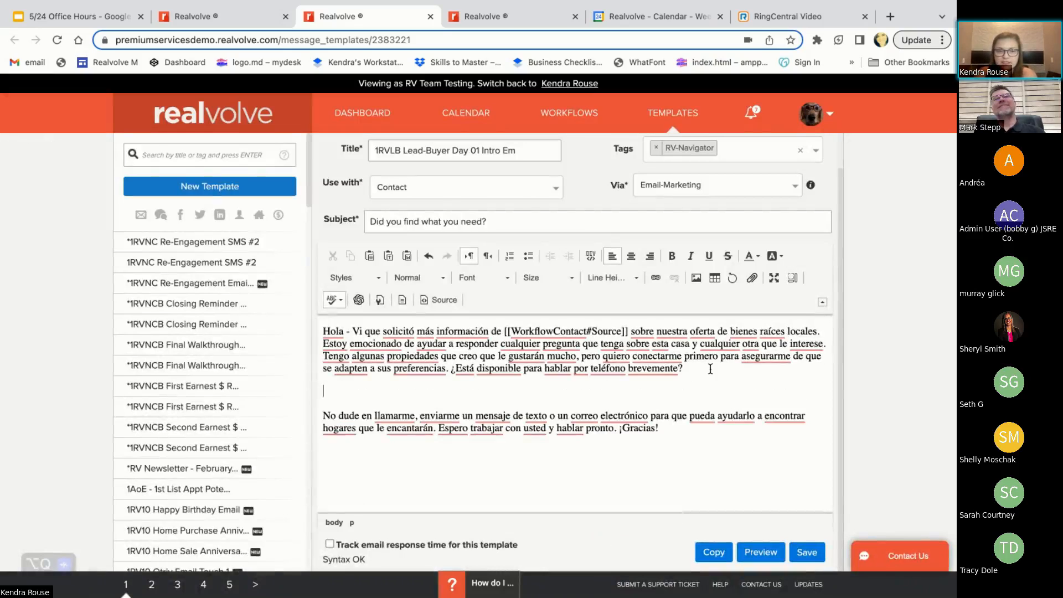
pyautogui.click(881, 181)
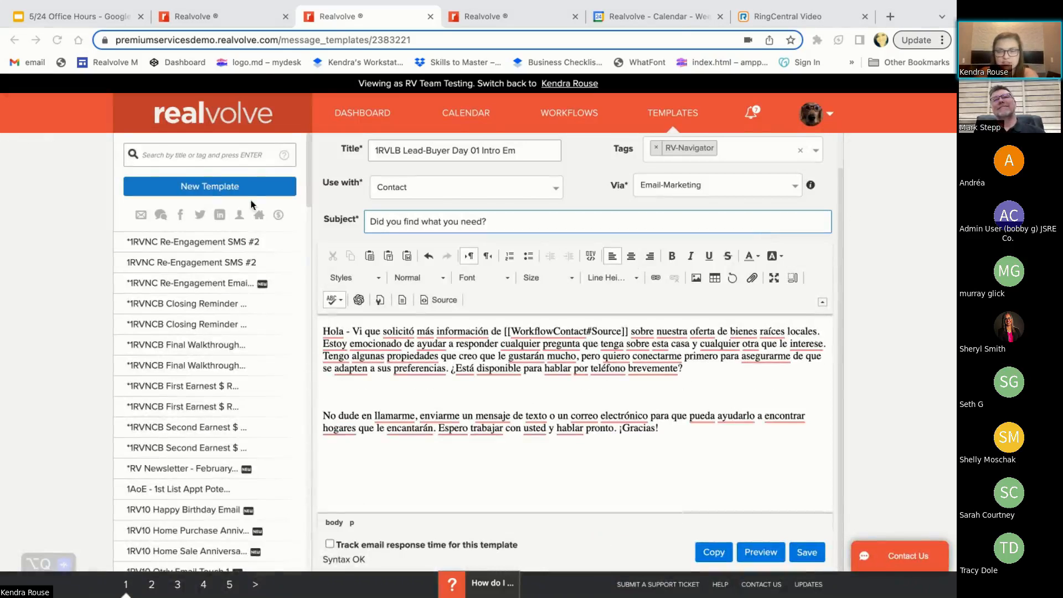
pyautogui.click(345, 390)
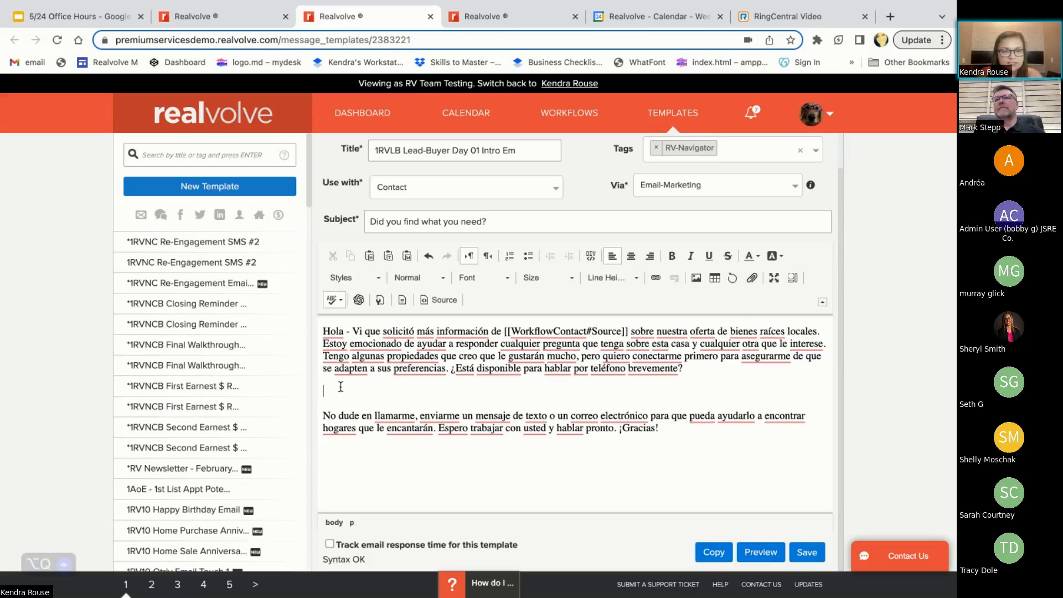
pyautogui.click(334, 449)
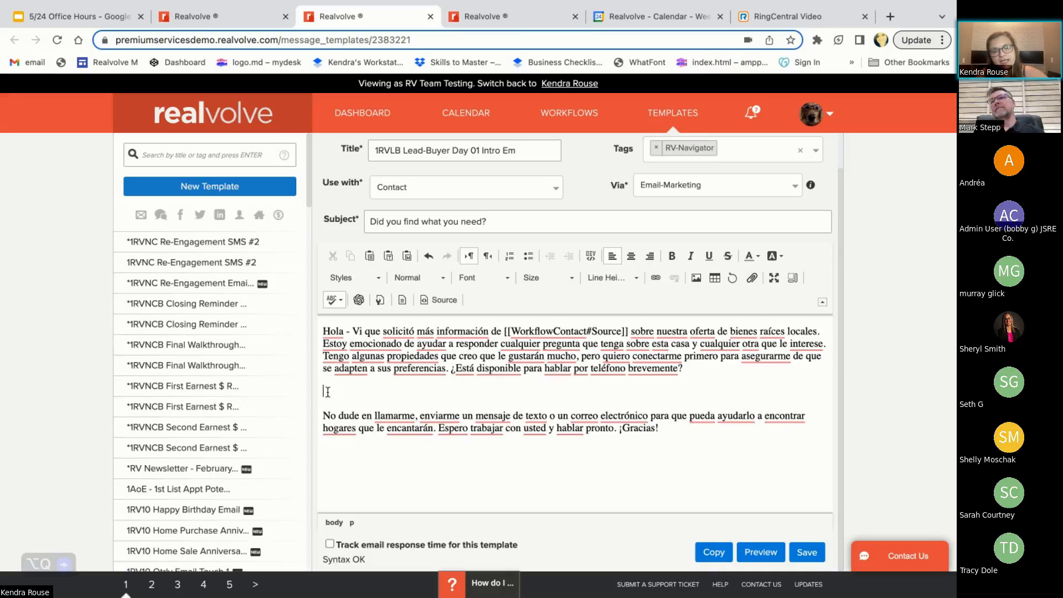
pyautogui.click(734, 279)
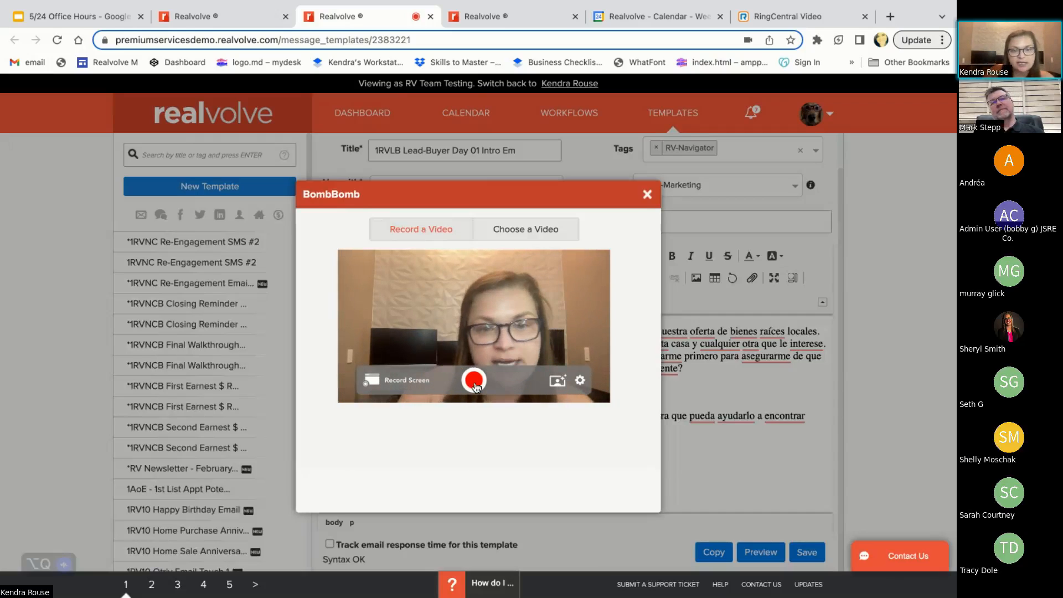
pyautogui.click(545, 229)
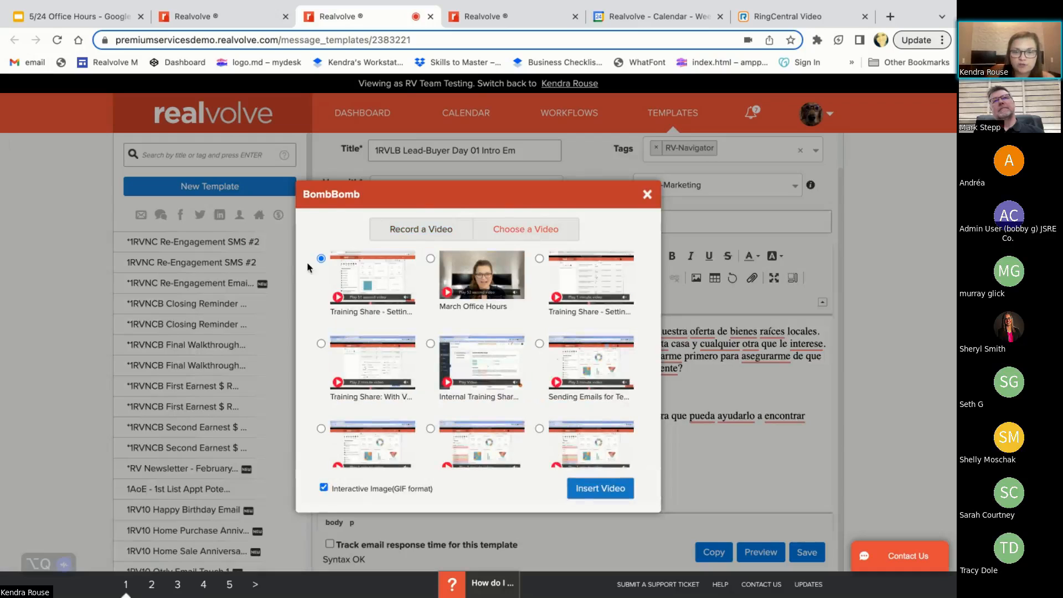
pyautogui.click(431, 258)
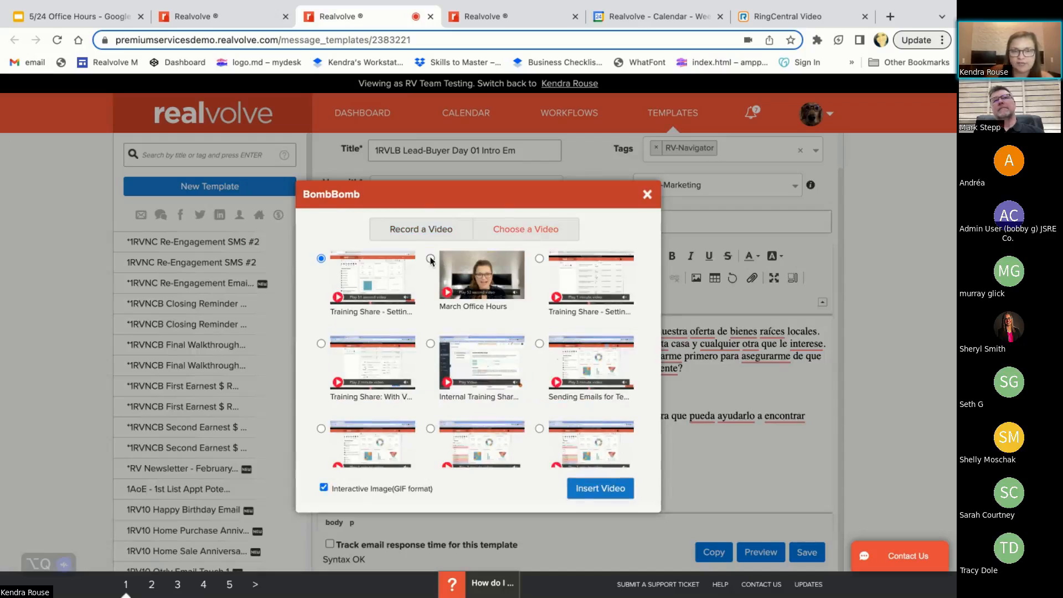
pyautogui.click(578, 487)
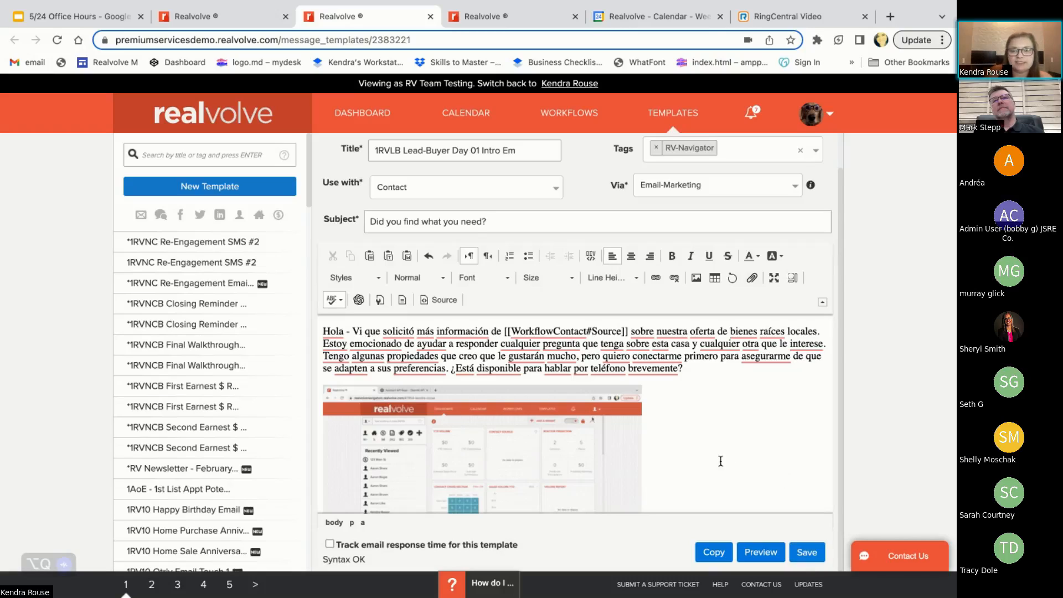
# Delete the inserted BombBomb video and its blank line from the email body
pyautogui.click(654, 441)
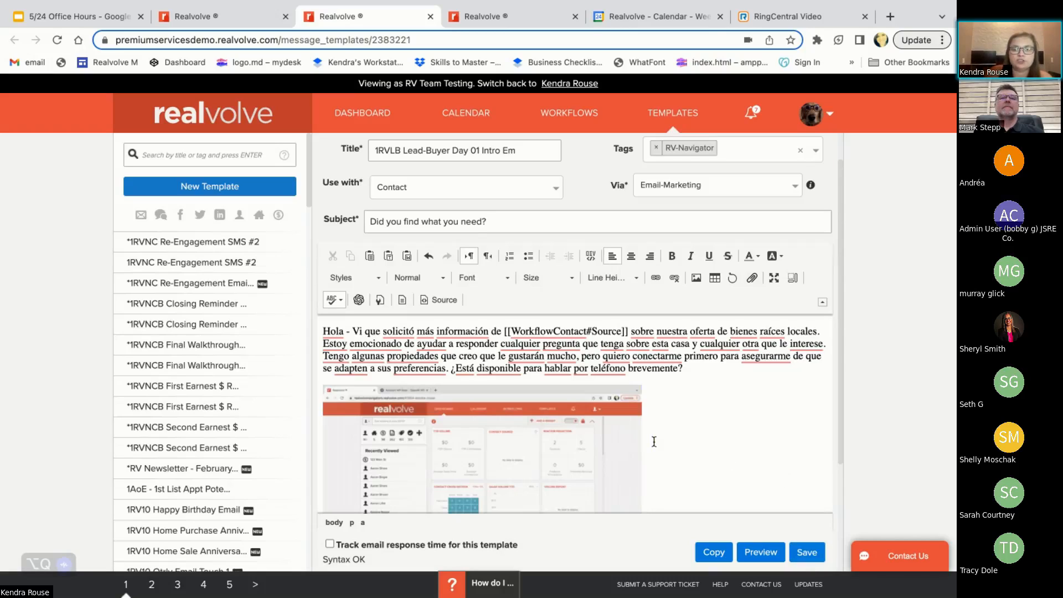
pyautogui.press('BackSpace')
pyautogui.press('BackSpace')
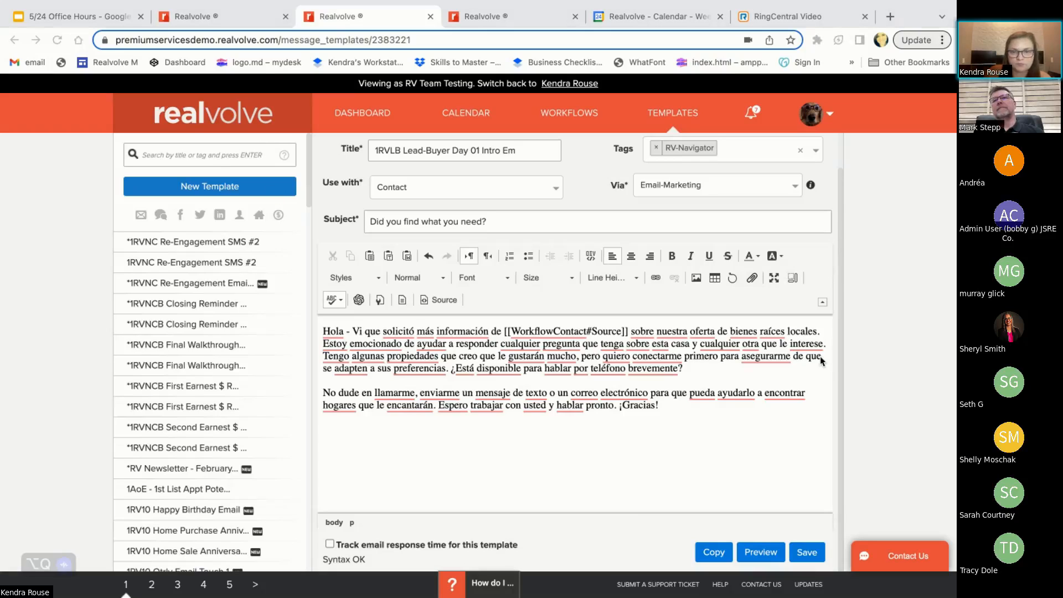
# Return to the Buyer Lead workflow and enable Update Last Email Date for the intro email action
pyautogui.click(237, 22)
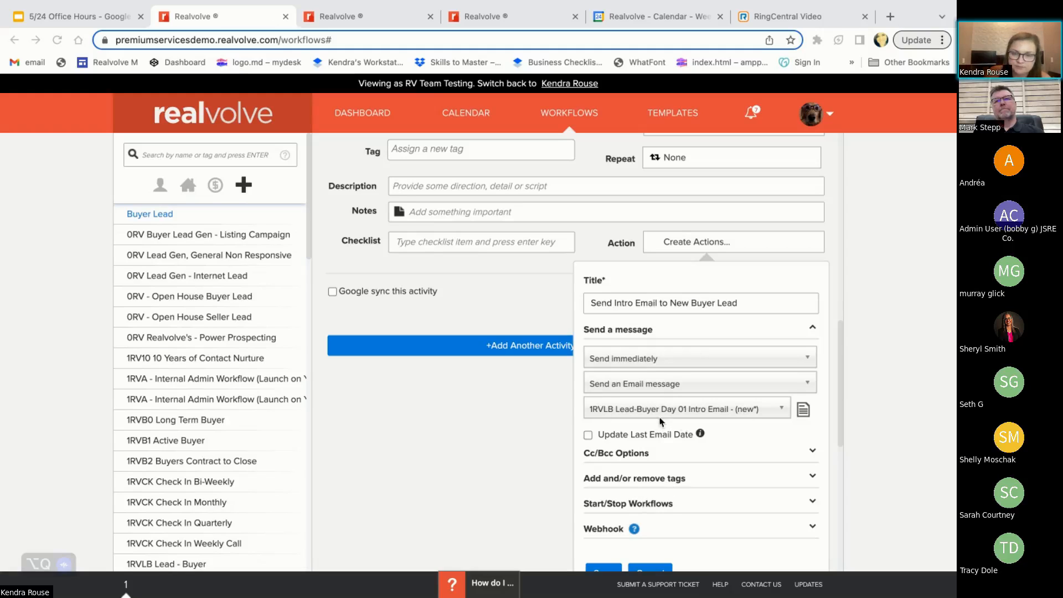
pyautogui.scroll(-1, 585, 451)
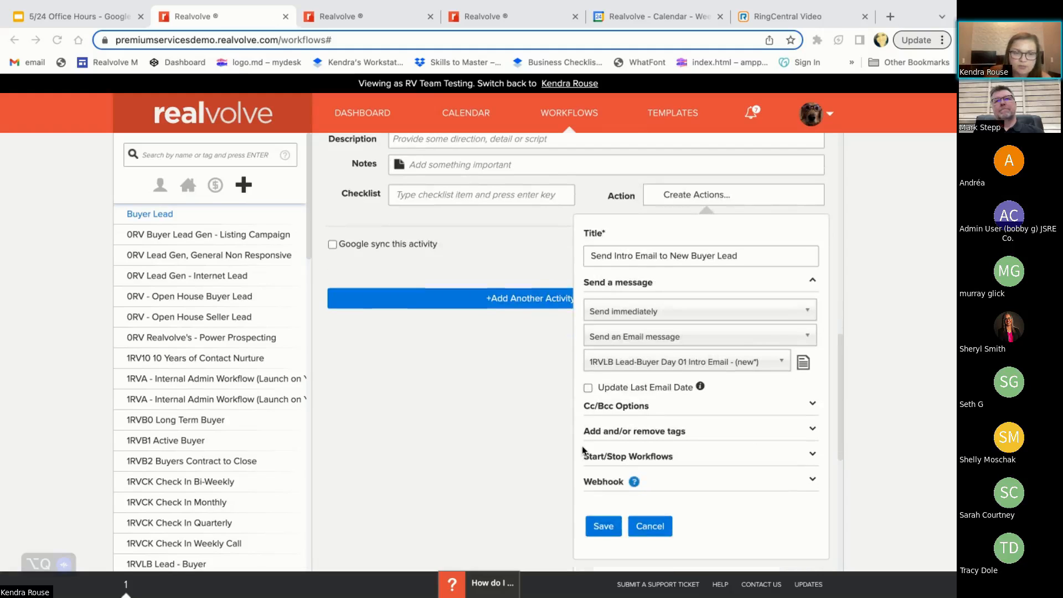
pyautogui.click(588, 388)
pyautogui.scroll(2, 592, 394)
pyautogui.scroll(1, 592, 397)
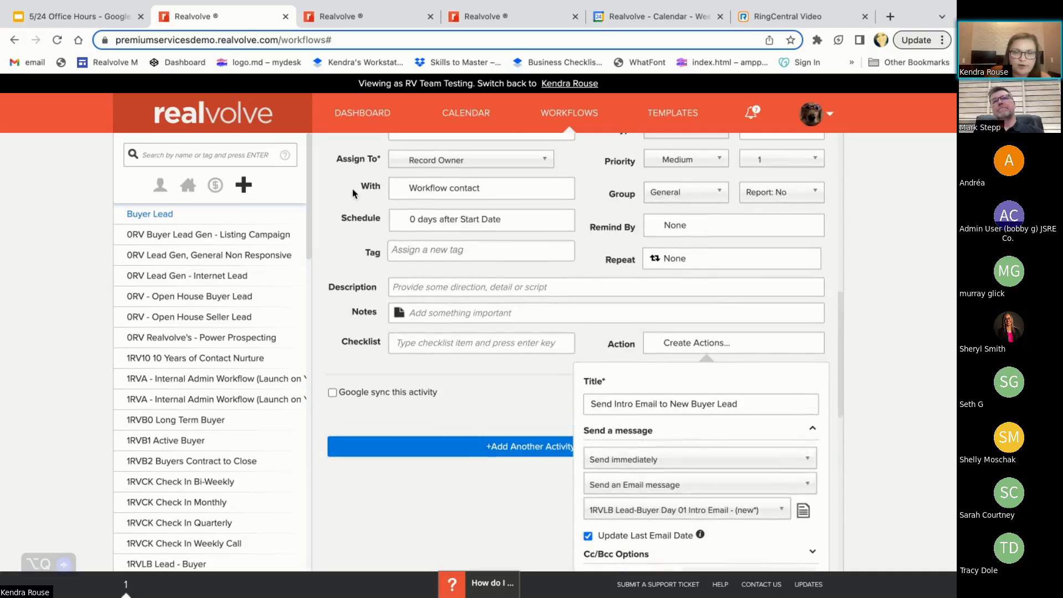
pyautogui.scroll(-2, 515, 372)
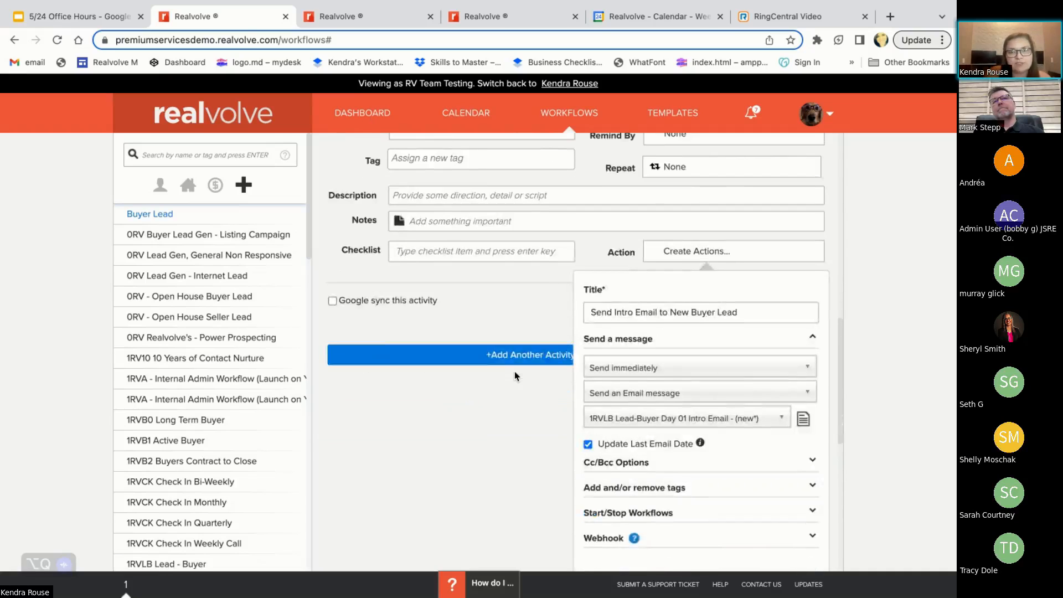
pyautogui.scroll(1, 515, 372)
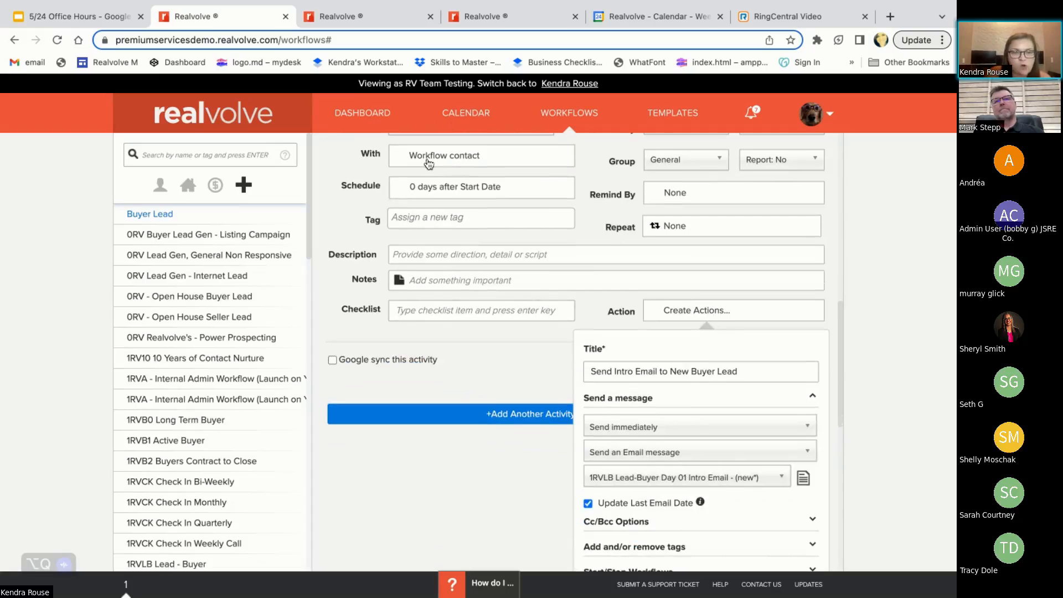
pyautogui.scroll(-2, 428, 162)
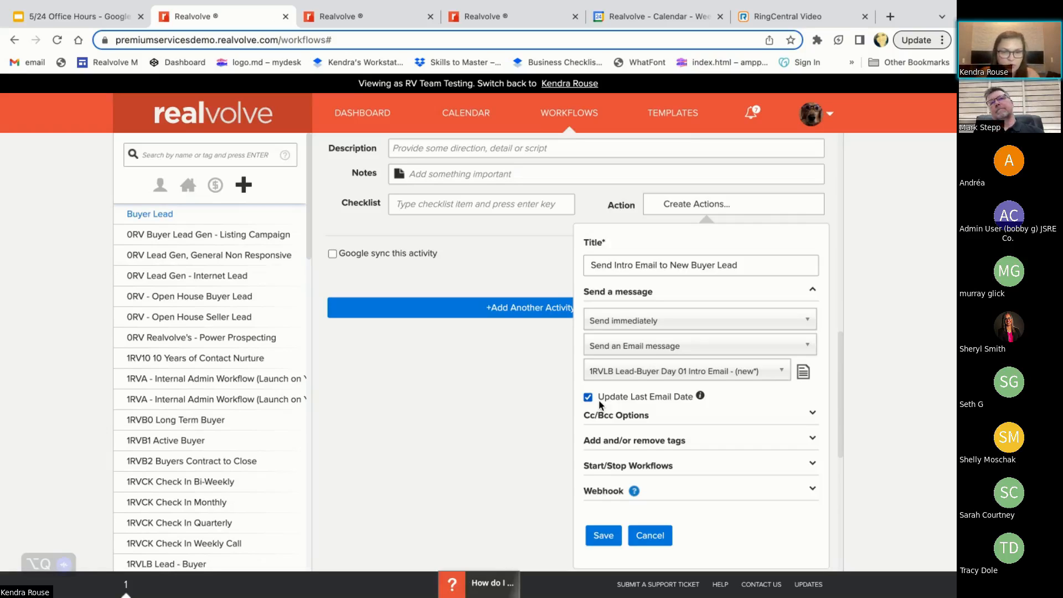
# Add Connected Relationship as a Cc recipient of the intro email, and remove it again
pyautogui.click(651, 420)
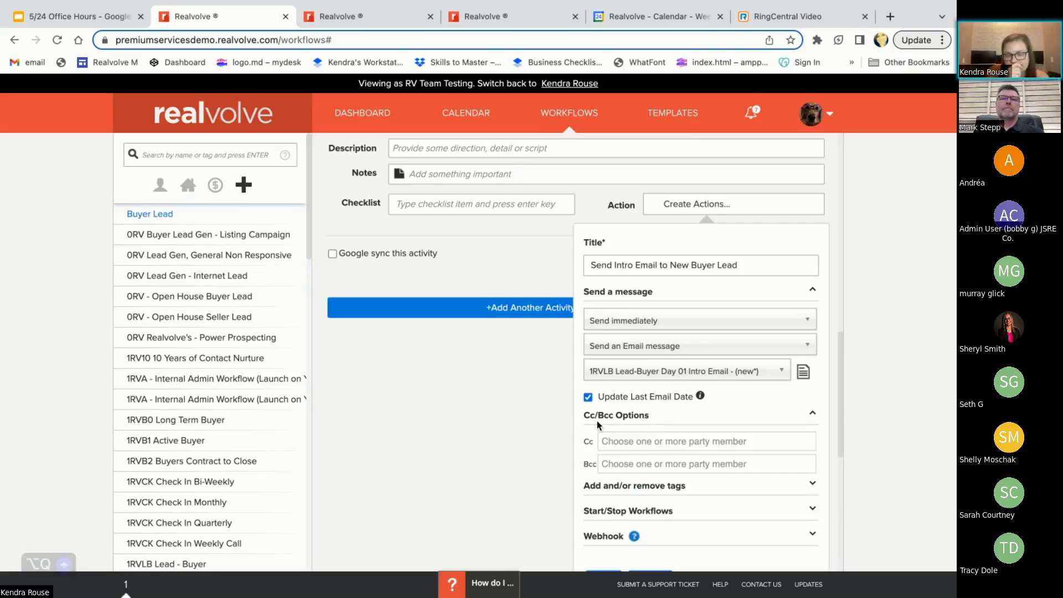
pyautogui.click(618, 442)
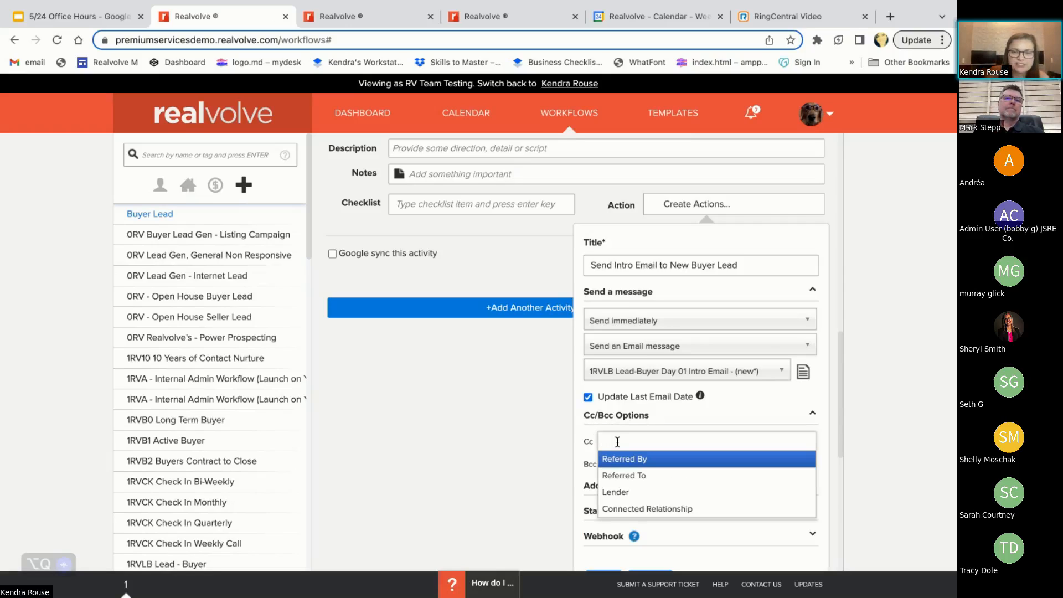
pyautogui.click(640, 509)
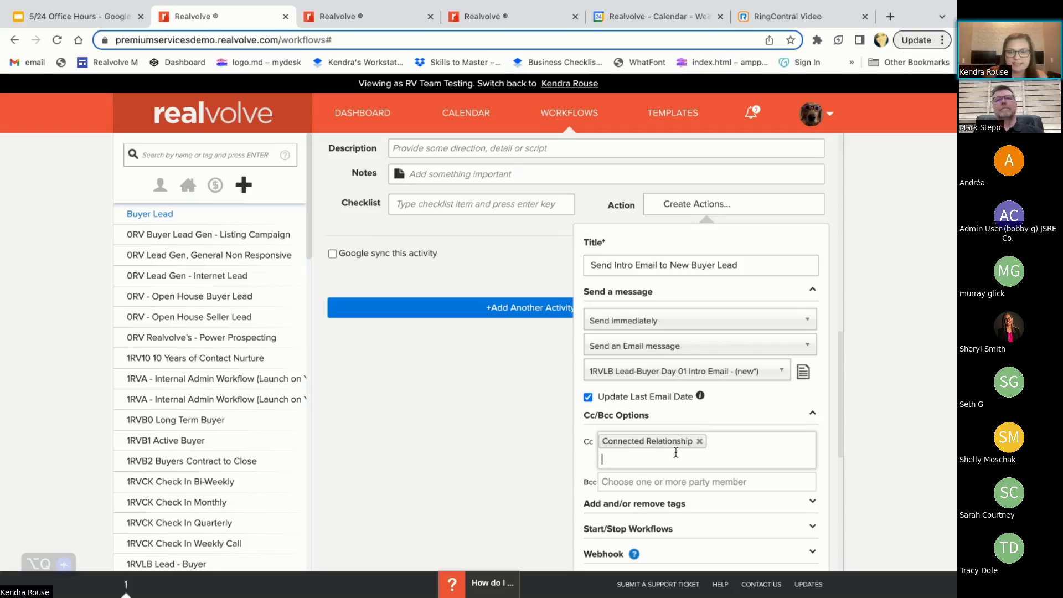
pyautogui.click(699, 441)
# Save the intro email action and add the "(I) Send Intro Email to New Buyer Lead" activity to the workflow
pyautogui.scroll(-2, 694, 427)
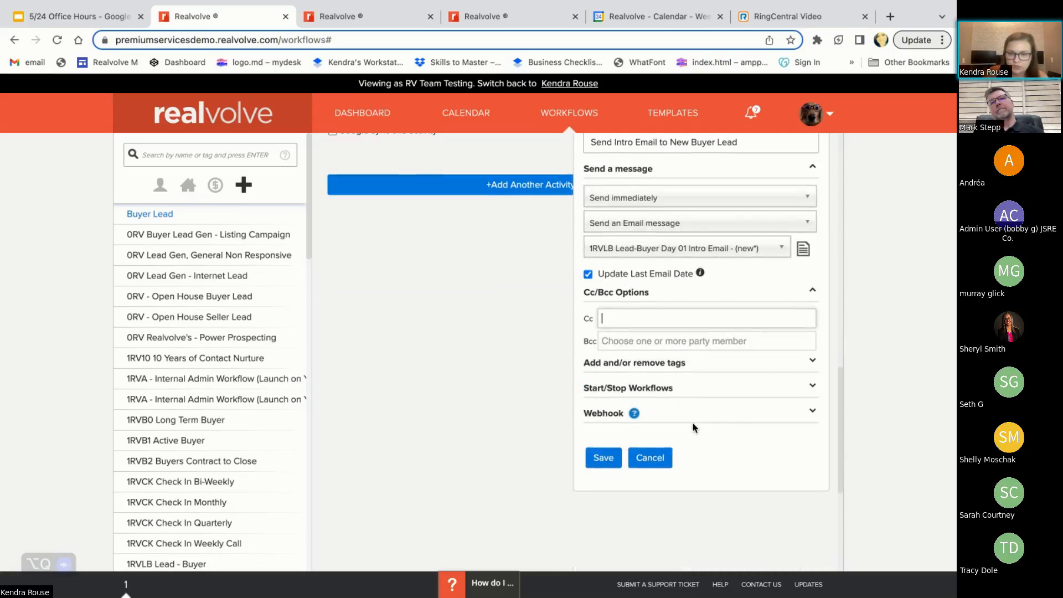
pyautogui.click(612, 458)
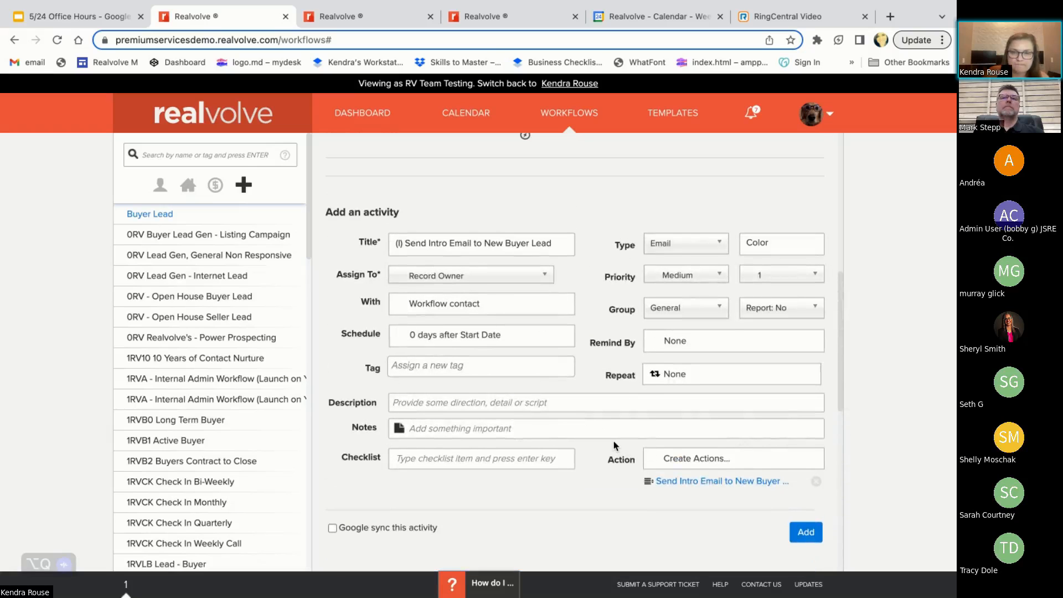
pyautogui.click(808, 534)
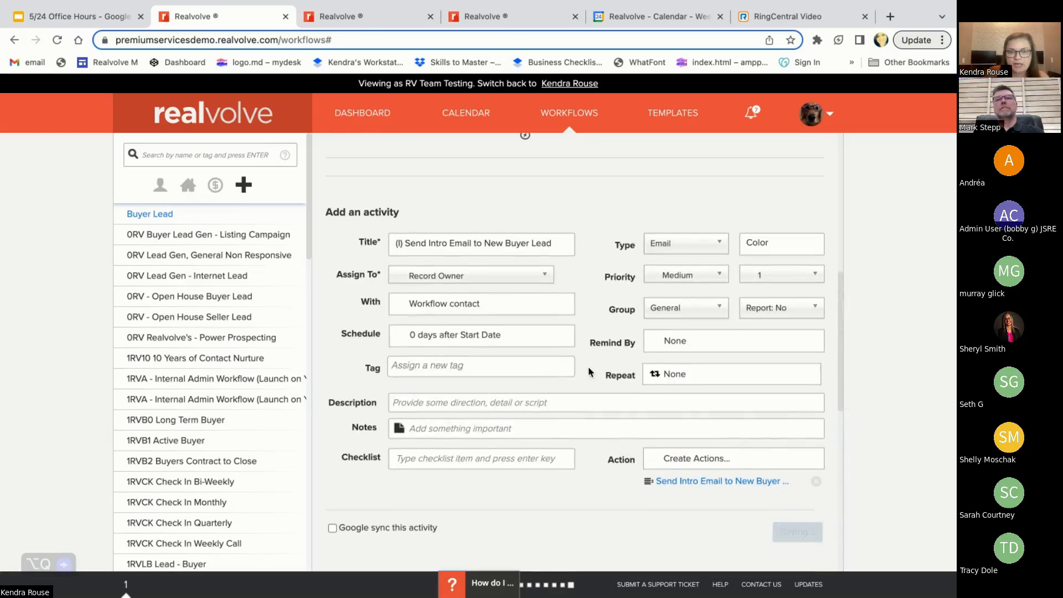
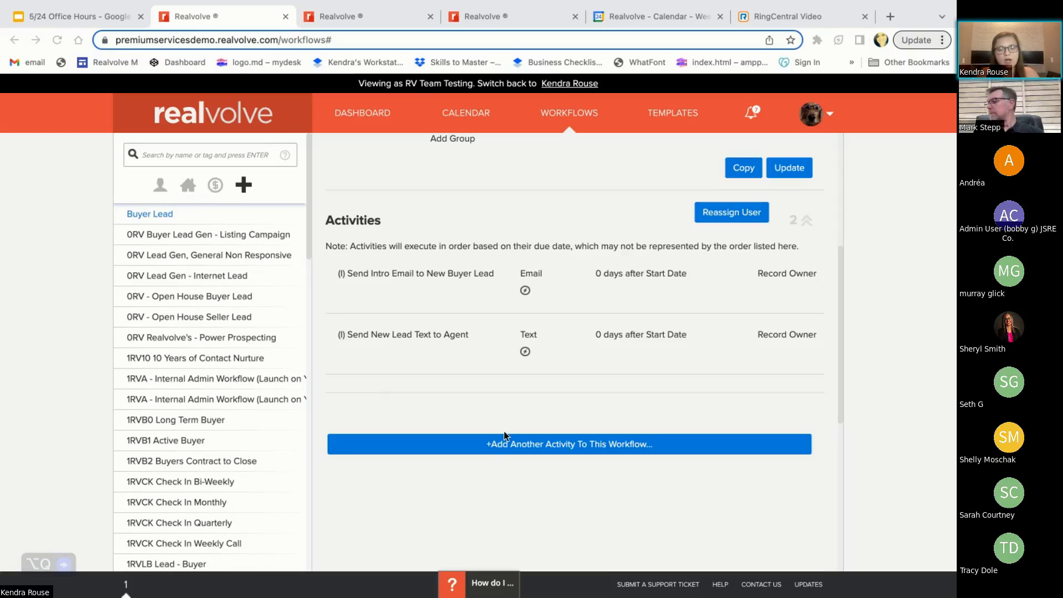
# Start another activity in the Buyer Lead workflow and title it "Make Intro Call"
pyautogui.click(499, 444)
pyautogui.click(486, 446)
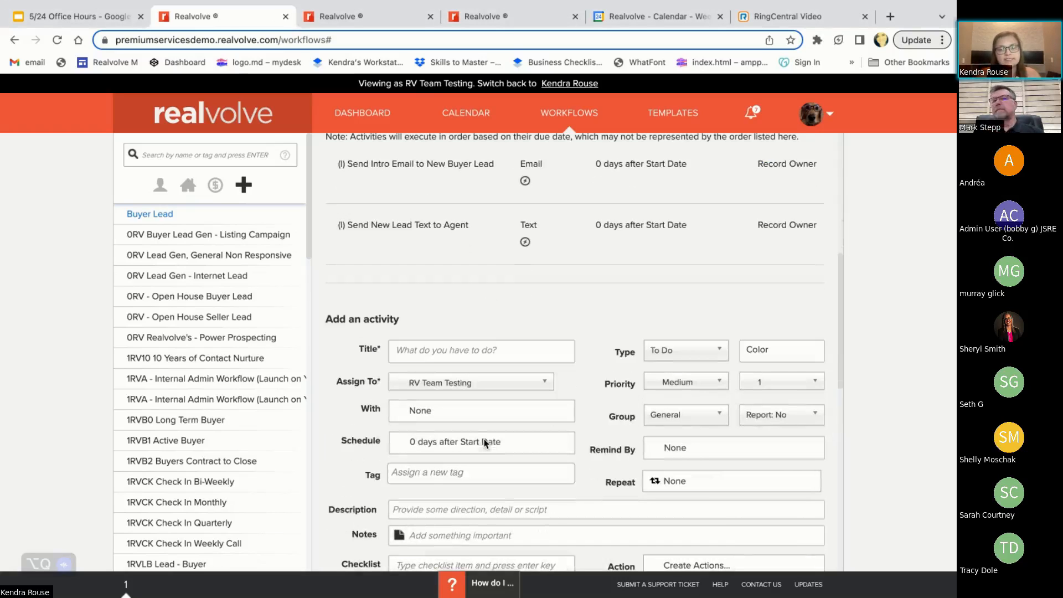
pyautogui.click(408, 348)
pyautogui.write('M')
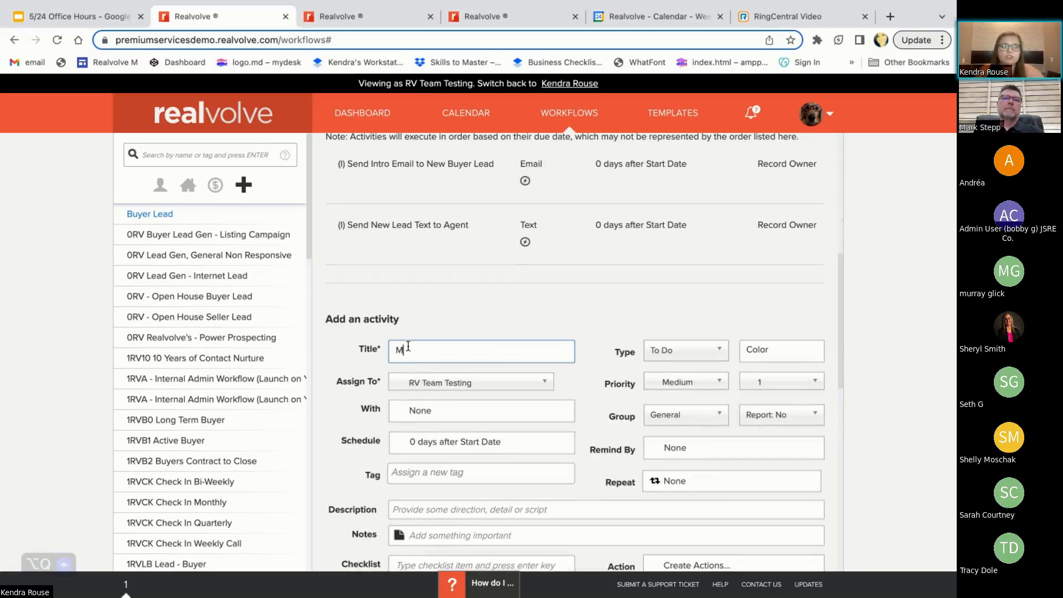
pyautogui.write('ake Intro')
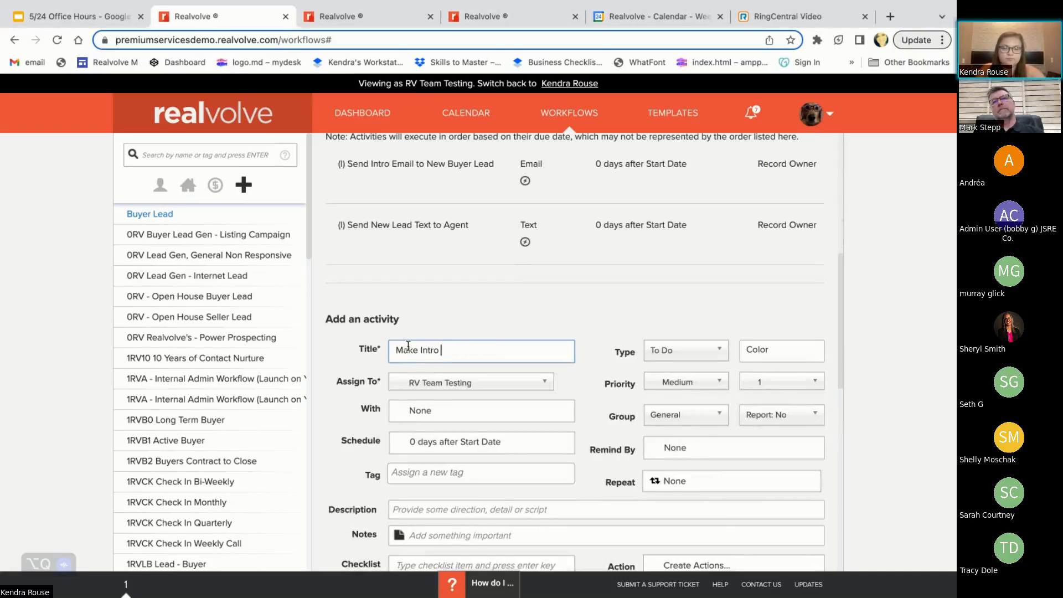
pyautogui.press('super+a')
pyautogui.write('CA')
pyautogui.press('BackSpace')
pyautogui.press('BackSpace')
pyautogui.write('Make')
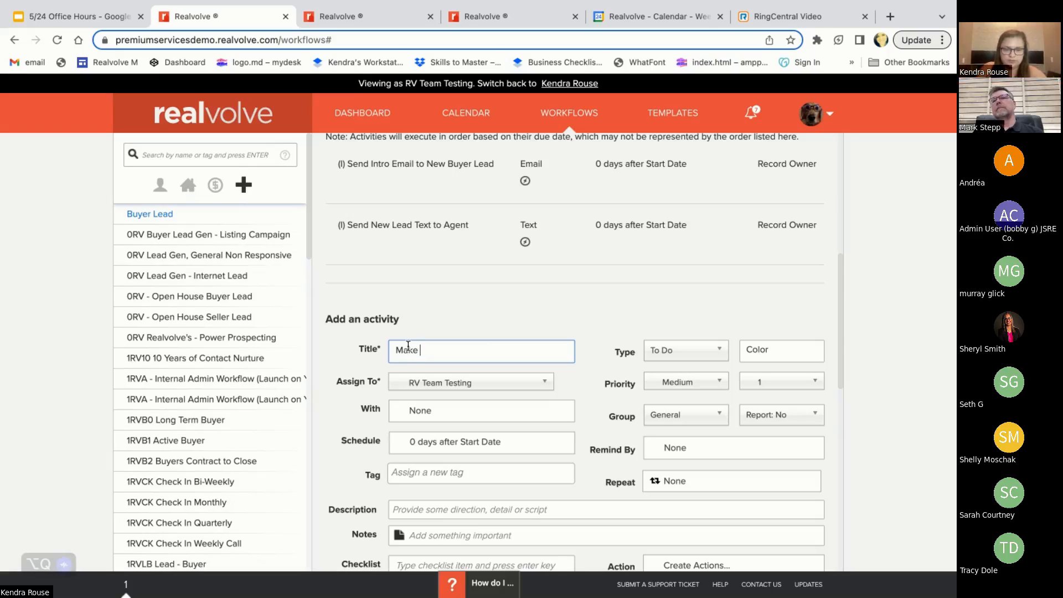
pyautogui.write(' Intro Call')
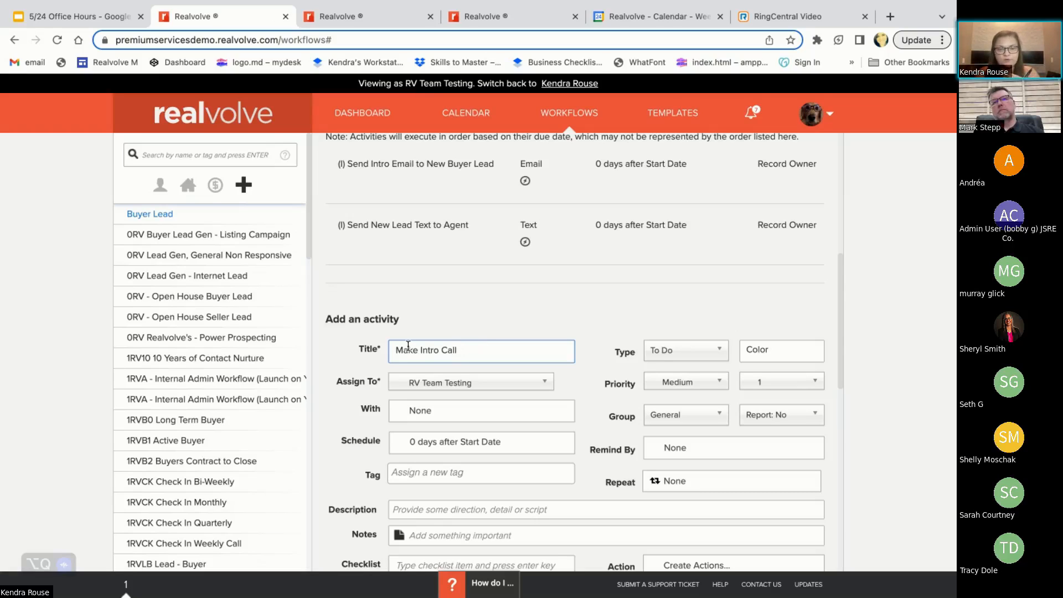
# Extend the activity title with the contact's full-name merge field so it reads "Make Intro Call to [[Contact#FullName]]"
pyautogui.write('[[')
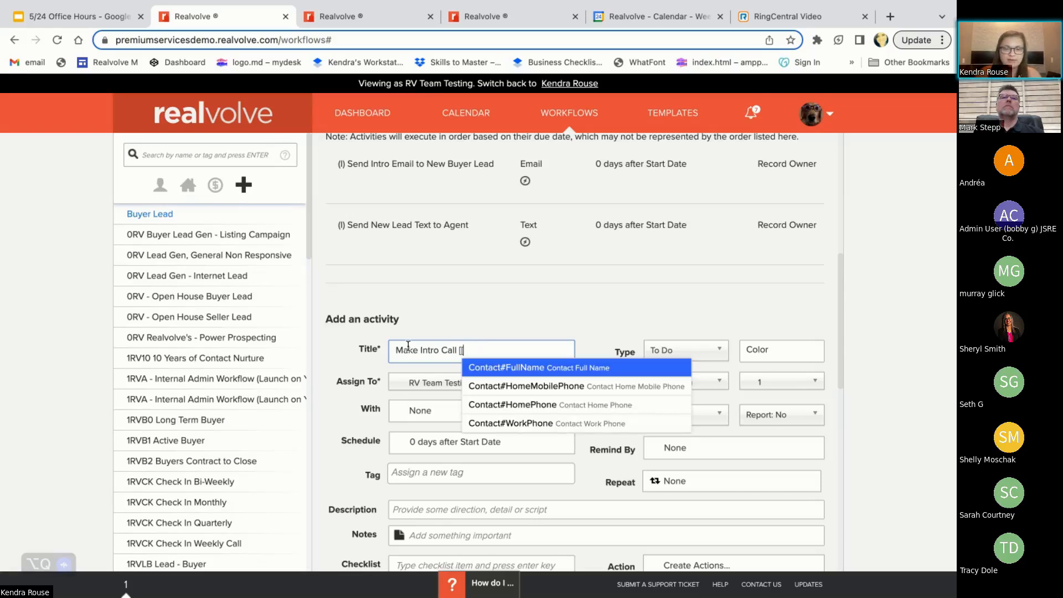
pyautogui.click(491, 369)
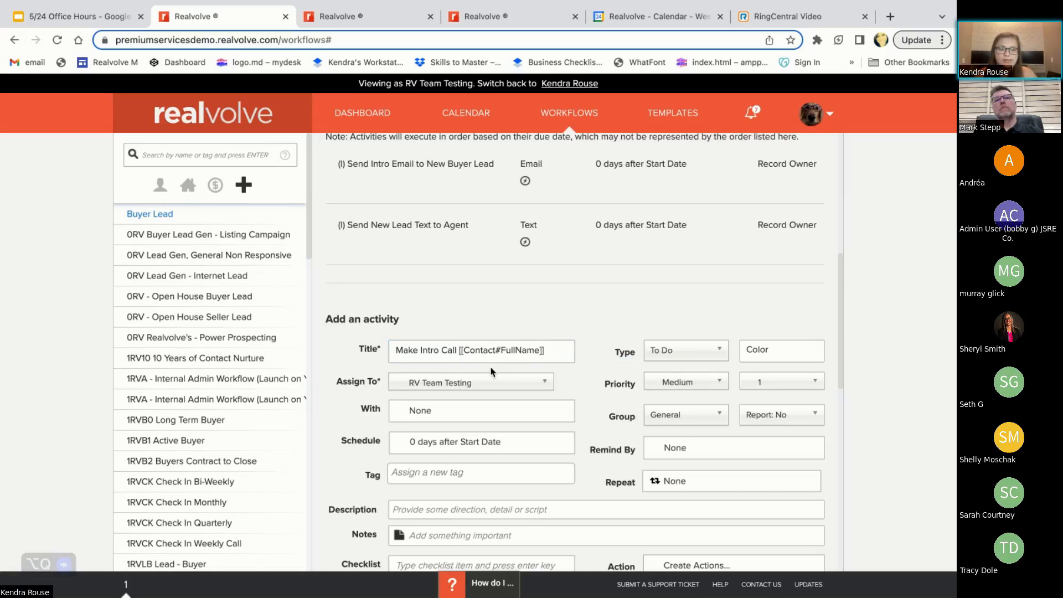
pyautogui.click(454, 349)
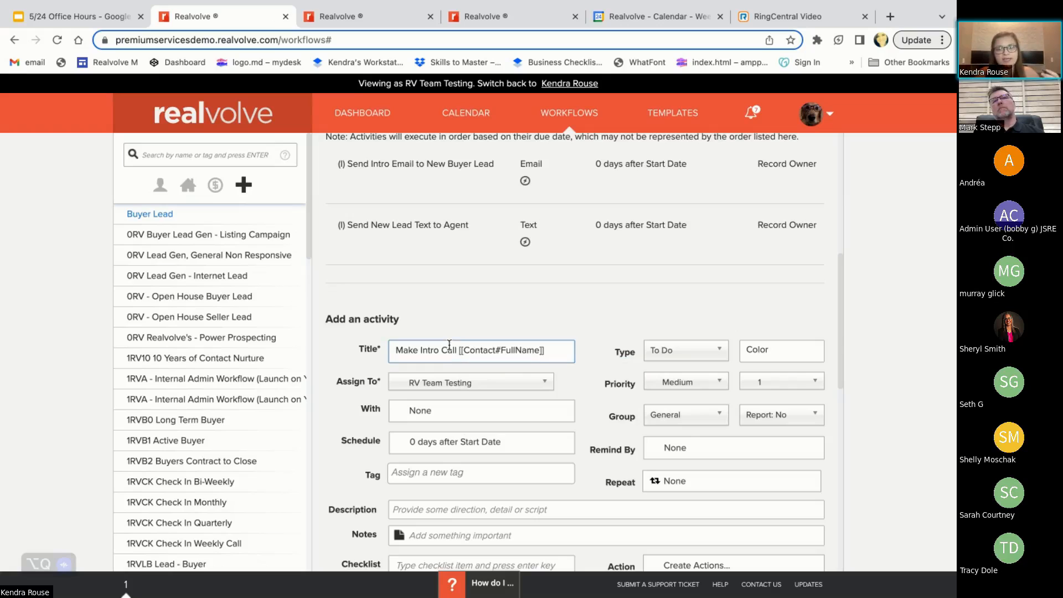
pyautogui.write('to')
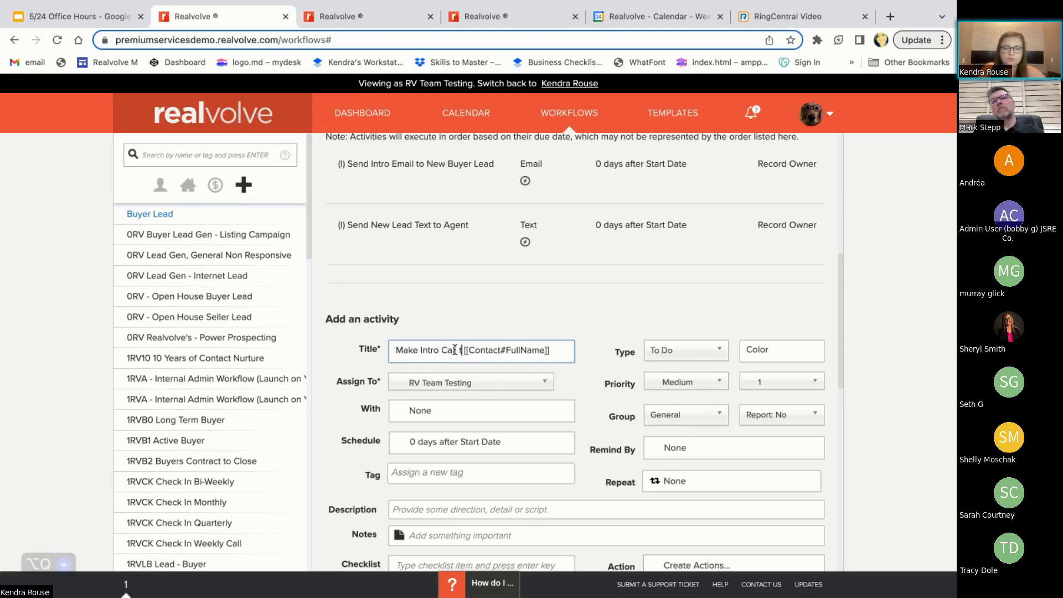
# Assign the intro call activity to the Record Owner
pyautogui.scroll(-2, 569, 370)
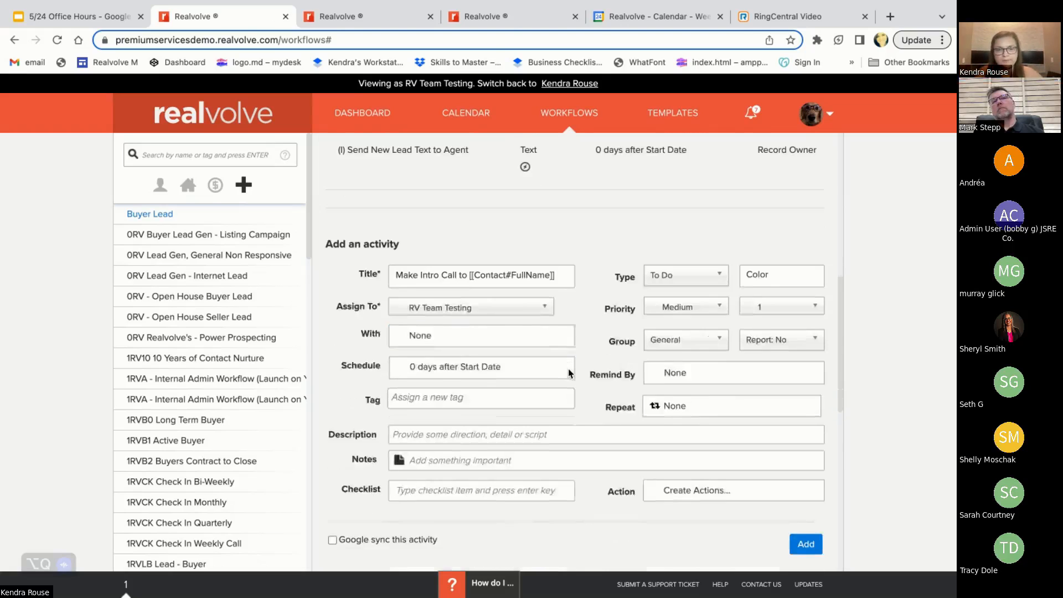
pyautogui.click(462, 305)
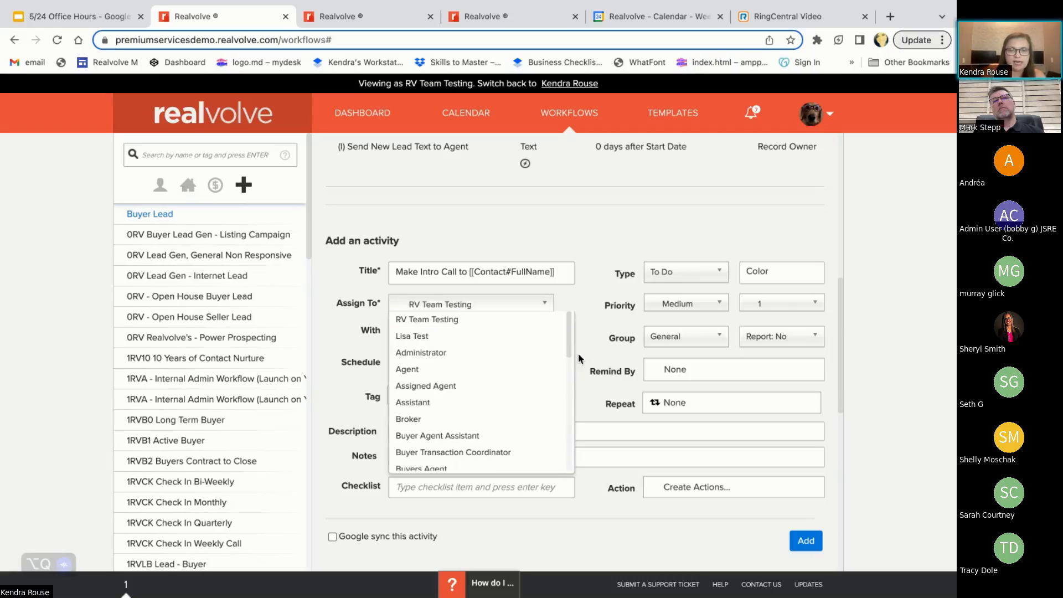
pyautogui.moveTo(569, 354); pyautogui.dragTo(575, 470)
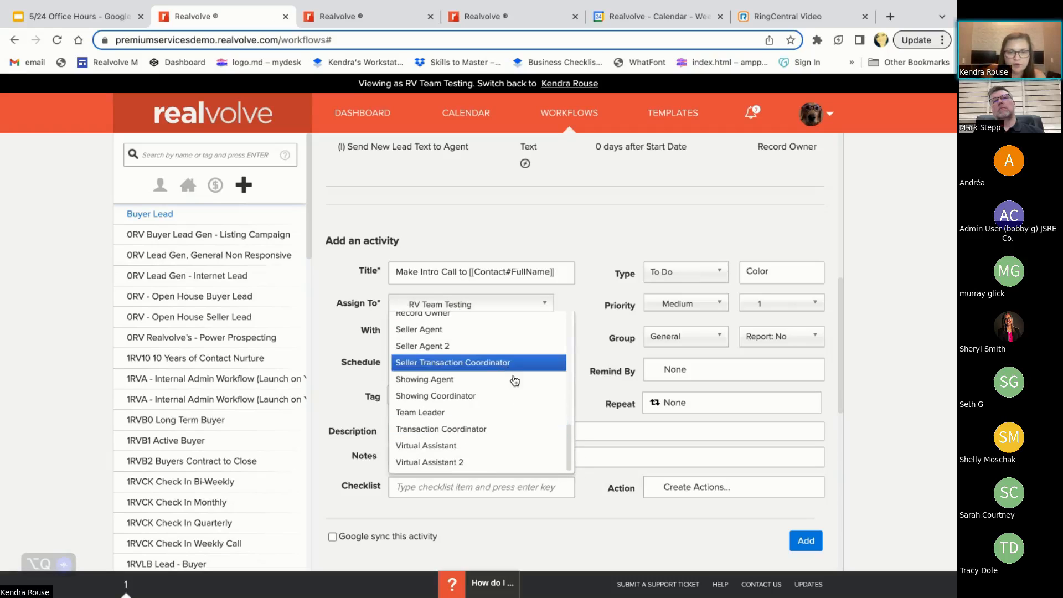
pyautogui.scroll(1, 510, 401)
pyautogui.click(504, 355)
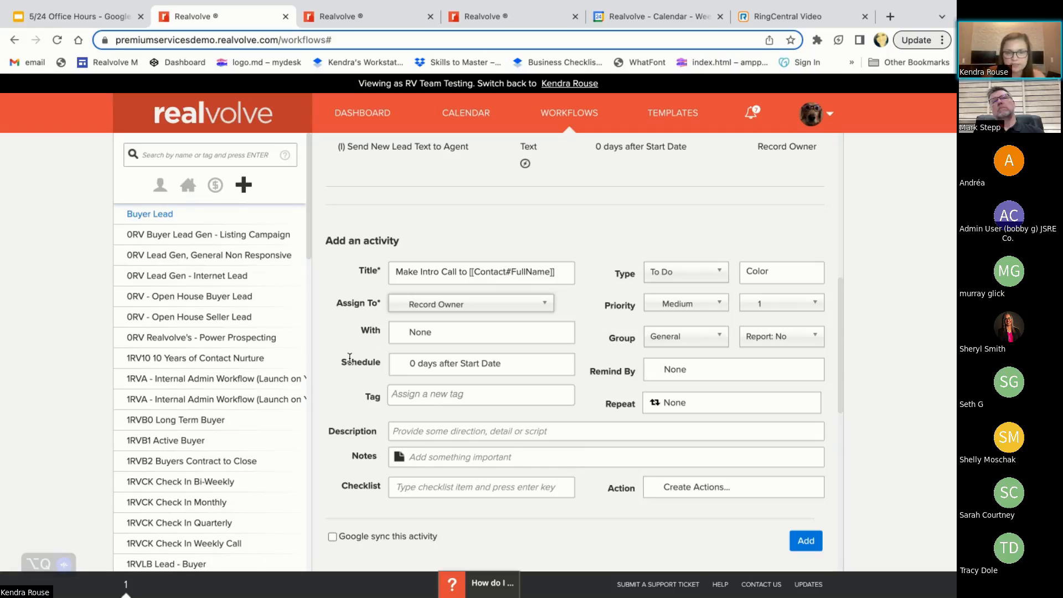
# Add the merge fields [[Contact#HomeMobile]] and [[Contact#Notes]] as checklist items of the intro call activity
pyautogui.scroll(-1, 391, 414)
pyautogui.click(418, 441)
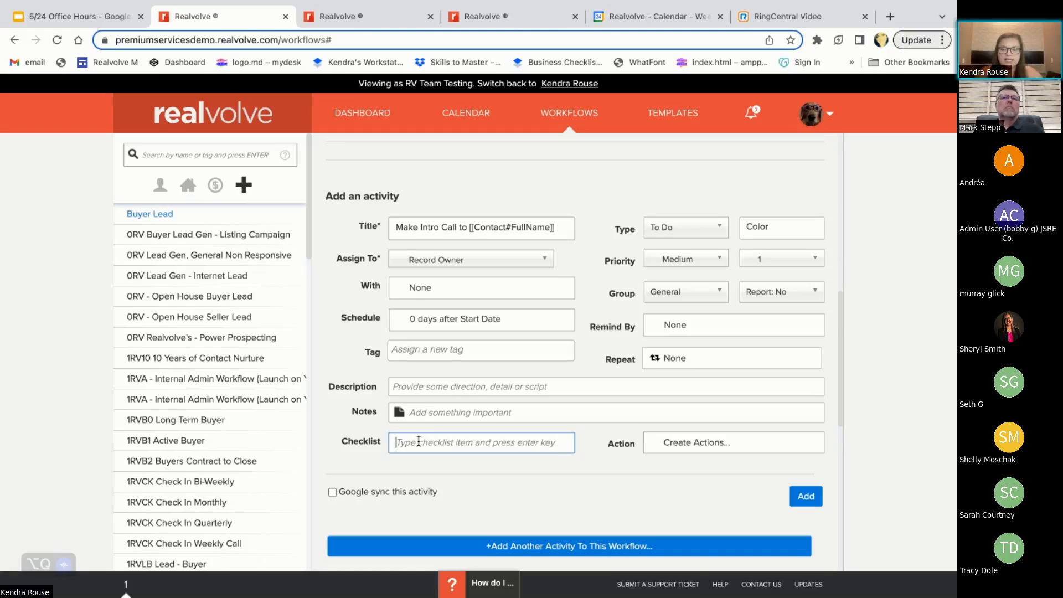
pyautogui.write('[[home')
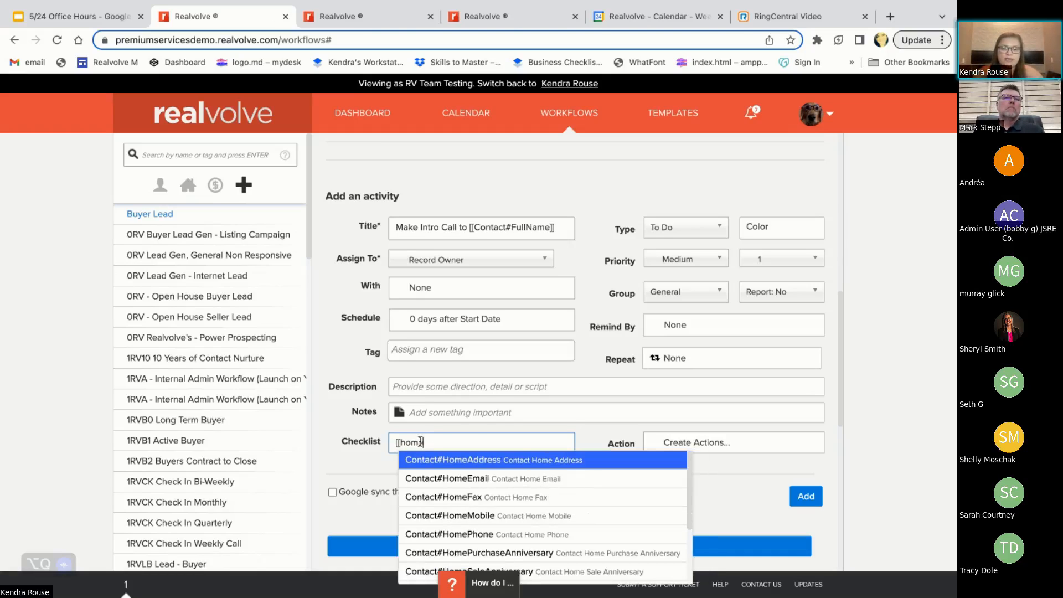
pyautogui.write('mo')
pyautogui.click(437, 459)
pyautogui.press('Return')
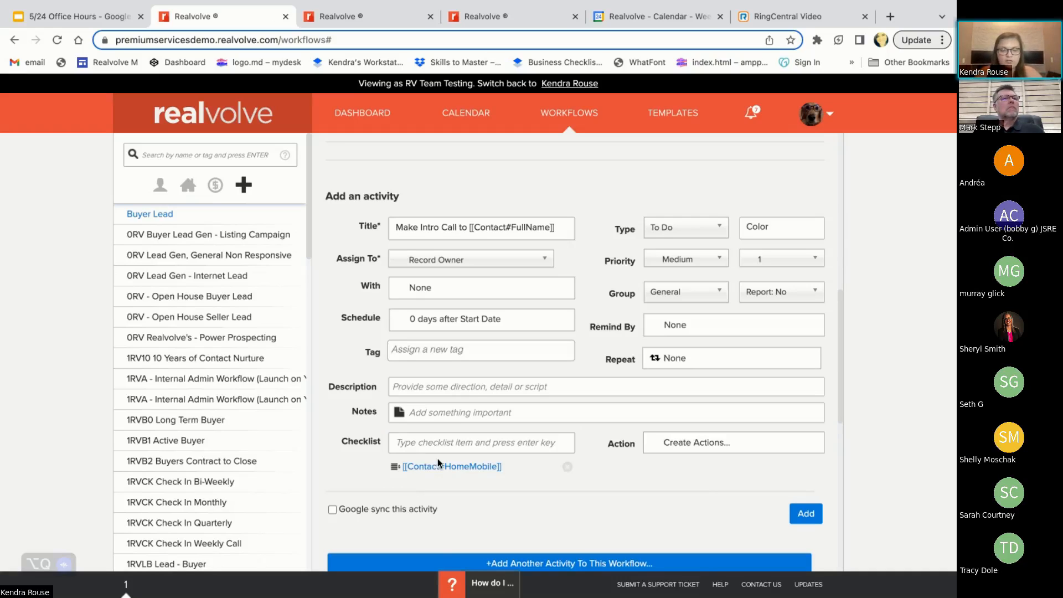
pyautogui.write('[[note')
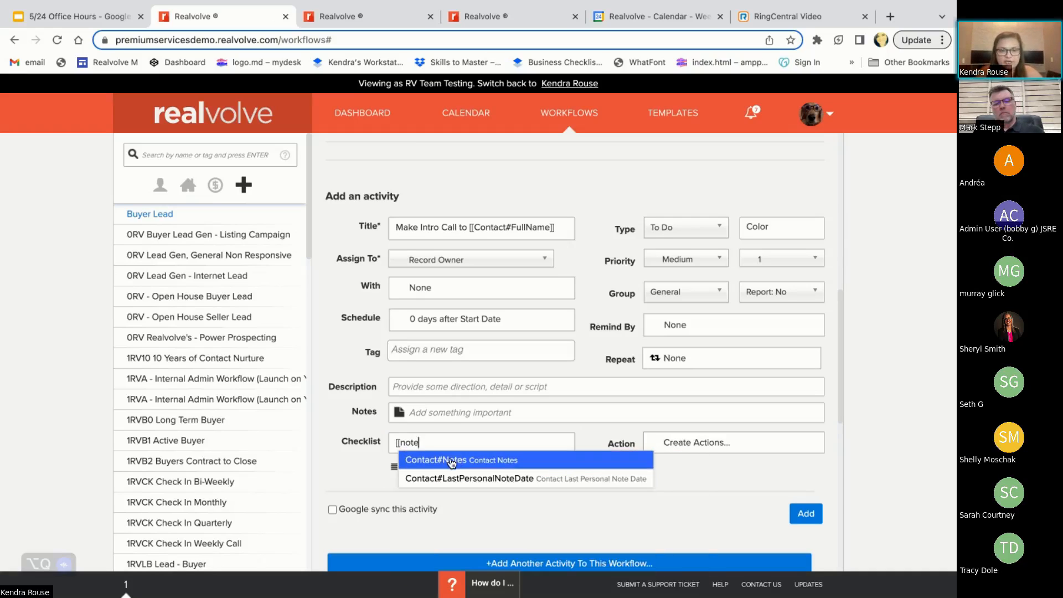
pyautogui.click(449, 460)
pyautogui.press('Return')
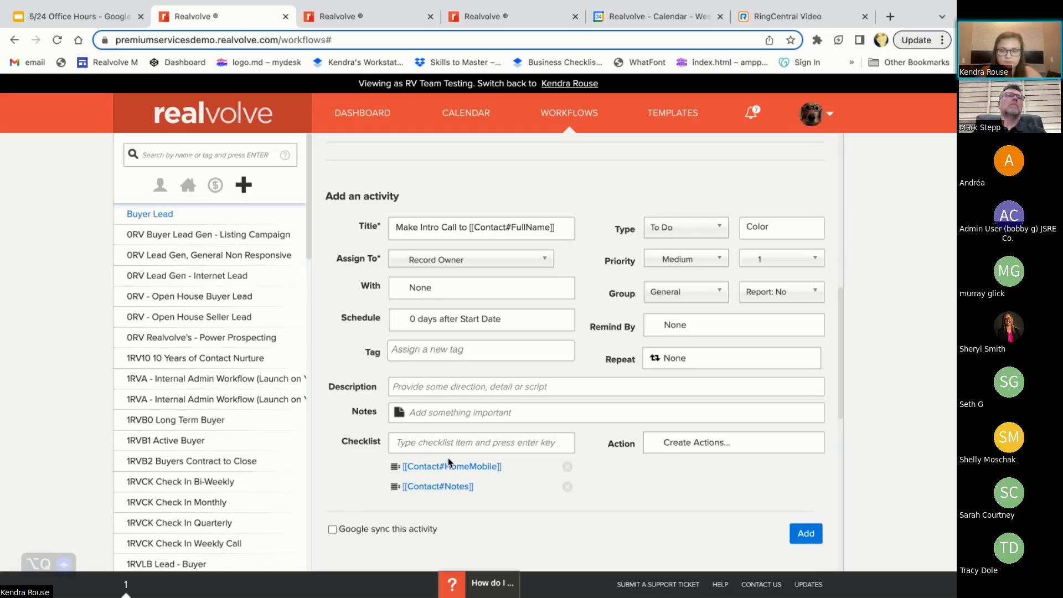
# Add the merge fields [[Contact#Stage]] and [[Contact#ContactStatus]] as further checklist items
pyautogui.write('[[')
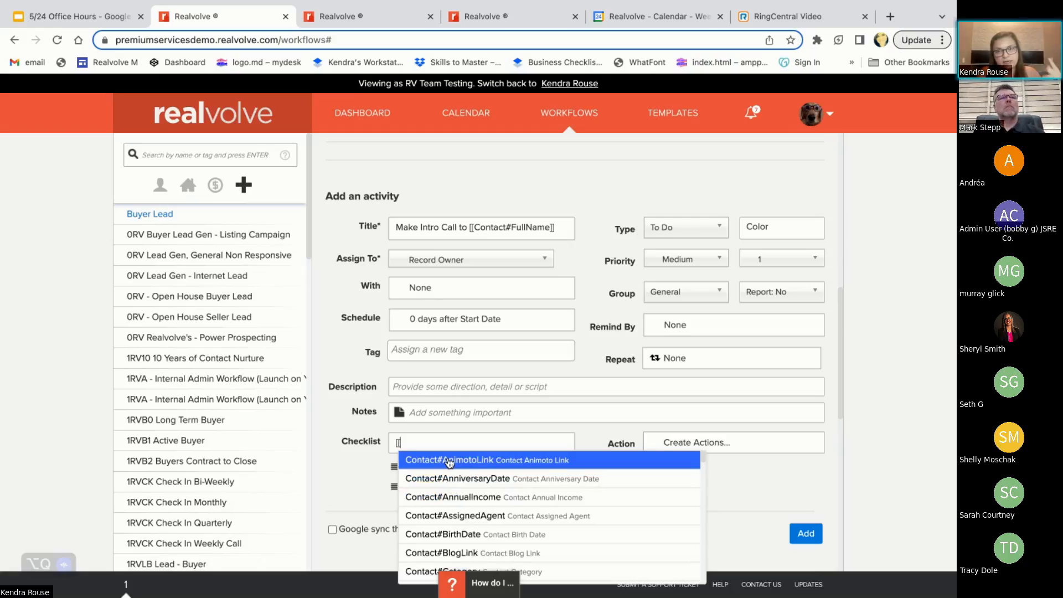
pyautogui.write('stage')
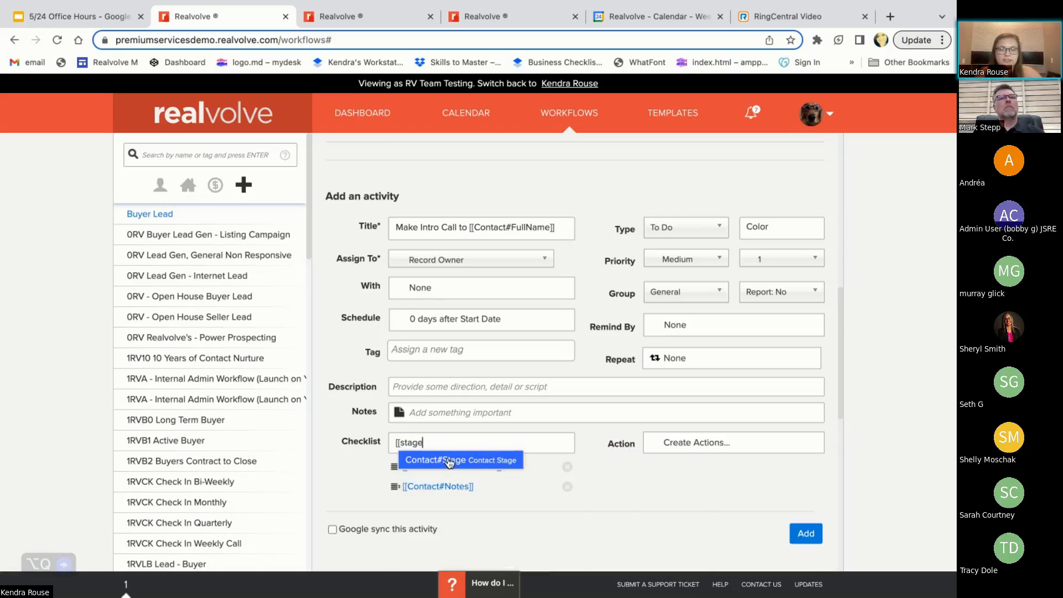
pyautogui.click(468, 468)
pyautogui.press('Return')
pyautogui.write('[')
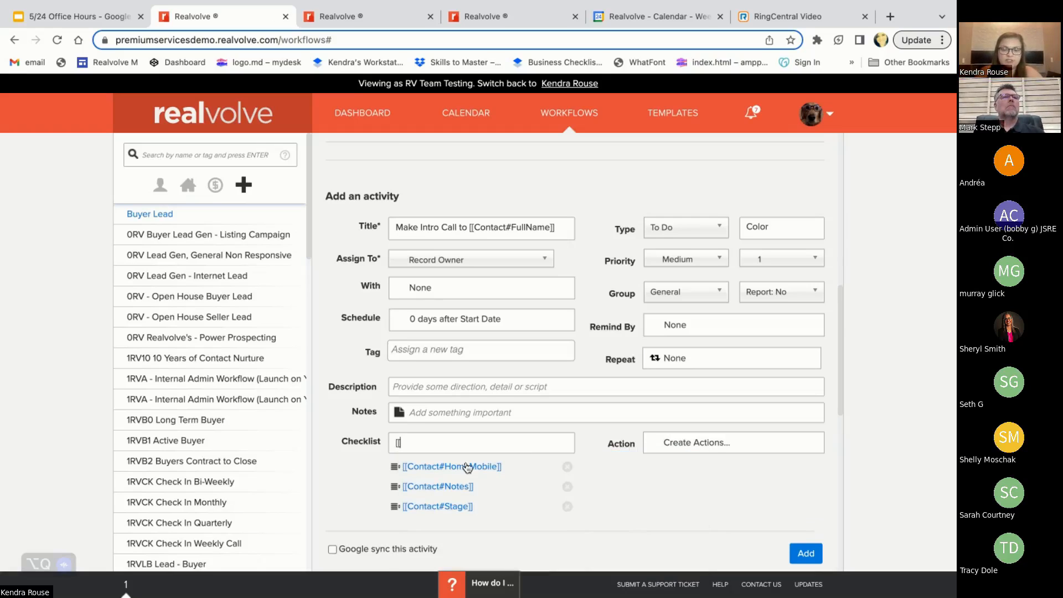
pyautogui.write('[stat')
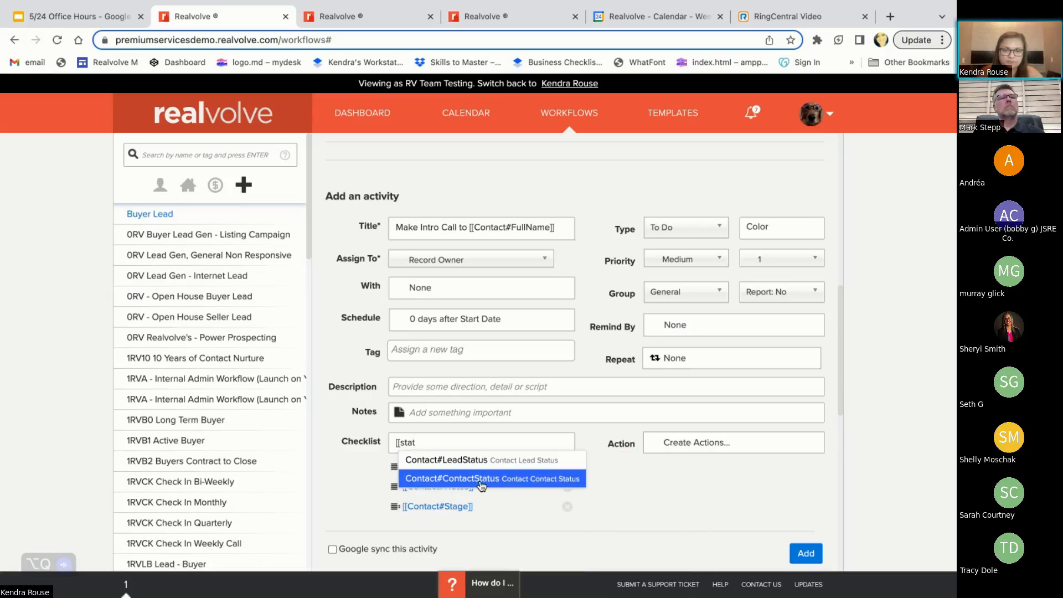
pyautogui.click(481, 486)
pyautogui.press('Return')
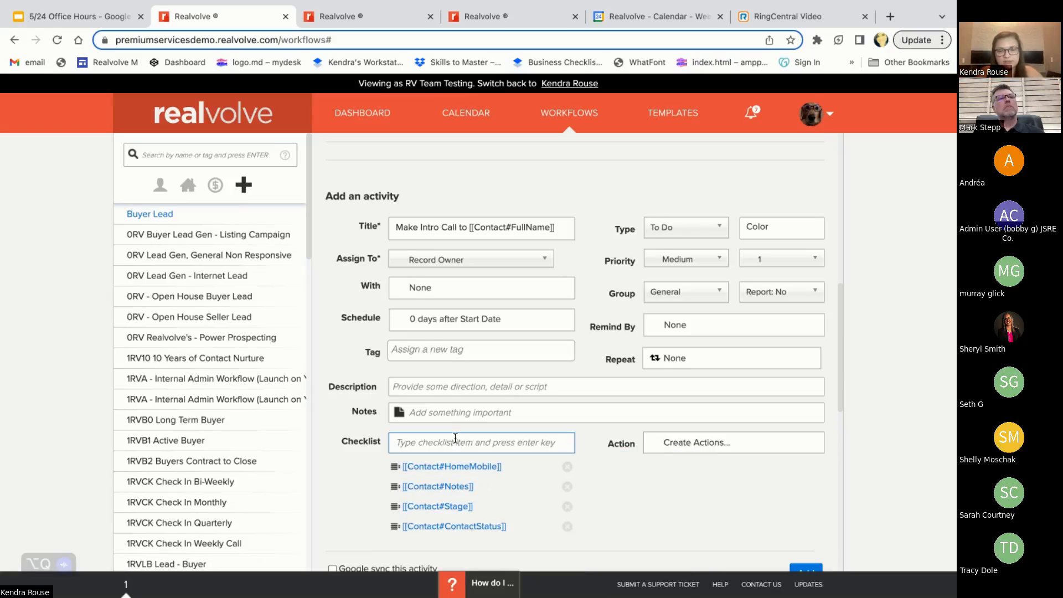
# Add the merge field [[Contact#LastCallDate]] as a checklist item
pyautogui.write('[[last')
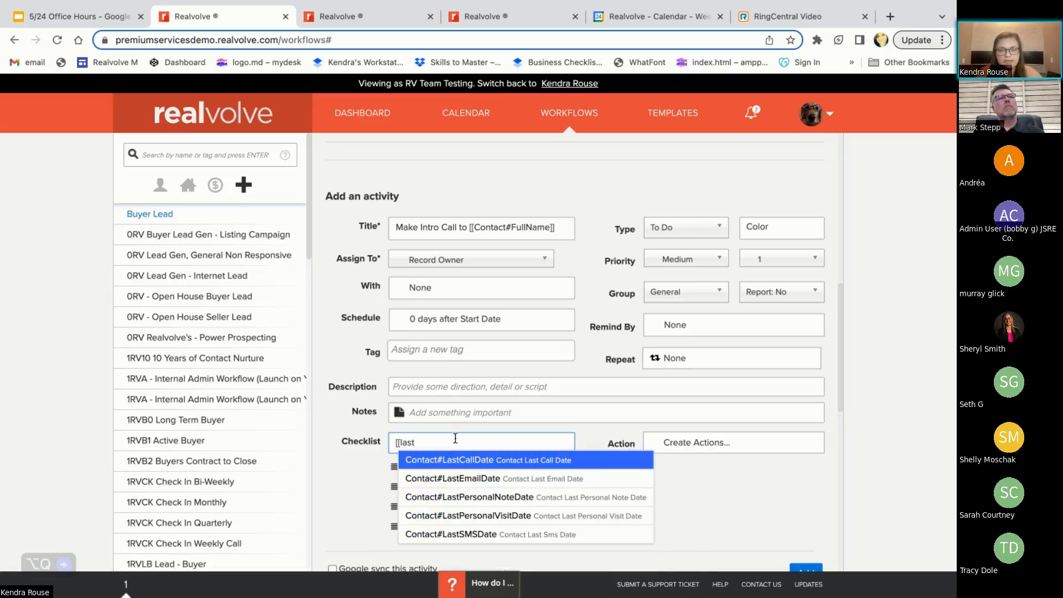
pyautogui.click(438, 462)
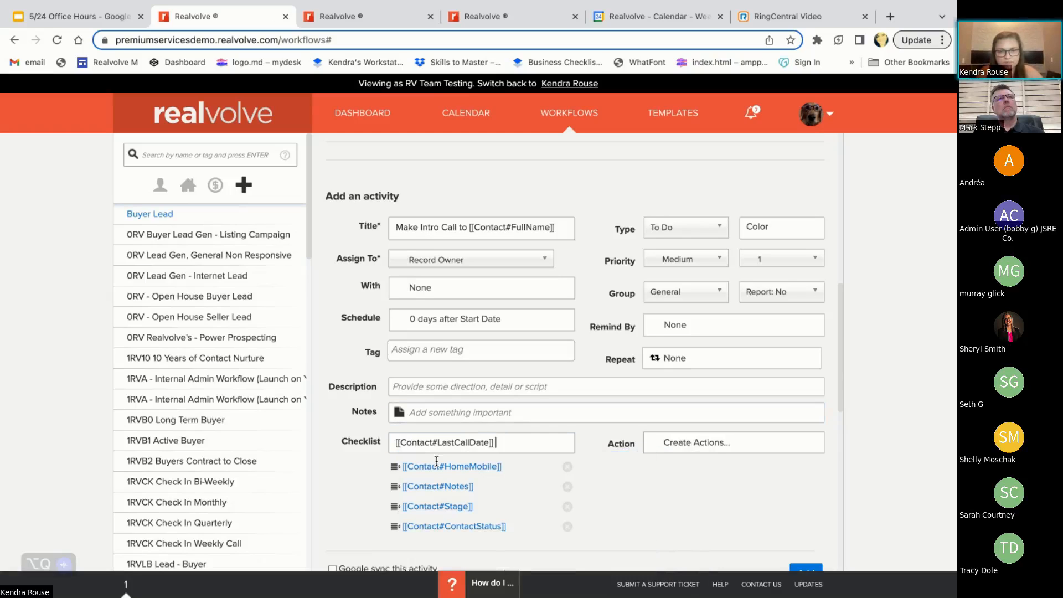
pyautogui.press('Return')
pyautogui.scroll(-1, 437, 461)
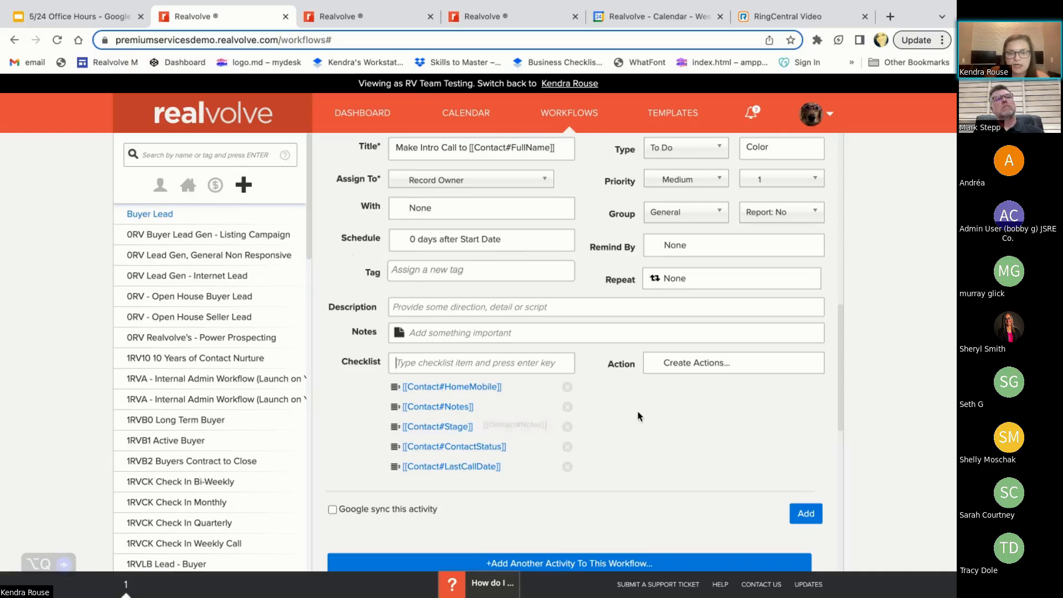
pyautogui.scroll(1, 636, 415)
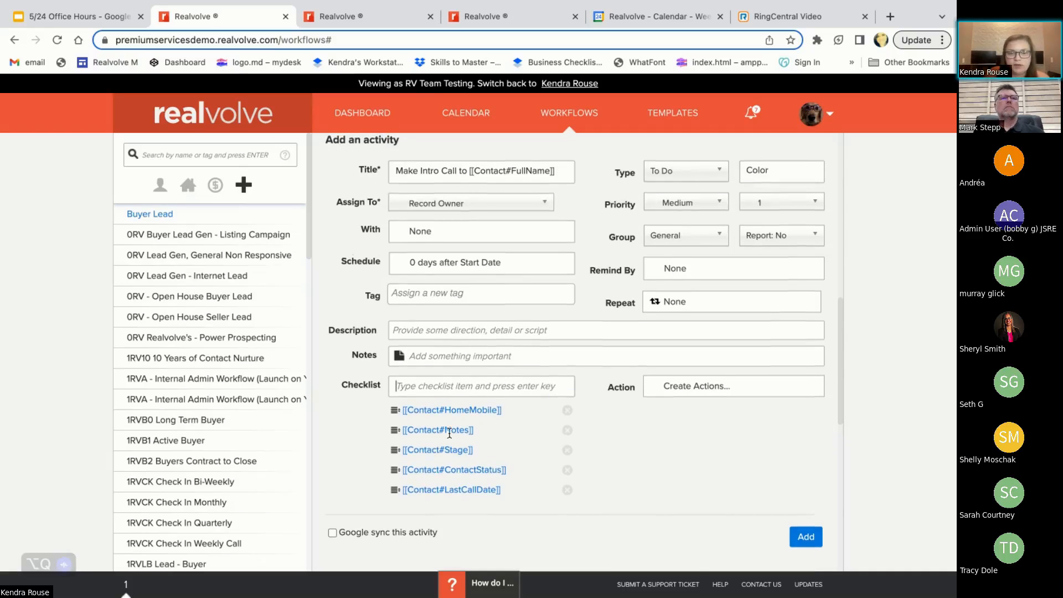
pyautogui.scroll(1, 714, 468)
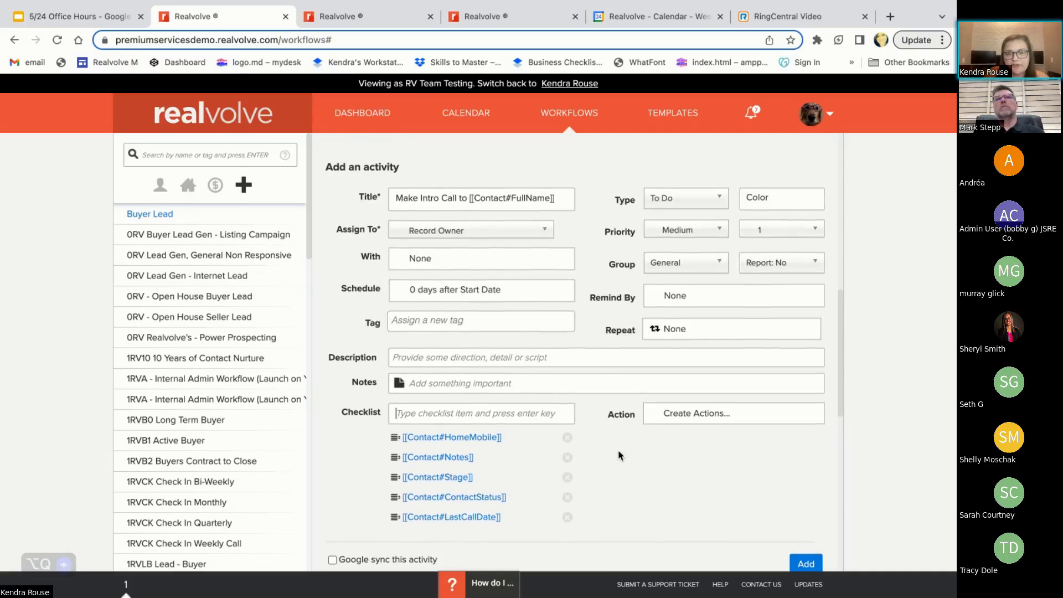
pyautogui.scroll(-3, 617, 451)
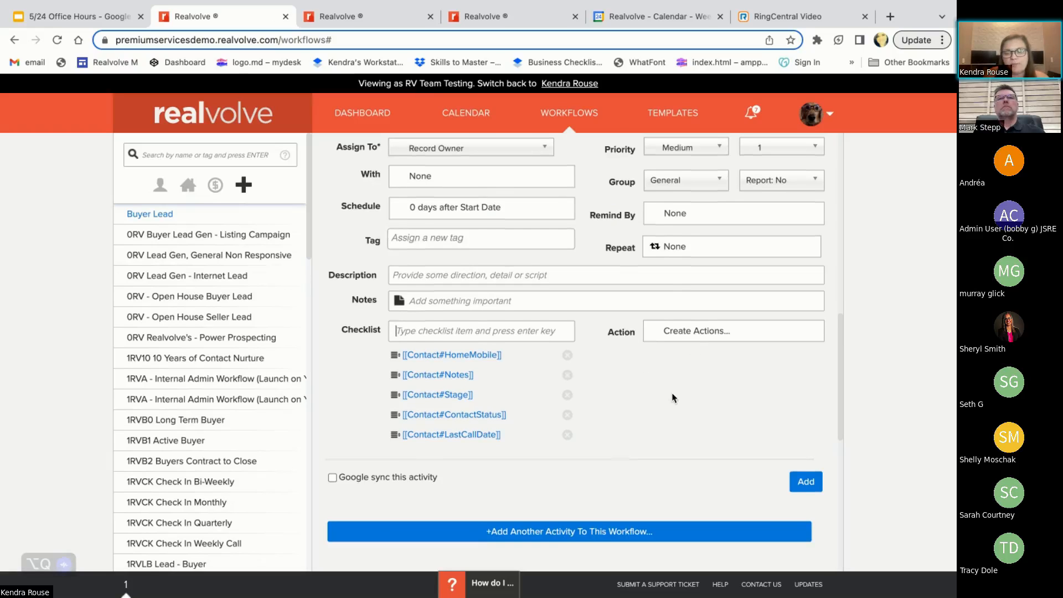
pyautogui.scroll(1, 672, 393)
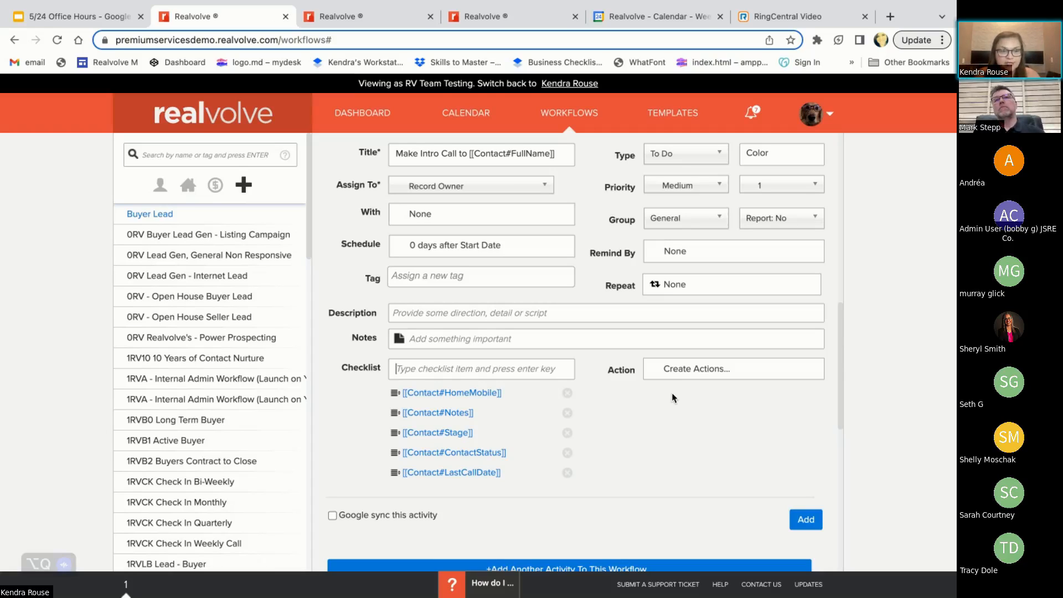
# Create a new action for the intro call activity titled "Start Active Buyer Workflow"
pyautogui.click(687, 370)
pyautogui.scroll(-1, 635, 421)
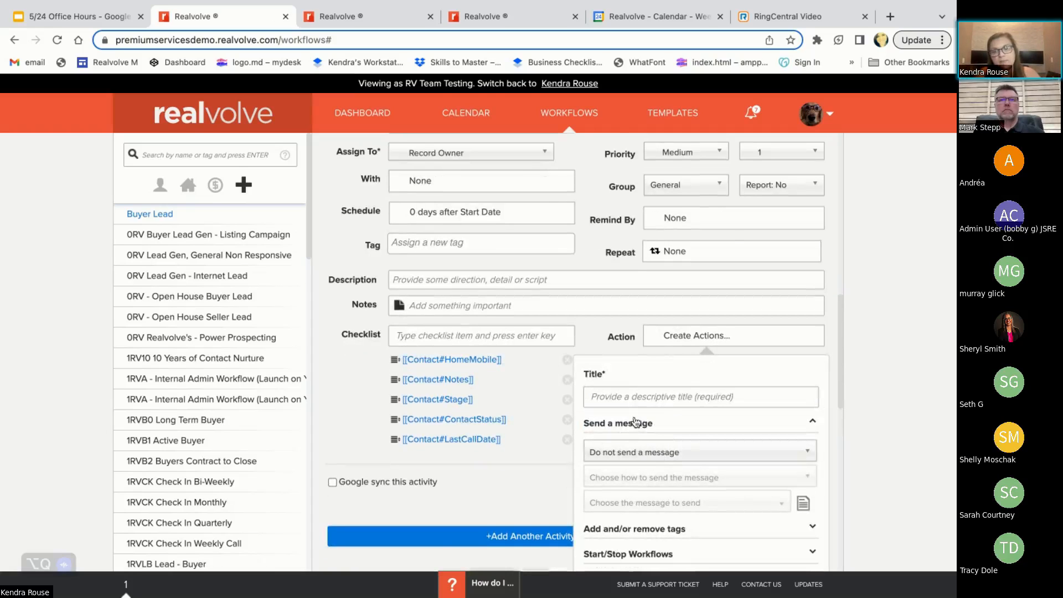
pyautogui.click(621, 394)
pyautogui.write('Sta')
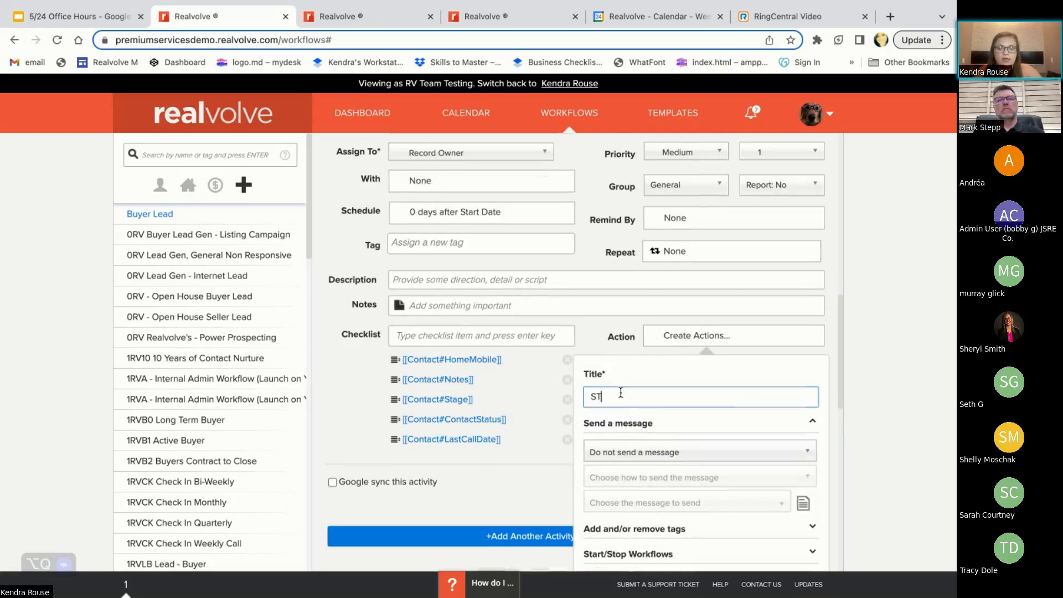
pyautogui.press('BackSpace')
pyautogui.press('BackSpace')
pyautogui.write('tart')
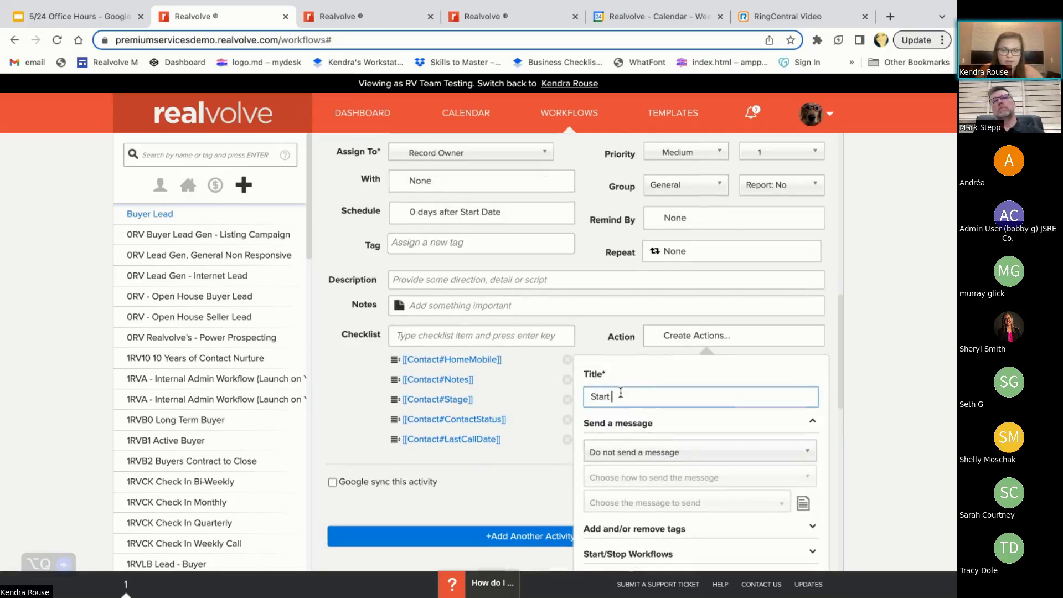
pyautogui.write(' Acti')
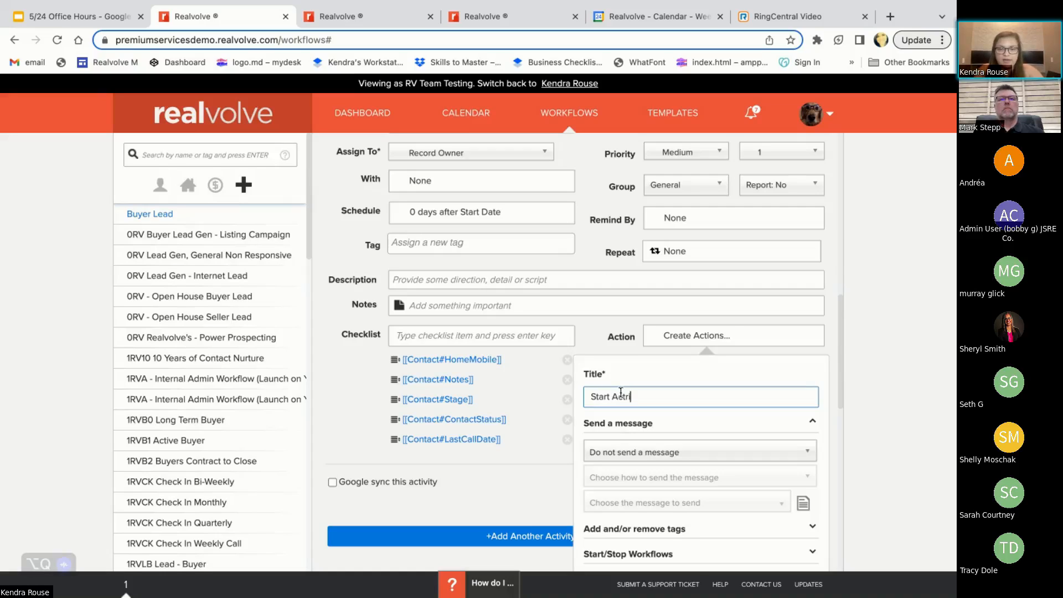
pyautogui.write('ve Buy')
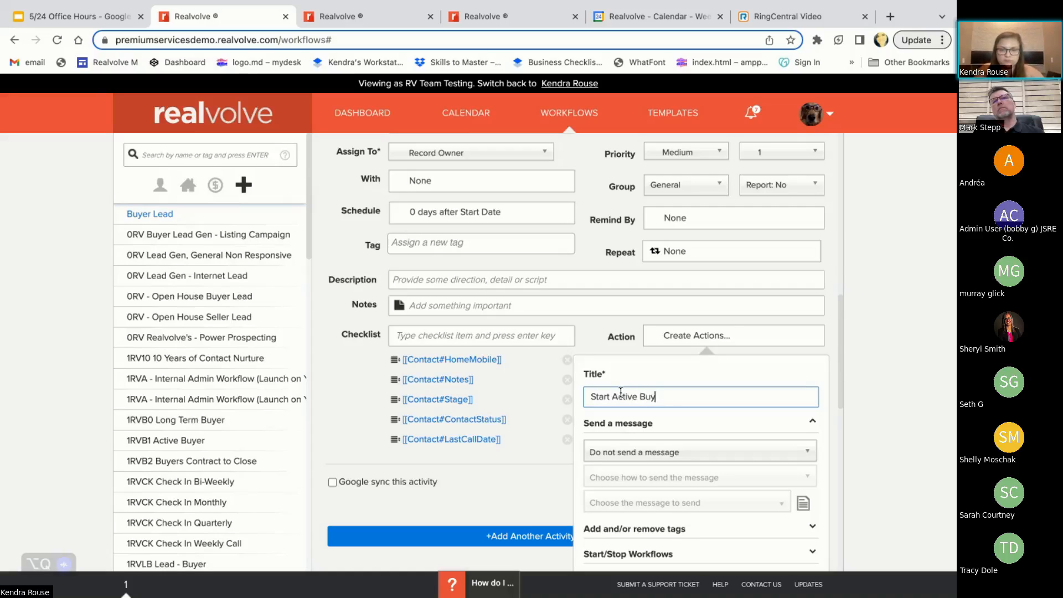
pyautogui.write('er Workflow')
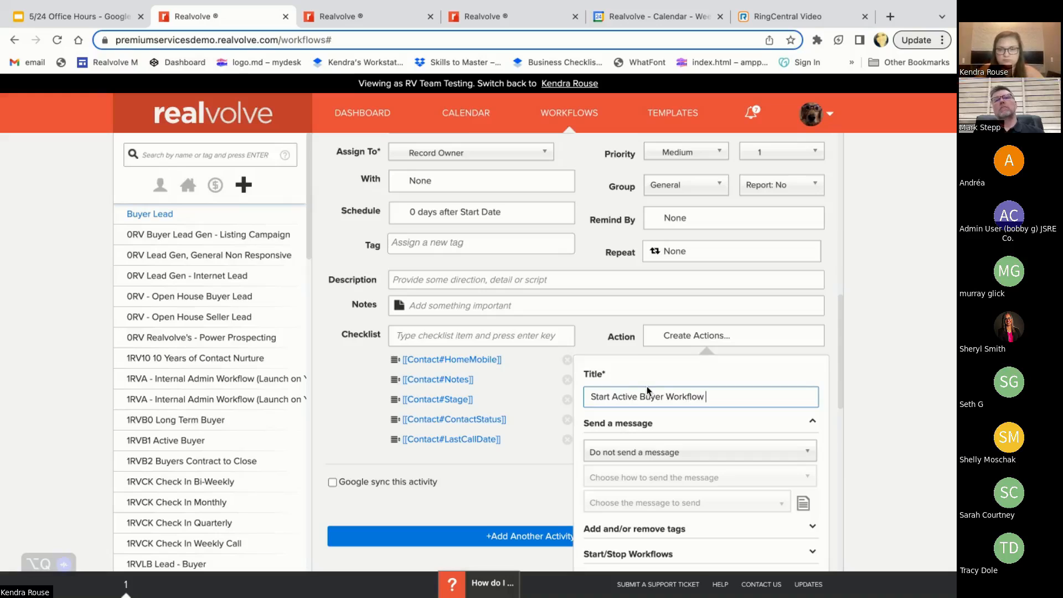
# Set the action to start the 1RVB1 Active Buyer workflow
pyautogui.scroll(-2, 648, 392)
pyautogui.scroll(-1, 647, 390)
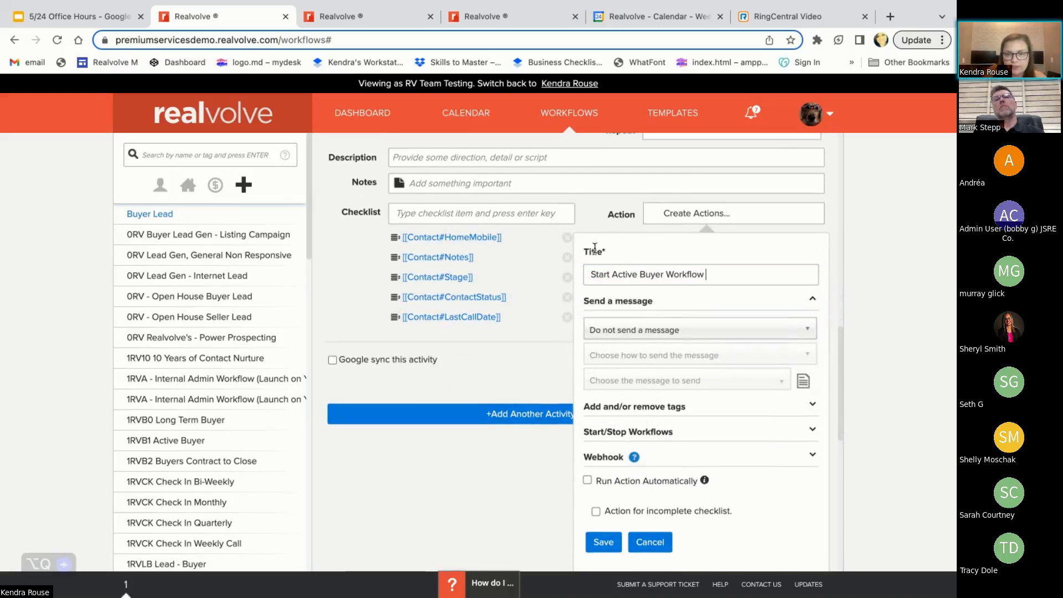
pyautogui.click(665, 438)
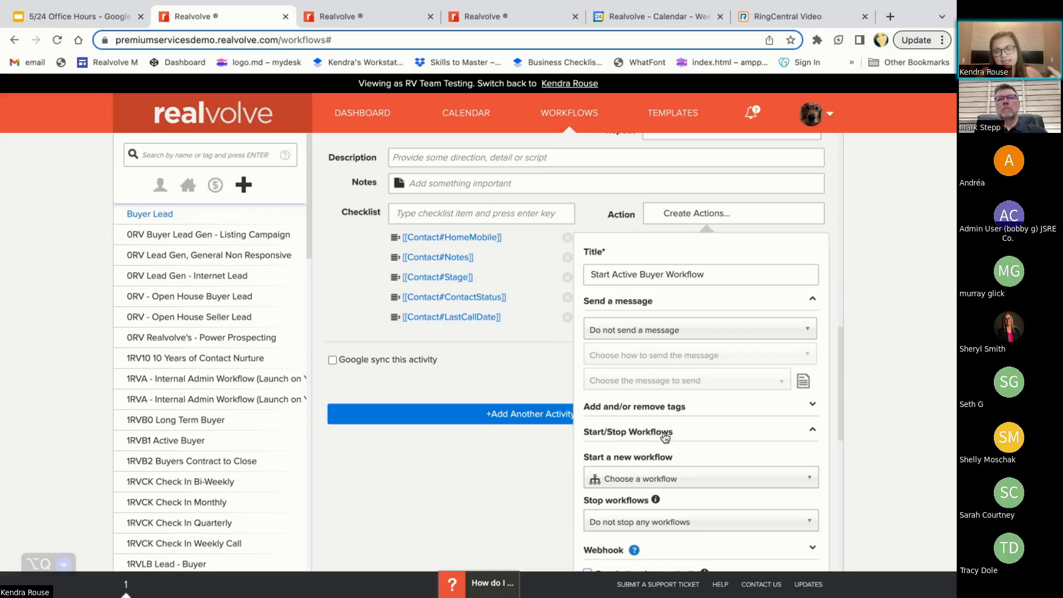
pyautogui.click(665, 434)
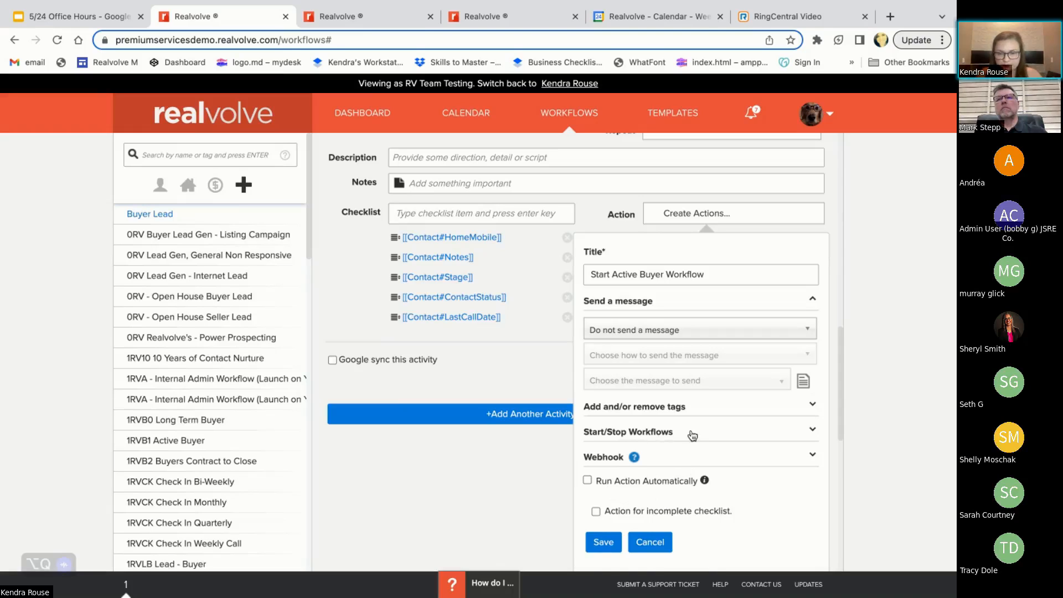
pyautogui.click(693, 436)
pyautogui.scroll(-2, 659, 490)
pyautogui.click(652, 415)
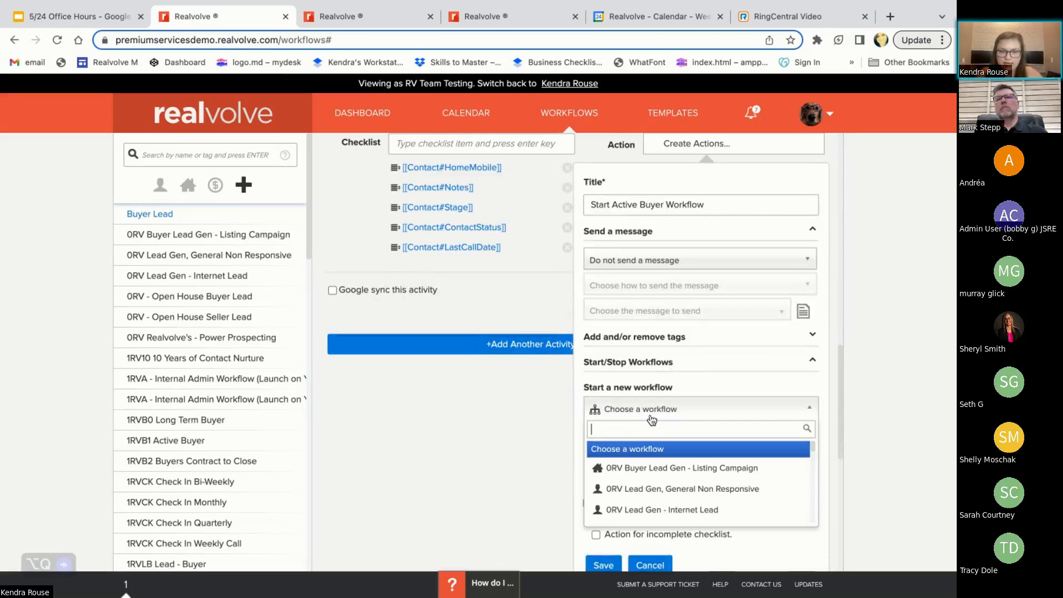
pyautogui.write('active')
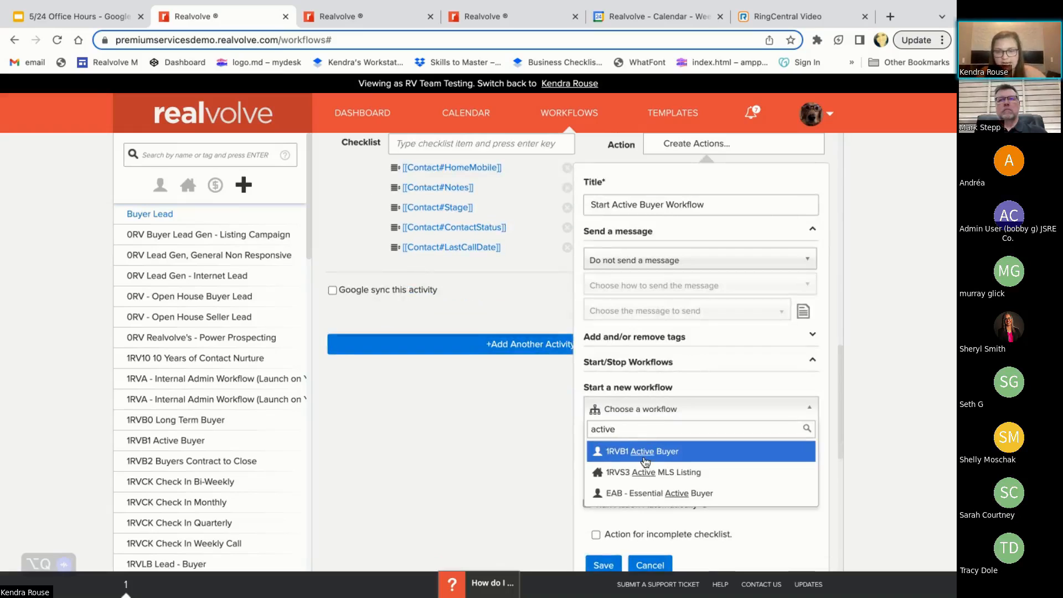
pyautogui.click(645, 462)
# Have the action stop selective workflows, choosing Buyer Lead as the one to stop, and save the action
pyautogui.click(638, 451)
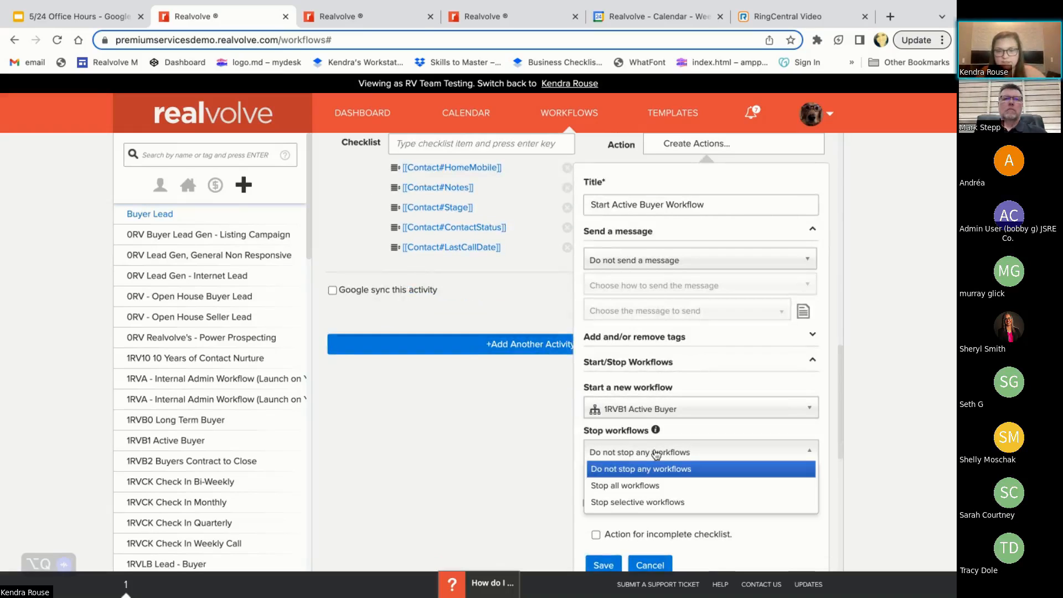
pyautogui.click(642, 503)
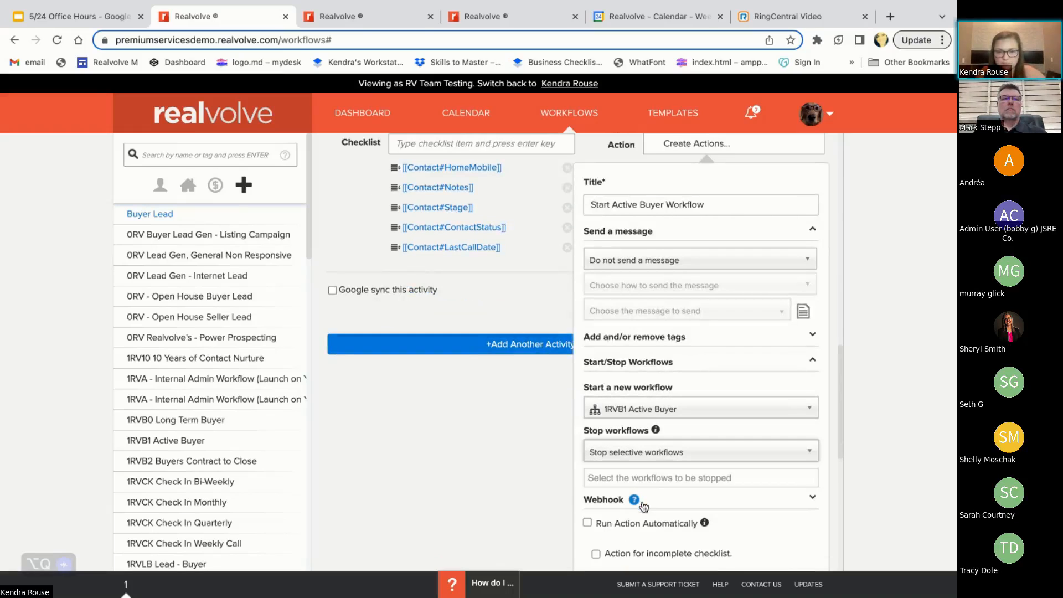
pyautogui.click(623, 478)
pyautogui.write('lead buyer')
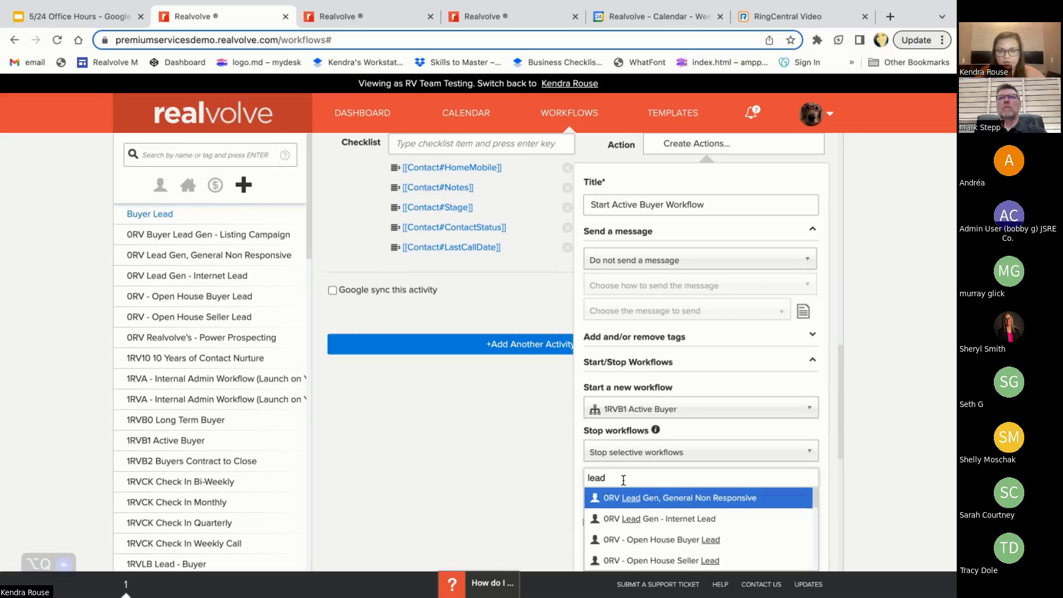
pyautogui.press('BackSpace')
pyautogui.press('BackSpace')
pyautogui.press('BackSpace')
pyautogui.press('BackSpace')
pyautogui.press('BackSpace')
pyautogui.press('BackSpace')
pyautogui.press('BackSpace')
pyautogui.press('BackSpace')
pyautogui.press('BackSpace')
pyautogui.press('BackSpace')
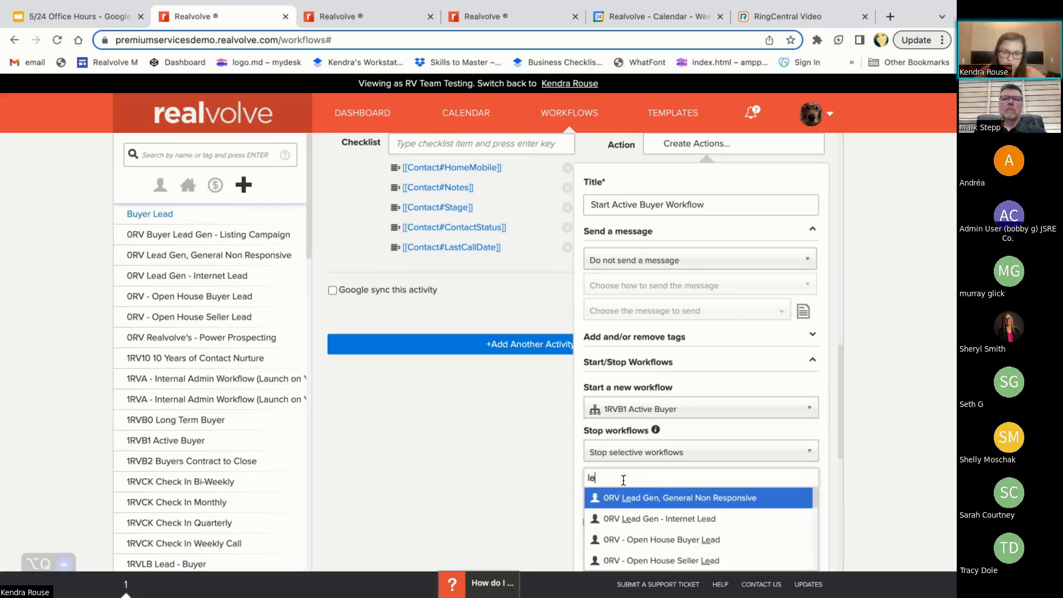
pyautogui.write('buyer lead')
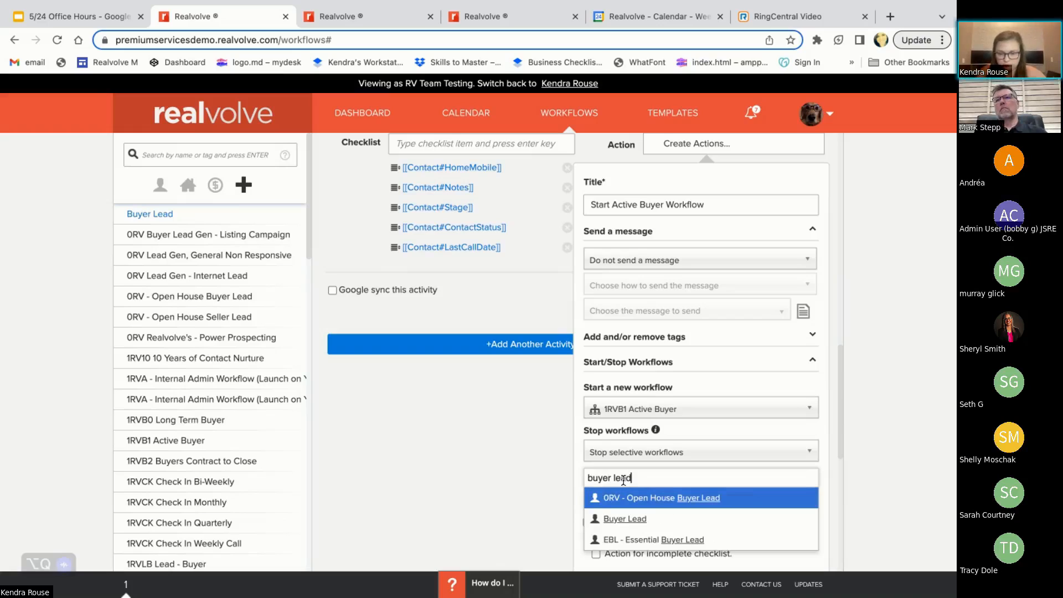
pyautogui.click(619, 519)
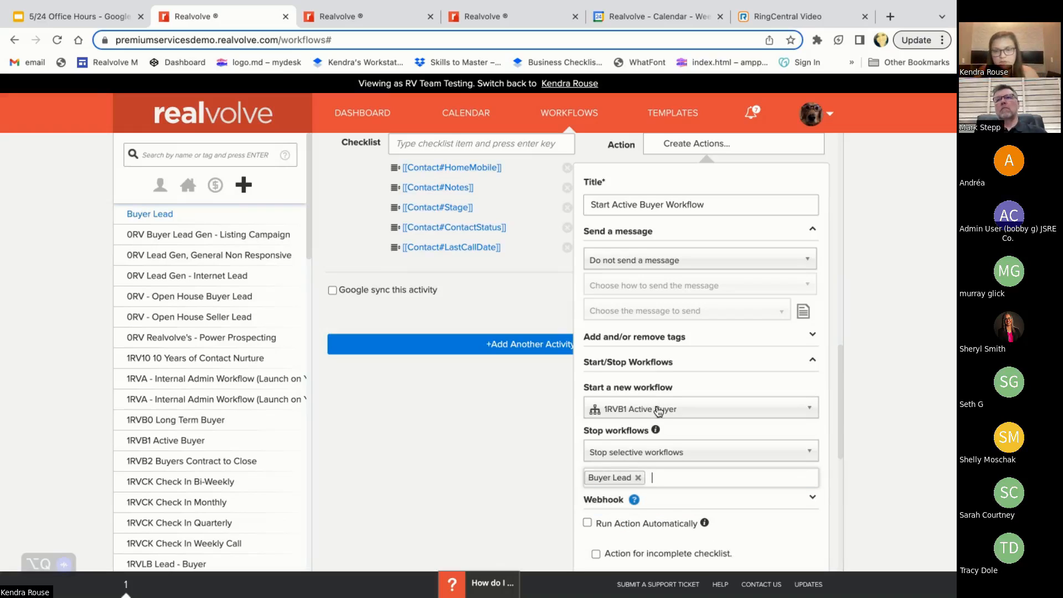
pyautogui.scroll(2, 637, 422)
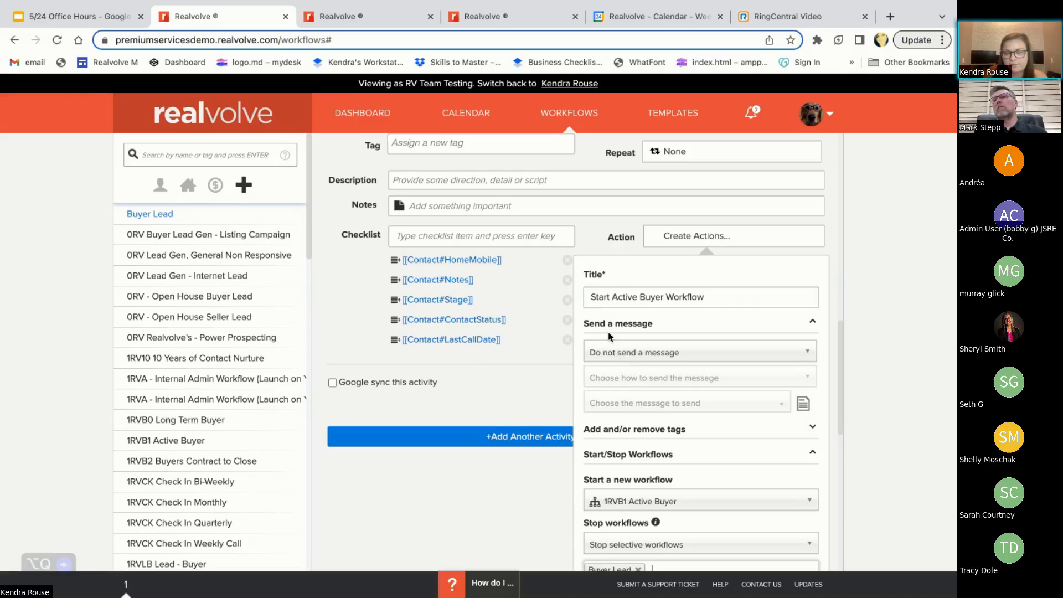
pyautogui.scroll(-1, 608, 336)
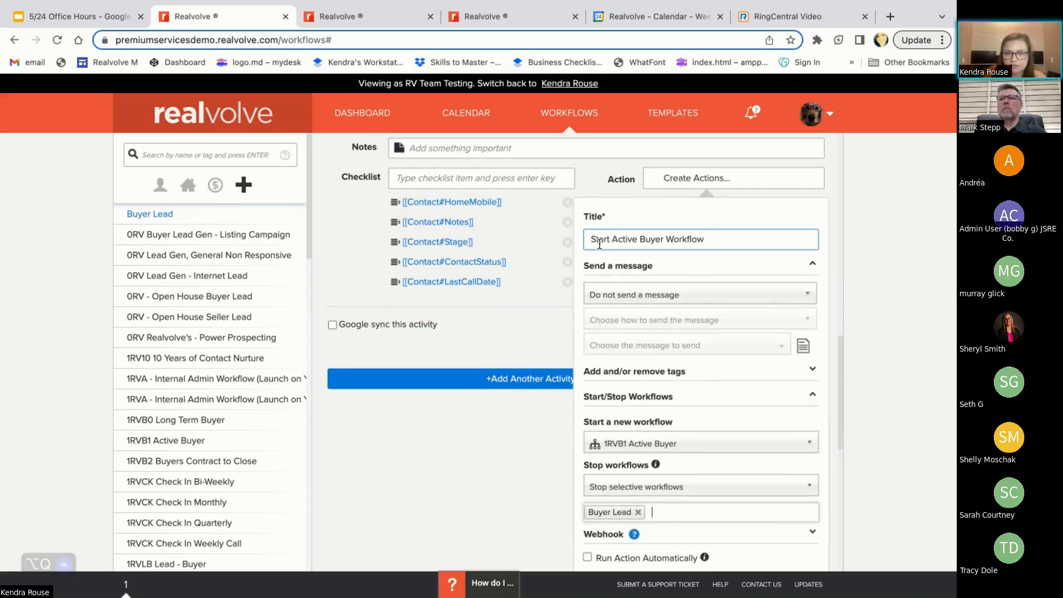
pyautogui.scroll(-2, 647, 465)
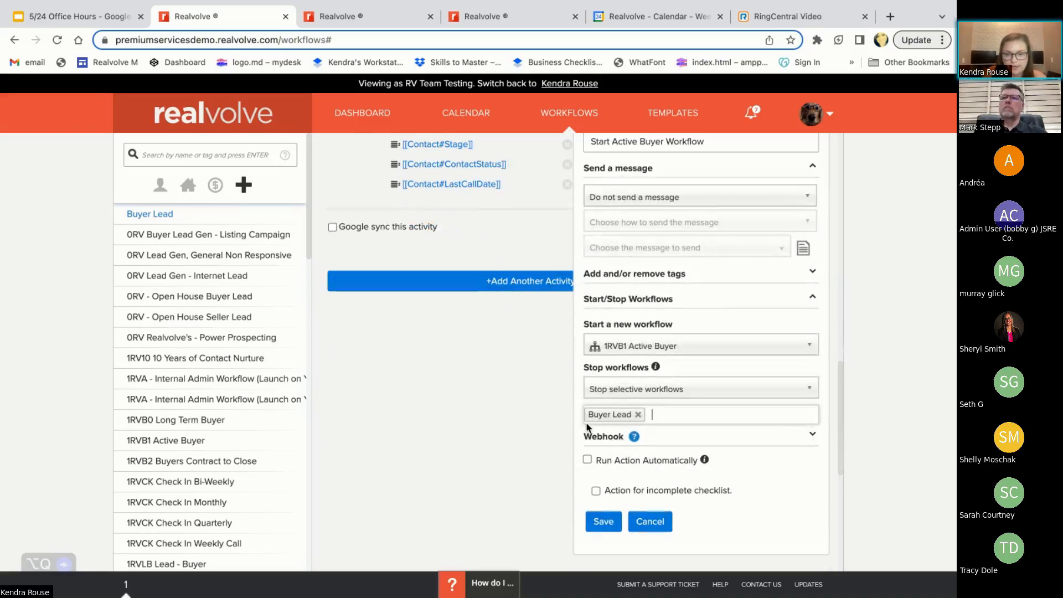
pyautogui.click(603, 523)
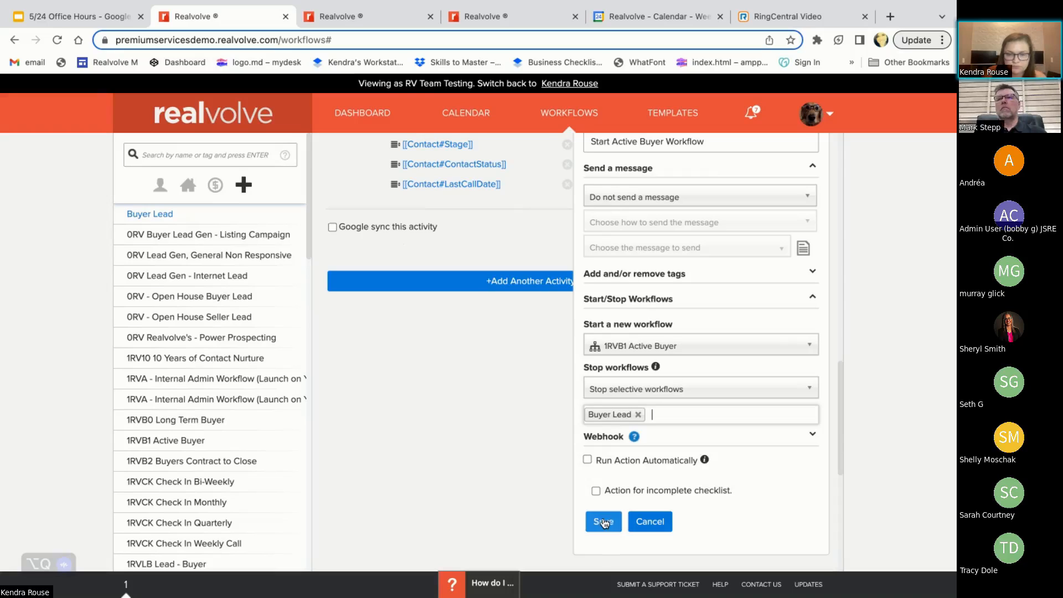
# Create a second action for the intro call activity titled "Start Long-Term Buyer Workflow"
pyautogui.scroll(3, 628, 349)
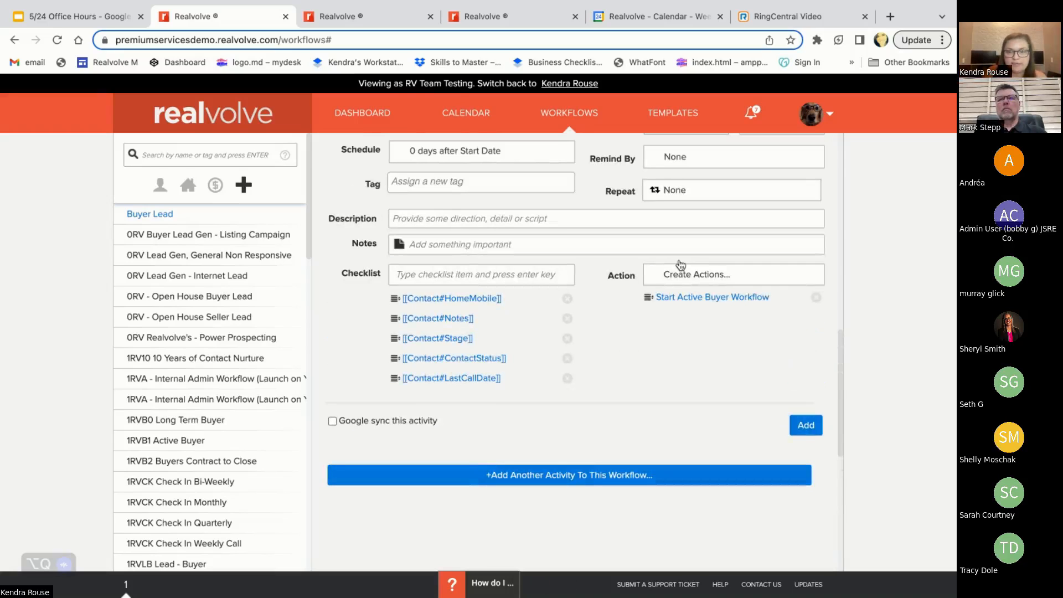
pyautogui.click(685, 276)
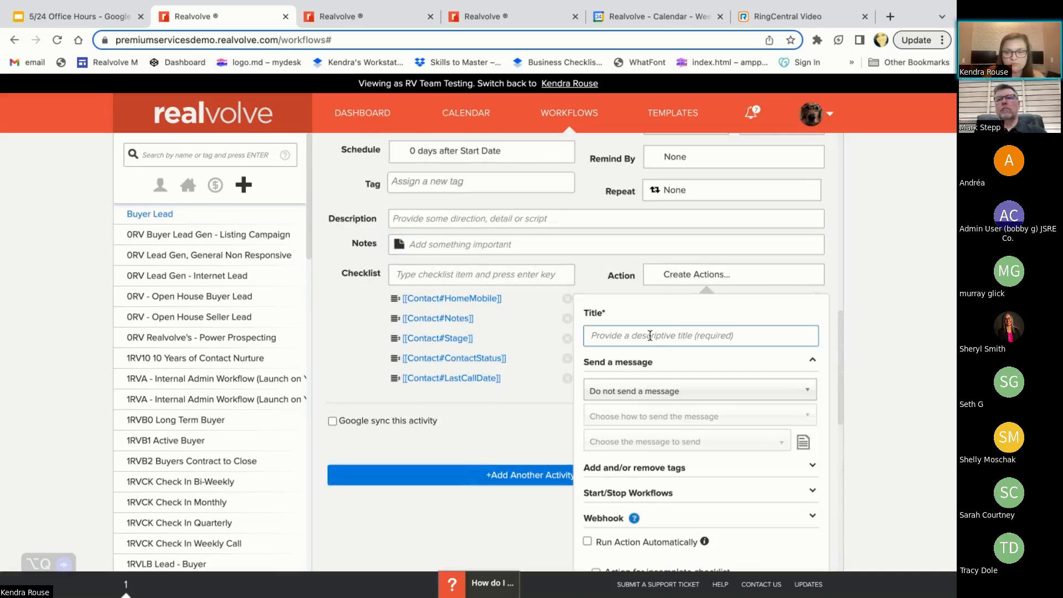
pyautogui.write('Start ')
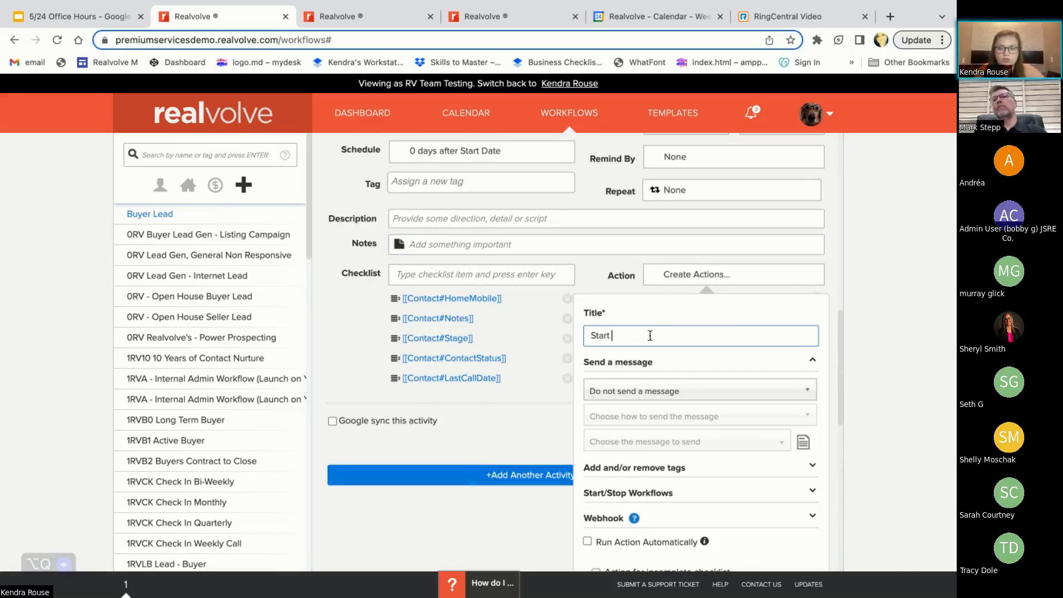
pyautogui.write('Long')
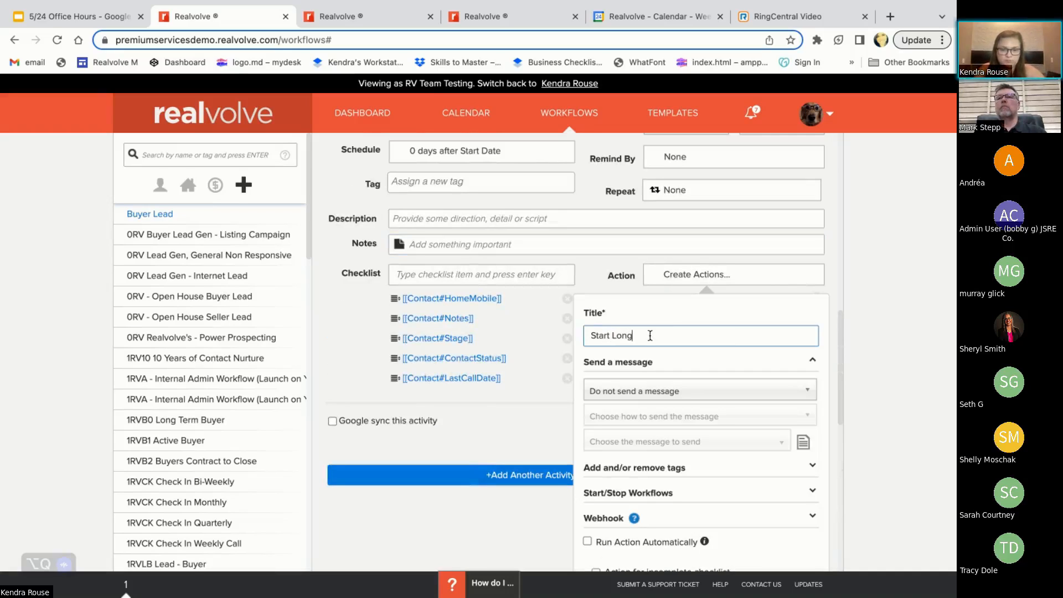
pyautogui.write('-')
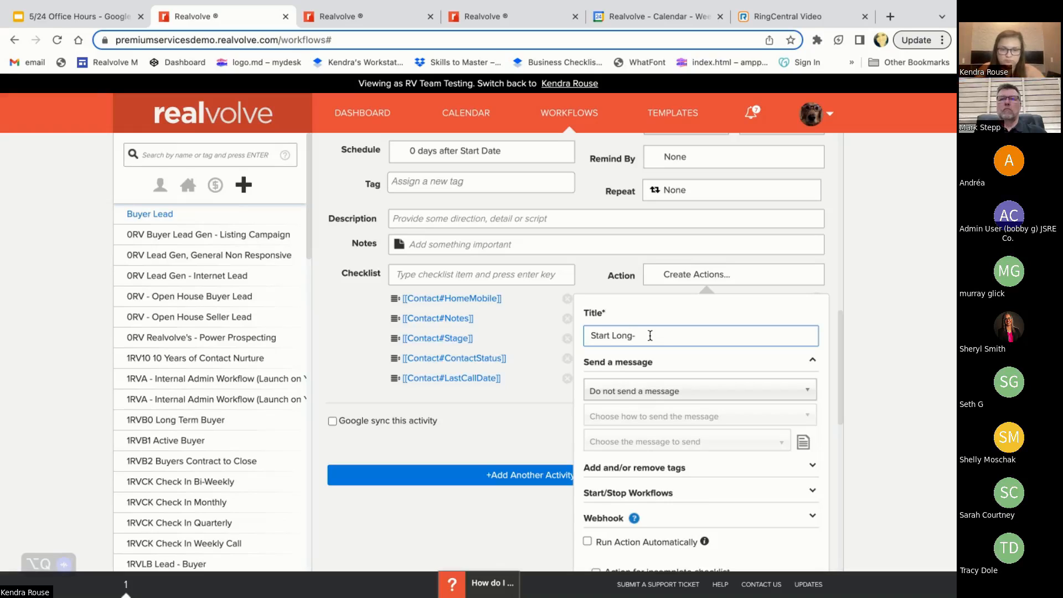
pyautogui.write('Term Buyer Workflow')
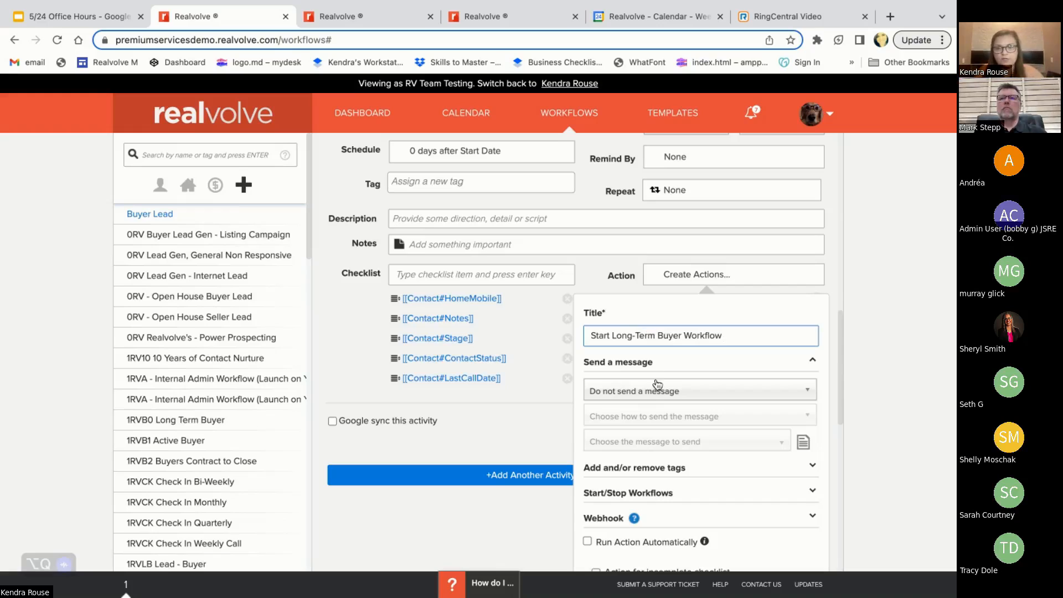
# Set the second action to start the 1RVB0 Long Term Buyer workflow
pyautogui.scroll(-1, 658, 385)
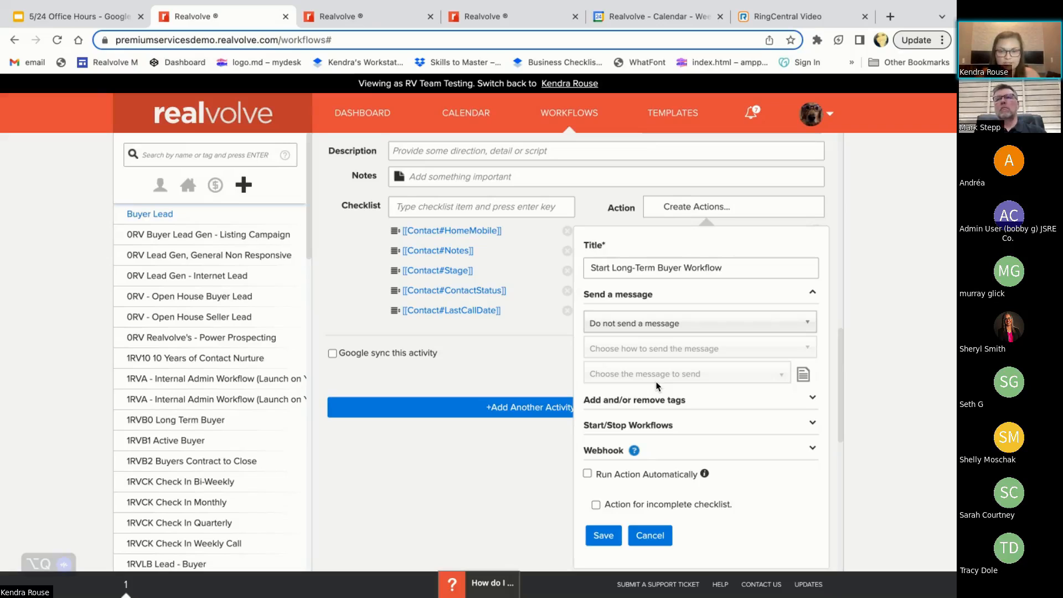
pyautogui.click(642, 425)
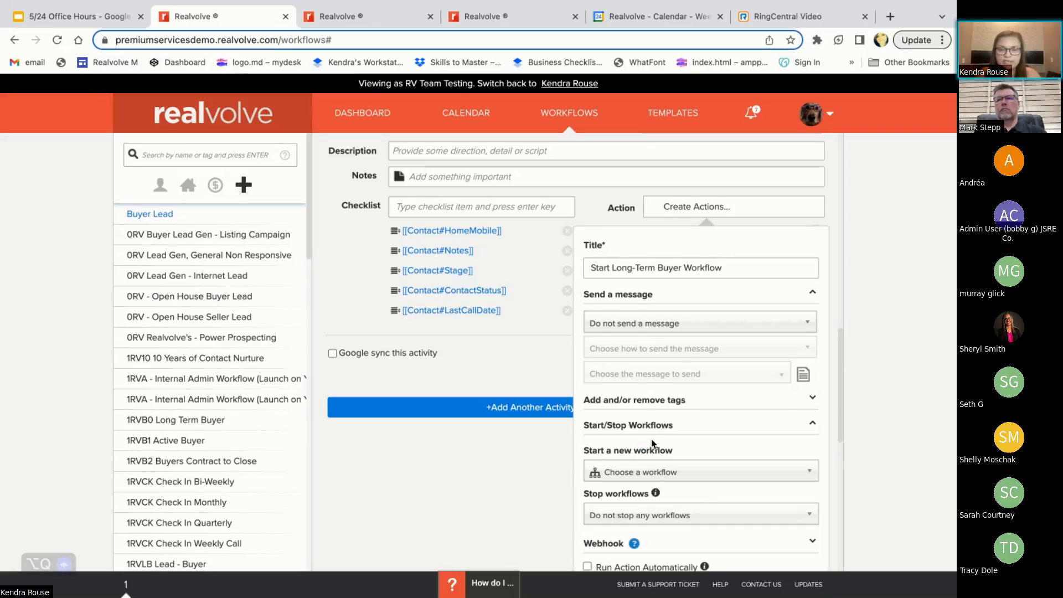
pyautogui.scroll(-2, 652, 437)
pyautogui.click(640, 389)
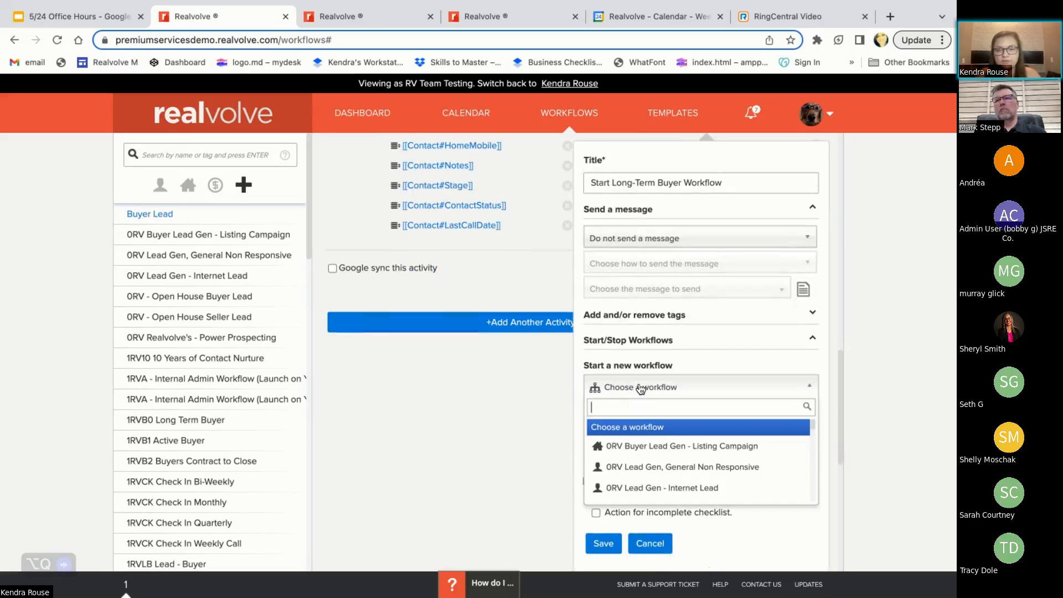
pyautogui.write('long')
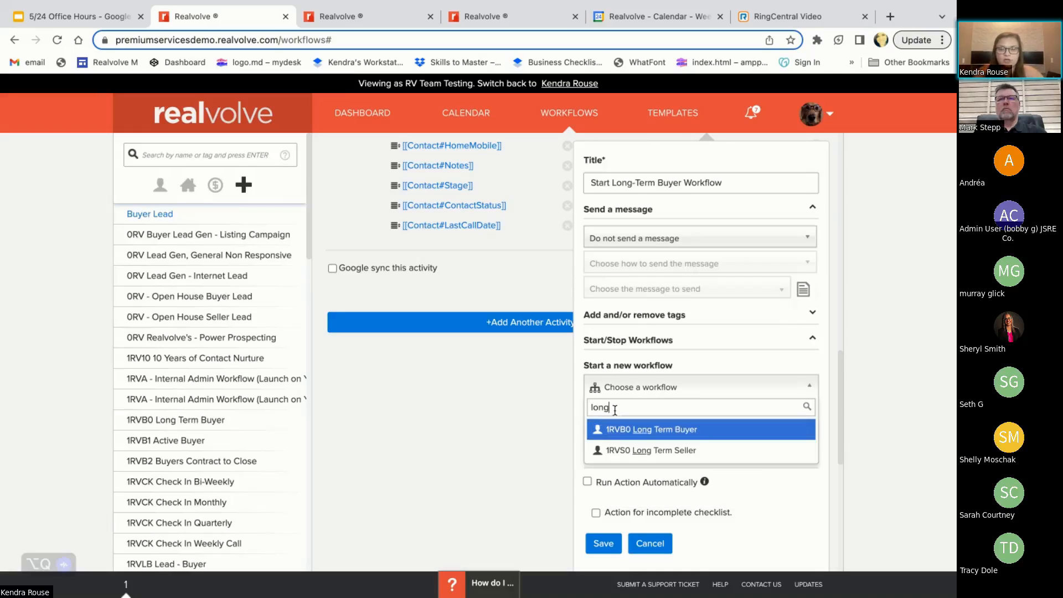
pyautogui.click(627, 431)
# Have the long-term buyer action stop selective workflows, choosing Buyer Lead as the one to stop, and save the action
pyautogui.click(627, 432)
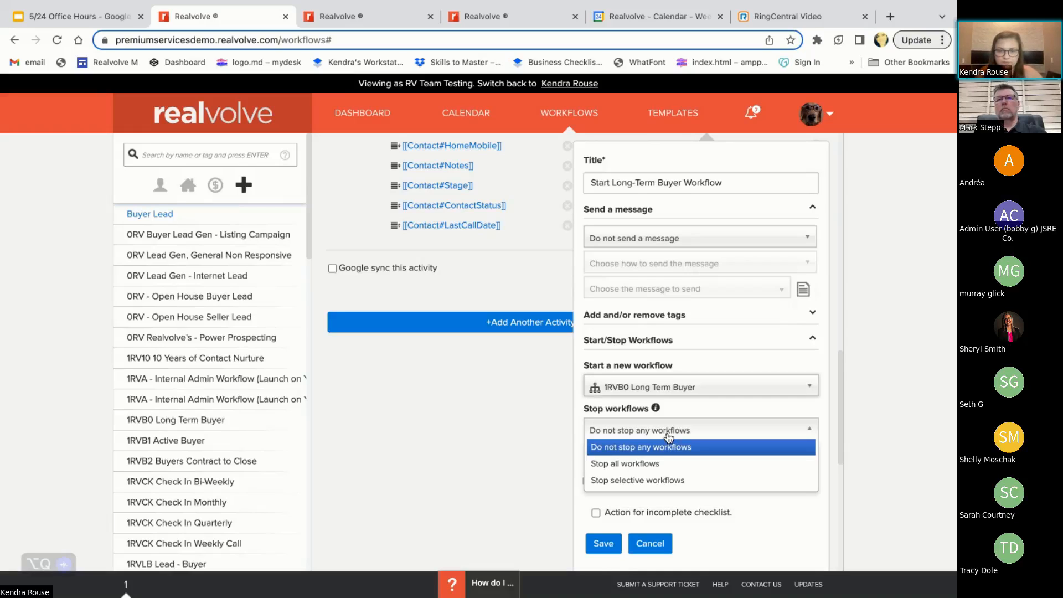
pyautogui.click(626, 480)
pyautogui.click(621, 458)
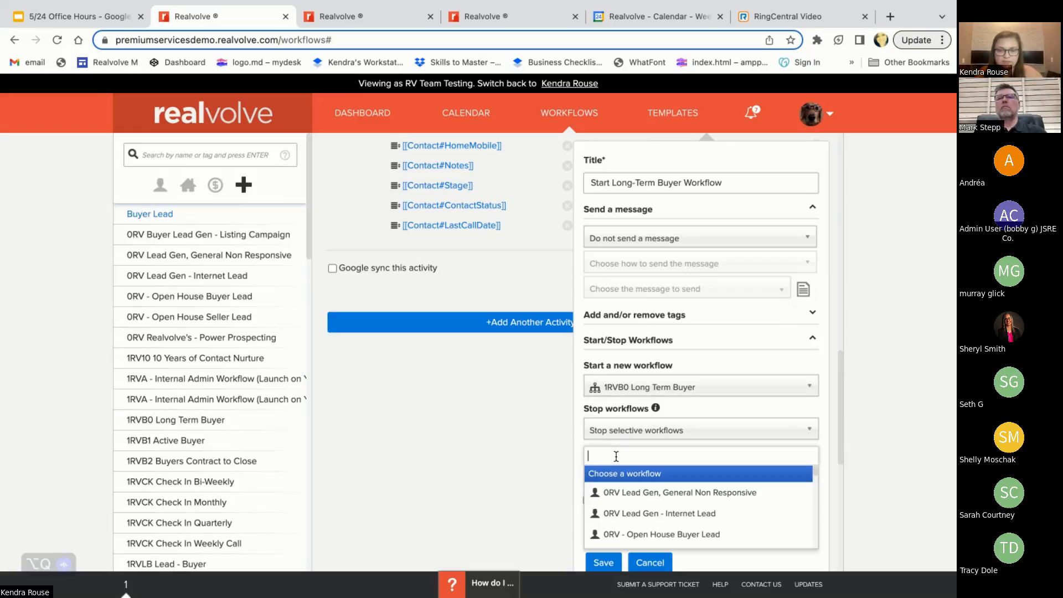
pyautogui.write('buyer')
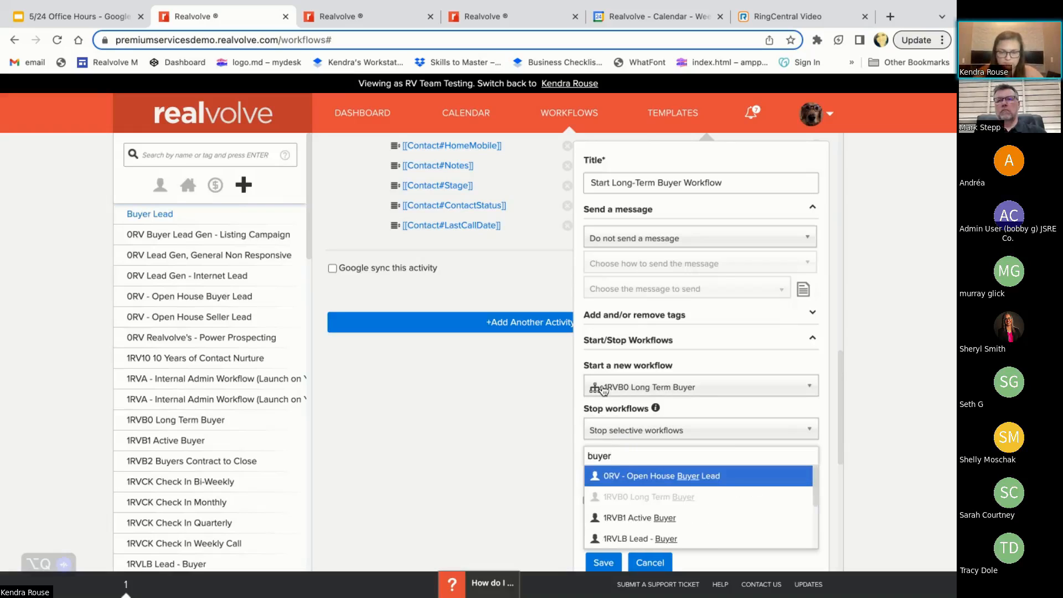
pyautogui.press('BackSpace')
pyautogui.press('BackSpace')
pyautogui.press('BackSpace')
pyautogui.press('BackSpace')
pyautogui.press('BackSpace')
pyautogui.write('lead ')
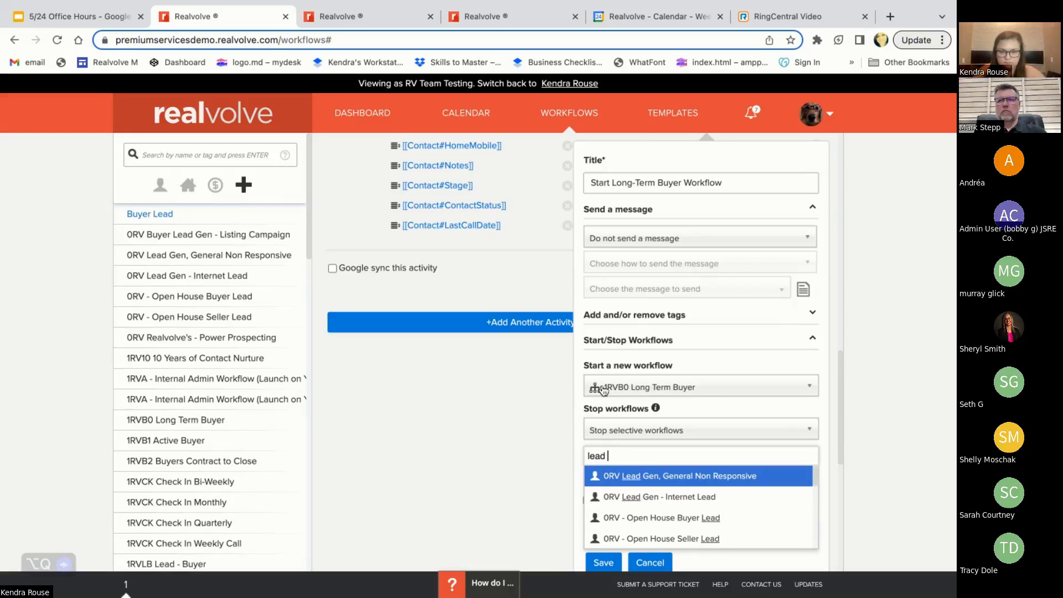
pyautogui.write('buy')
pyautogui.press('BackSpace')
pyautogui.press('BackSpace')
pyautogui.press('BackSpace')
pyautogui.press('BackSpace')
pyautogui.press('BackSpace')
pyautogui.press('BackSpace')
pyautogui.press('BackSpace')
pyautogui.press('BackSpace')
pyautogui.write('b')
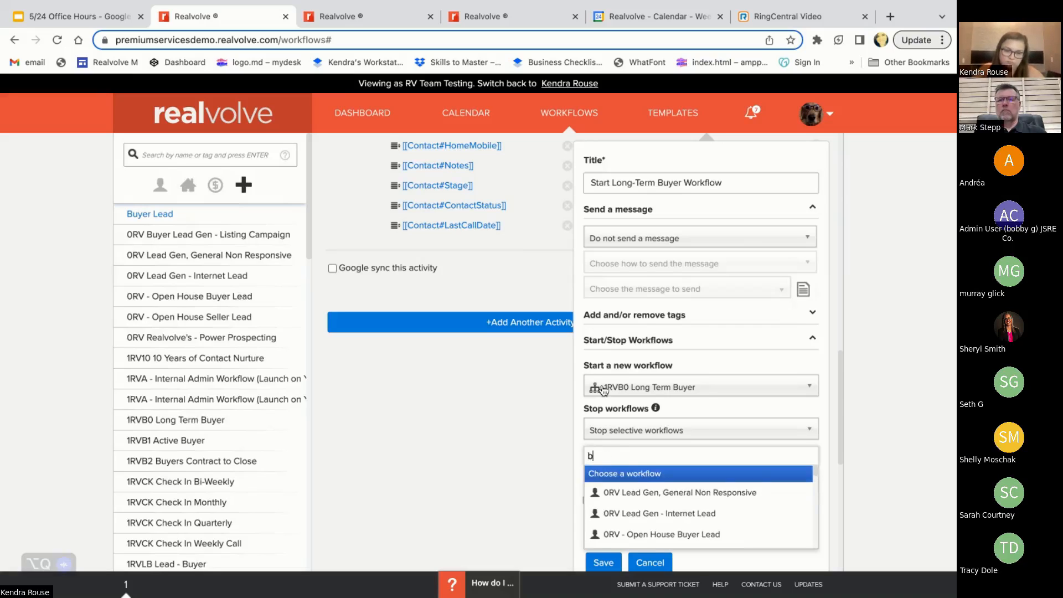
pyautogui.write('uyer lead')
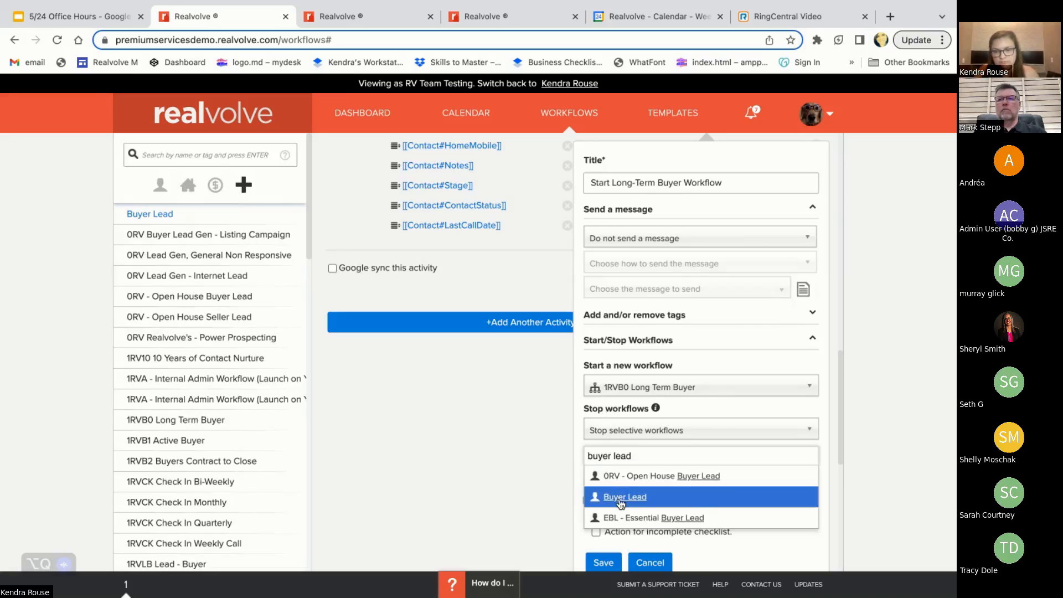
pyautogui.click(621, 497)
pyautogui.click(603, 562)
# Add the completed intro call activity to the Buyer Lead workflow
pyautogui.scroll(3, 619, 362)
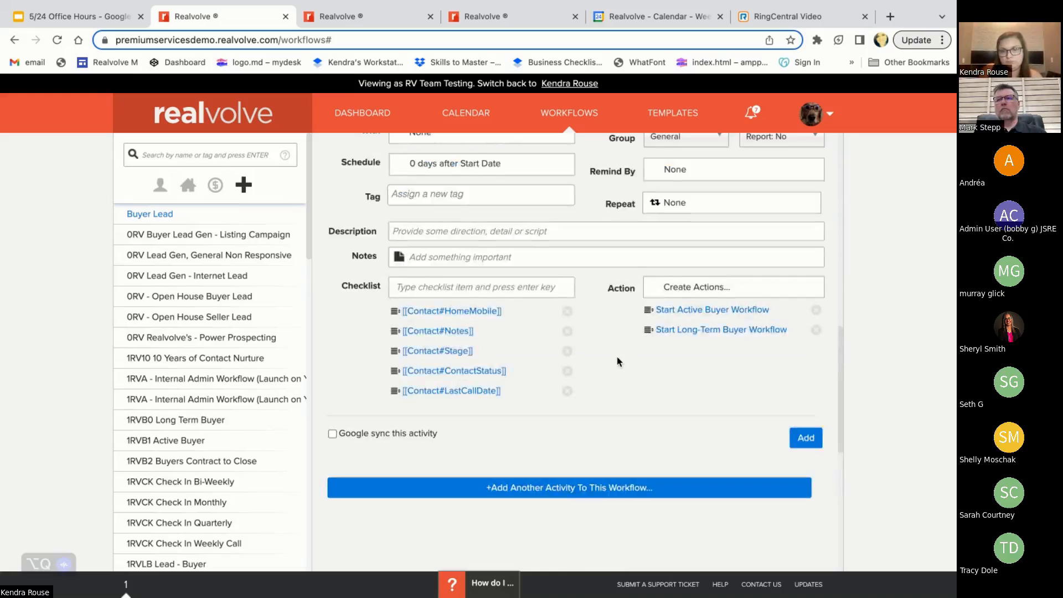
pyautogui.scroll(3, 619, 361)
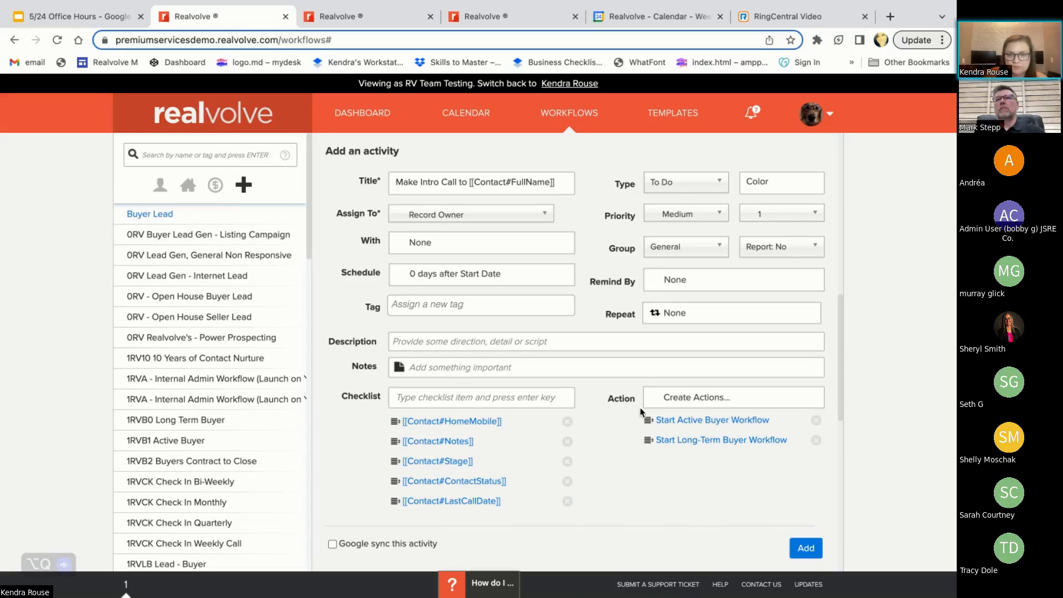
pyautogui.click(806, 547)
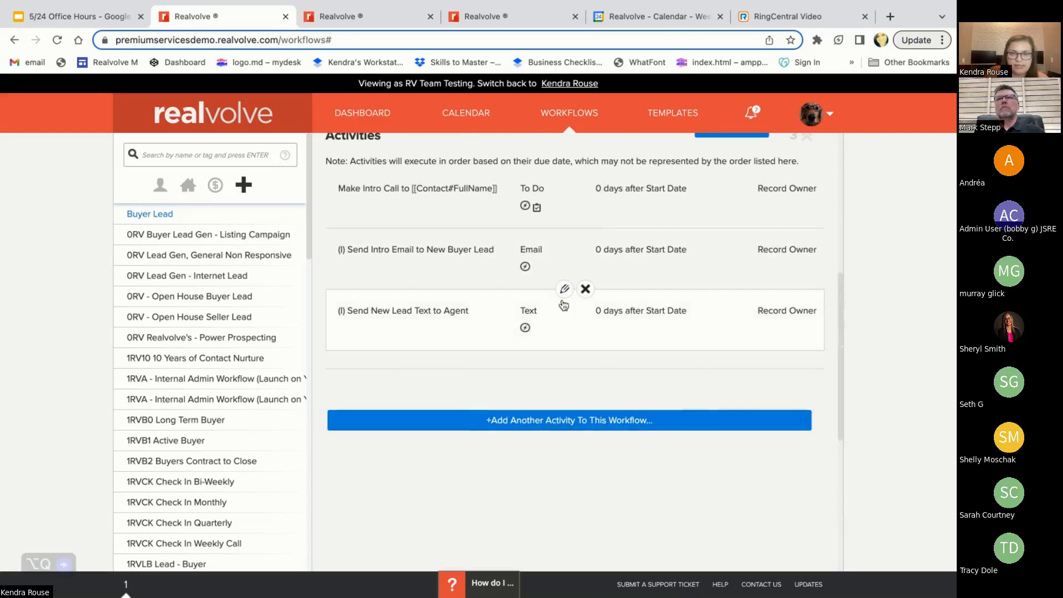
# Reopen the Make Intro Call activity for editing and set the time option of its computed due date to All day
pyautogui.scroll(1, 564, 304)
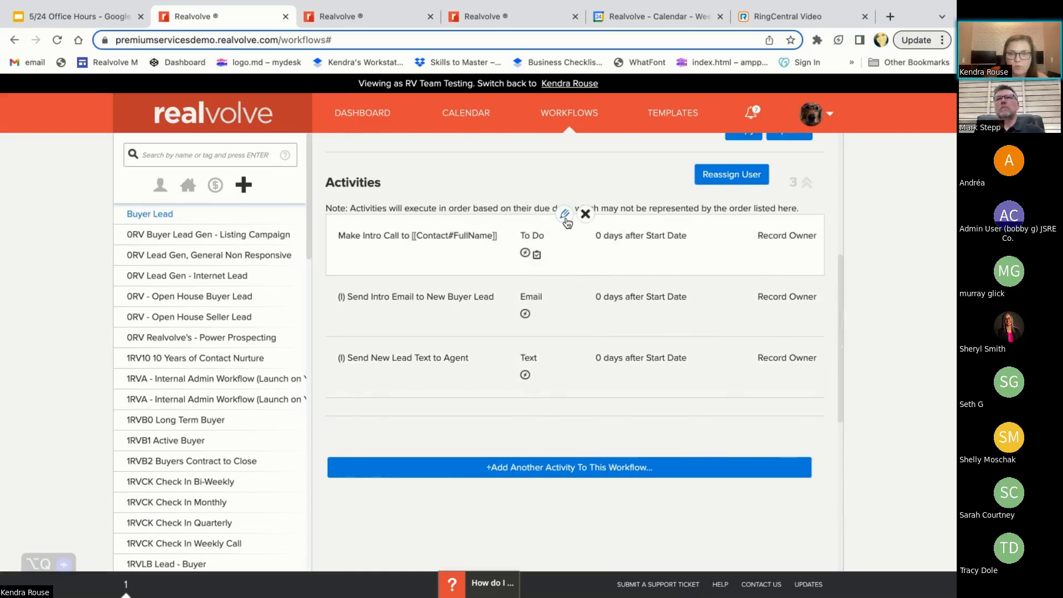
pyautogui.click(564, 214)
pyautogui.scroll(-3, 521, 477)
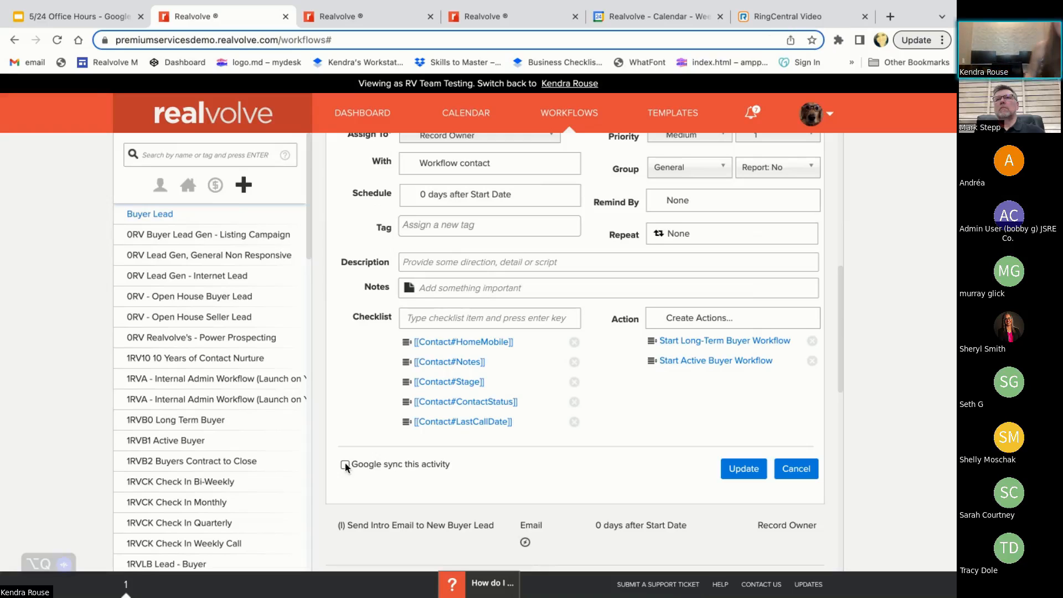
pyautogui.scroll(2, 471, 393)
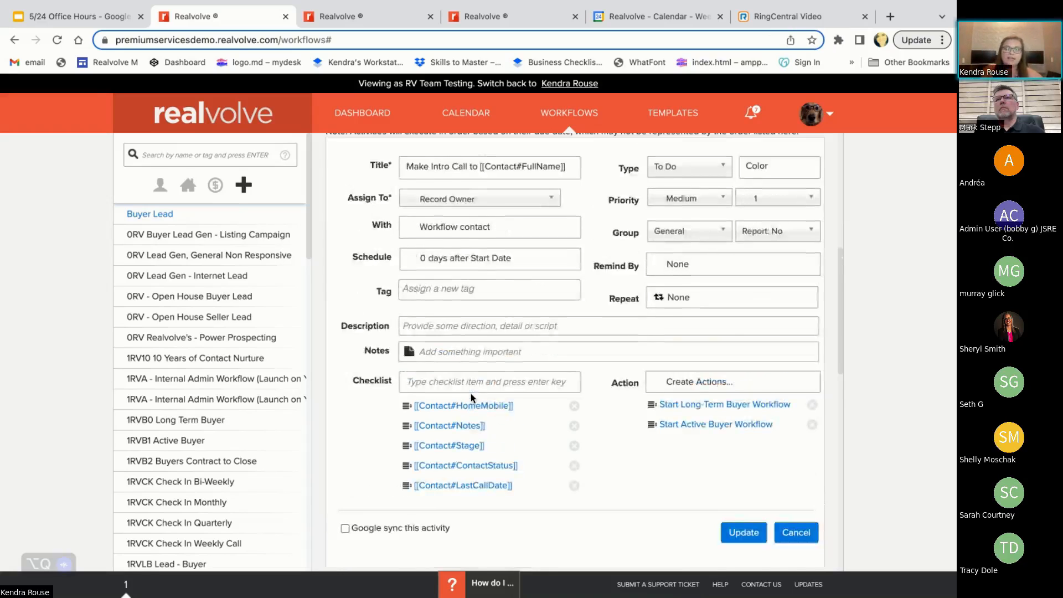
pyautogui.click(430, 285)
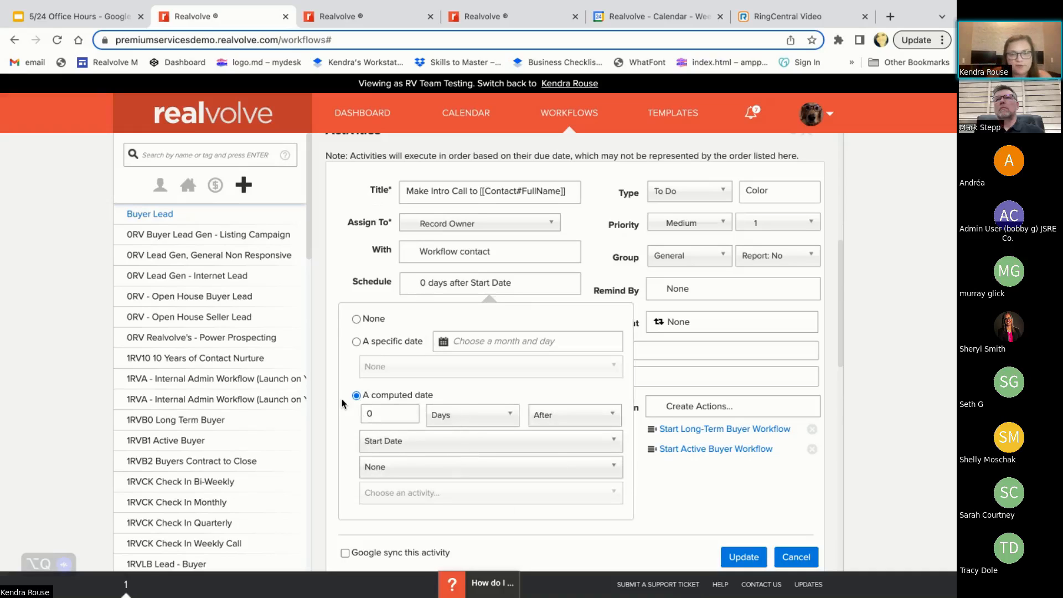
pyautogui.click(388, 471)
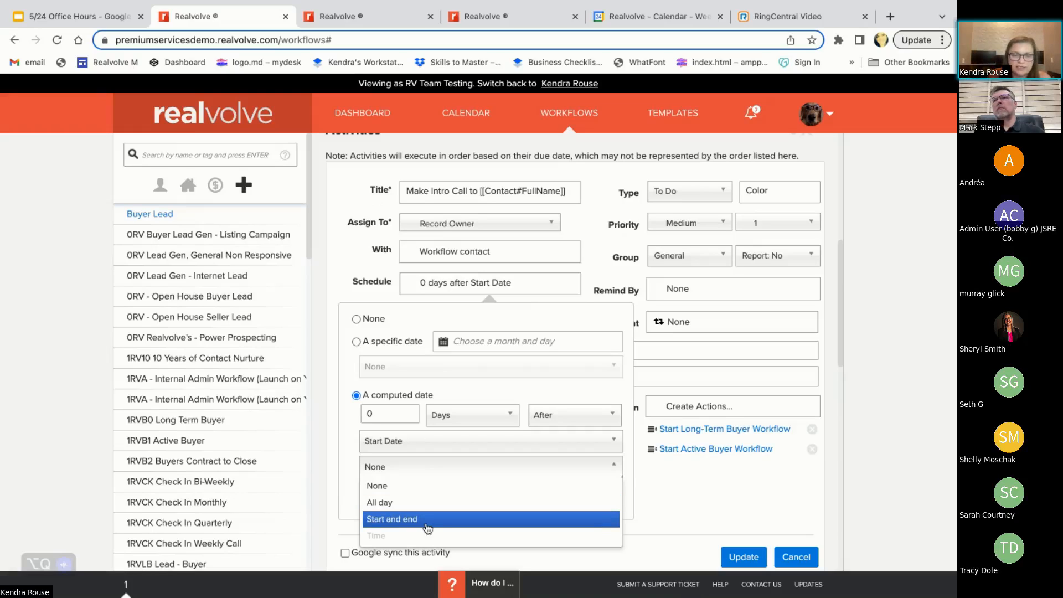
pyautogui.click(395, 503)
pyautogui.click(439, 291)
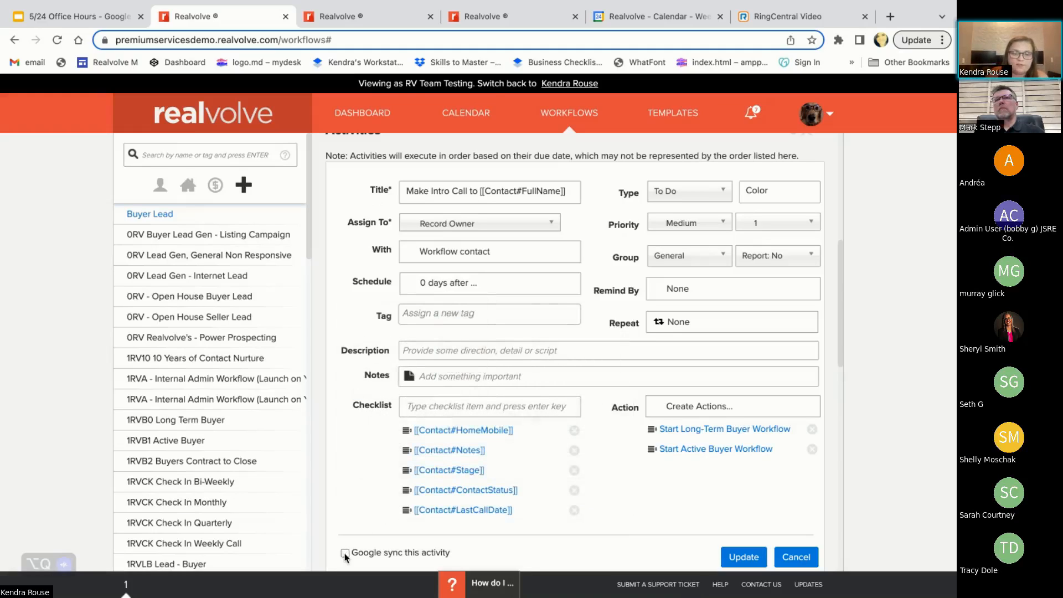
# Enable Google sync for the intro call activity and update it
pyautogui.click(345, 553)
pyautogui.click(436, 286)
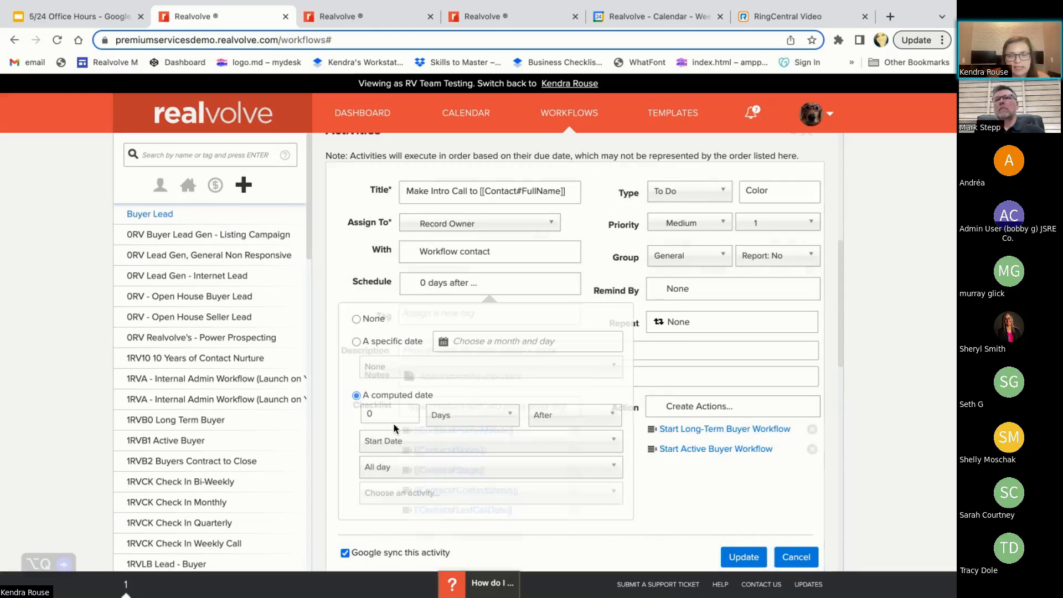
pyautogui.click(450, 287)
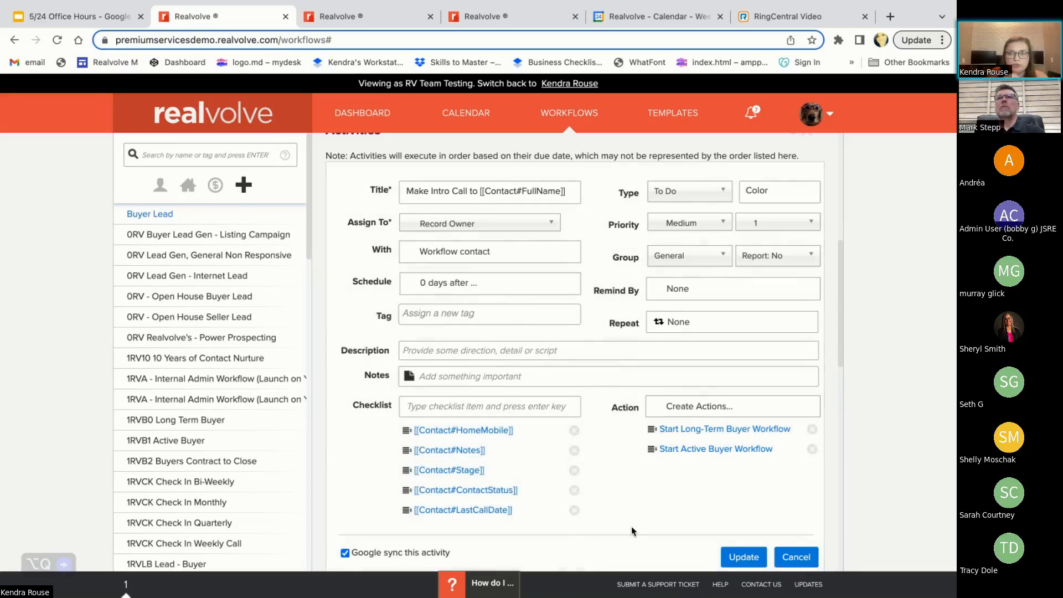
pyautogui.click(738, 559)
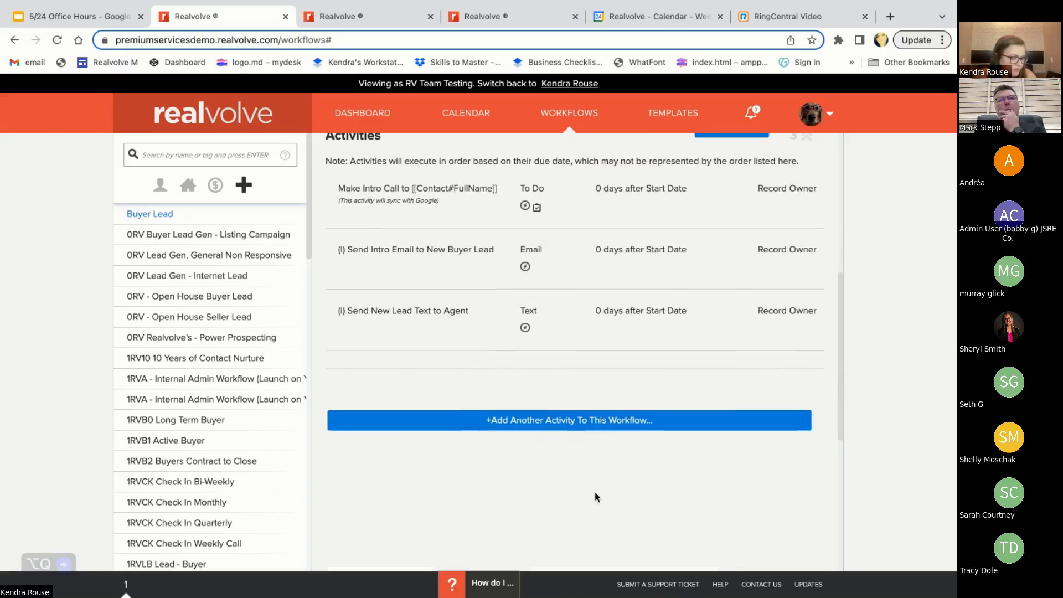
# Start another activity in the workflow, titled "Social Media Search"
pyautogui.click(507, 430)
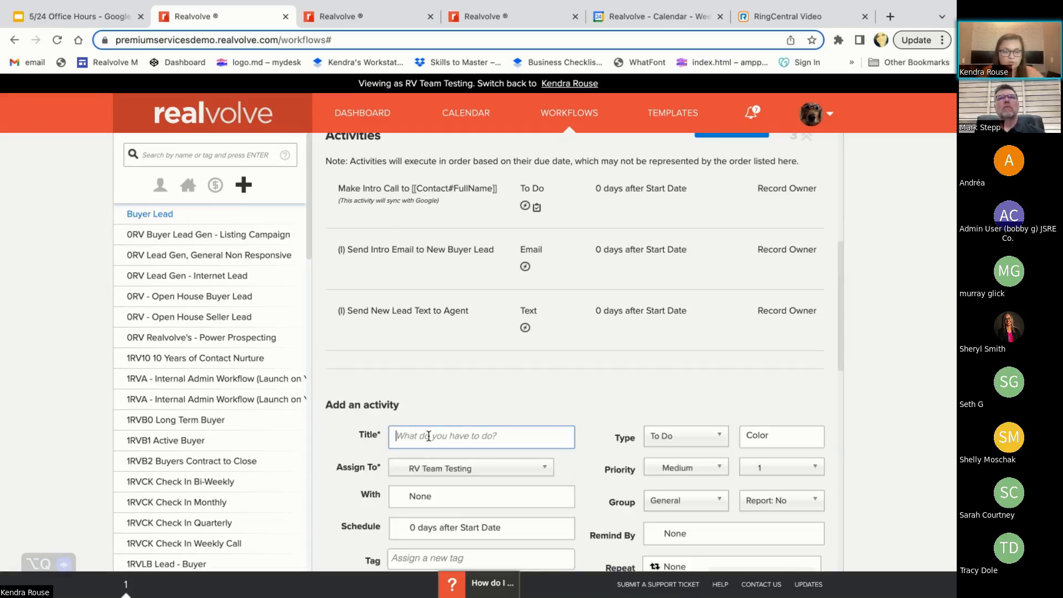
pyautogui.write('Social Med')
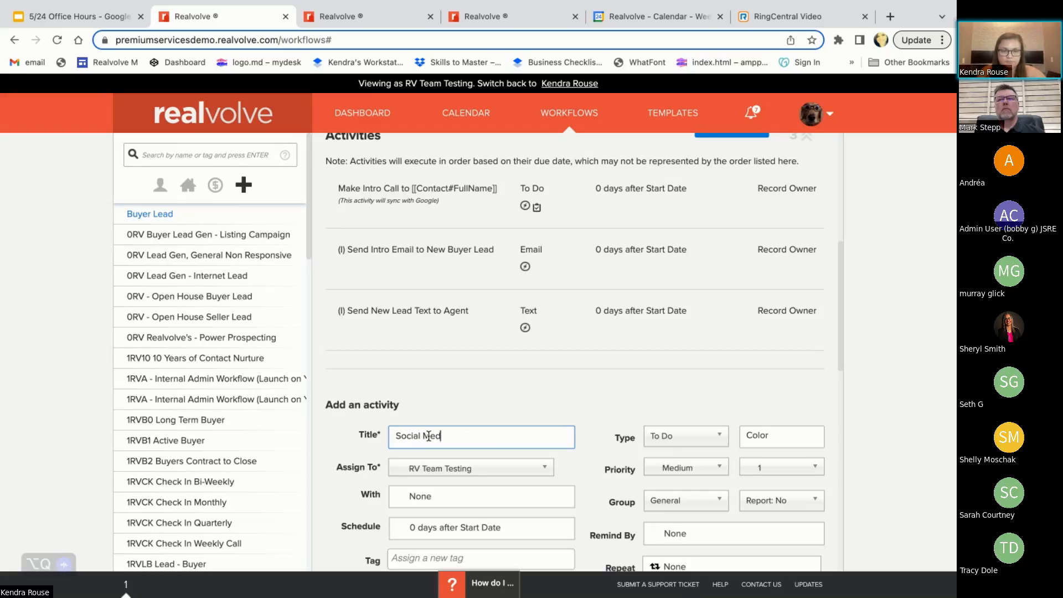
pyautogui.write('ia Search')
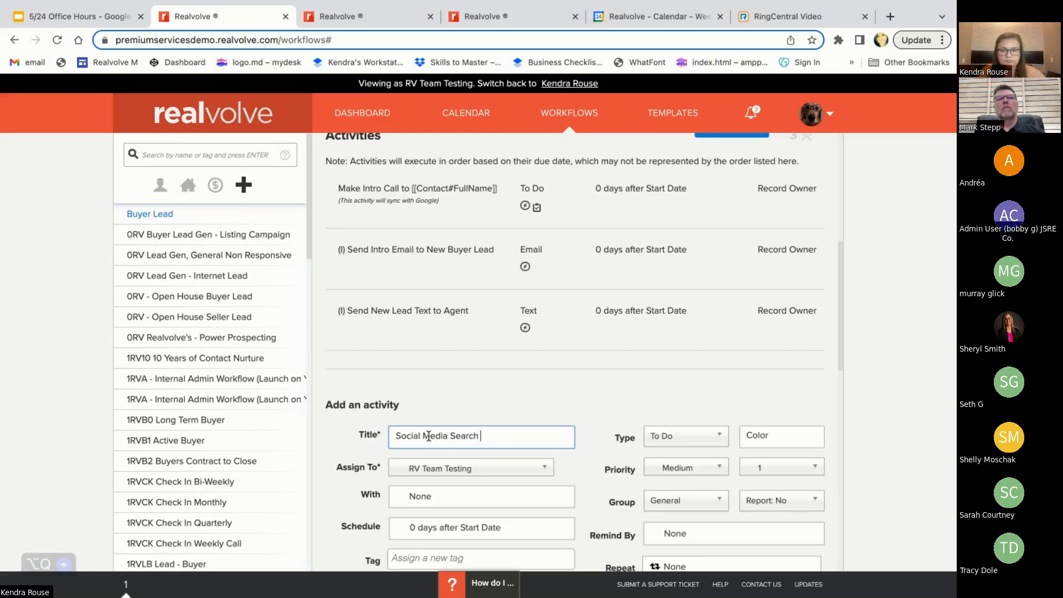
# Schedule the Social Media Search activity for 1 day after the start date
pyautogui.scroll(-3, 427, 363)
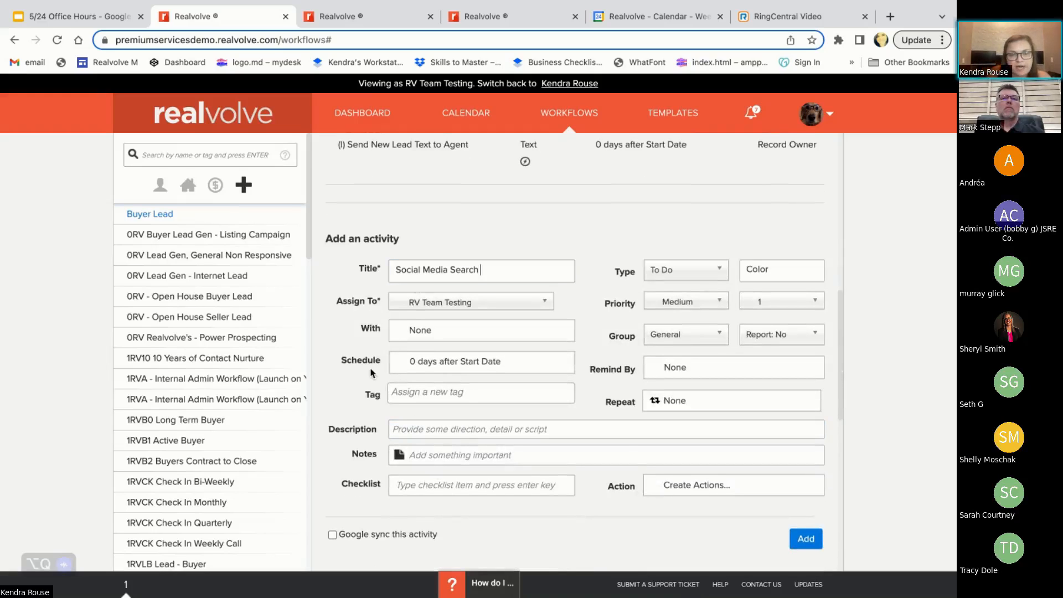
pyautogui.click(451, 368)
pyautogui.scroll(-1, 381, 490)
pyautogui.click(376, 467)
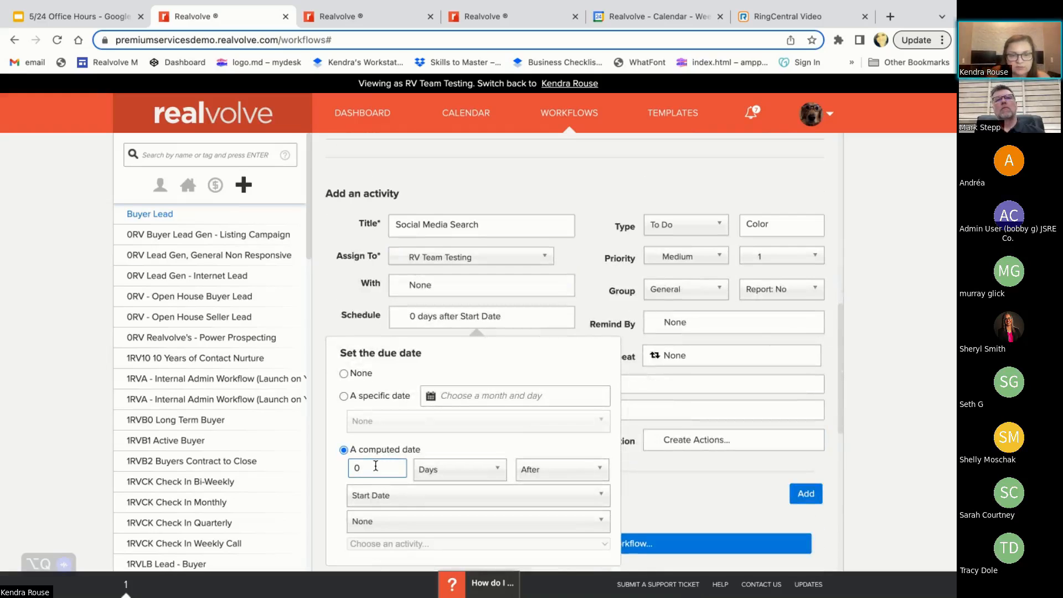
pyautogui.press('BackSpace')
pyautogui.write('1')
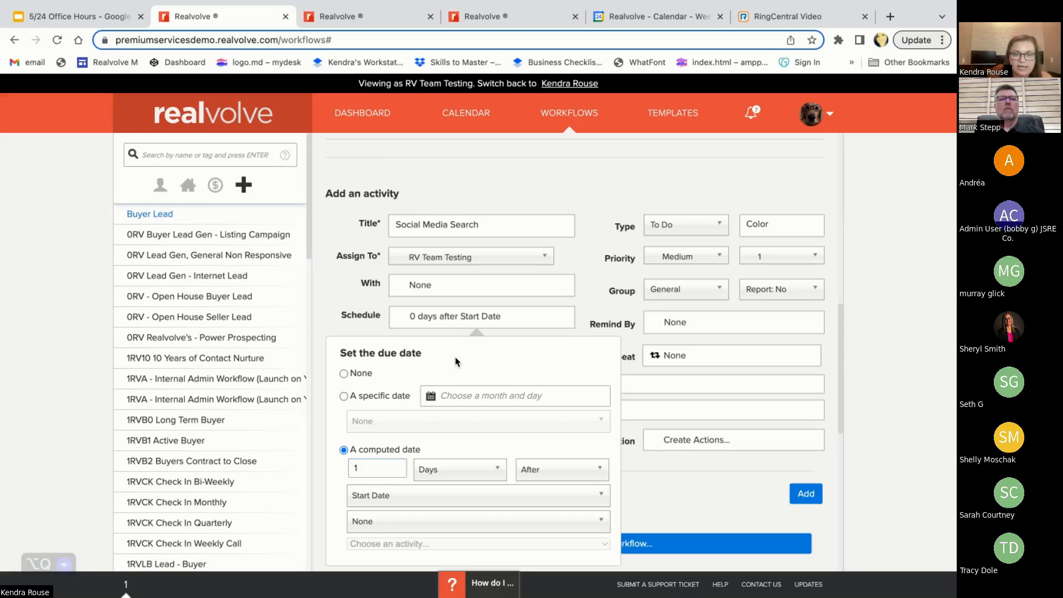
pyautogui.click(451, 324)
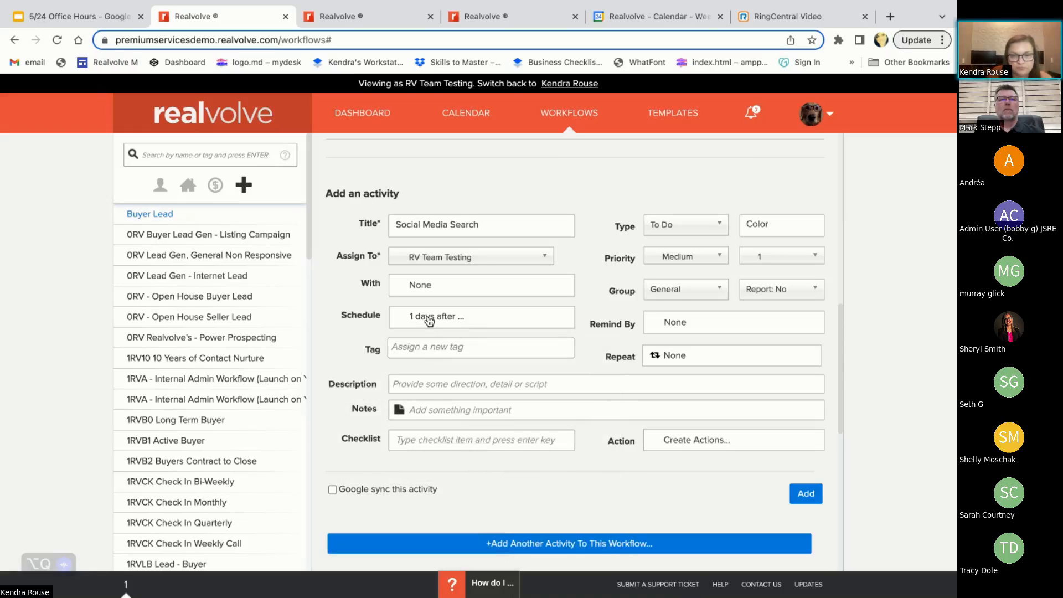
pyautogui.click(429, 321)
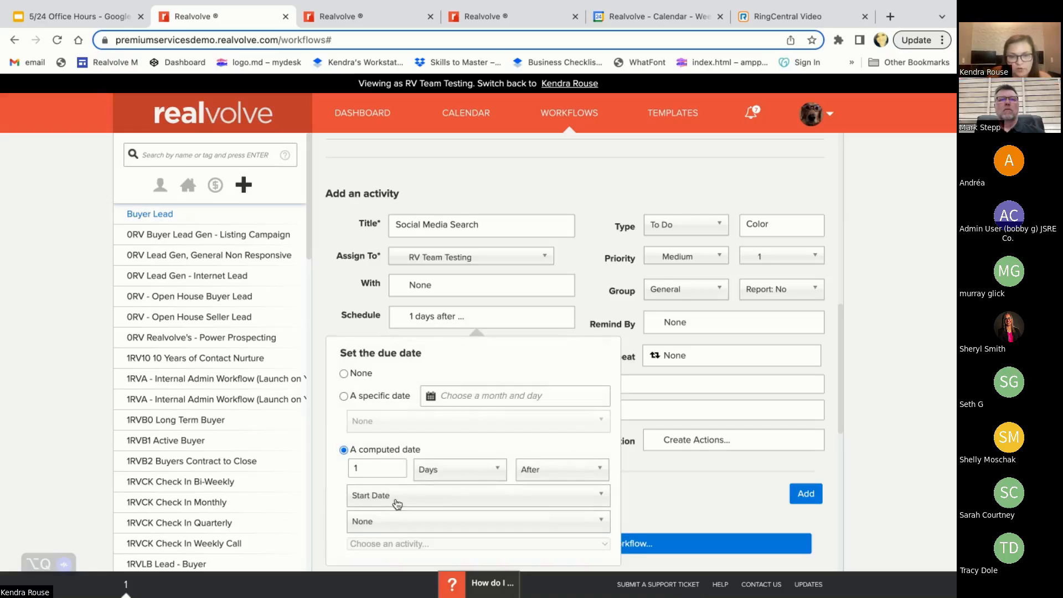
pyautogui.scroll(-1, 394, 490)
pyautogui.click(432, 279)
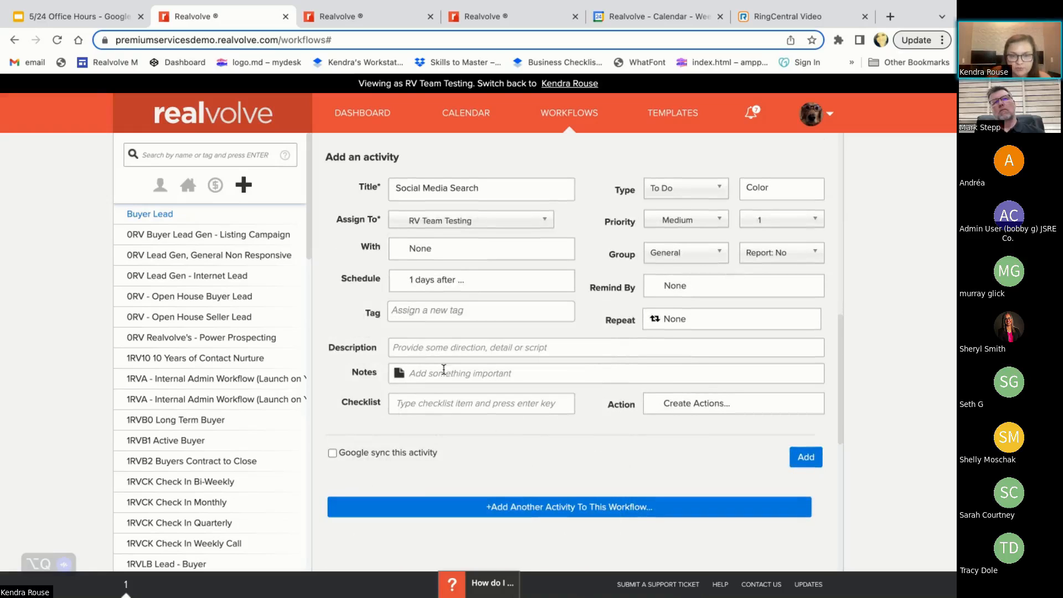
# Add [[Contact#FacebookProfileLink]] and [[Contact#TwitterHandle]] as checklist items and save the Social Media Search activity to the workflow
pyautogui.click(426, 403)
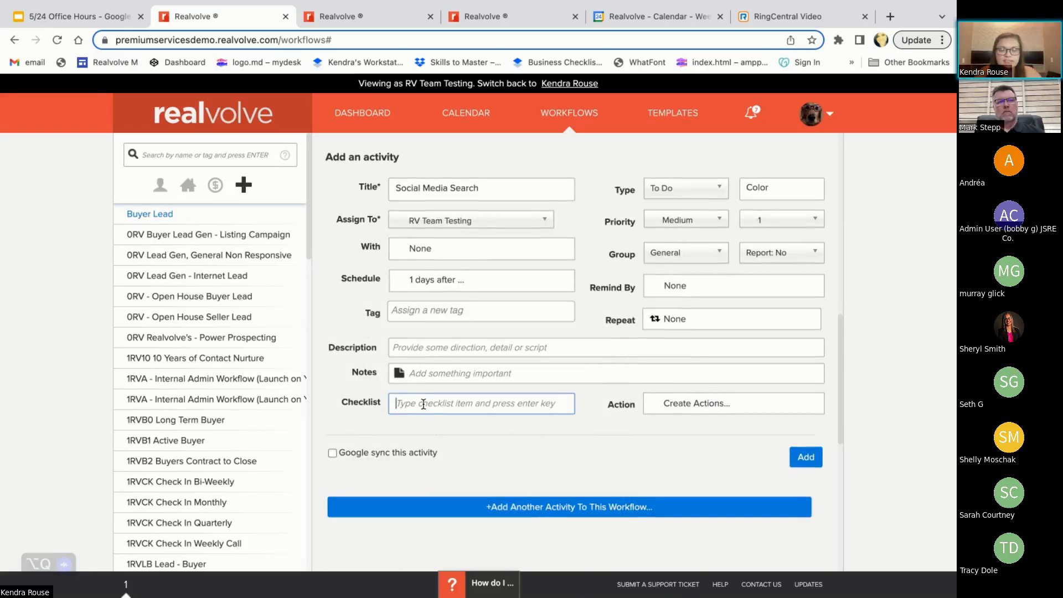
pyautogui.write('[[fac')
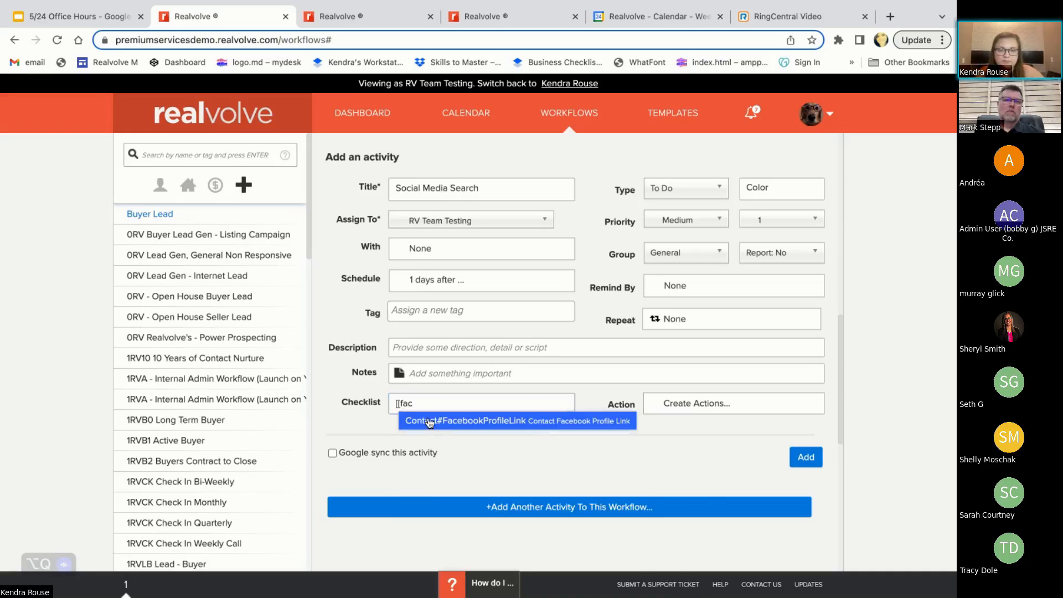
pyautogui.click(432, 420)
pyautogui.press('Return')
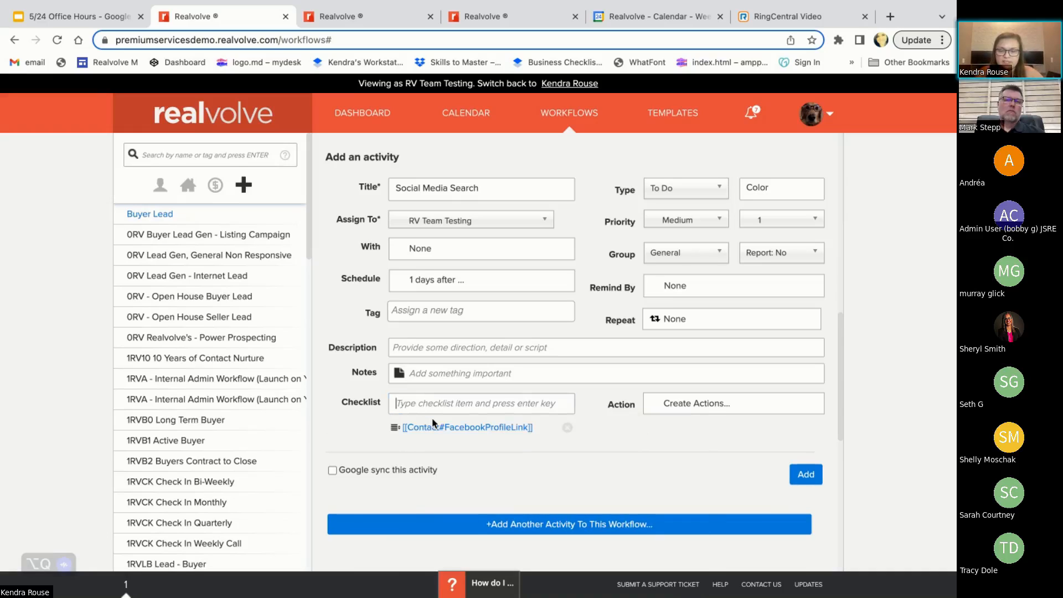
pyautogui.write('[[tw')
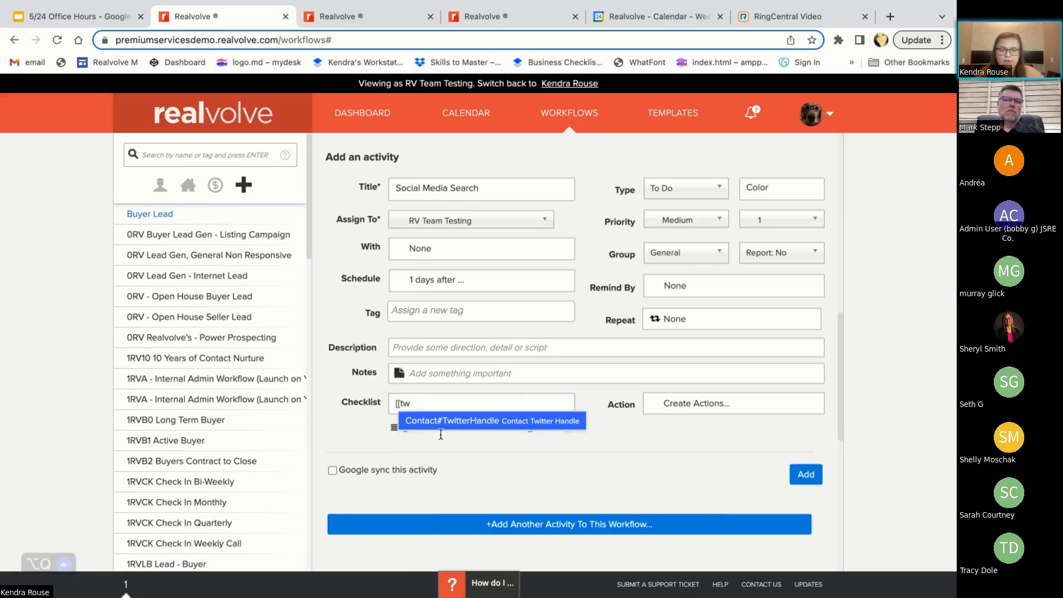
pyautogui.click(449, 420)
pyautogui.press('Return')
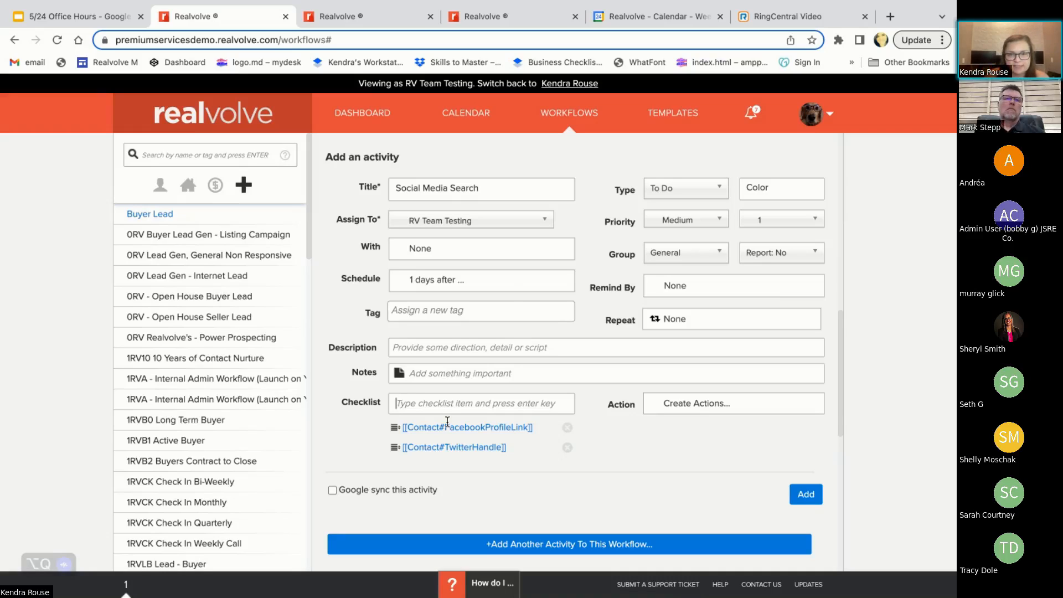
pyautogui.click(799, 498)
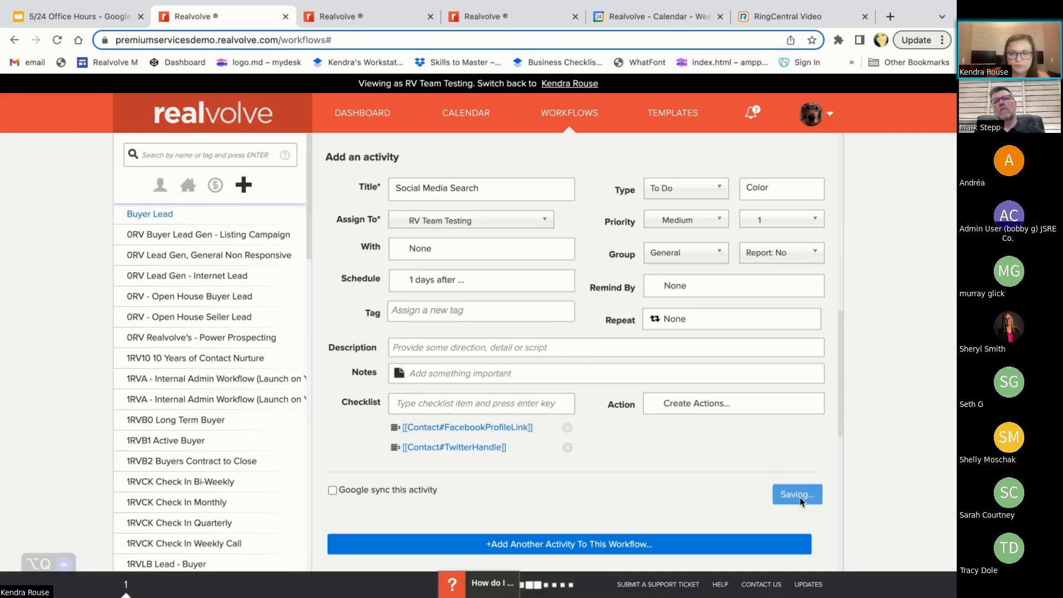
pyautogui.scroll(6, 543, 435)
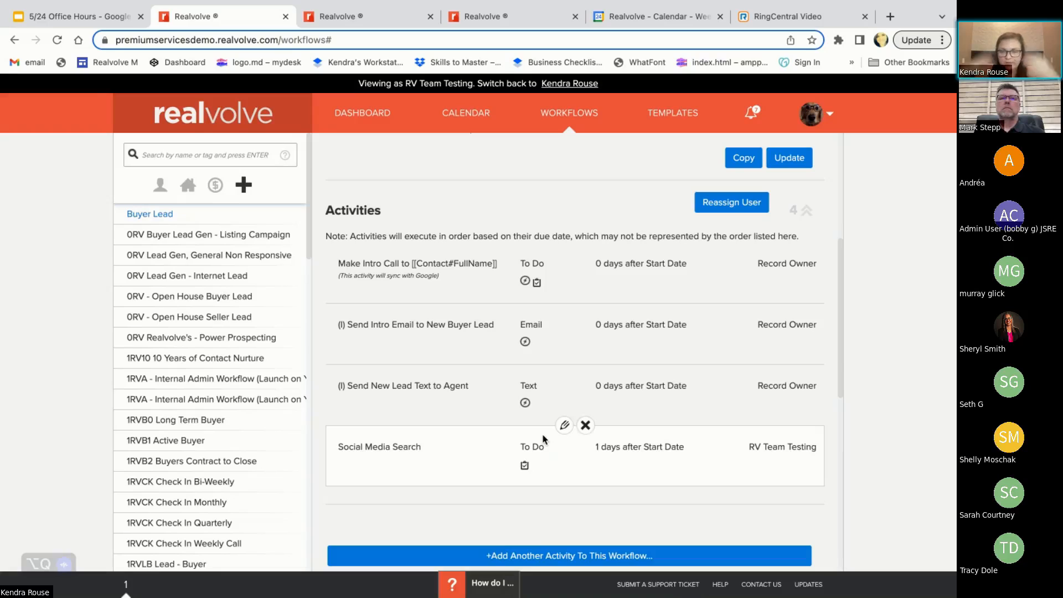
pyautogui.scroll(-2, 543, 438)
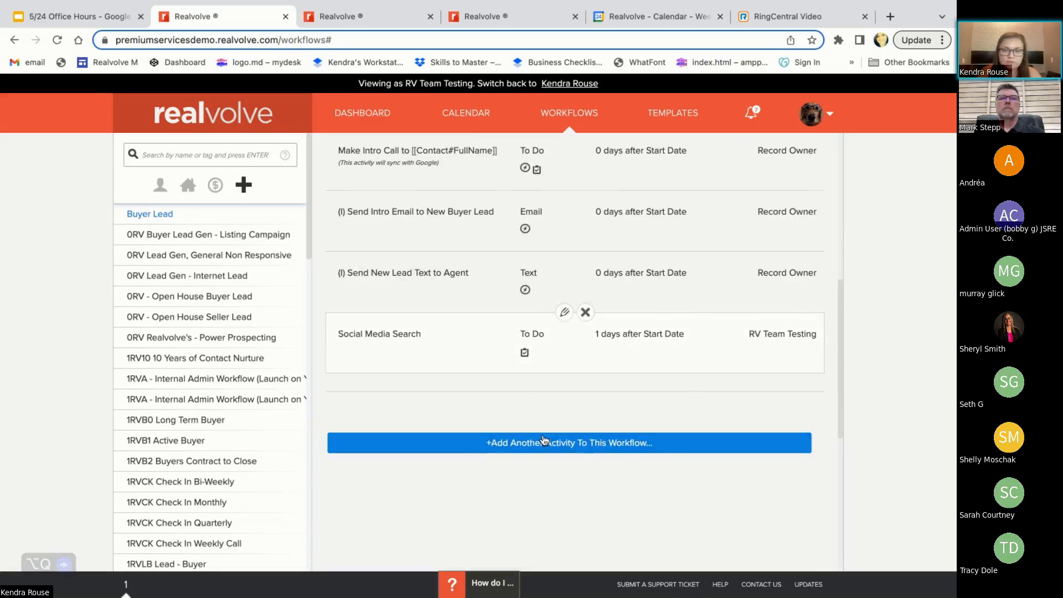
# Start another activity in the workflow, titled "Evaluate Lead [[Contact#FullName]]"
pyautogui.click(507, 447)
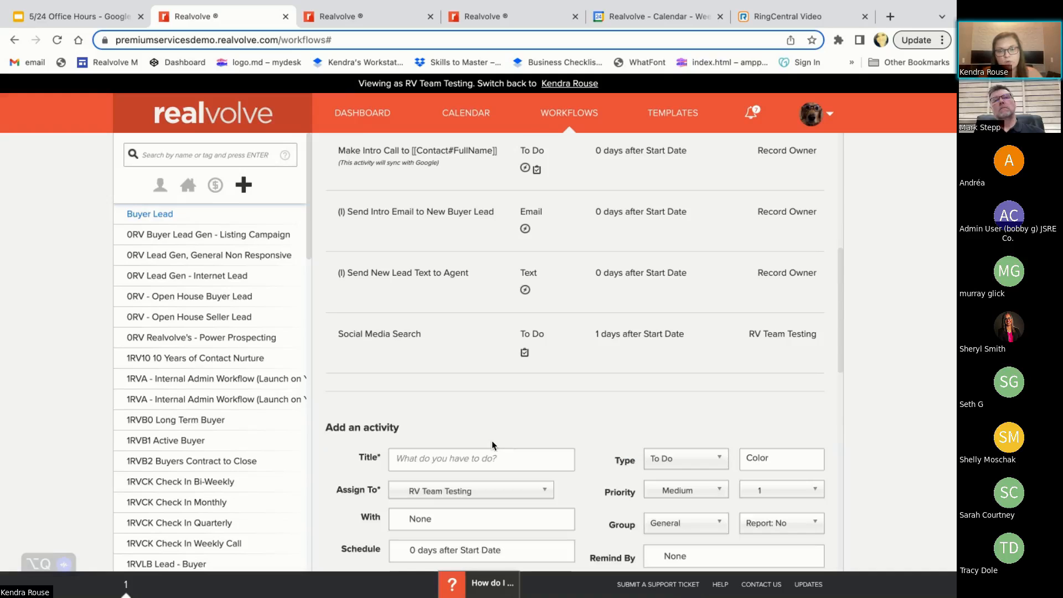
pyautogui.scroll(-2, 492, 440)
pyautogui.click(431, 374)
pyautogui.write('E')
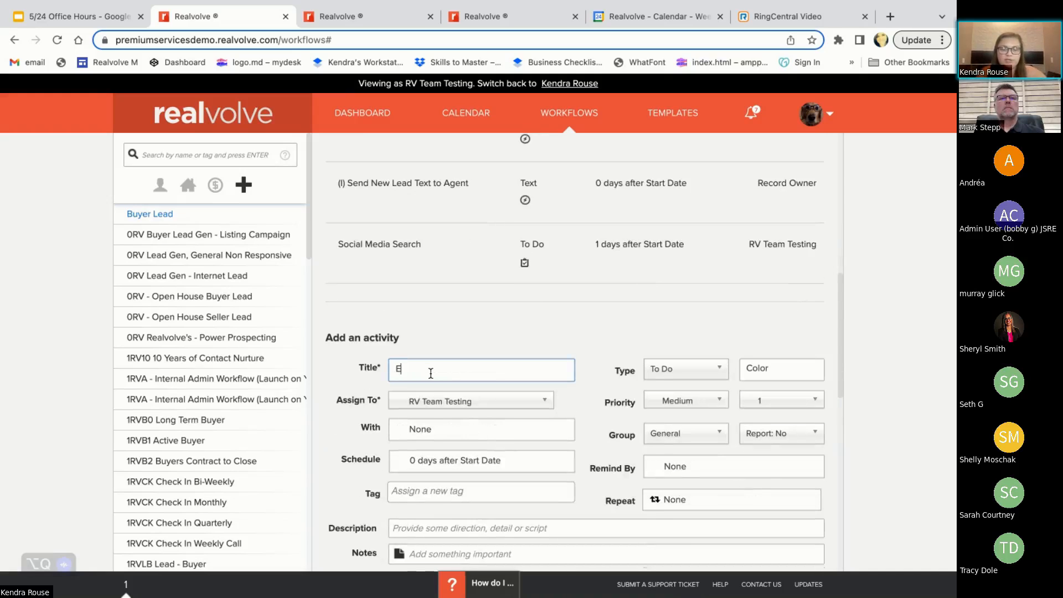
pyautogui.write('val')
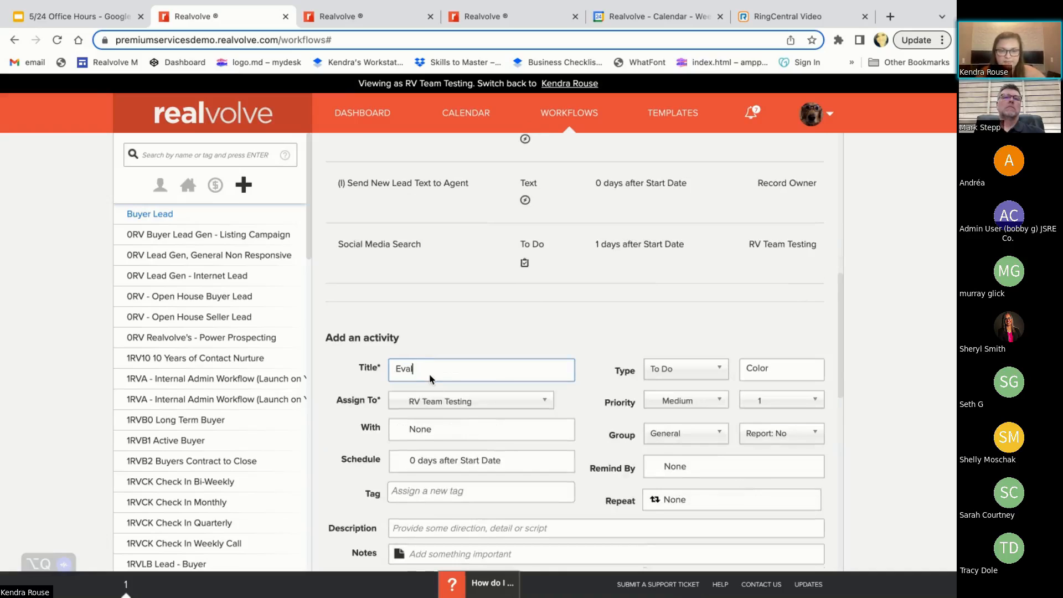
pyautogui.write('uate Lead [[')
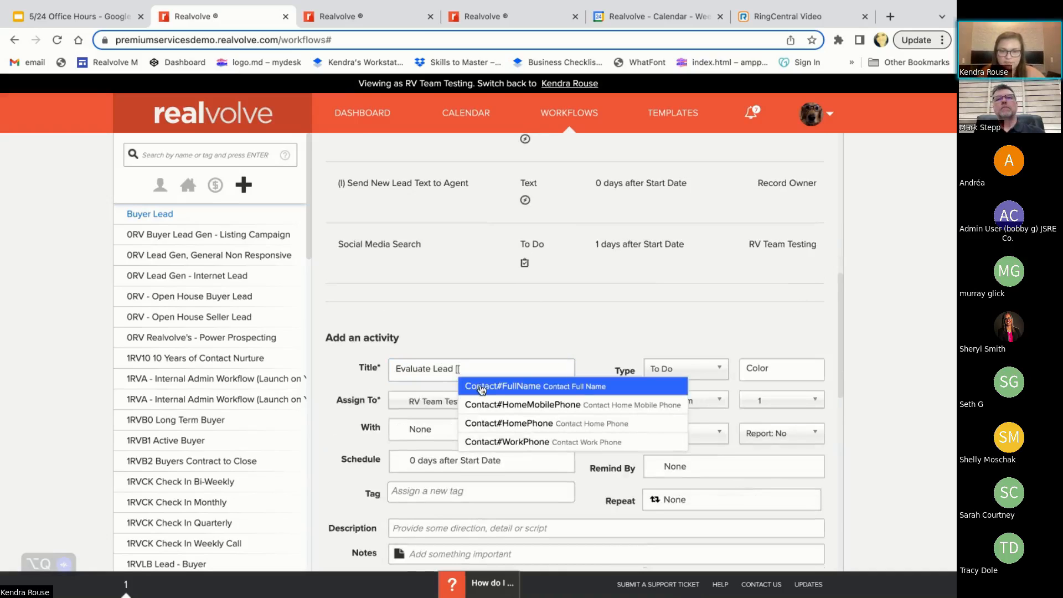
pyautogui.click(480, 387)
# Assign the Evaluate Lead activity to the Record Owner
pyautogui.scroll(-1, 474, 361)
pyautogui.click(474, 354)
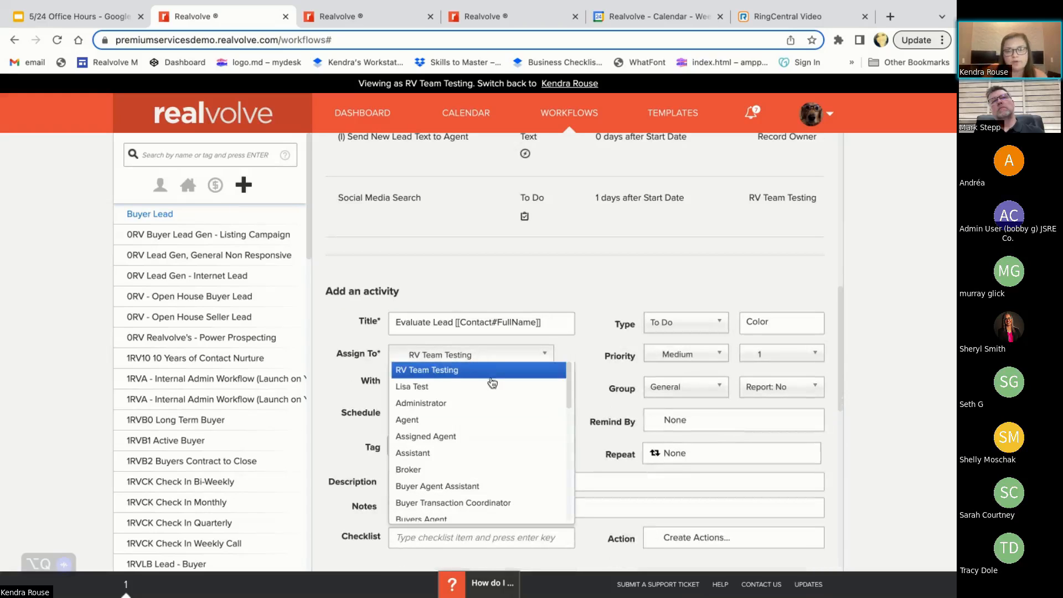
pyautogui.moveTo(571, 394); pyautogui.dragTo(570, 521)
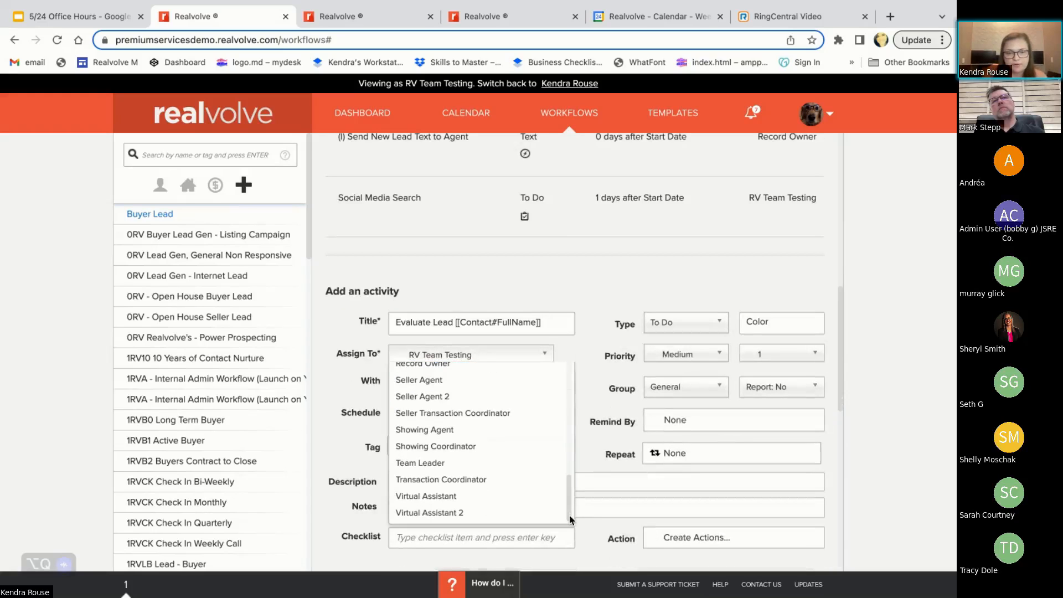
pyautogui.scroll(3, 570, 498)
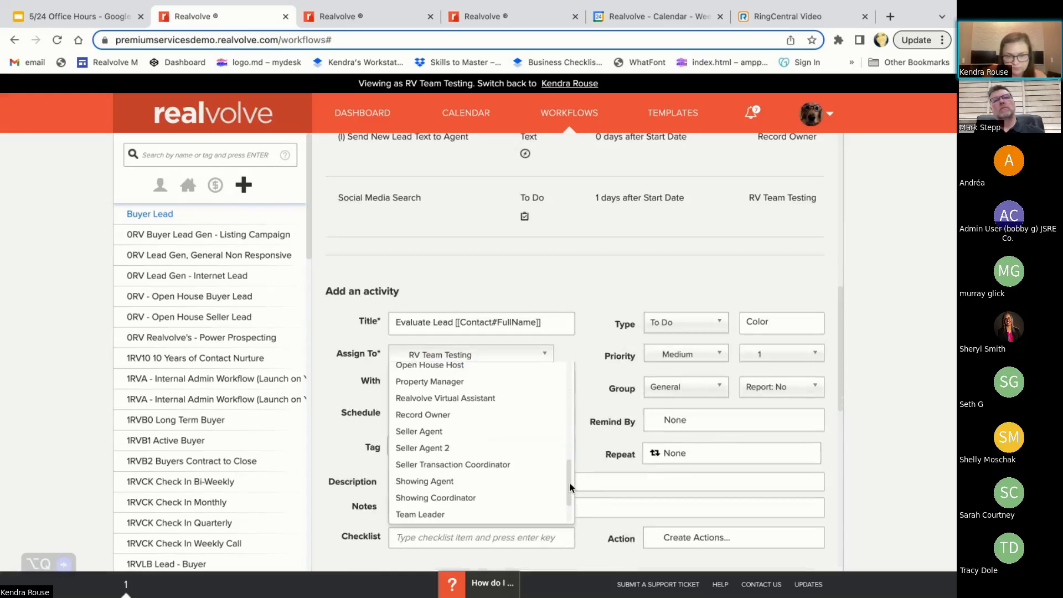
pyautogui.click(529, 424)
# Schedule the Evaluate Lead activity for 8 days after the start date
pyautogui.scroll(-2, 633, 436)
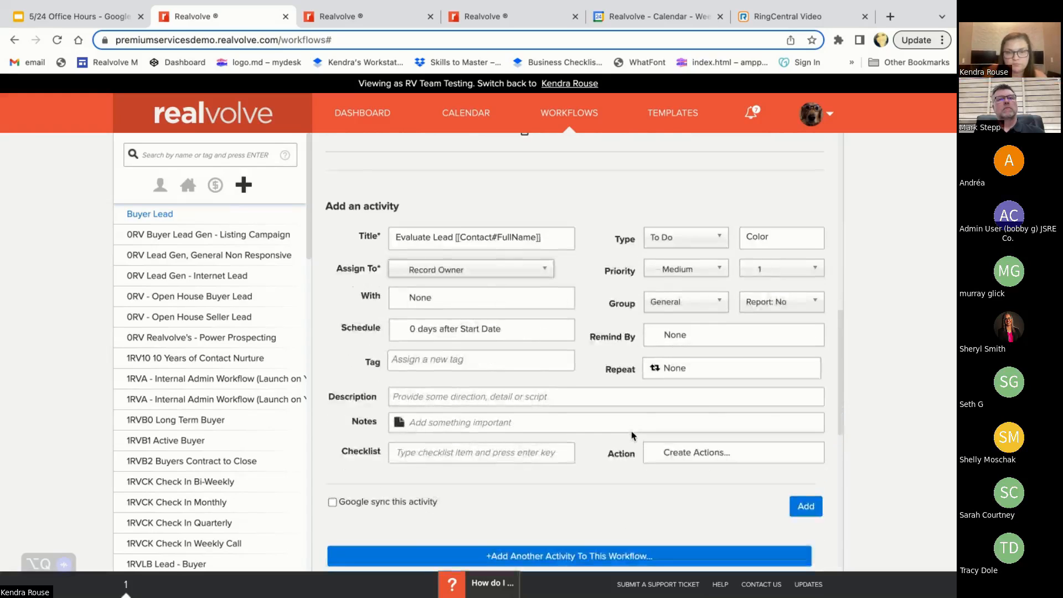
pyautogui.scroll(-1, 633, 436)
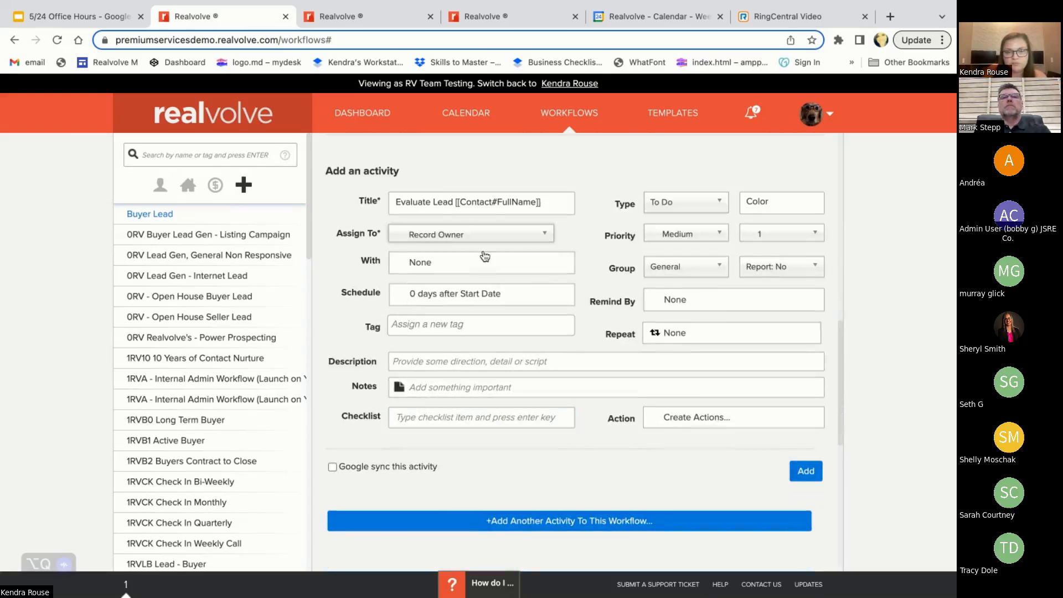
pyautogui.click(435, 297)
pyautogui.click(379, 446)
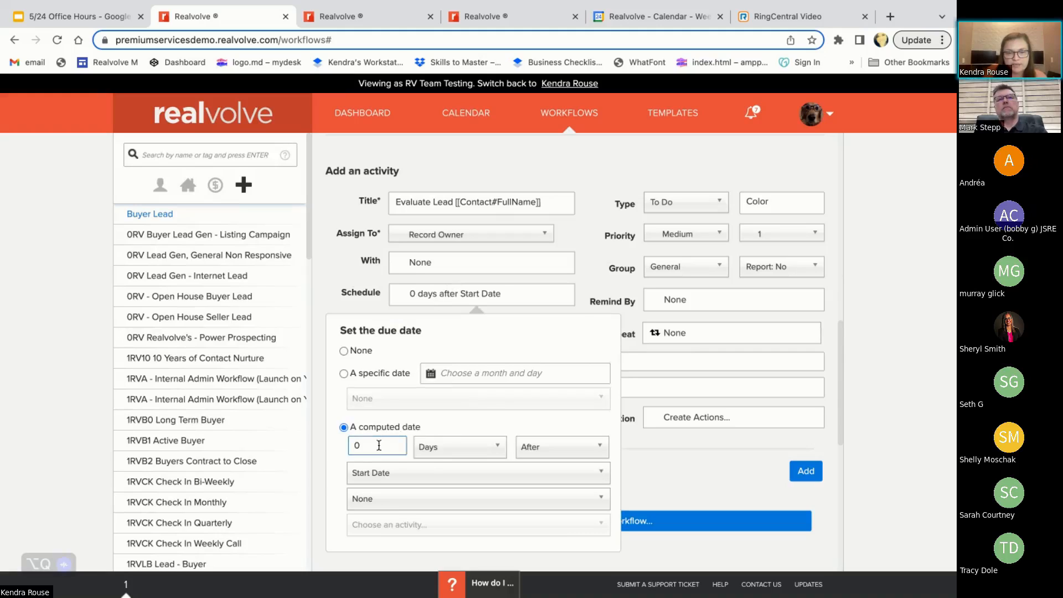
pyautogui.click(318, 446)
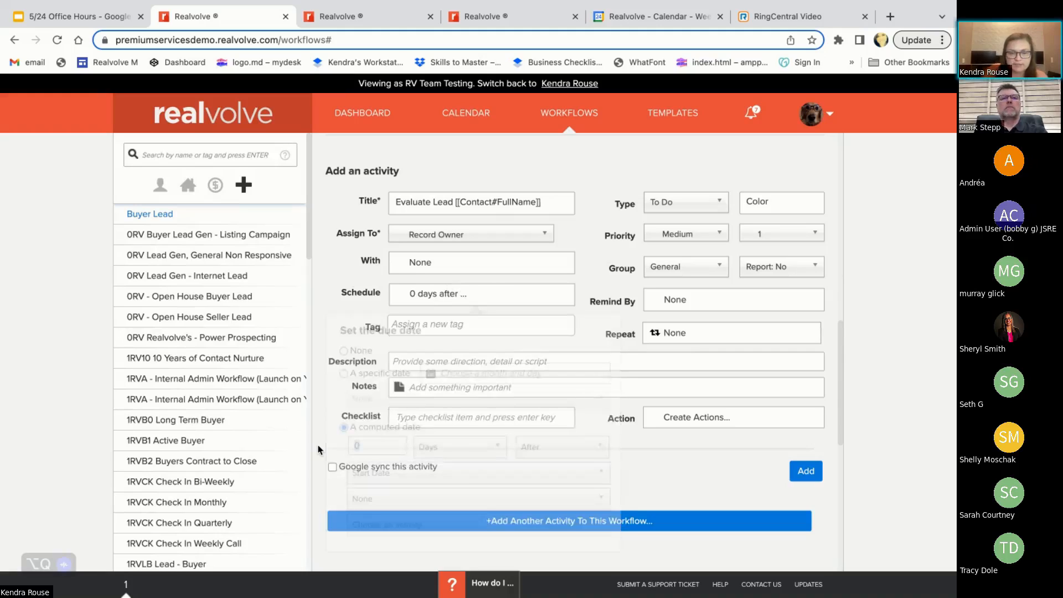
pyautogui.click(446, 294)
pyautogui.click(389, 443)
pyautogui.press('BackSpace')
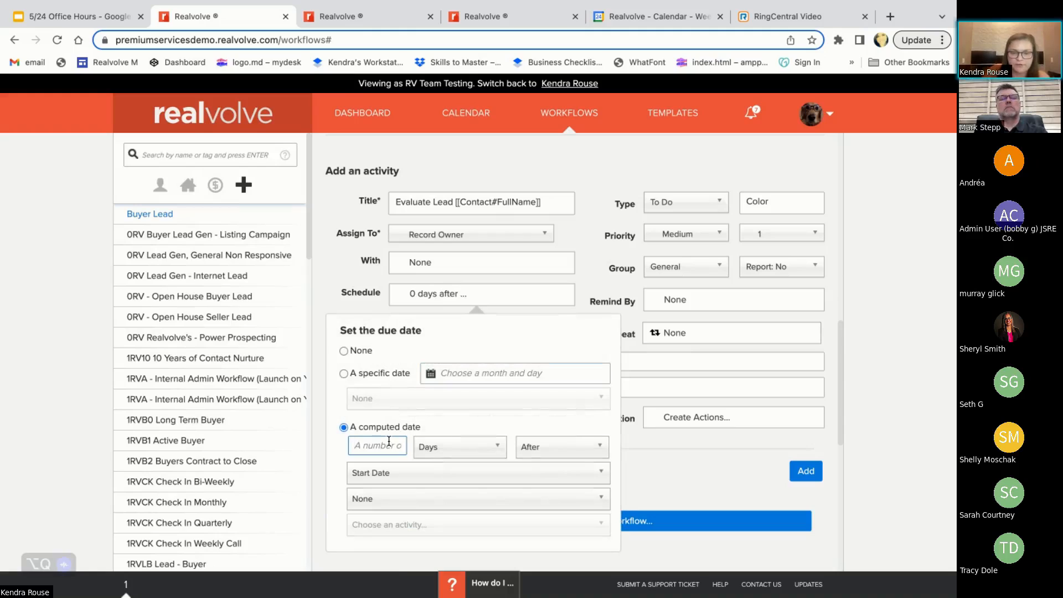
pyautogui.write('8')
pyautogui.click(455, 299)
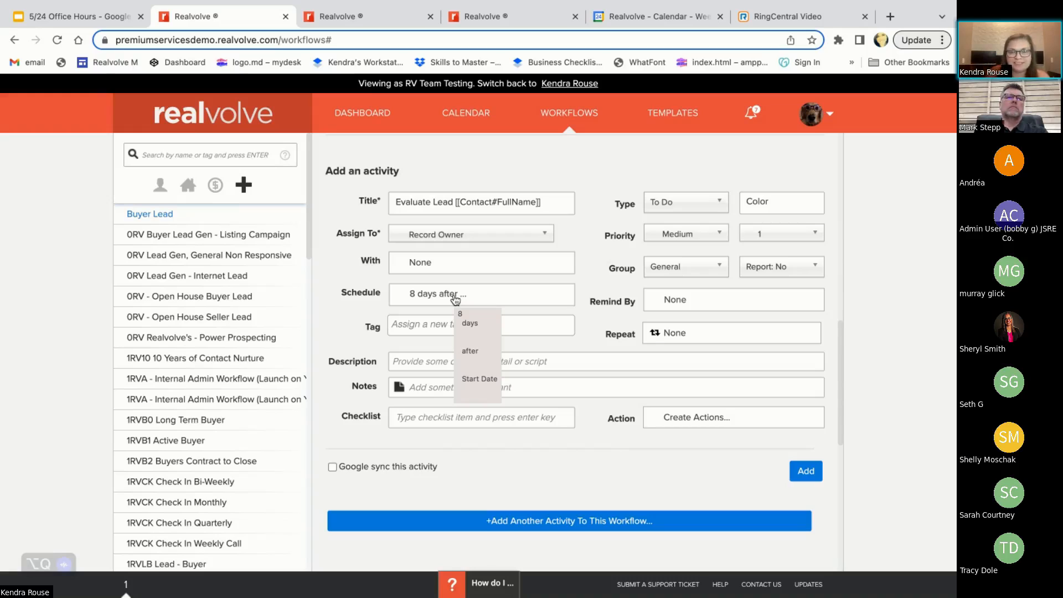
# Create an action for the Evaluate Lead activity, titled "Start on Long-Term Buyer Workflow"
pyautogui.click(691, 422)
pyautogui.scroll(-2, 543, 357)
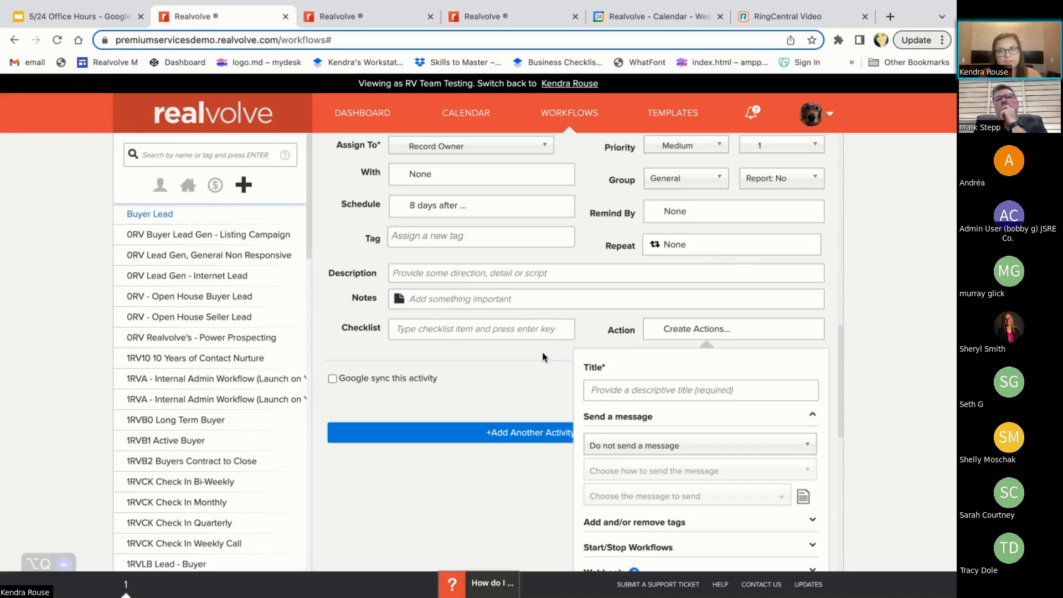
pyautogui.click(614, 391)
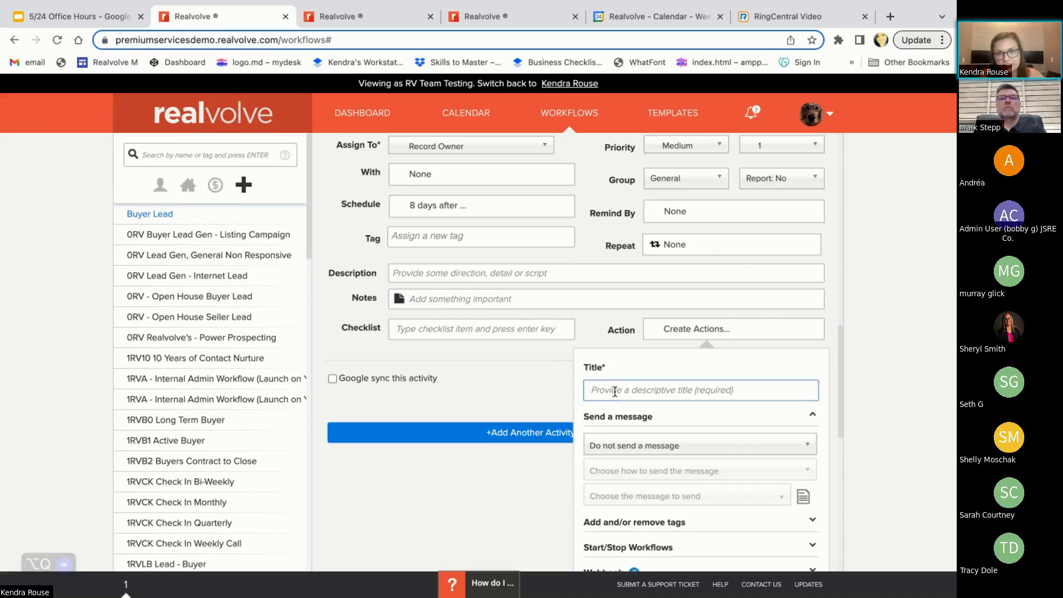
pyautogui.scroll(1, 614, 392)
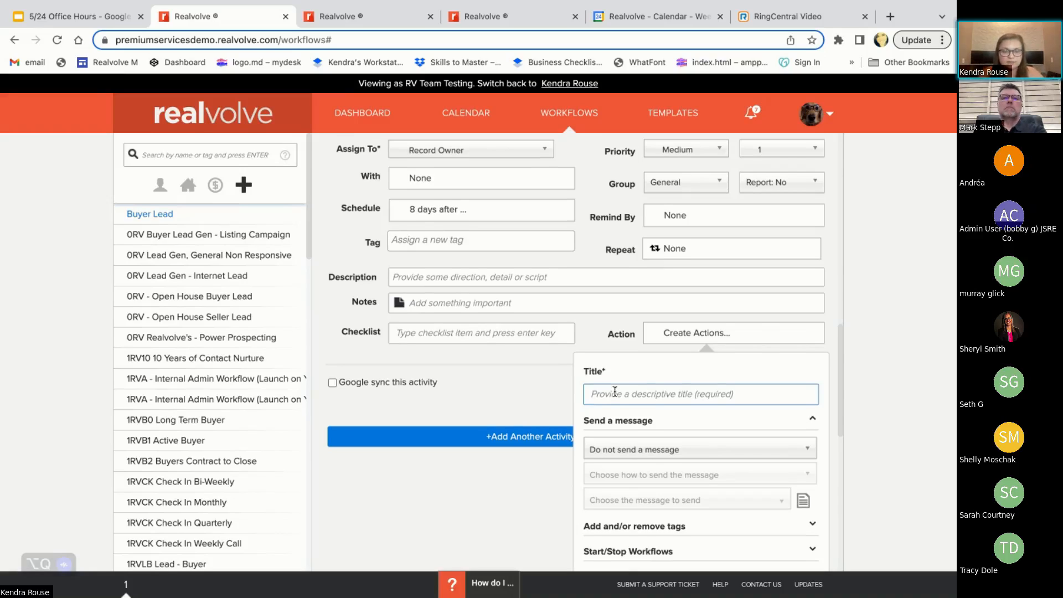
pyautogui.write('Start In')
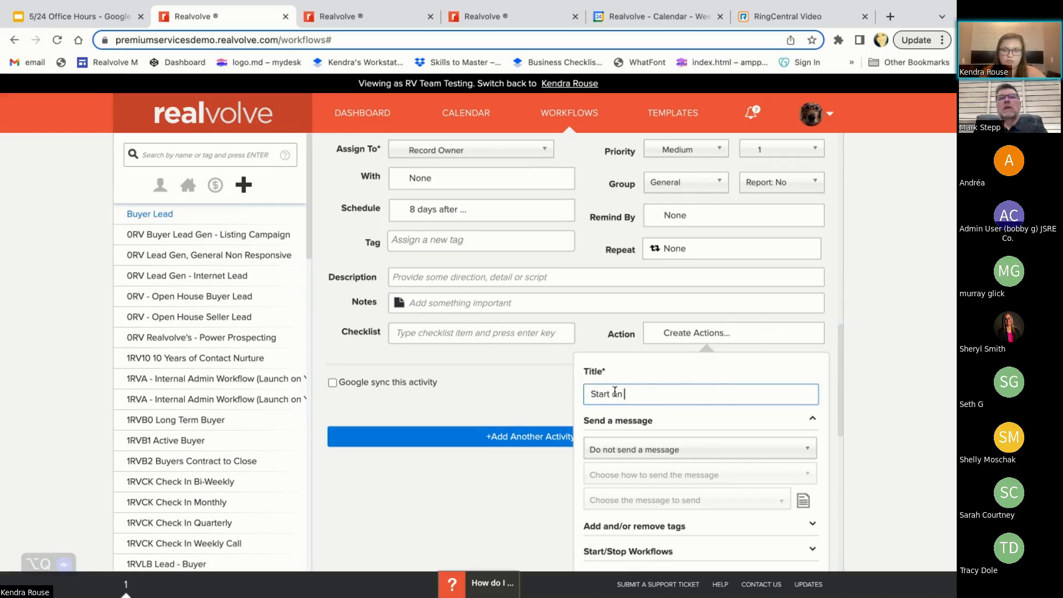
pyautogui.write(' Long-')
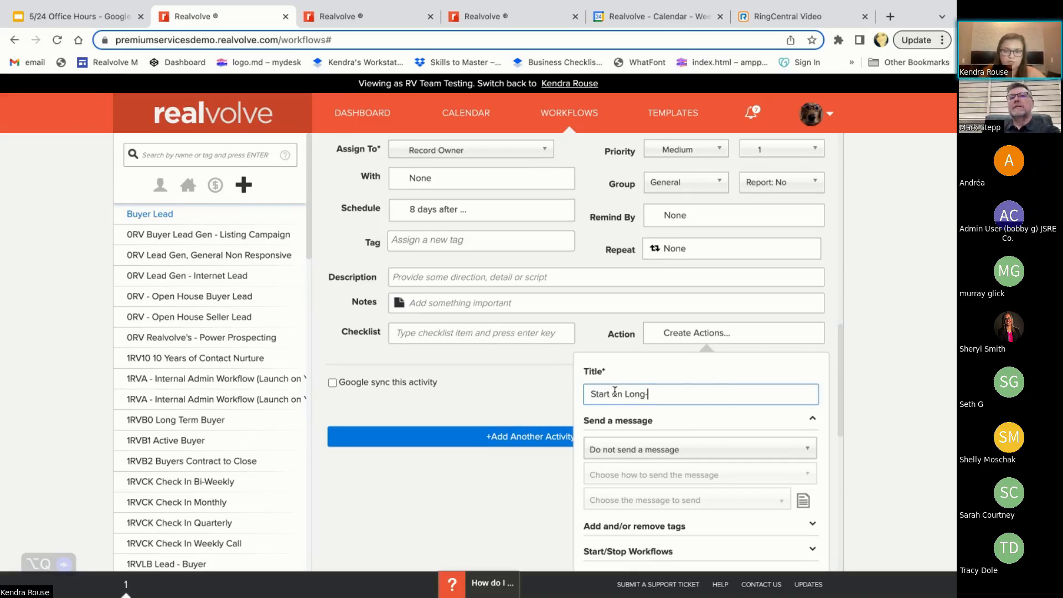
pyautogui.write('Te')
pyautogui.press('BackSpace')
pyautogui.press('BackSpace')
pyautogui.write('Te')
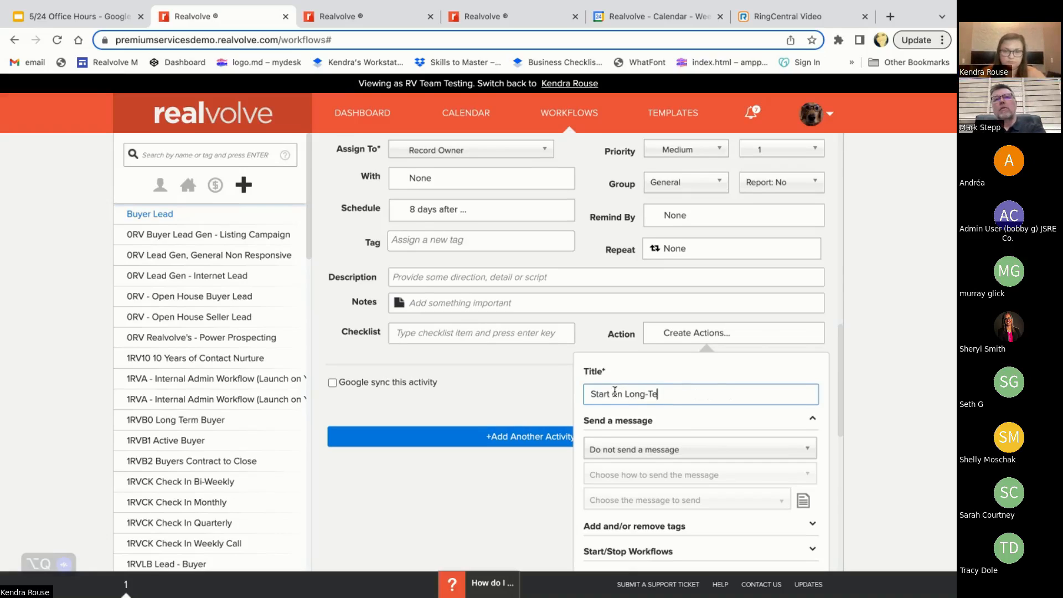
pyautogui.write('rm Buyer')
pyautogui.scroll(-1, 615, 393)
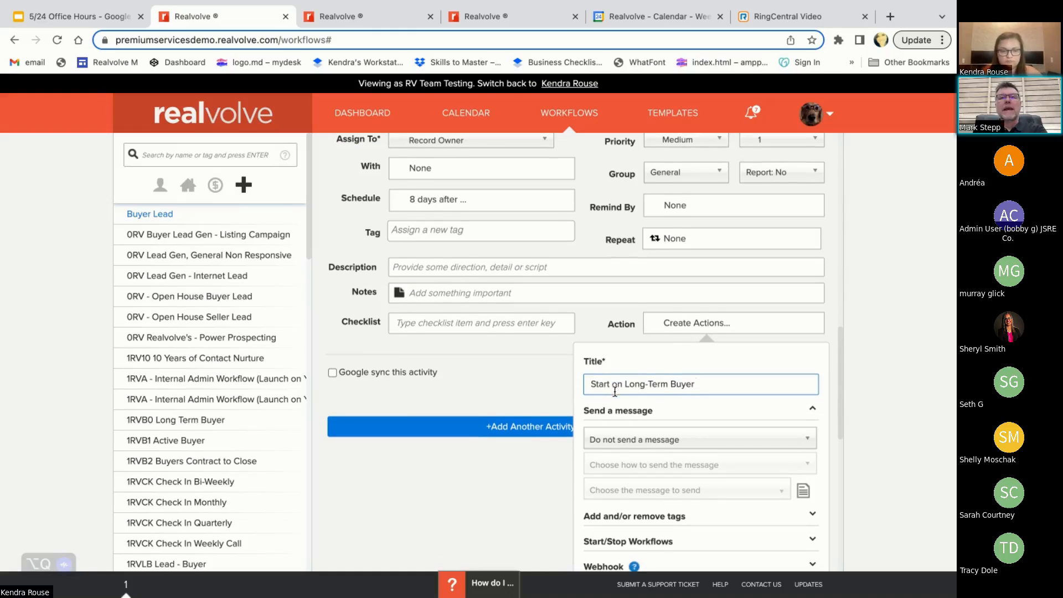
pyautogui.write('Workflow')
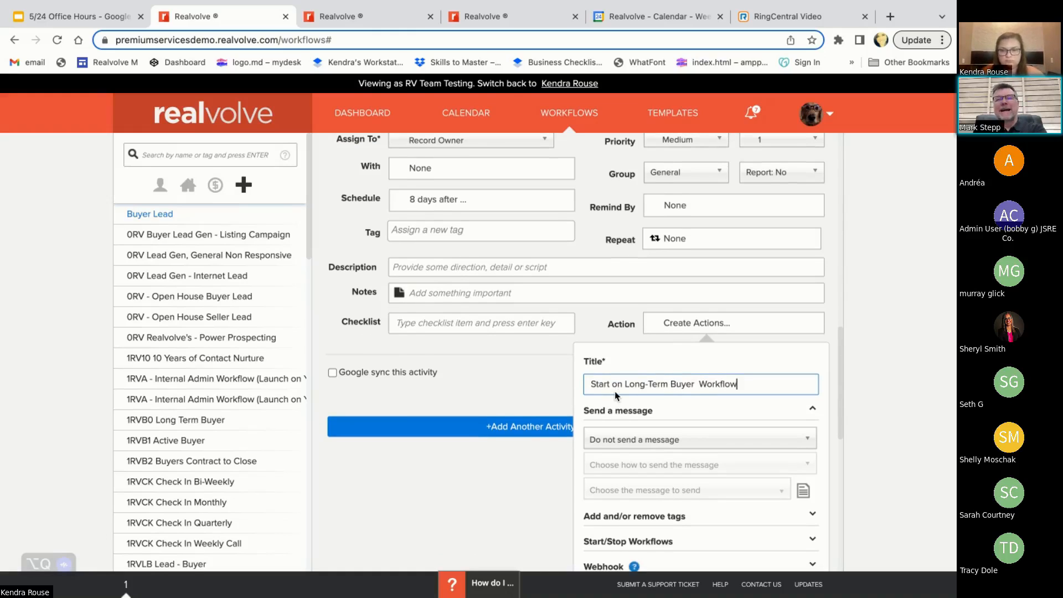
pyautogui.click(700, 382)
pyautogui.press('BackSpace')
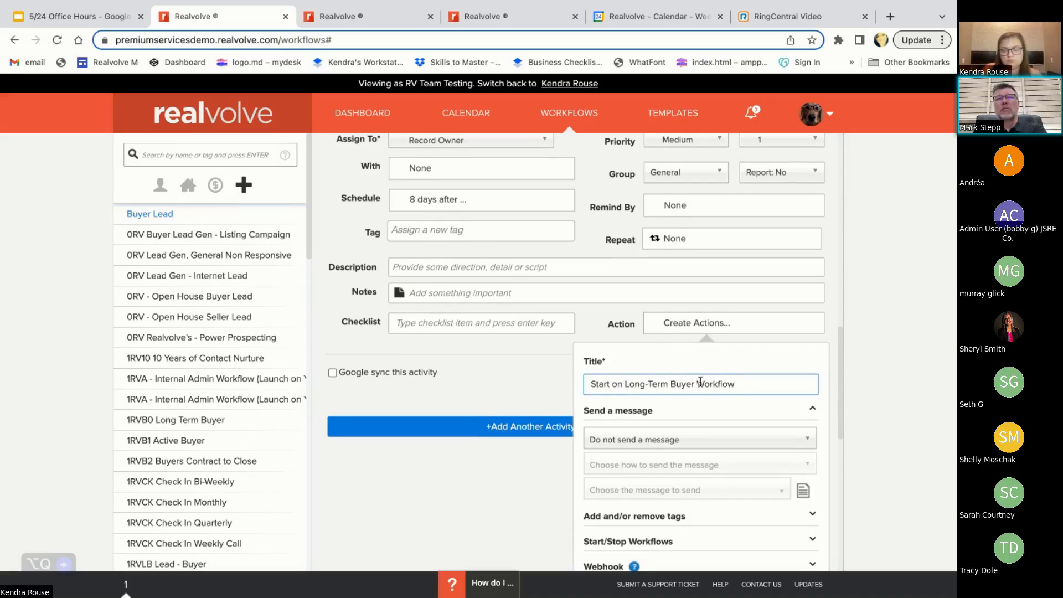
# Set the action to start the 1RVB0 Long Term Buyer workflow
pyautogui.scroll(-1, 685, 465)
pyautogui.scroll(-1, 685, 474)
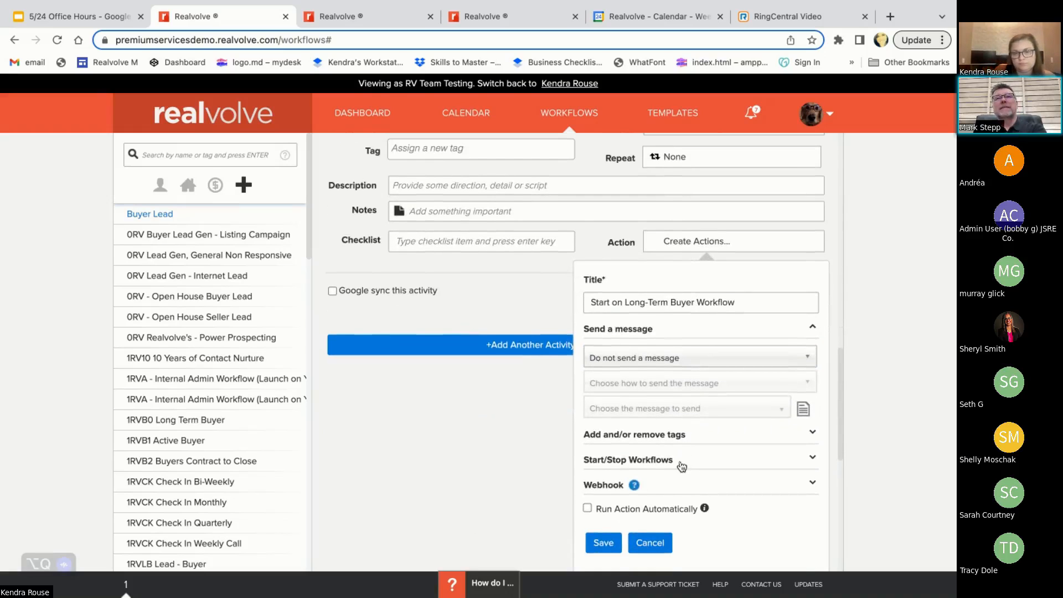
pyautogui.click(682, 465)
pyautogui.scroll(-2, 681, 467)
pyautogui.scroll(-1, 681, 467)
pyautogui.click(651, 386)
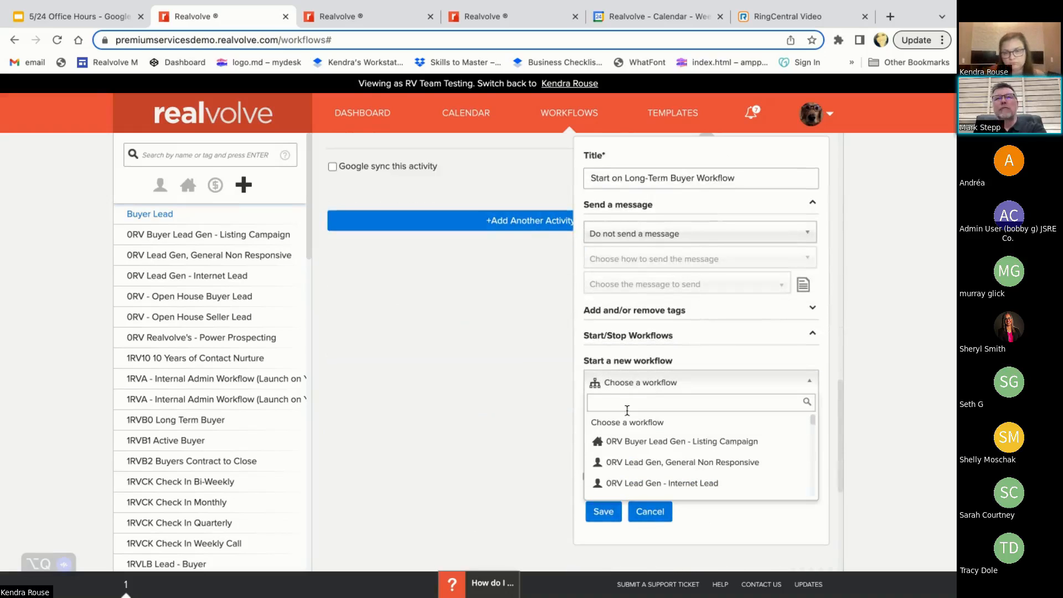
pyautogui.write('long')
pyautogui.click(621, 425)
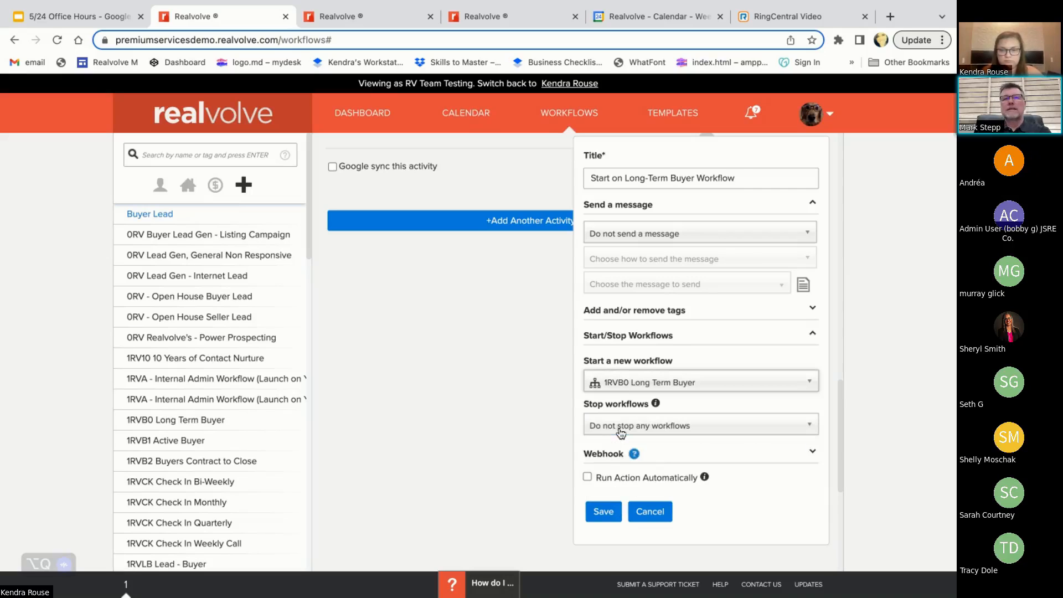
# Have the action selectively stop the 1RVLB Lead - Buyer workflow and save the action
pyautogui.click(609, 427)
pyautogui.click(623, 475)
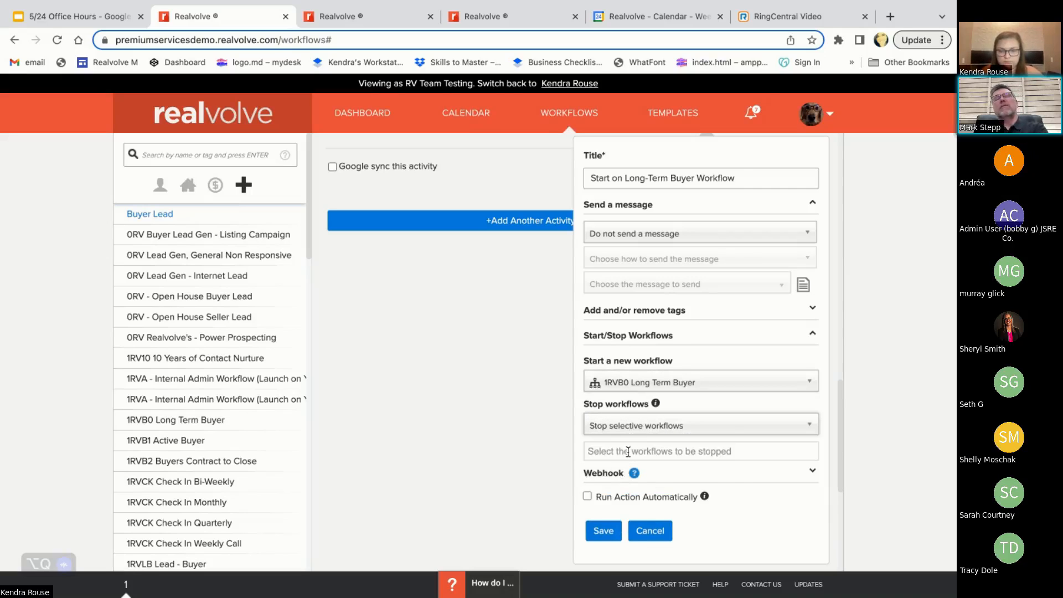
pyautogui.click(627, 452)
pyautogui.write('lead buy')
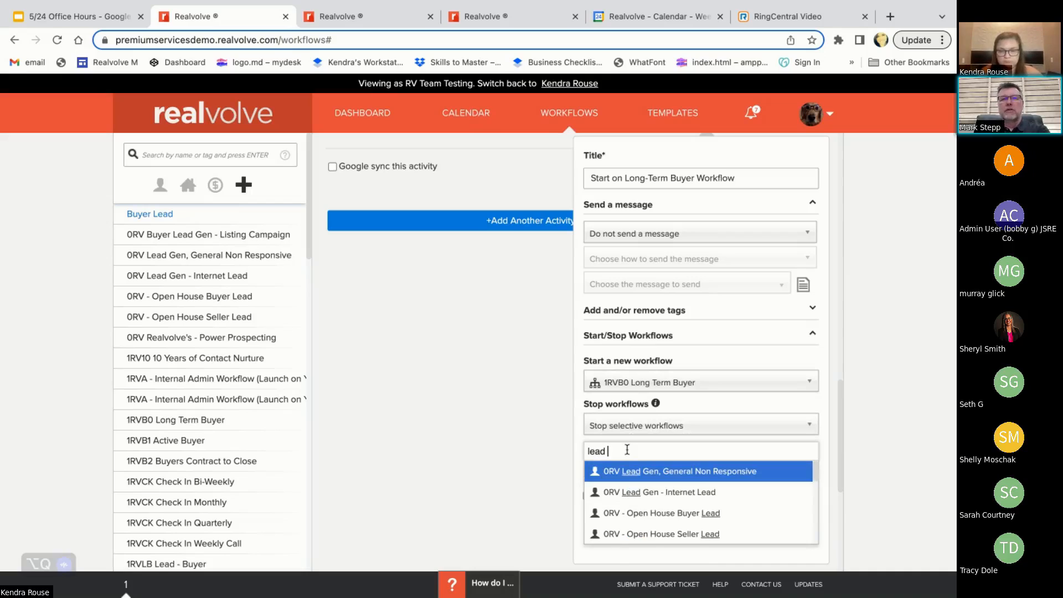
pyautogui.press('BackSpace')
pyautogui.press('BackSpace')
pyautogui.press('BackSpace')
pyautogui.press('BackSpace')
pyautogui.press('BackSpace')
pyautogui.press('BackSpace')
pyautogui.press('BackSpace')
pyautogui.press('BackSpace')
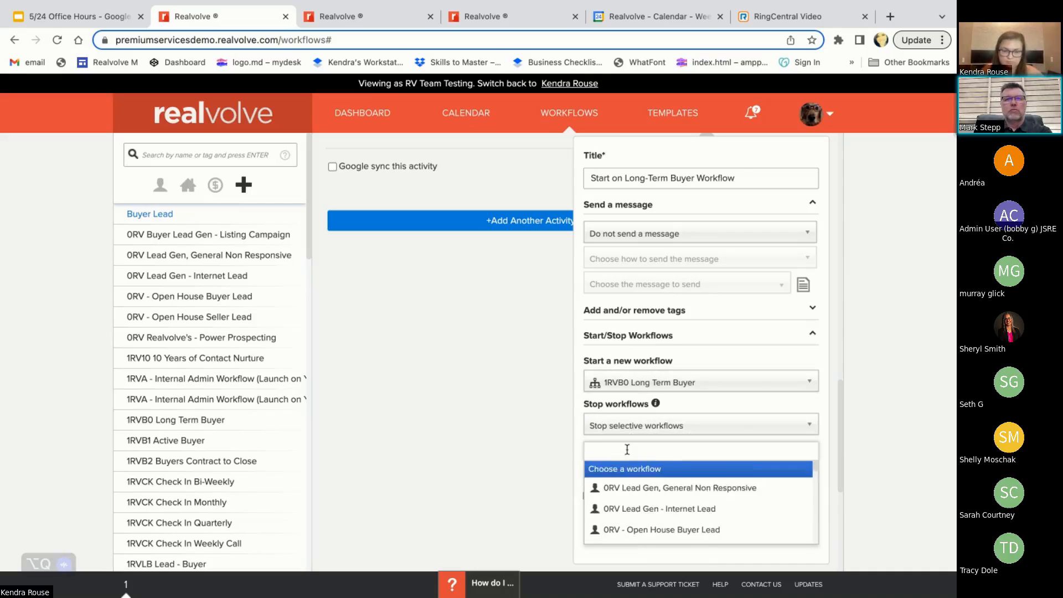
pyautogui.write('buyer')
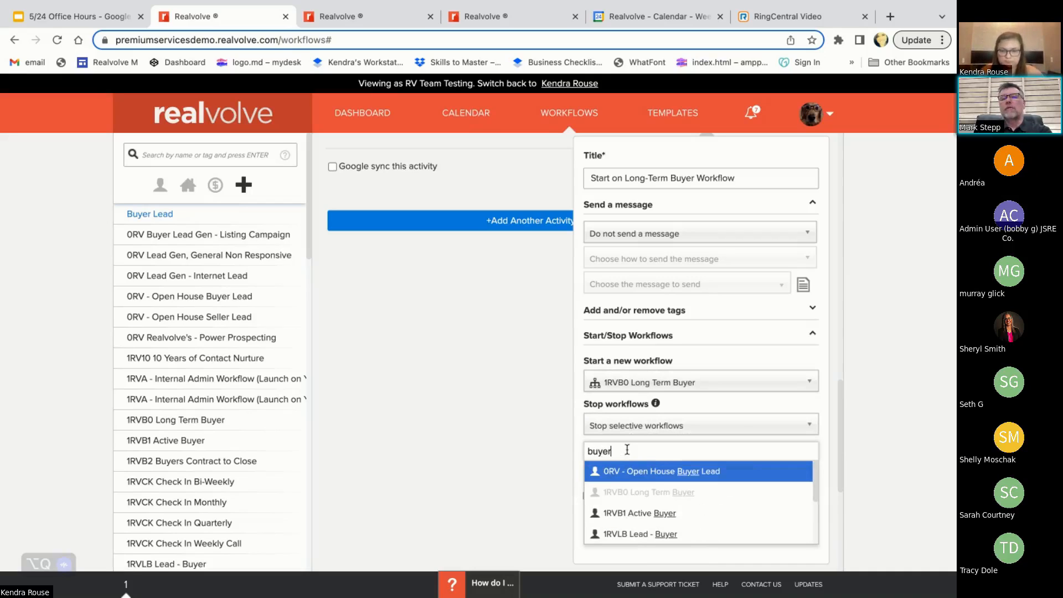
pyautogui.click(637, 534)
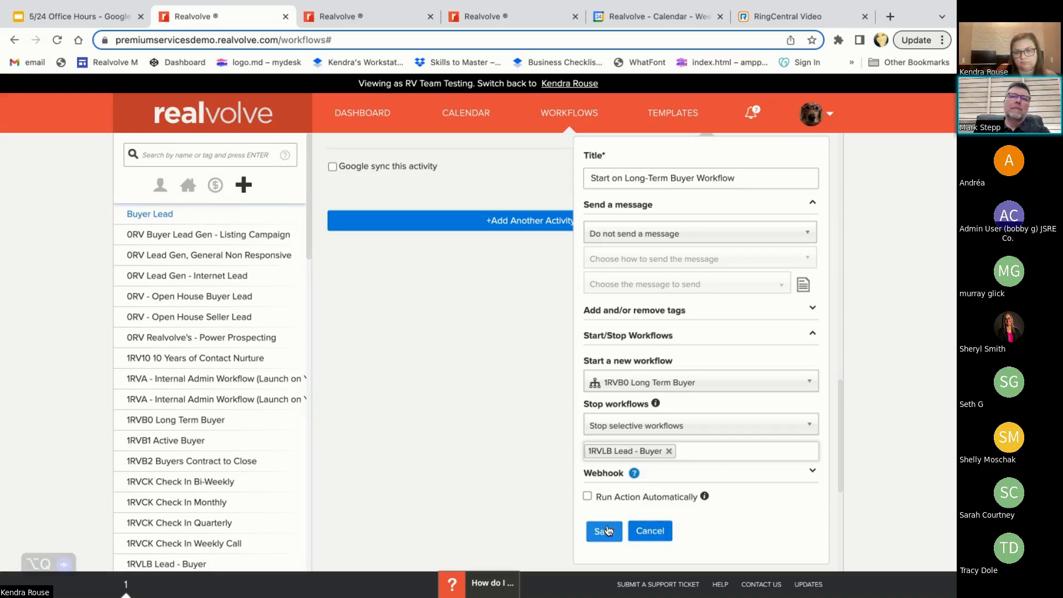
pyautogui.click(604, 531)
pyautogui.scroll(2, 612, 387)
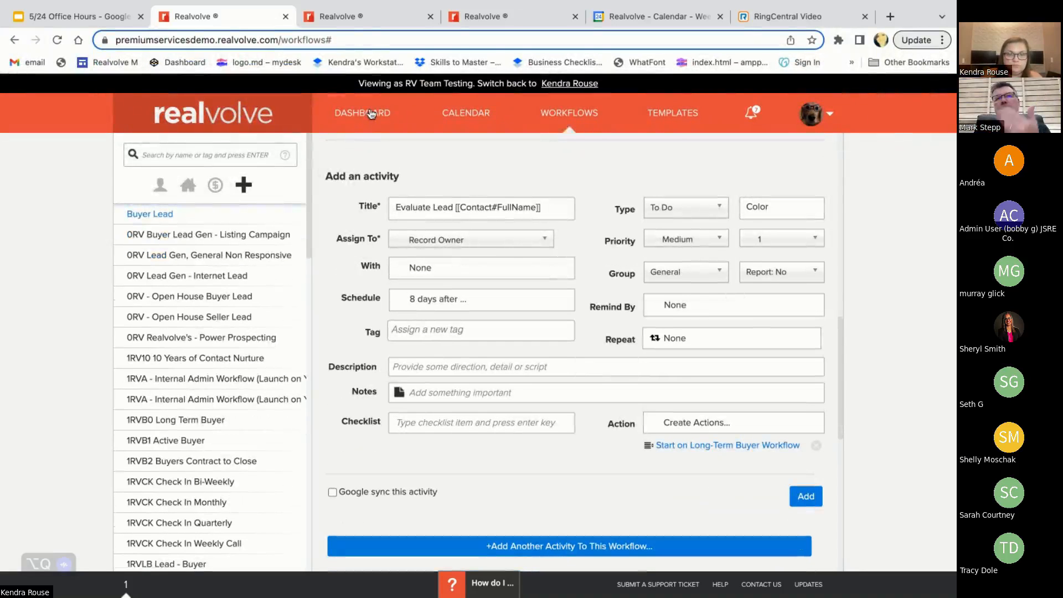
# Open the first recently viewed contact from the dashboard and choose the 1RVLB Lead - Buyer workflow to start on it
pyautogui.click(371, 114)
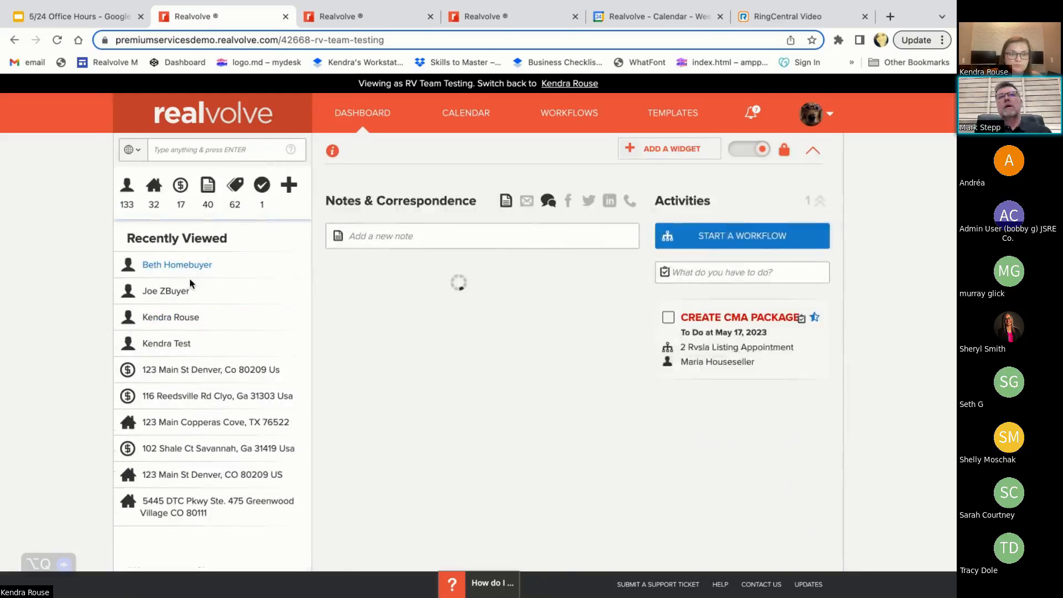
pyautogui.click(190, 267)
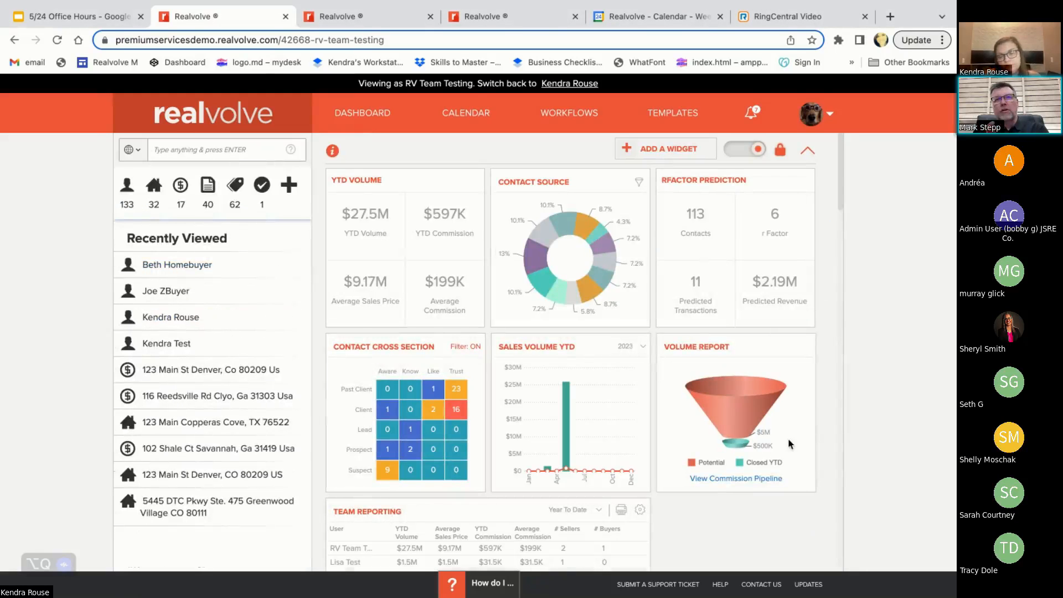
pyautogui.click(722, 327)
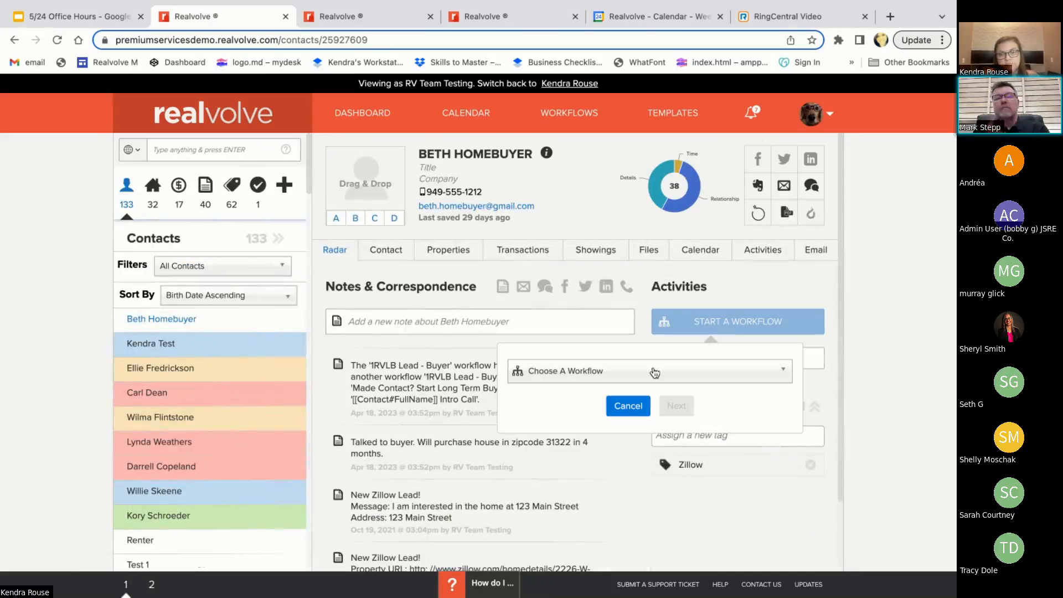
pyautogui.click(655, 373)
pyautogui.write('lead buyer')
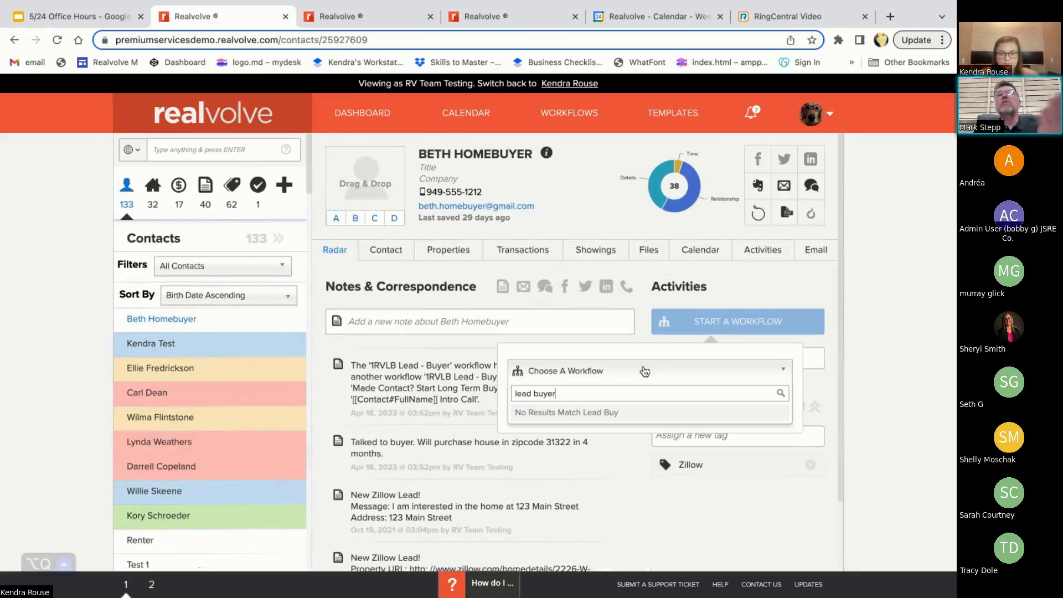
pyautogui.press('BackSpace')
pyautogui.press('BackSpace')
pyautogui.press('BackSpace')
pyautogui.press('BackSpace')
pyautogui.press('BackSpace')
pyautogui.press('BackSpace')
pyautogui.press('BackSpace')
pyautogui.press('BackSpace')
pyautogui.press('BackSpace')
pyautogui.press('BackSpace')
pyautogui.write('1rvlb')
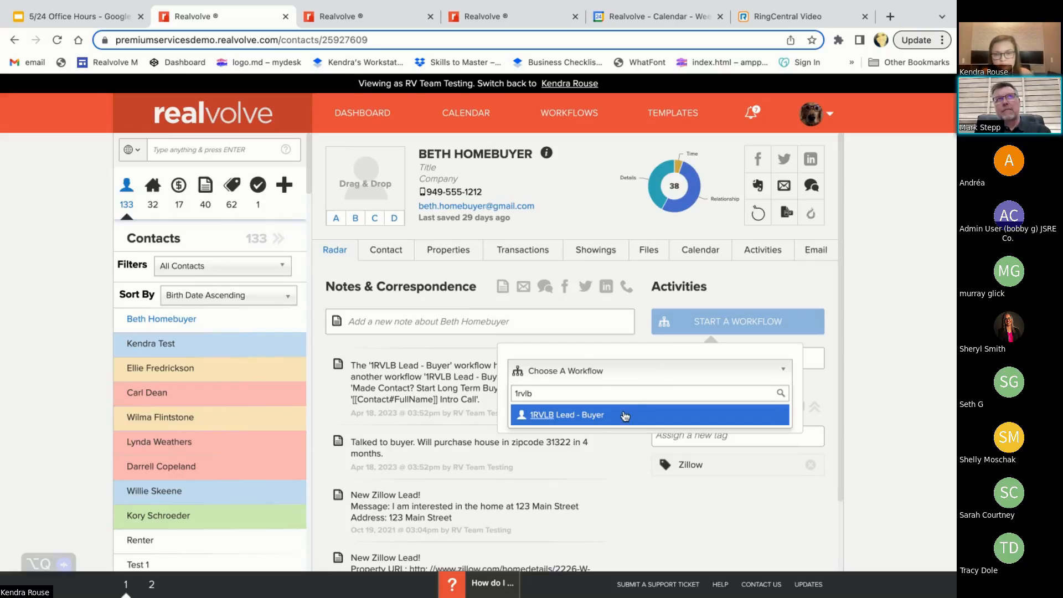
pyautogui.click(625, 416)
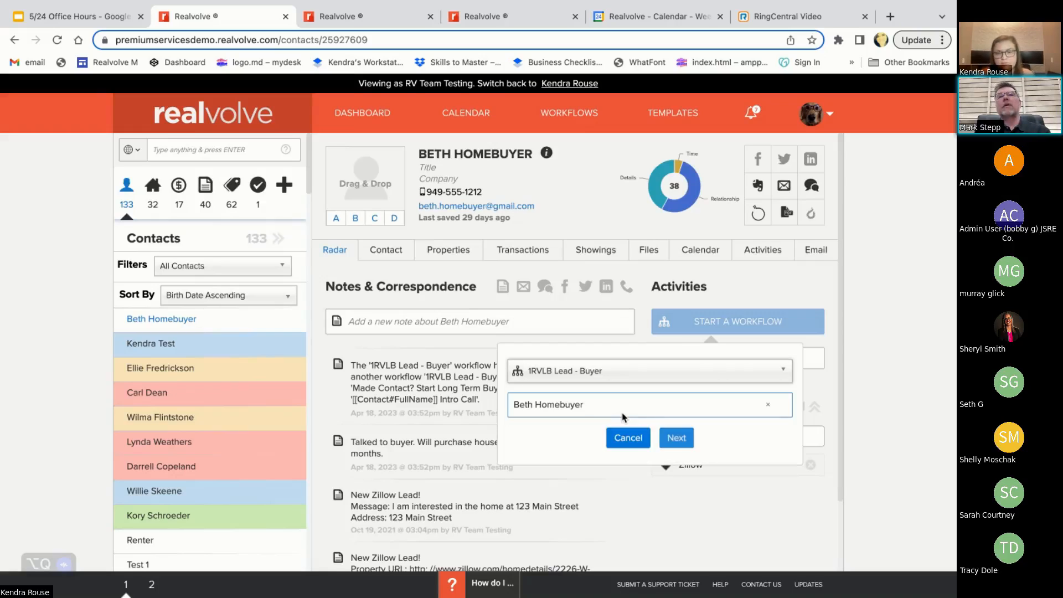
# Start the workflow with all activities, the preset record owner assignment and the proposed dates, and reload the contact page
pyautogui.click(676, 437)
pyautogui.scroll(-2, 576, 415)
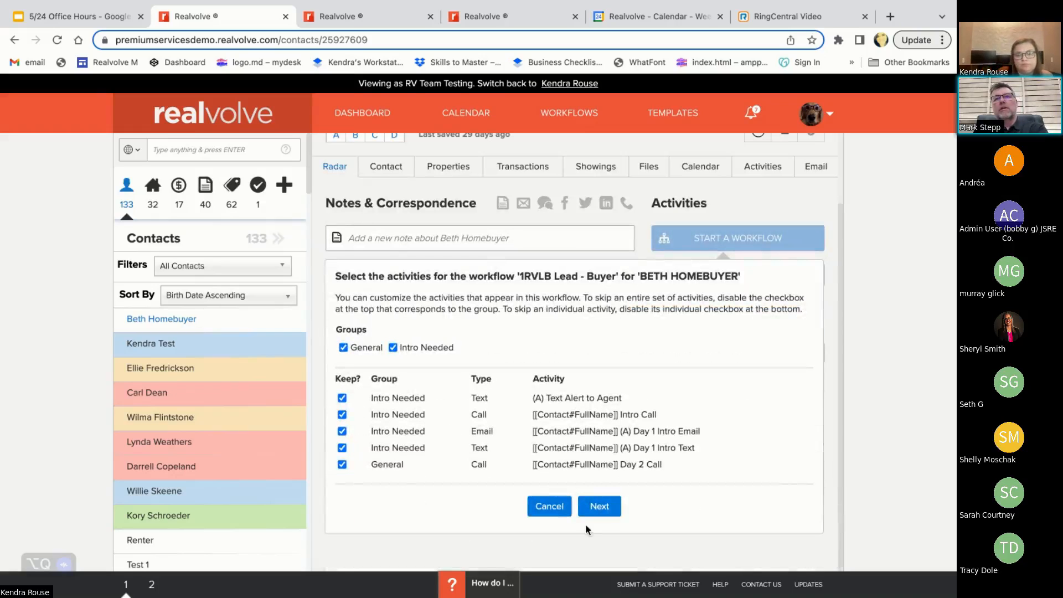
pyautogui.click(601, 506)
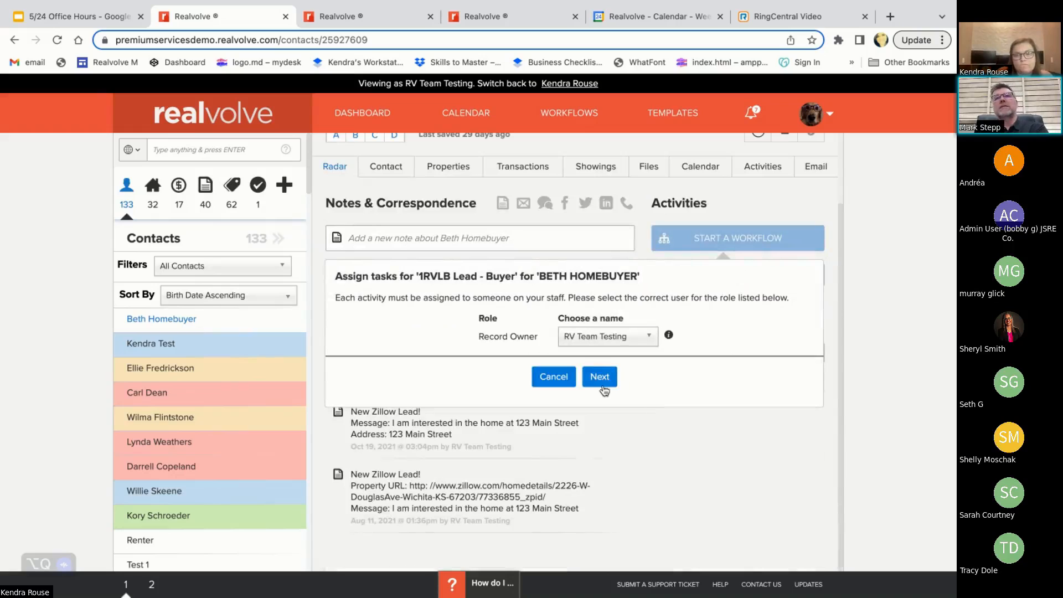
pyautogui.click(606, 375)
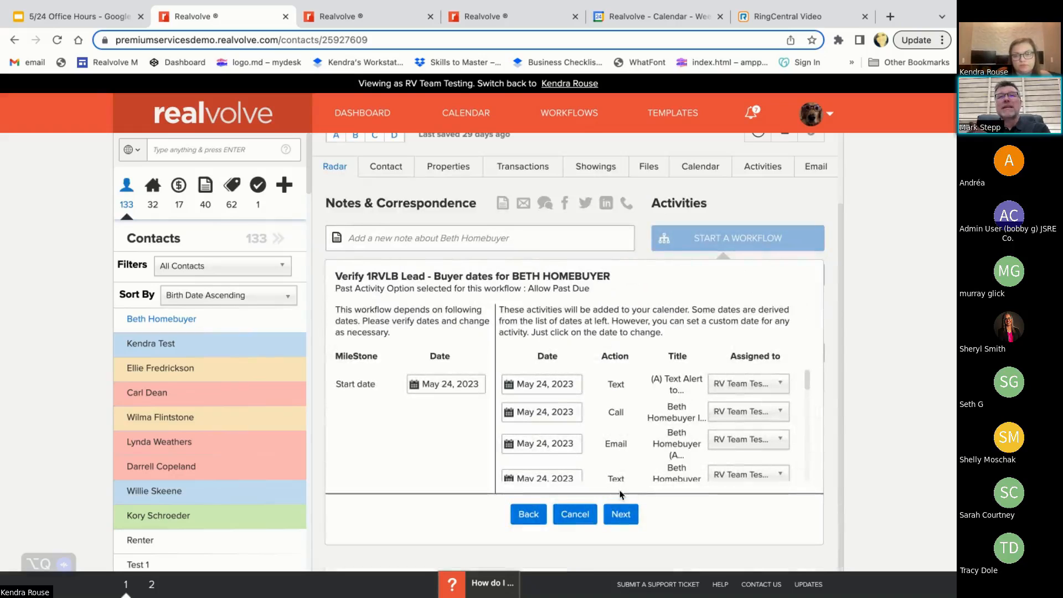
pyautogui.click(622, 519)
pyautogui.click(627, 571)
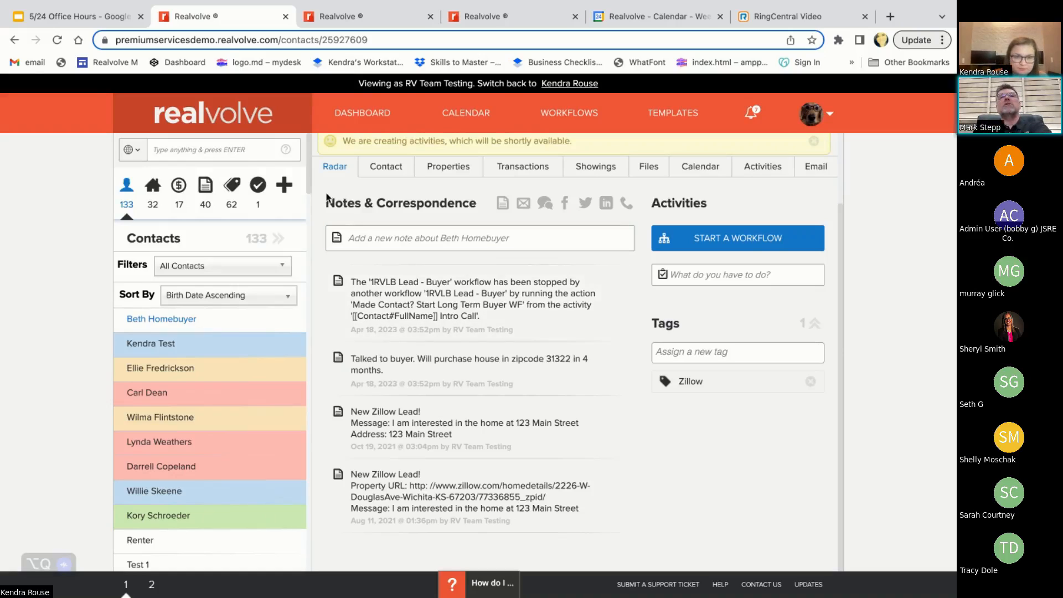
pyautogui.click(58, 40)
pyautogui.moveTo(610, 325)
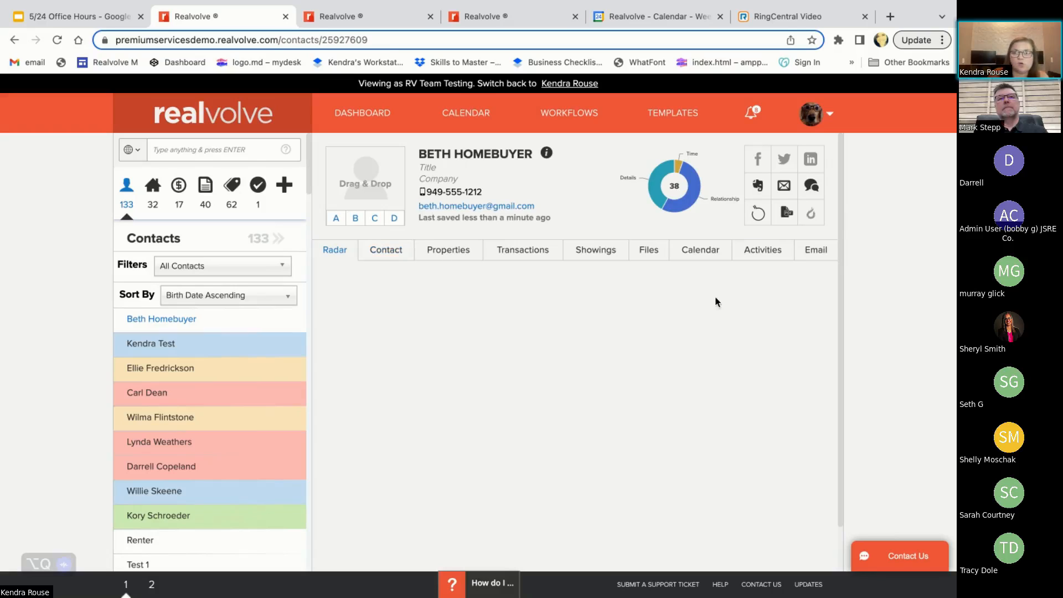
# Examine the contact's incomplete activities and review the completed ones, including the workflow's automatic text and email activities
pyautogui.click(759, 250)
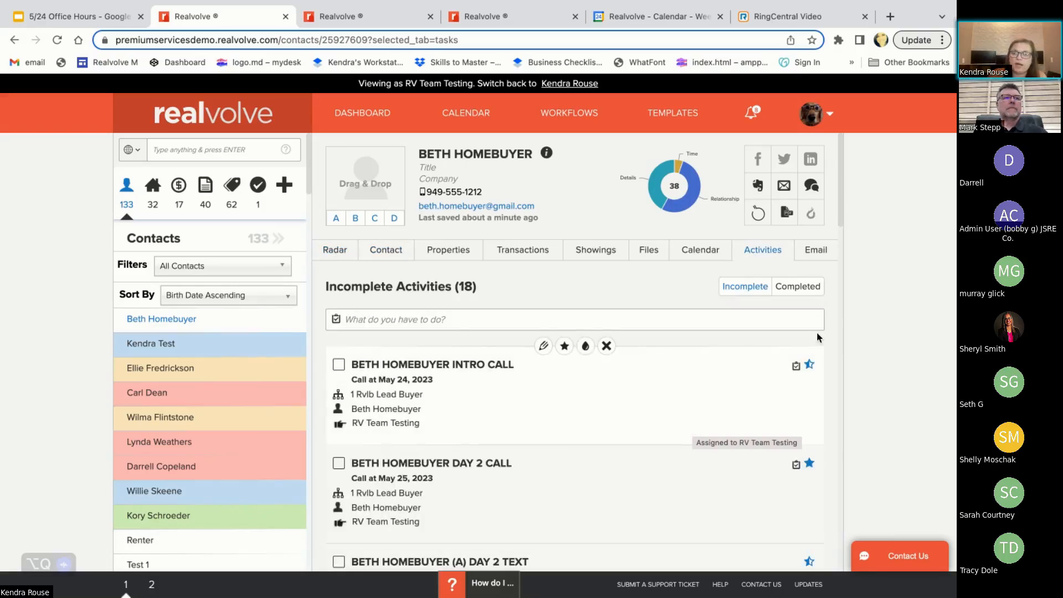
pyautogui.click(789, 287)
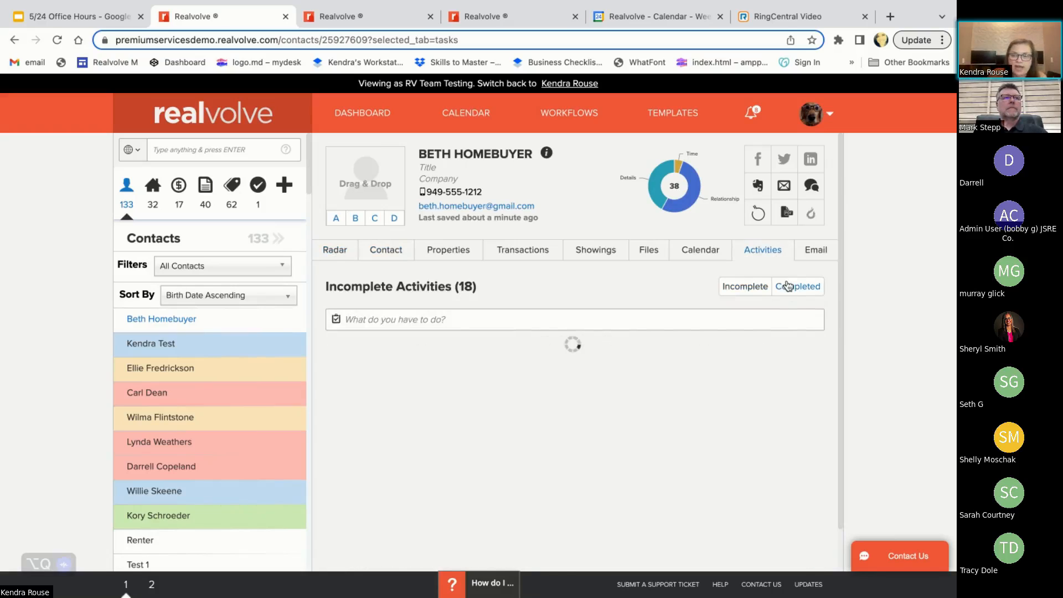
pyautogui.scroll(-3, 576, 445)
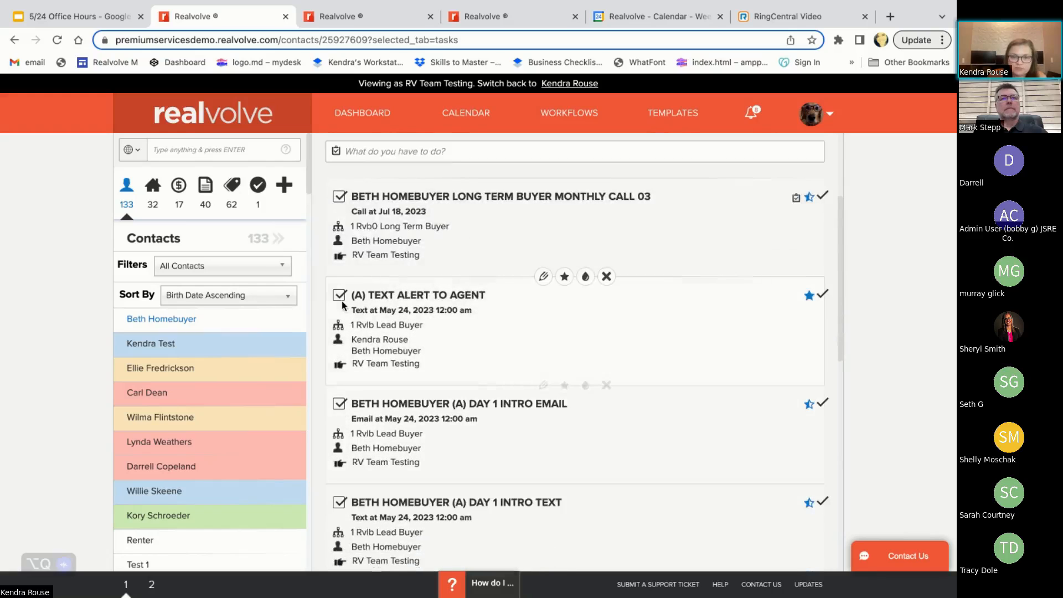
pyautogui.scroll(-2, 427, 343)
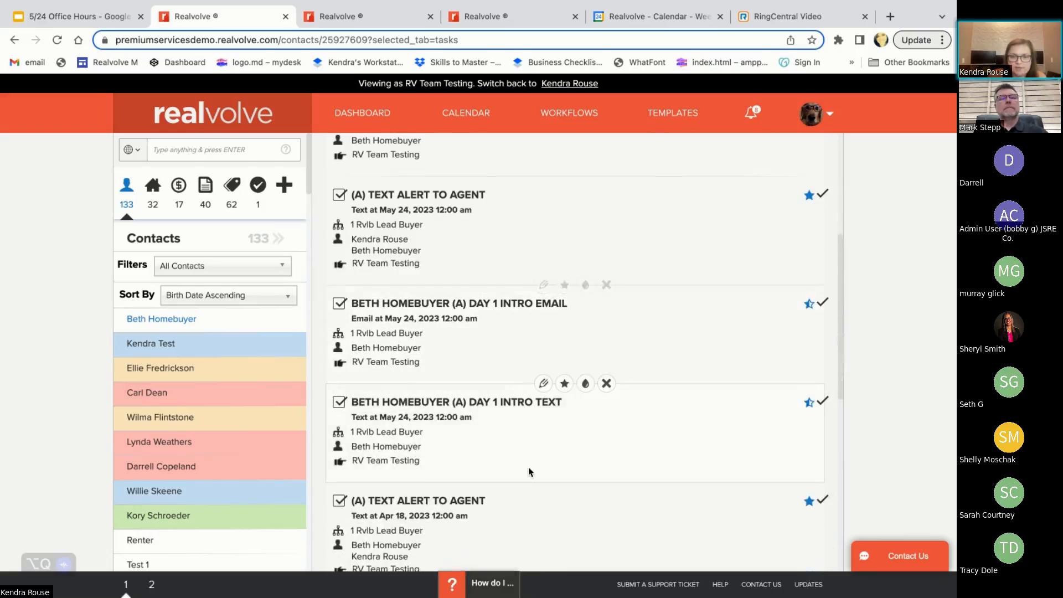
pyautogui.scroll(5, 529, 467)
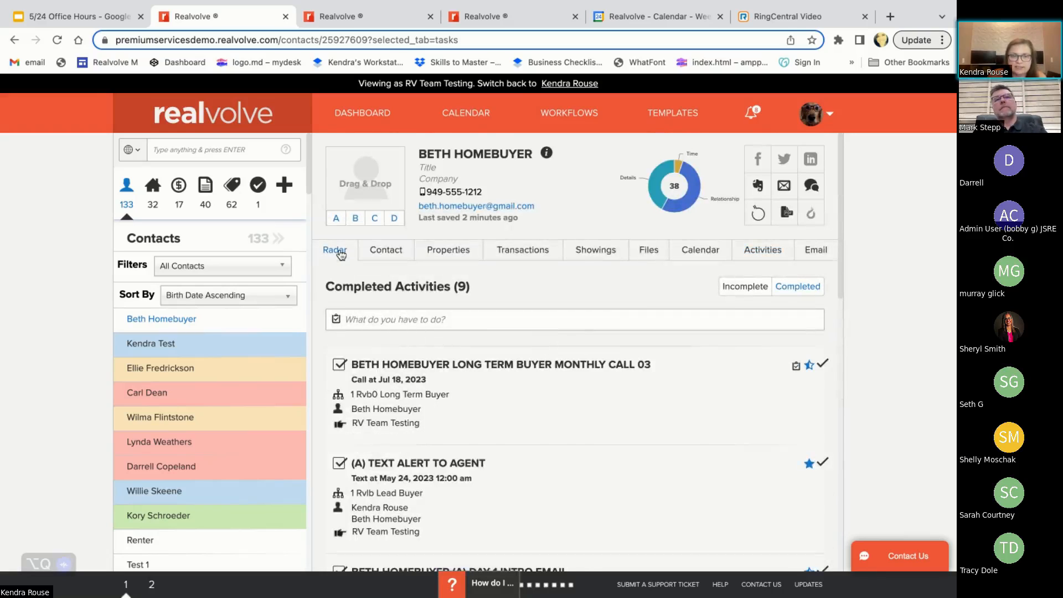
# From the contact's Radar view, enter placeholder text in the Notes item of the Intro Call checklist and save it
pyautogui.click(335, 250)
pyautogui.scroll(-1, 568, 435)
pyautogui.scroll(-1, 568, 435)
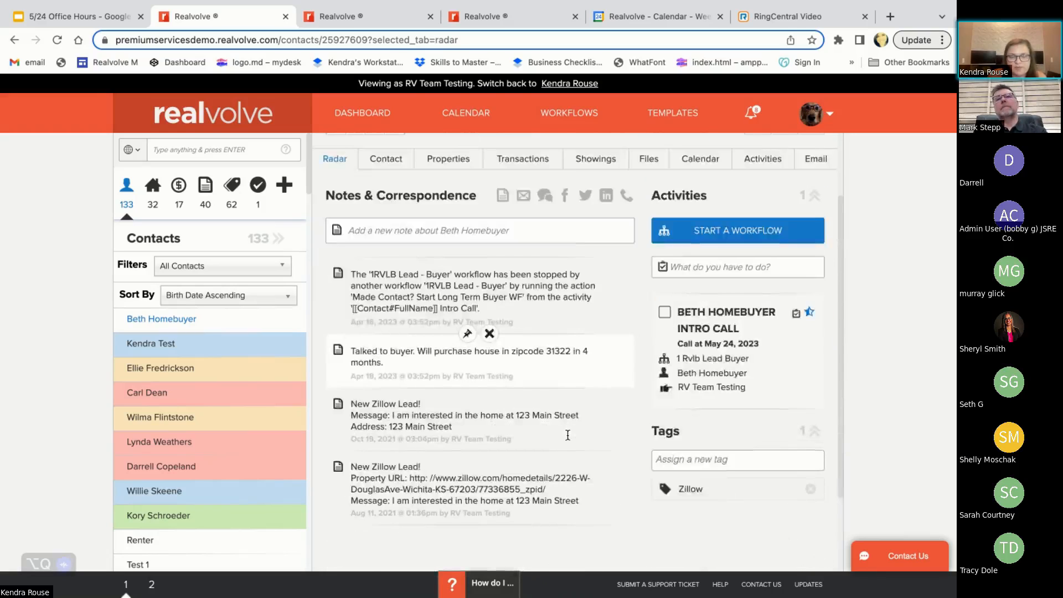
pyautogui.scroll(2, 524, 438)
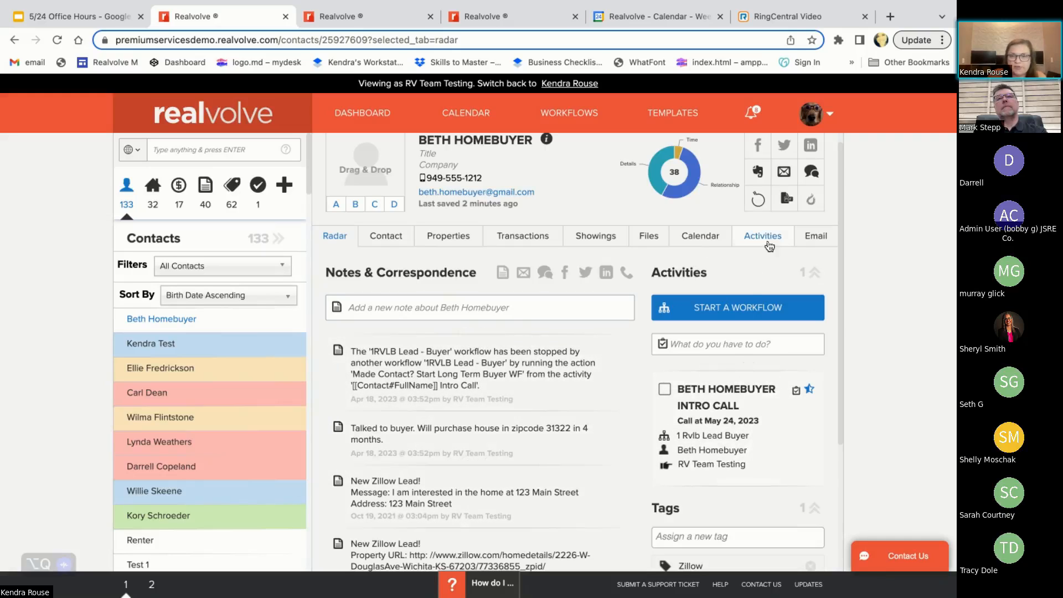
pyautogui.click(665, 390)
pyautogui.scroll(-3, 665, 403)
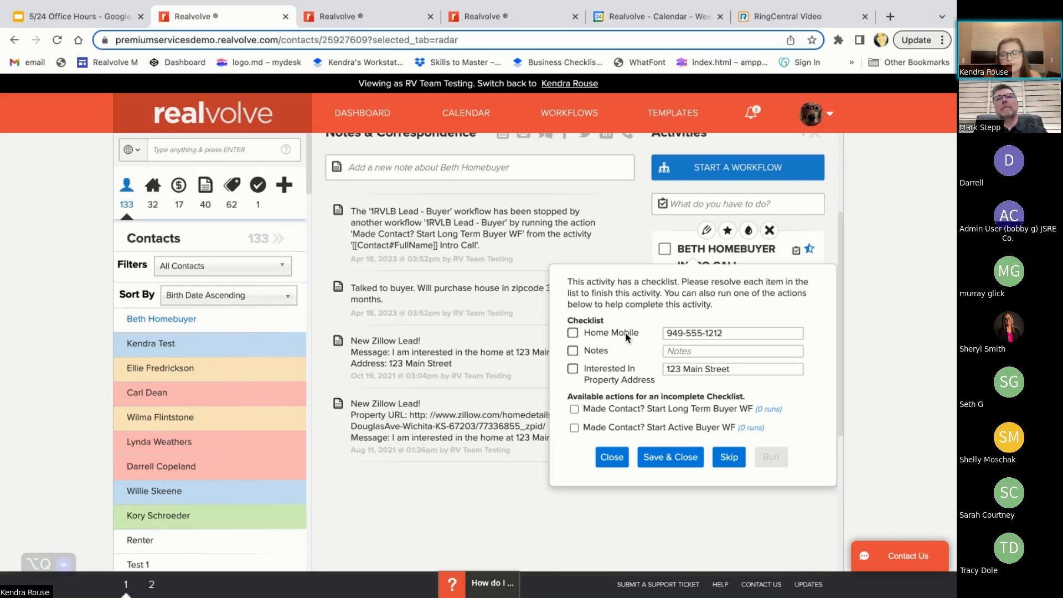
pyautogui.click(703, 351)
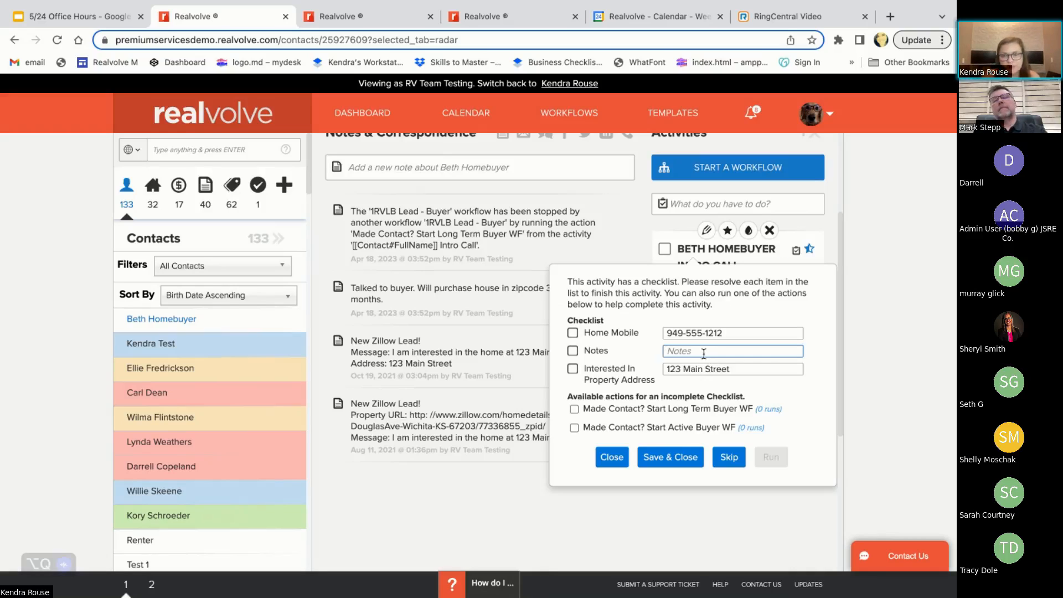
pyautogui.write('lkjfklsdfjaskdljfakldsfjkasdfjkasdfjksdjkflads')
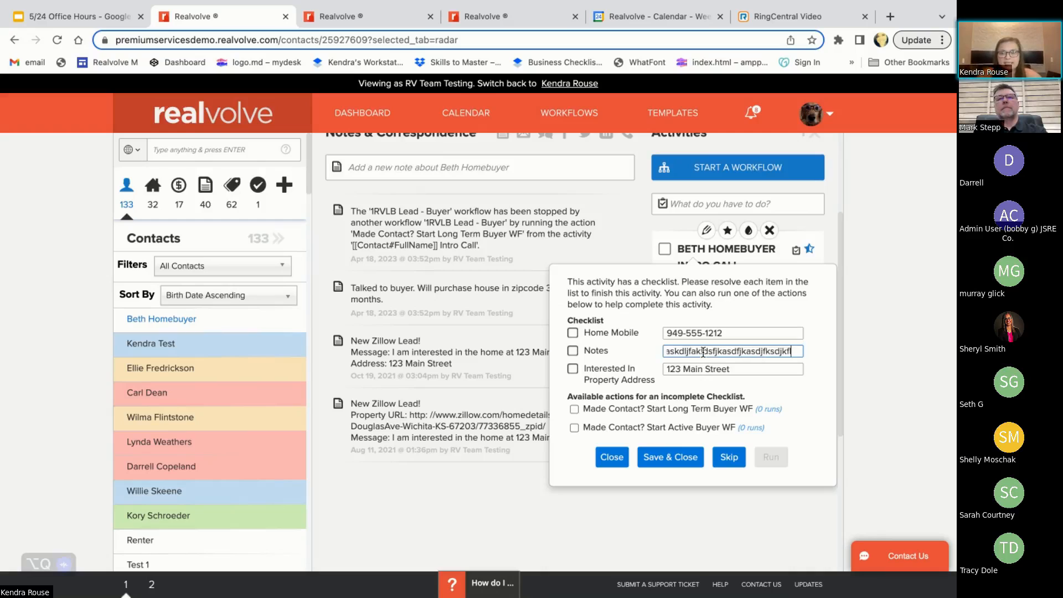
pyautogui.click(650, 460)
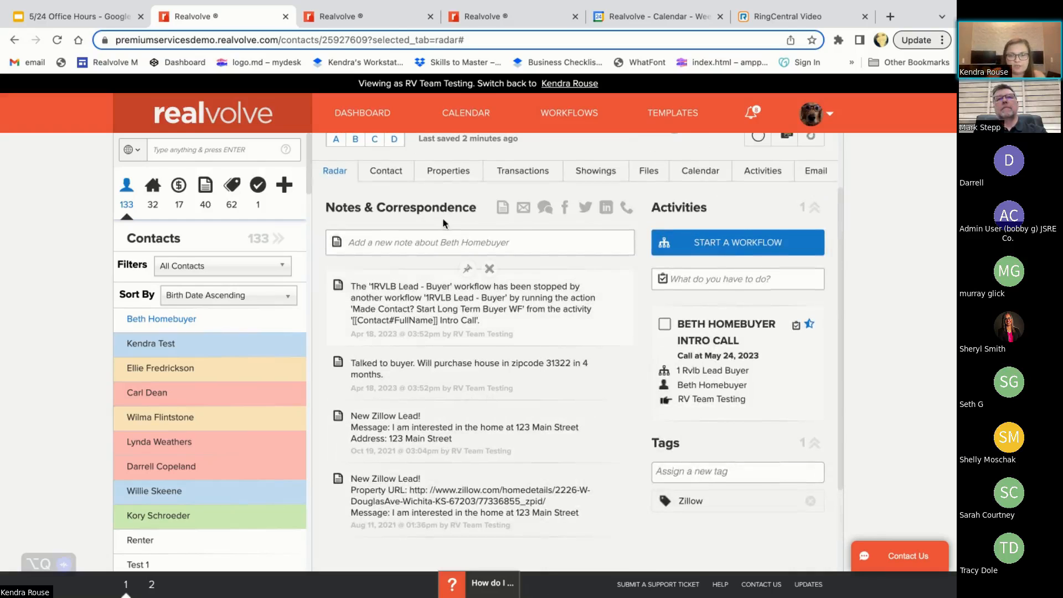
# Run the "Made Contact? Start Active Buyer WF" action from the Intro Call checklist and continue to the 1RVB1 Active Buyer activity selection
pyautogui.click(665, 326)
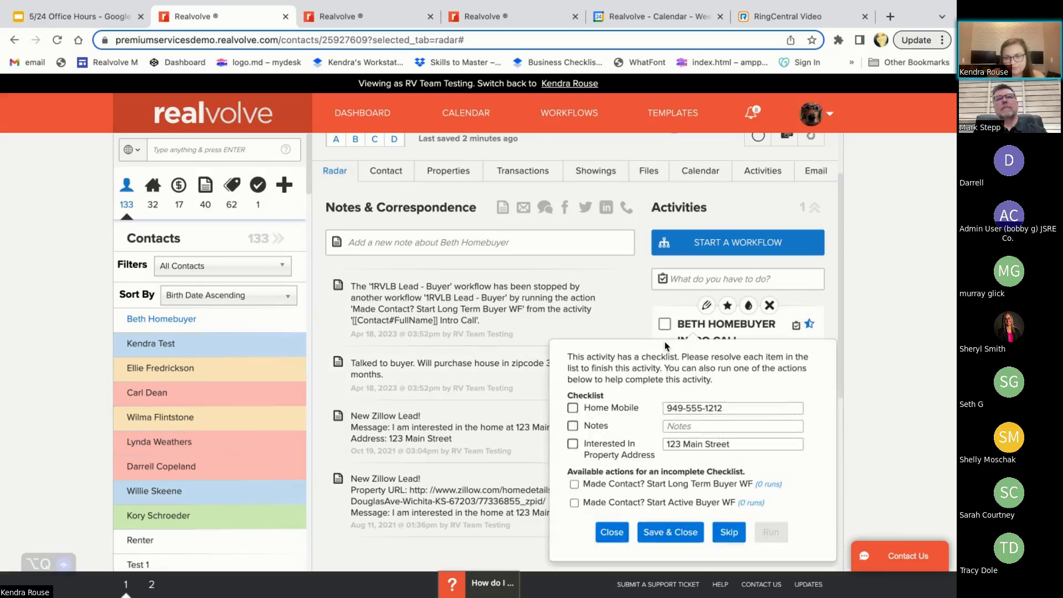
pyautogui.scroll(-2, 640, 434)
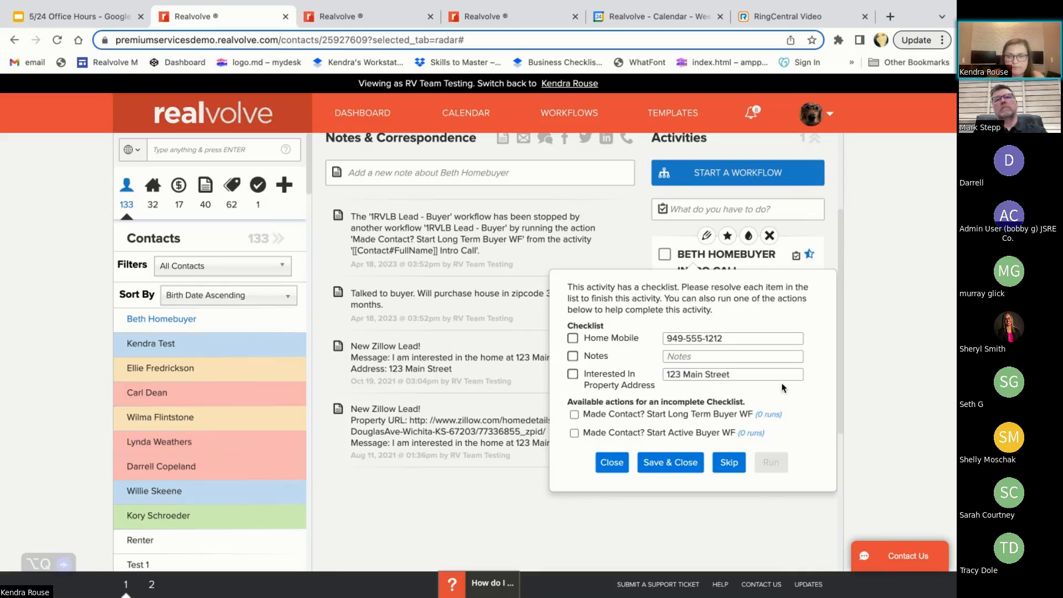
pyautogui.click(575, 414)
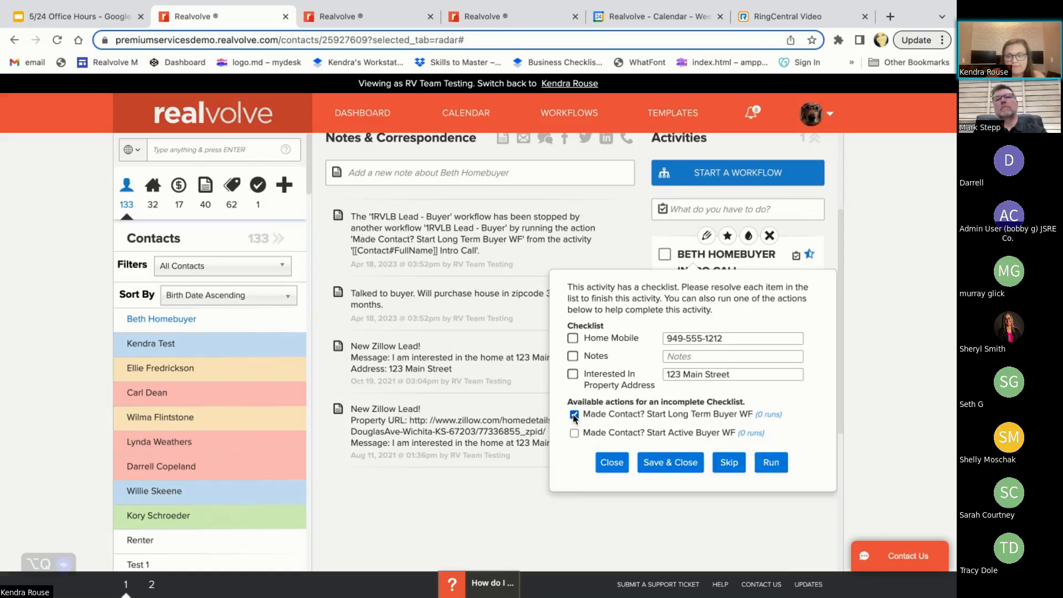
pyautogui.click(574, 415)
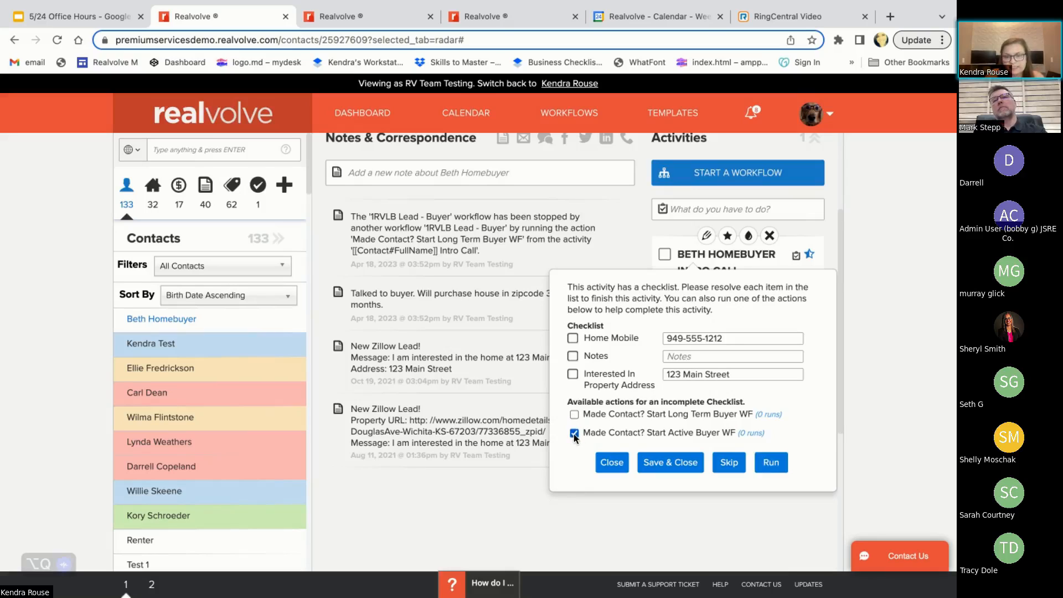
pyautogui.click(770, 463)
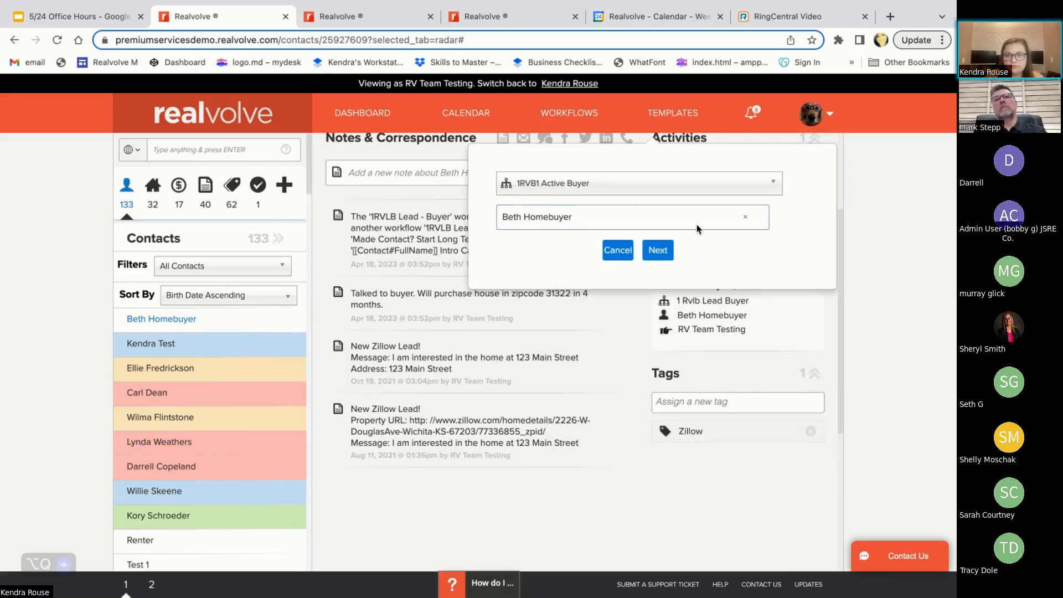
pyautogui.click(657, 302)
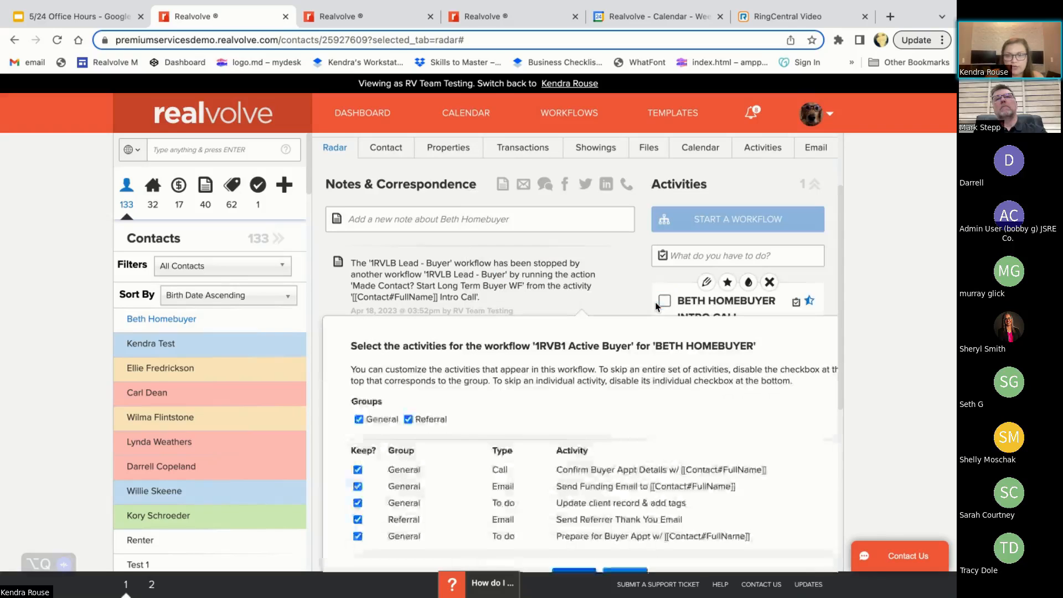
# Try excluding and including the Referral group in the 1RVB1 Active Buyer activity selection, and cancel starting the workflow
pyautogui.scroll(-3, 630, 373)
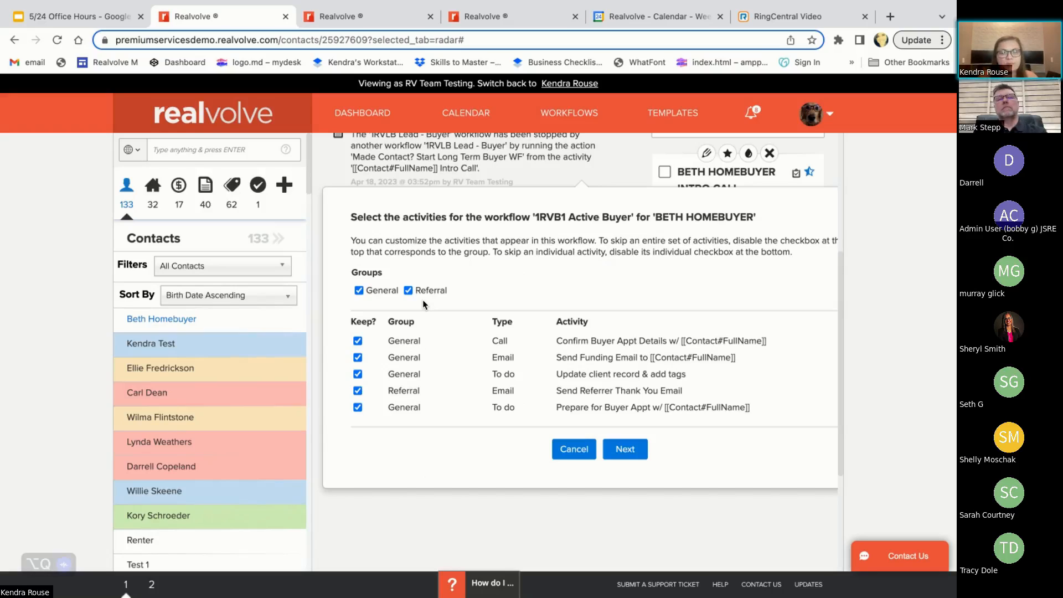
pyautogui.click(409, 290)
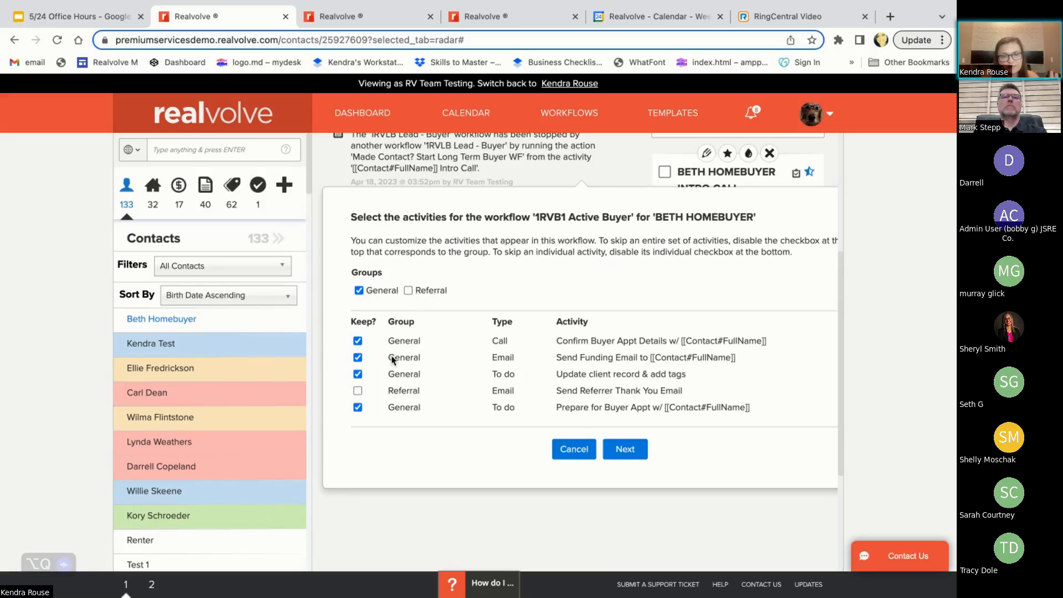
pyautogui.click(409, 290)
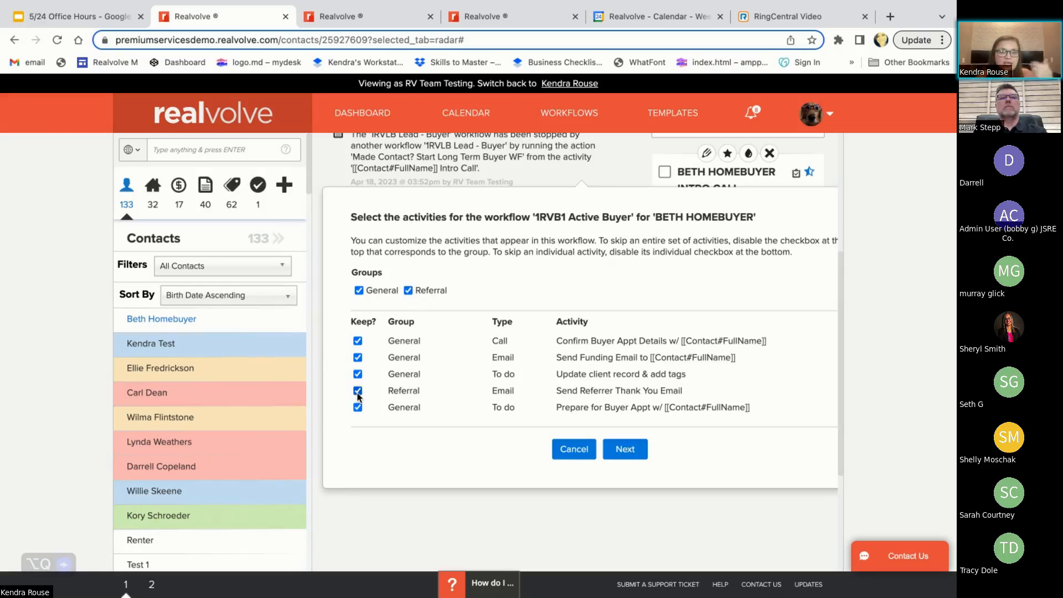
pyautogui.click(408, 290)
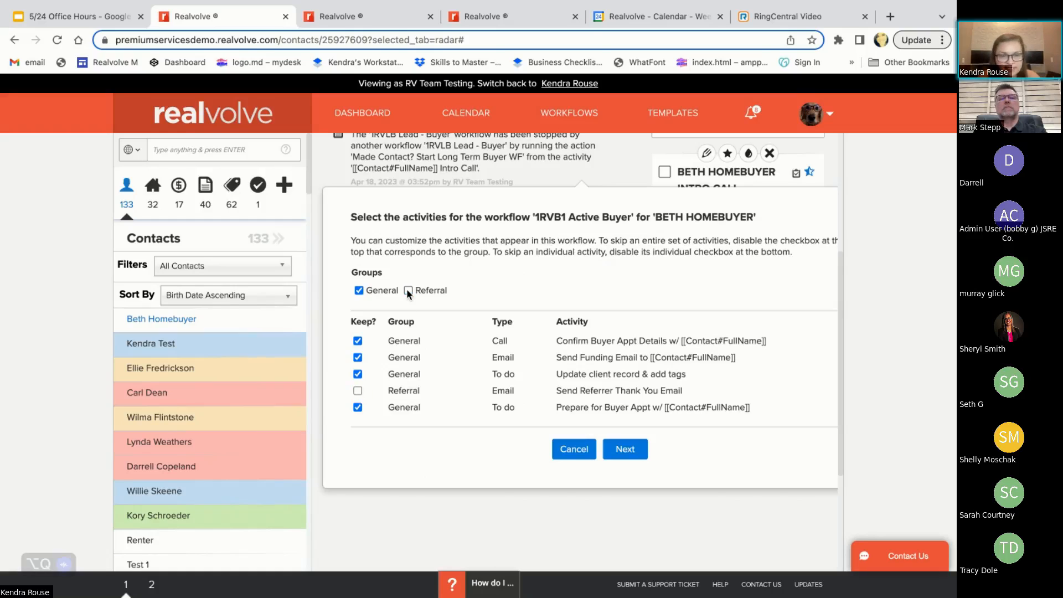
pyautogui.click(409, 291)
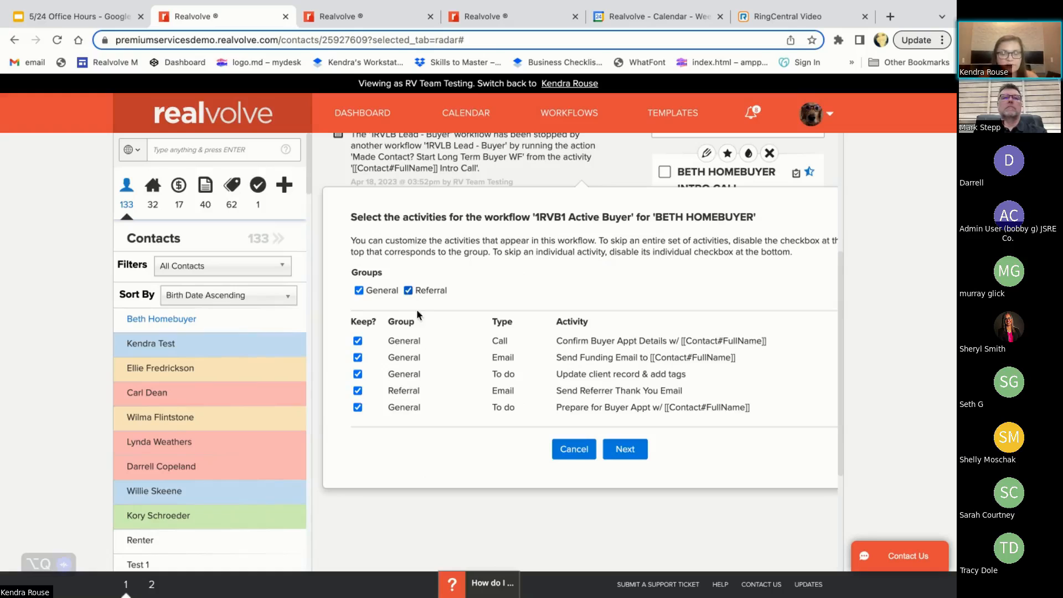
pyautogui.click(573, 449)
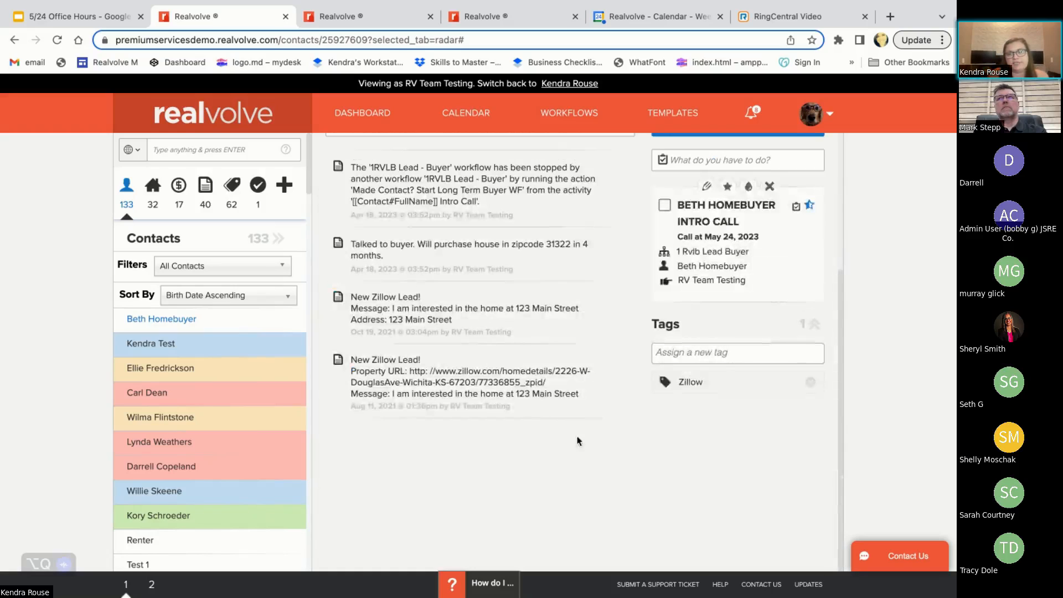
# Review the contact's incomplete activities, including the Intro Call and the yearly birthday entries
pyautogui.click(763, 211)
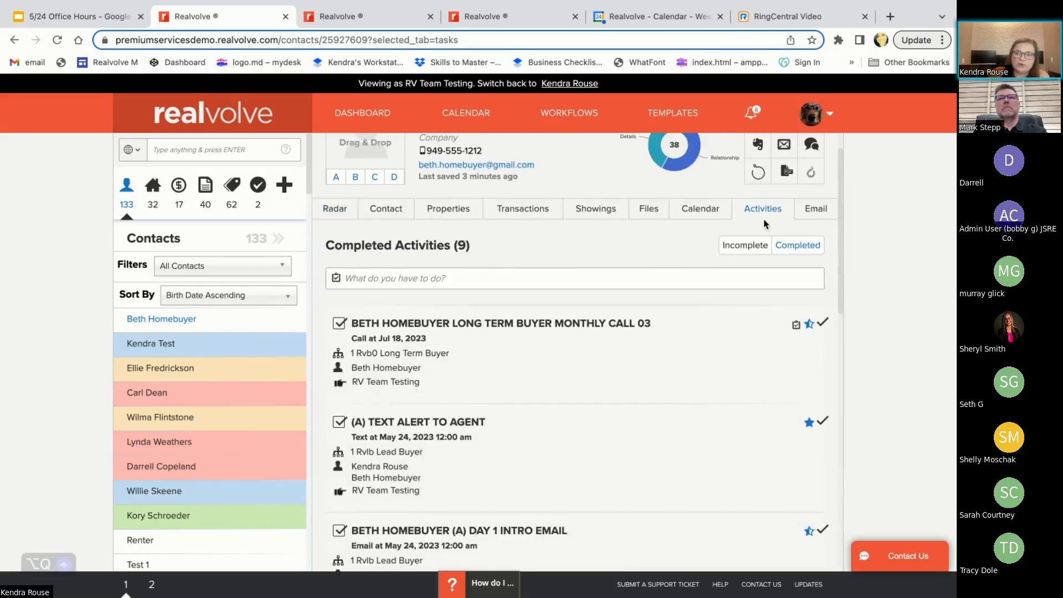
pyautogui.click(748, 245)
pyautogui.scroll(-4, 614, 409)
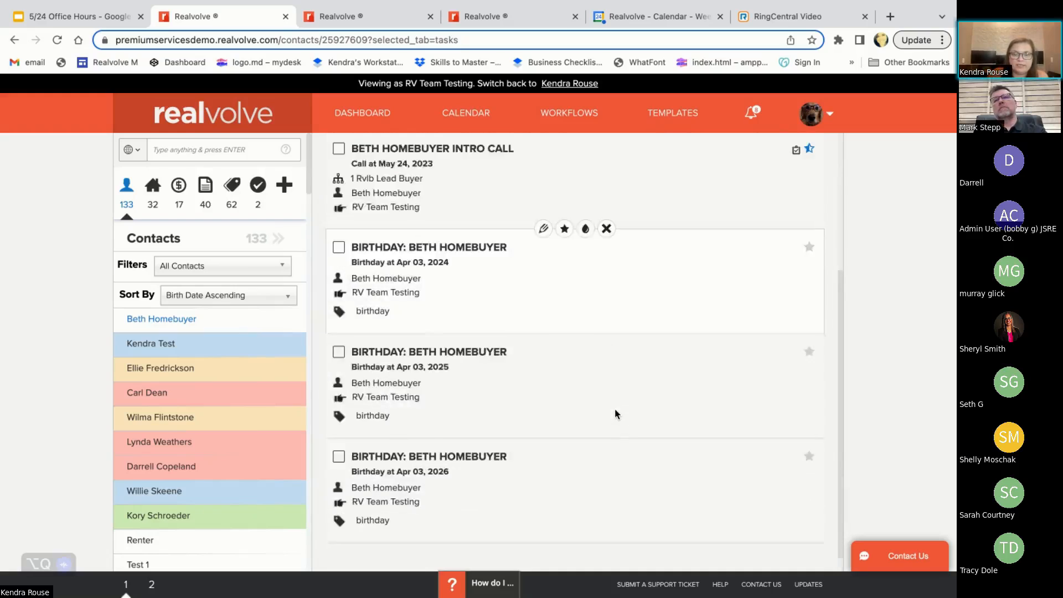
pyautogui.scroll(5, 614, 414)
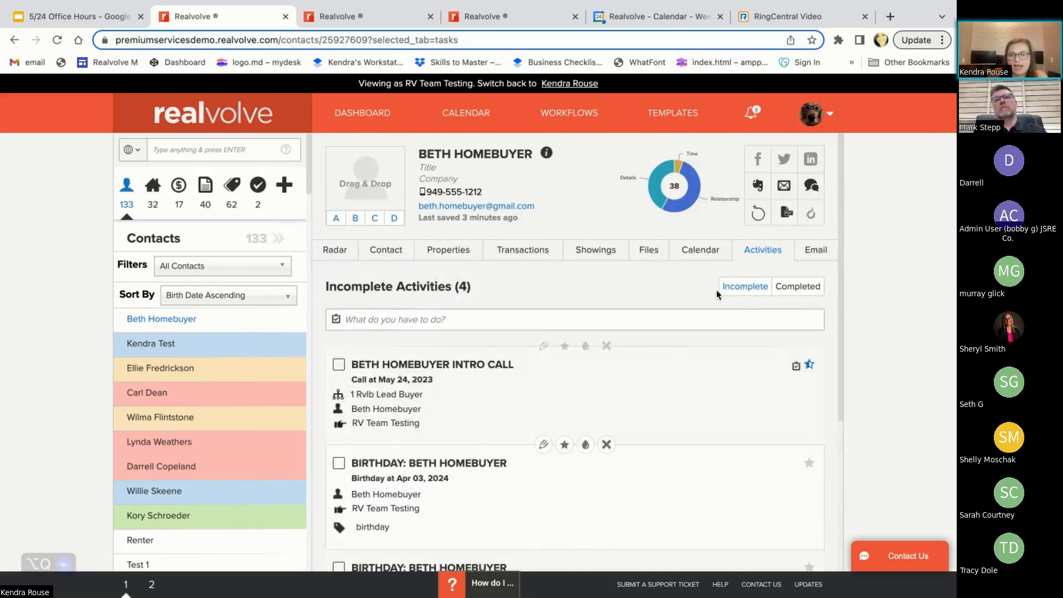
pyautogui.click(746, 287)
pyautogui.scroll(-4, 523, 517)
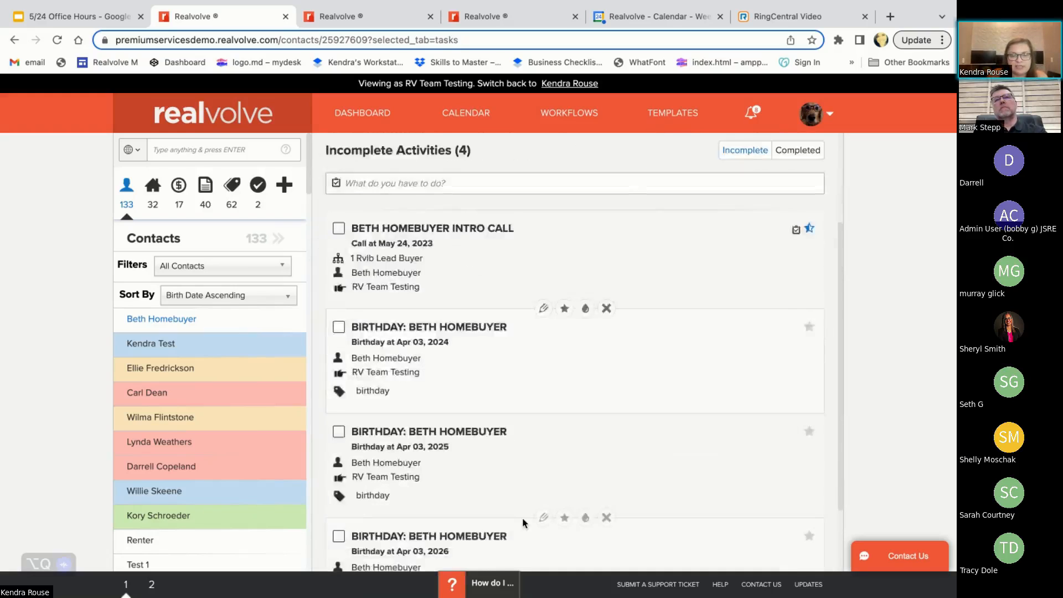
pyautogui.scroll(4, 523, 517)
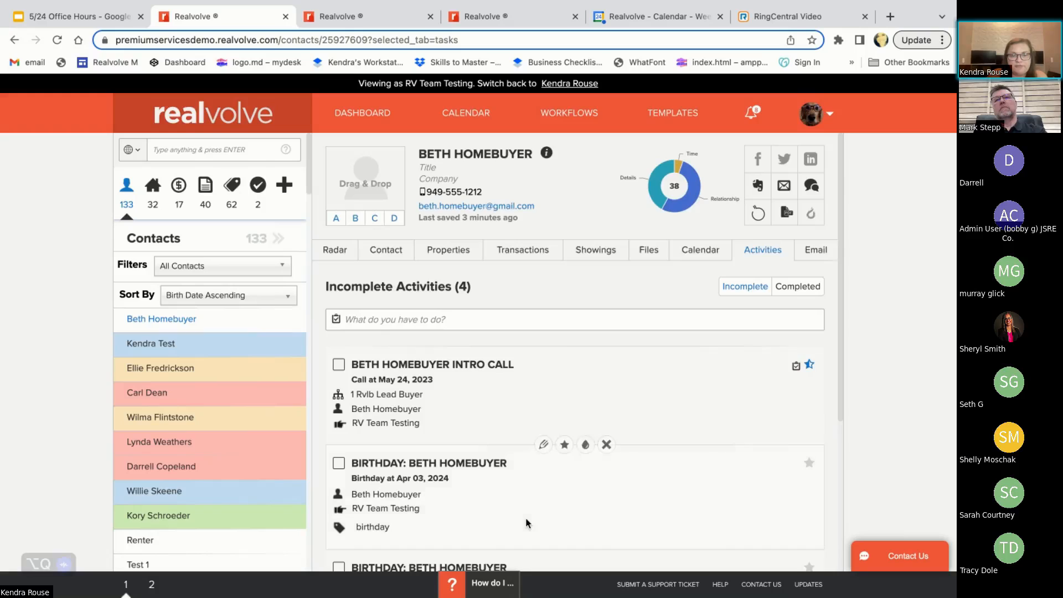
# From the contact's Radar view, open the Intro Call activity for editing
pyautogui.click(333, 250)
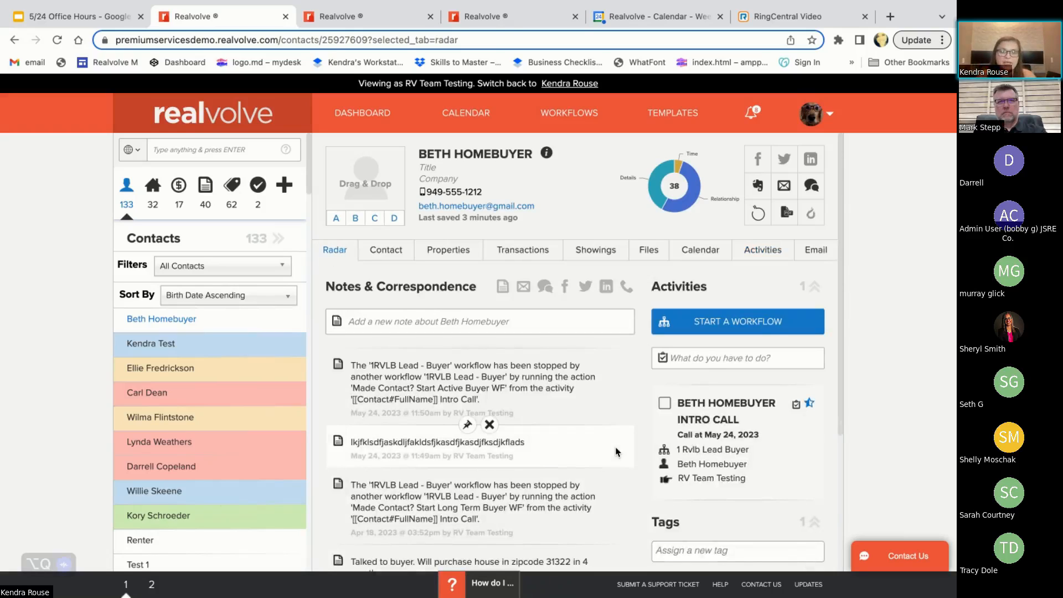
pyautogui.moveTo(740, 444)
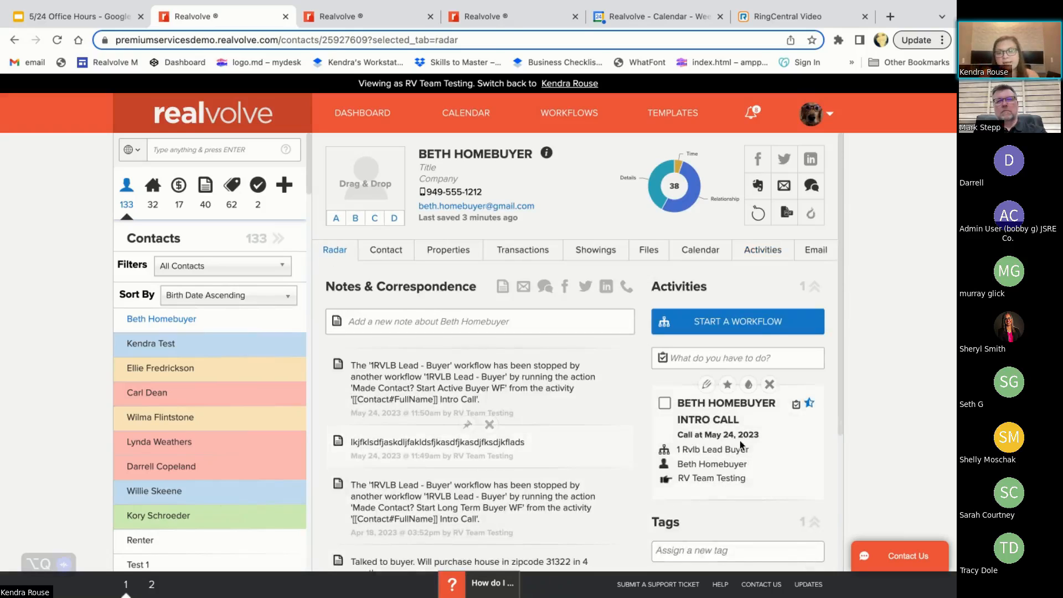
pyautogui.click(706, 386)
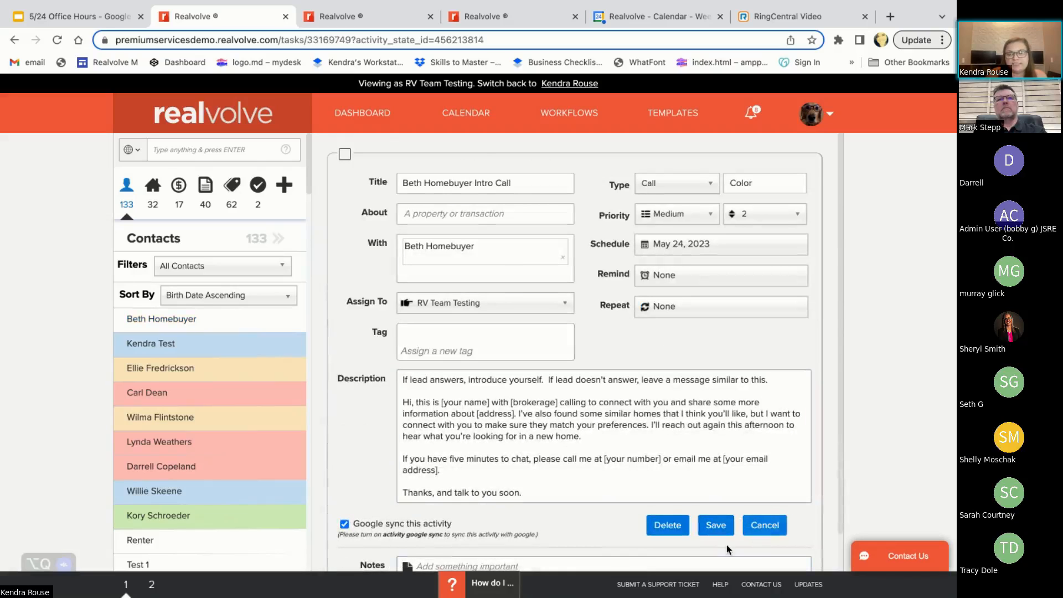
# In the other Realvolve browser tab, search the workflows for "lead buyer" and open the 1RVLB Lead - Buyer workflow
pyautogui.click(377, 17)
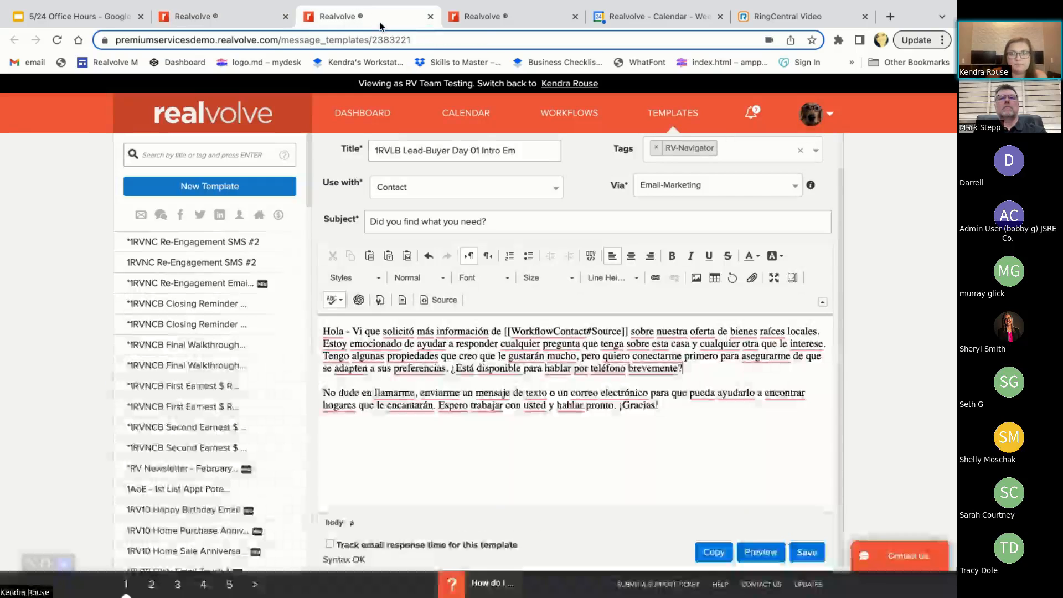
pyautogui.click(573, 114)
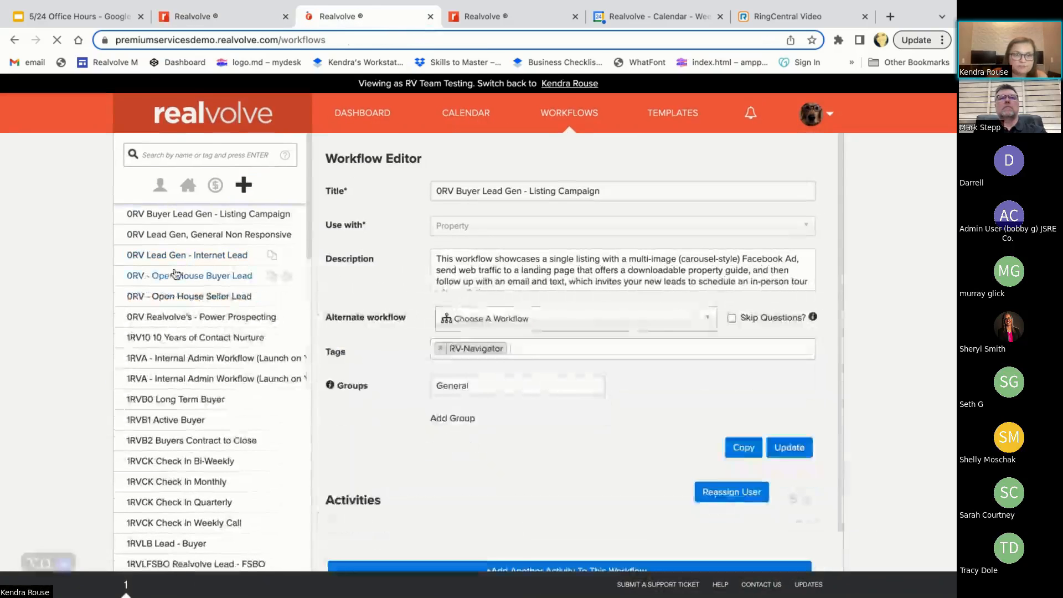
pyautogui.click(183, 155)
pyautogui.write('lead bu')
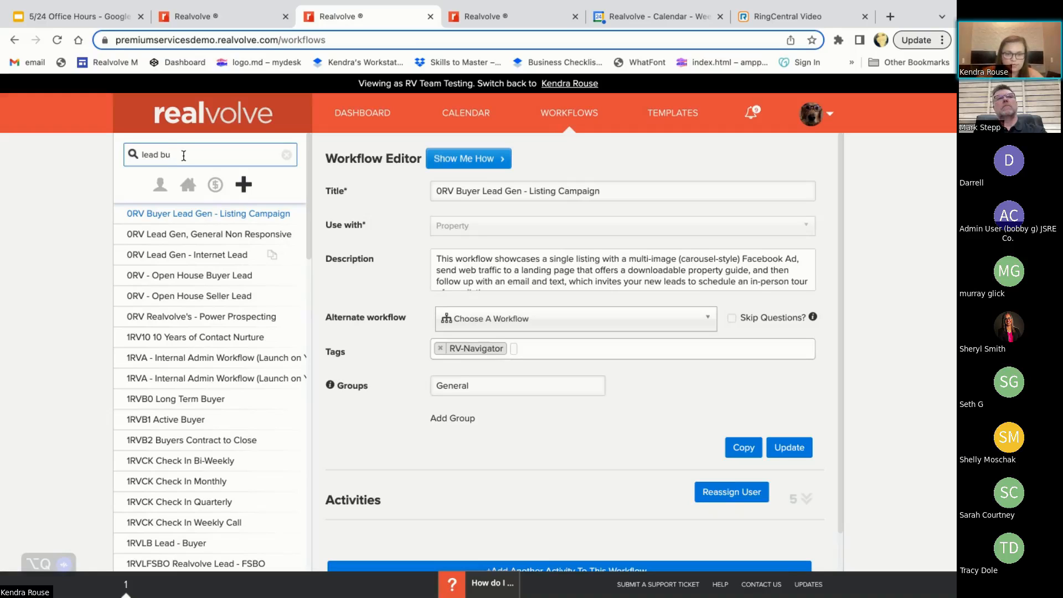
pyautogui.write('yer')
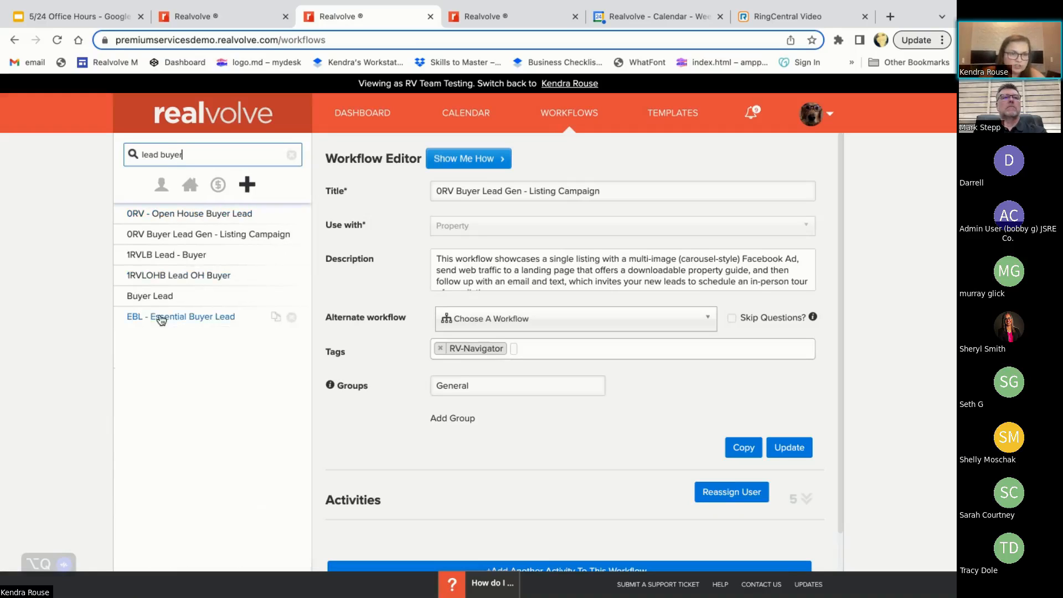
pyautogui.click(163, 255)
# Expand the workflow's activities and open the Intro Call activity to examine its description, checklist and actions
pyautogui.scroll(-1, 591, 527)
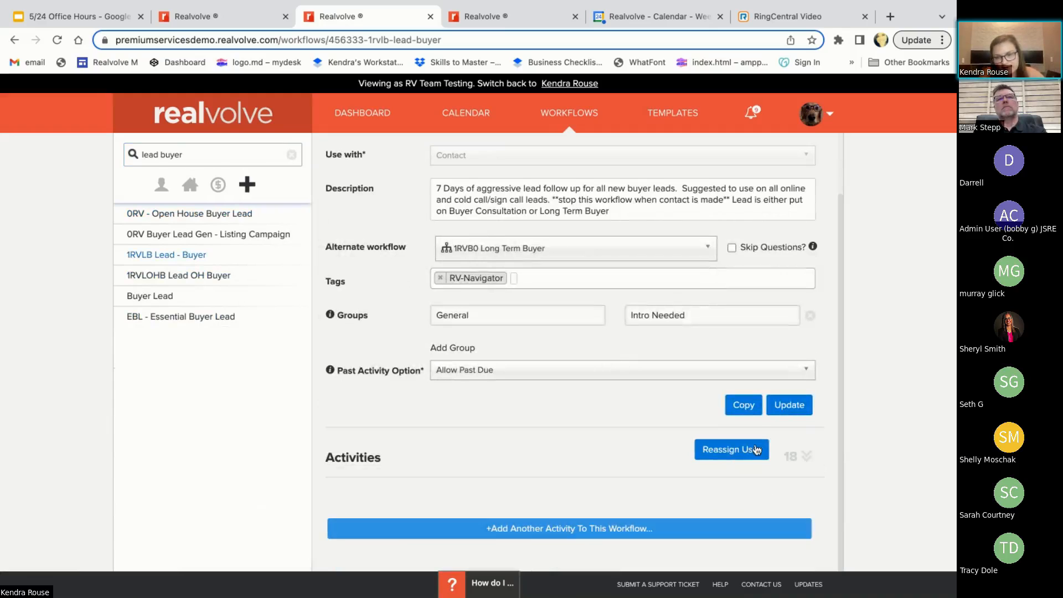
pyautogui.click(806, 456)
pyautogui.scroll(-4, 583, 477)
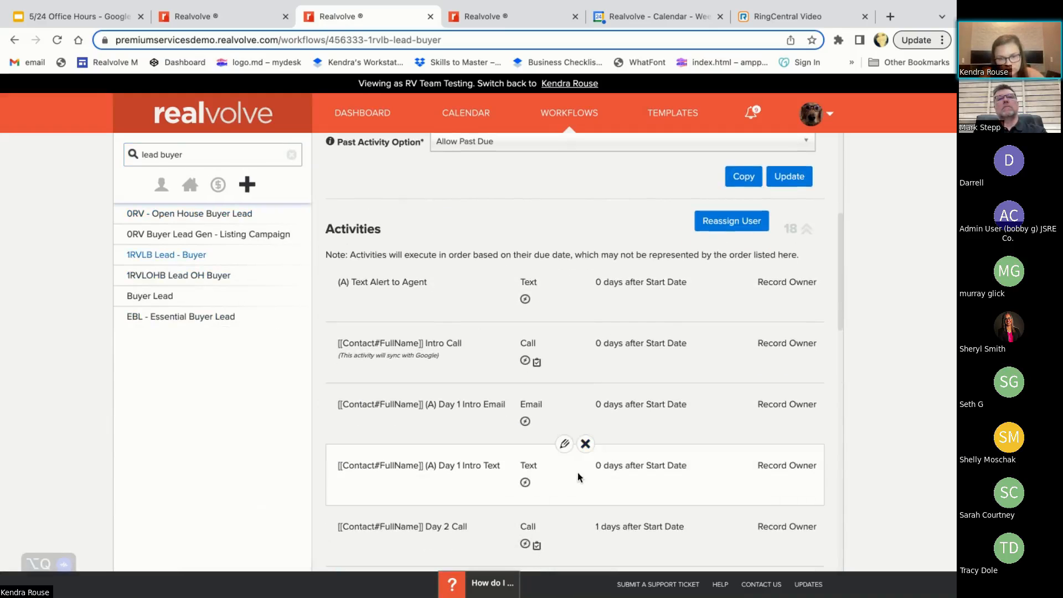
pyautogui.click(564, 321)
pyautogui.scroll(-4, 562, 327)
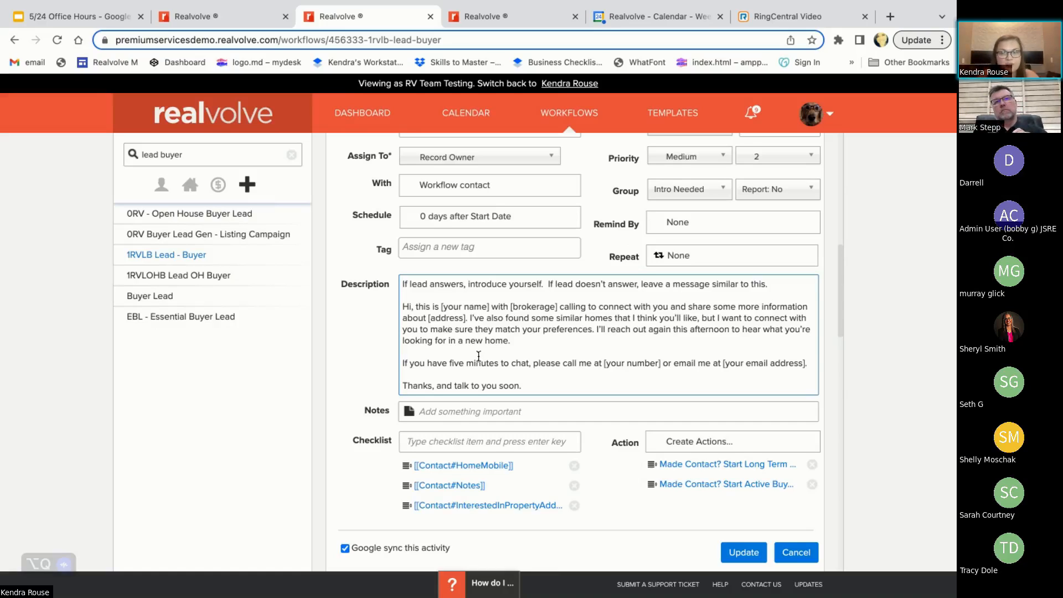
# Return to the contact's Intro Call activity, cancel its editing, and reopen it to review the call script in the description
pyautogui.click(228, 21)
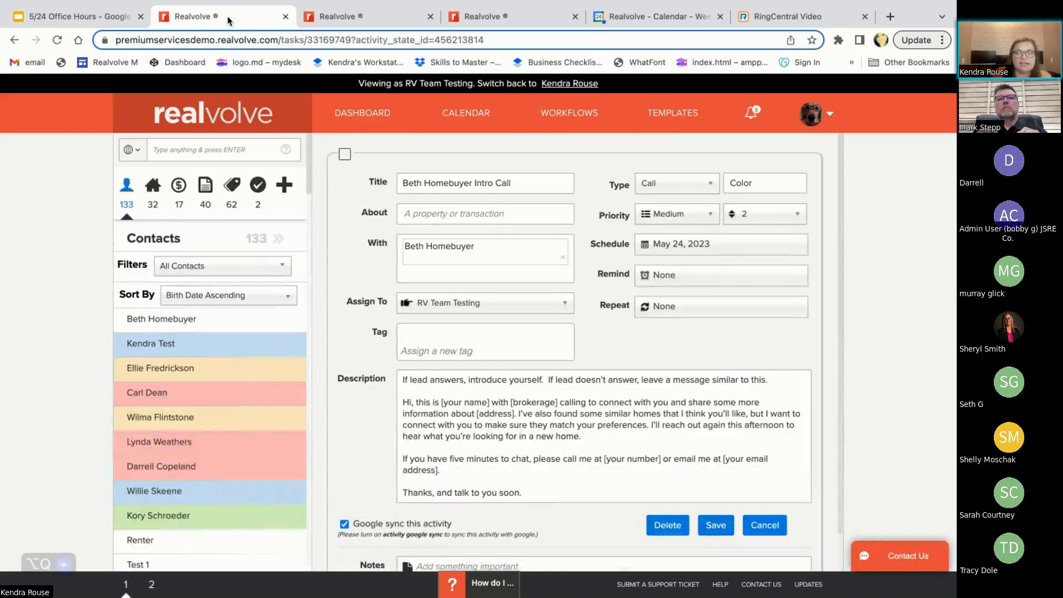
pyautogui.click(768, 528)
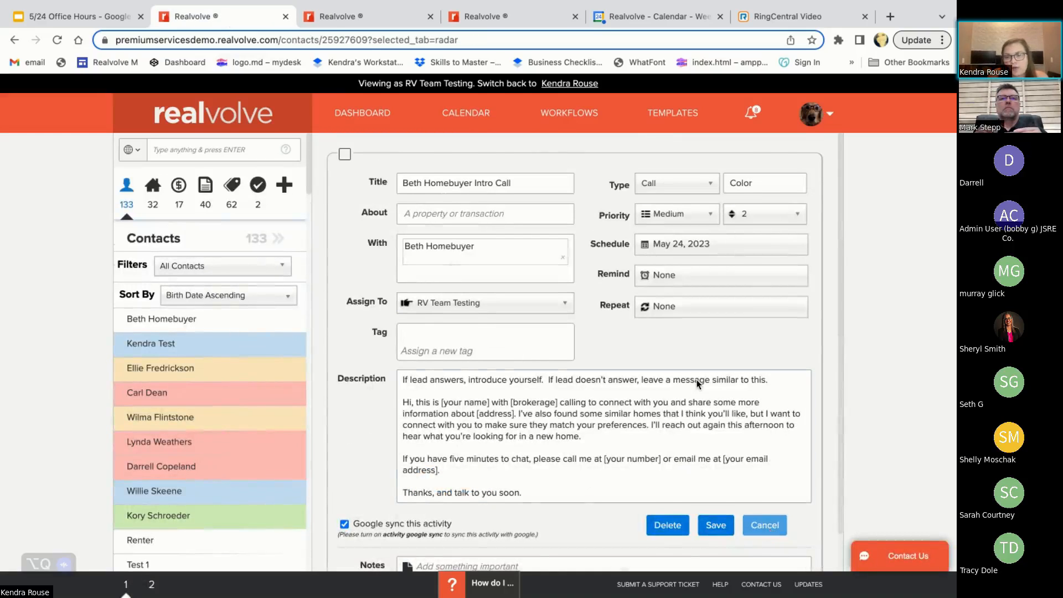
pyautogui.click(706, 384)
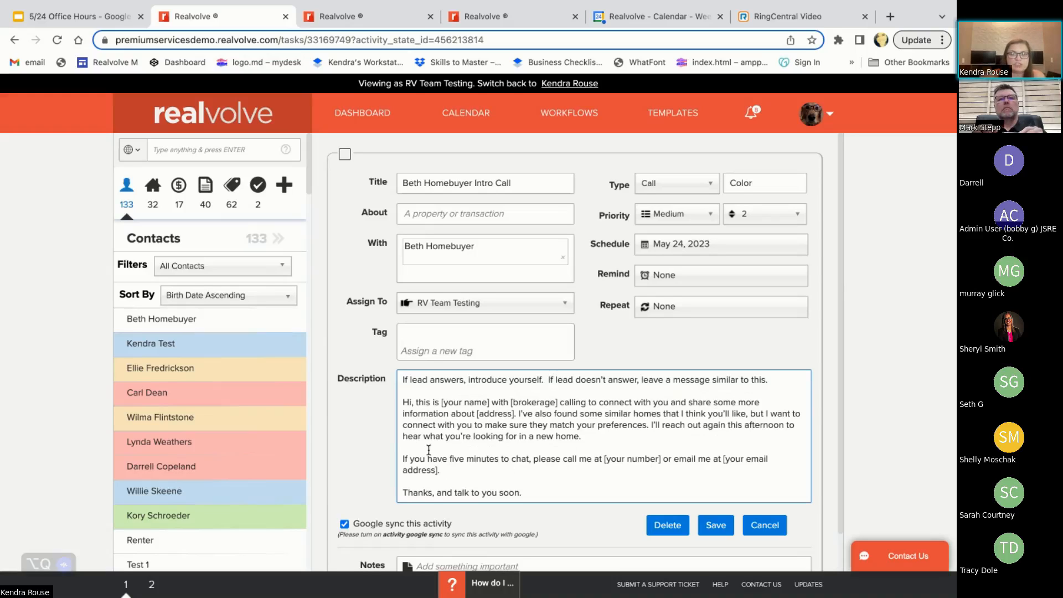
pyautogui.scroll(-1, 428, 450)
pyautogui.scroll(1, 429, 449)
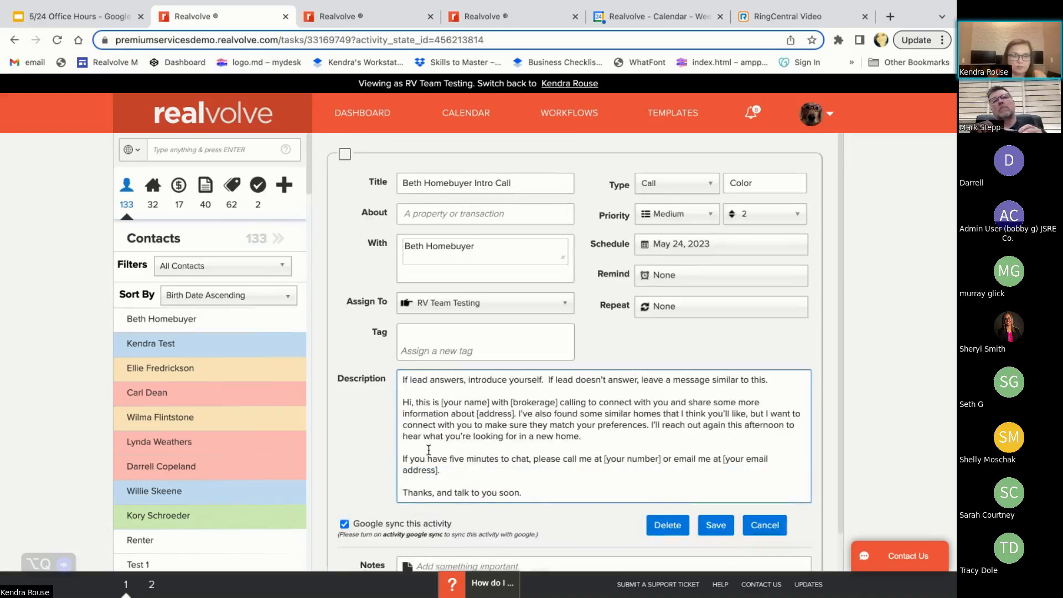
pyautogui.click(855, 277)
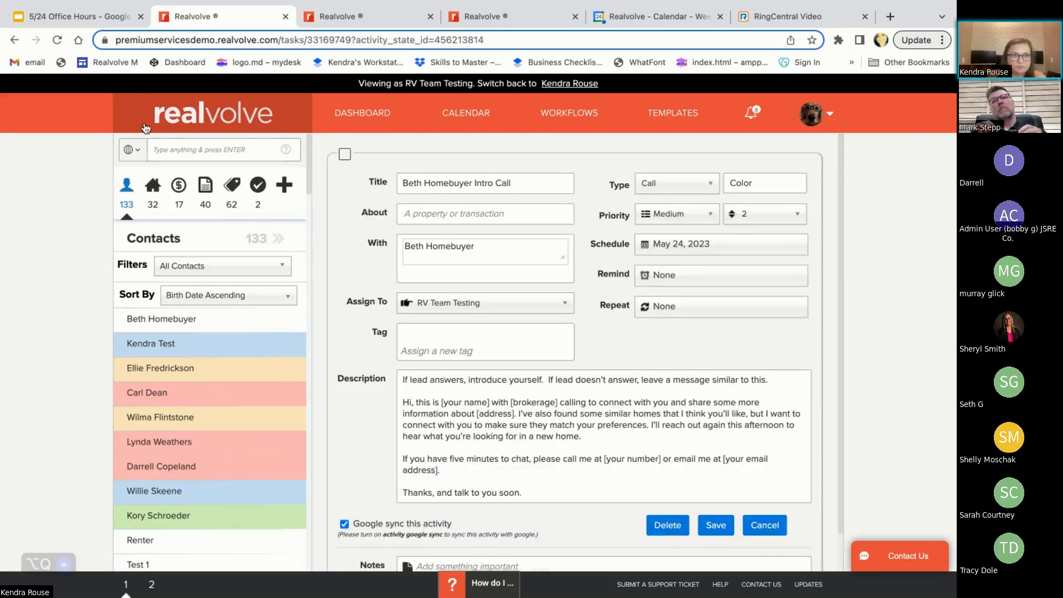
# Switch to the 5/24 Office Hours Google Slides presentation and show the Premium Services slide full screen
pyautogui.click(103, 22)
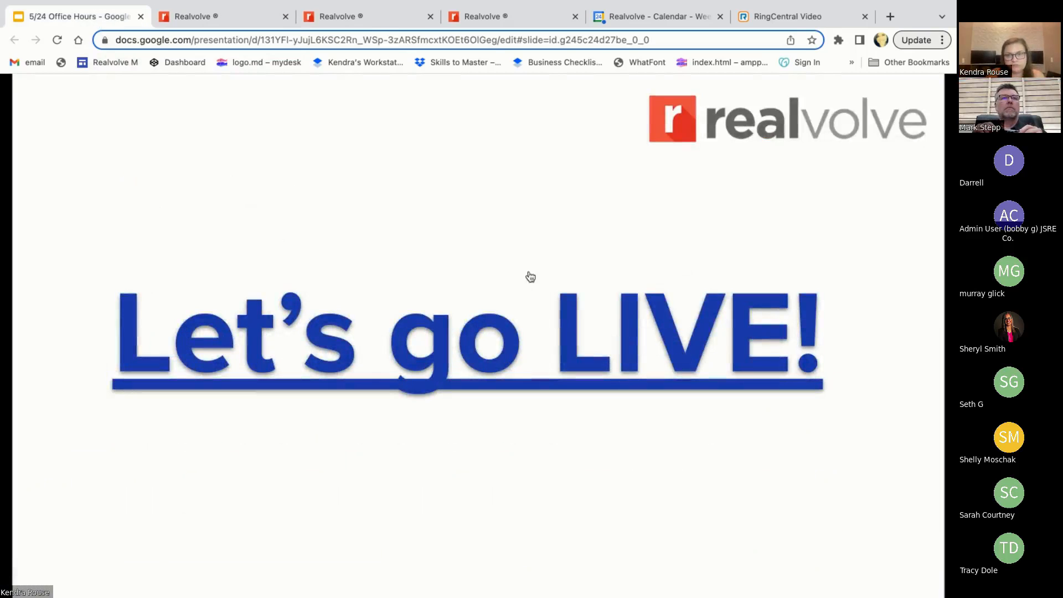
pyautogui.click(955, 276)
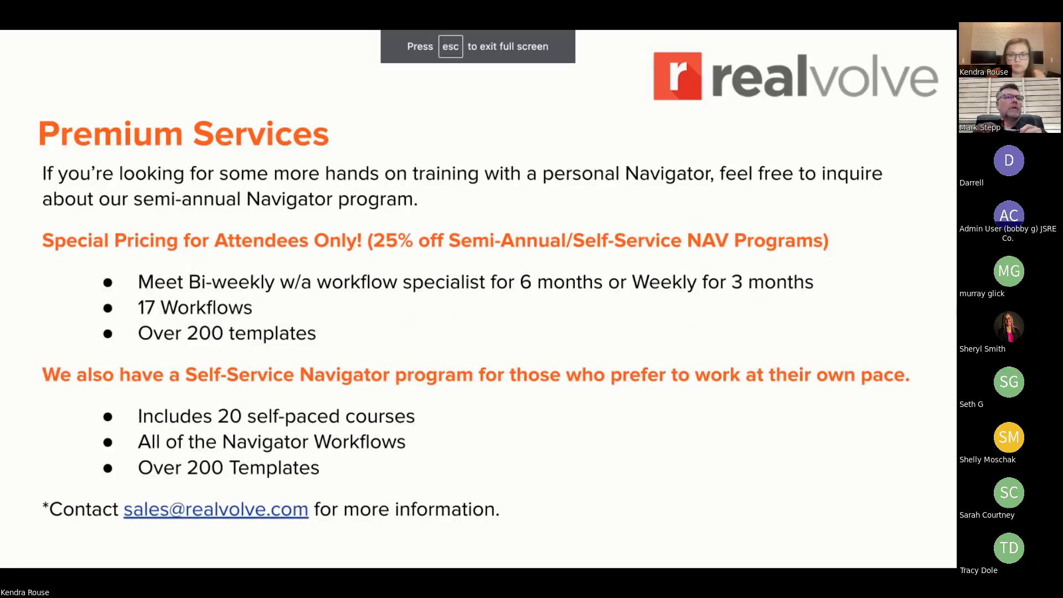
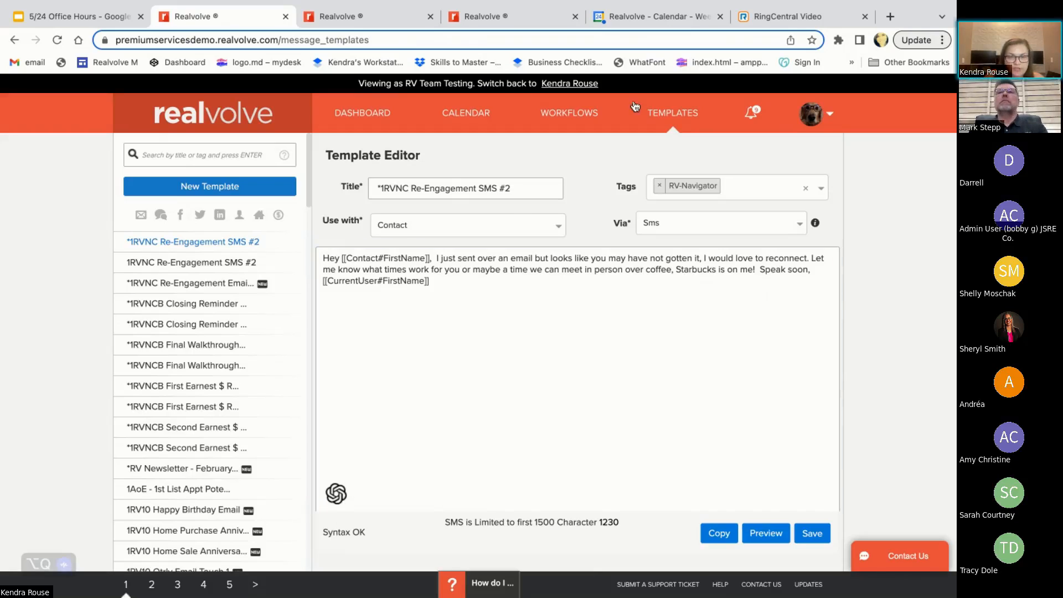
# Bring up and dismiss the AI writing assistant in the SMS template and in the *1RVNC Re-Engagement Email #1 template
pyautogui.click(336, 494)
pyautogui.click(631, 479)
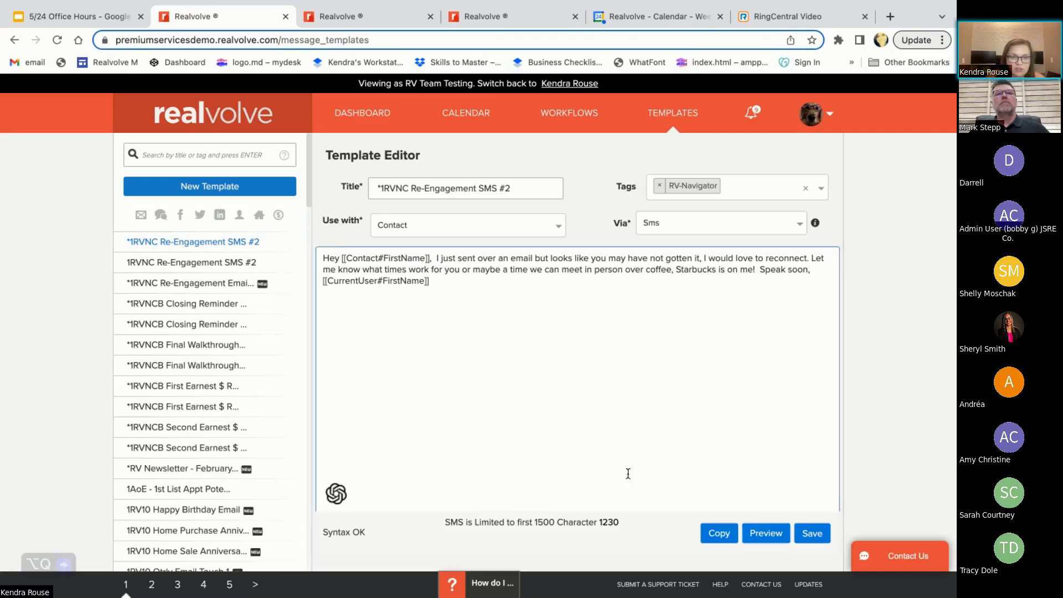
pyautogui.click(139, 302)
pyautogui.click(150, 280)
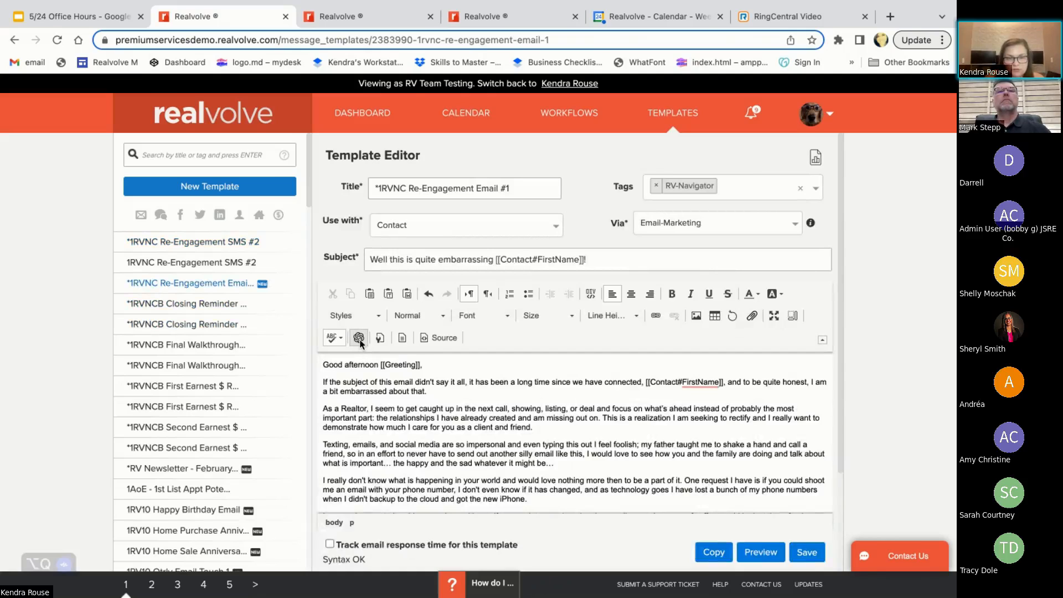
pyautogui.click(359, 338)
pyautogui.click(655, 536)
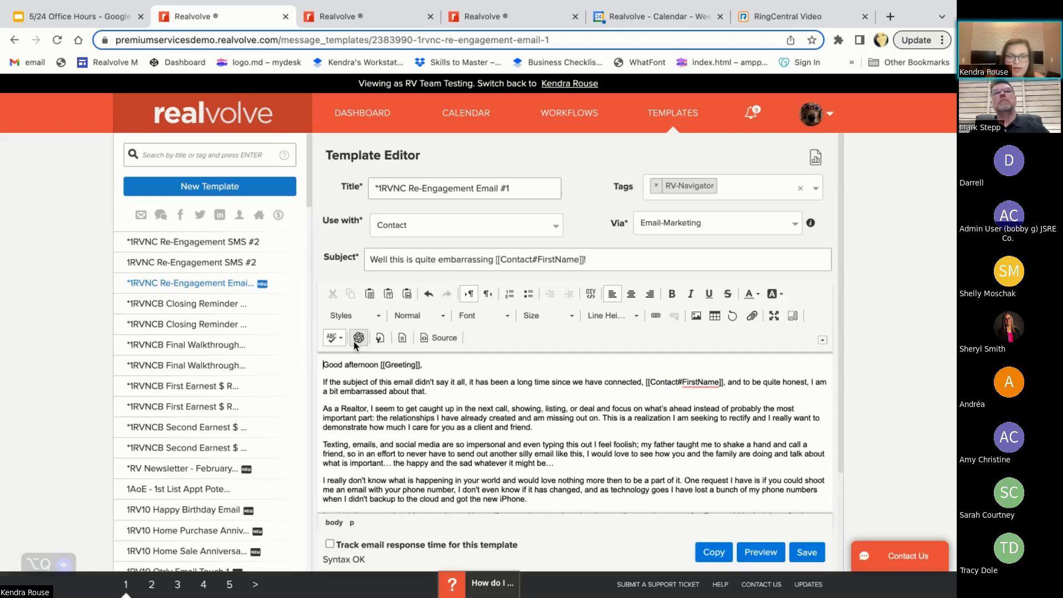
# Leave the template editor for the My Account settings page
pyautogui.click(814, 108)
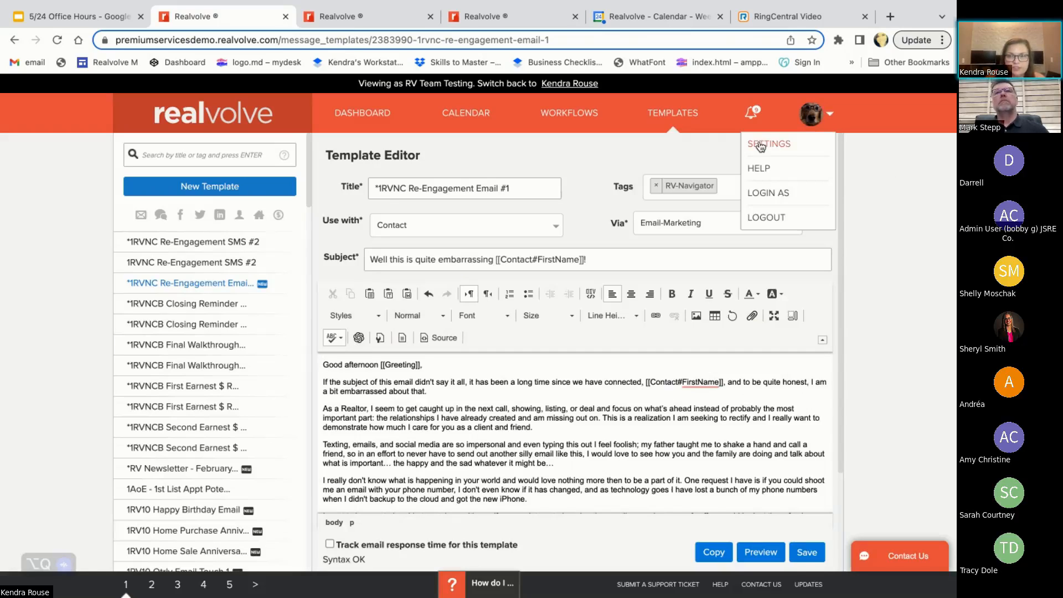
pyautogui.click(760, 146)
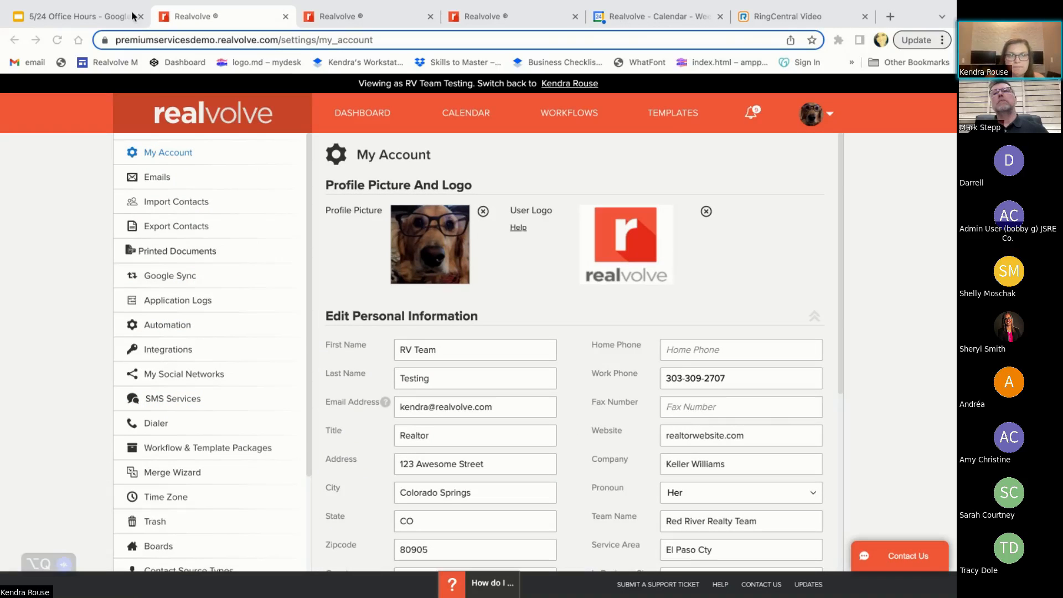
# Return to the 5/24 Office Hours presentation and present it from Premium Services through the Coming up on Office Hours slide and onward
pyautogui.click(79, 21)
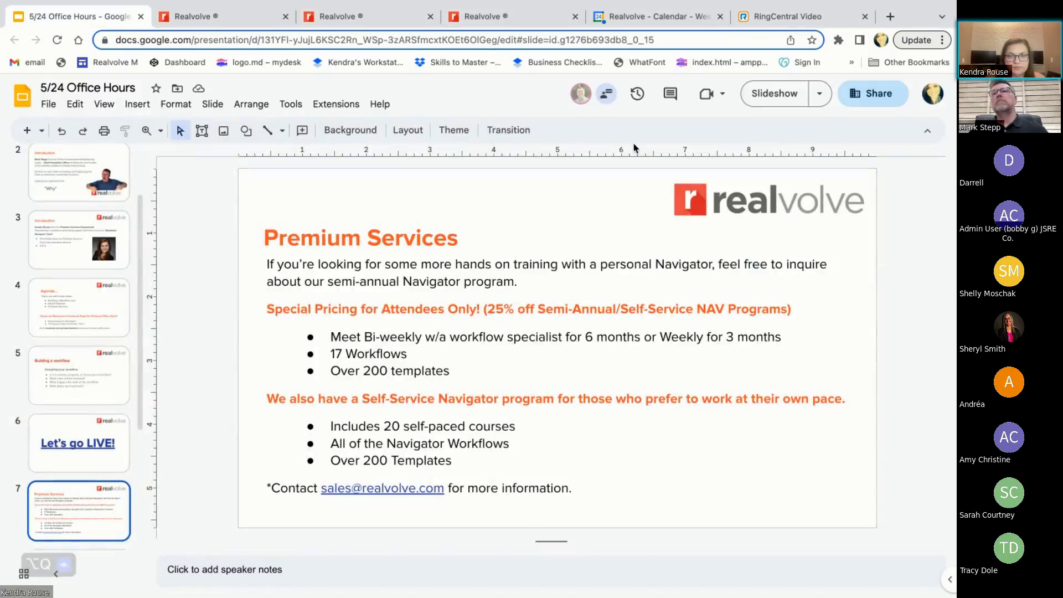
pyautogui.click(771, 100)
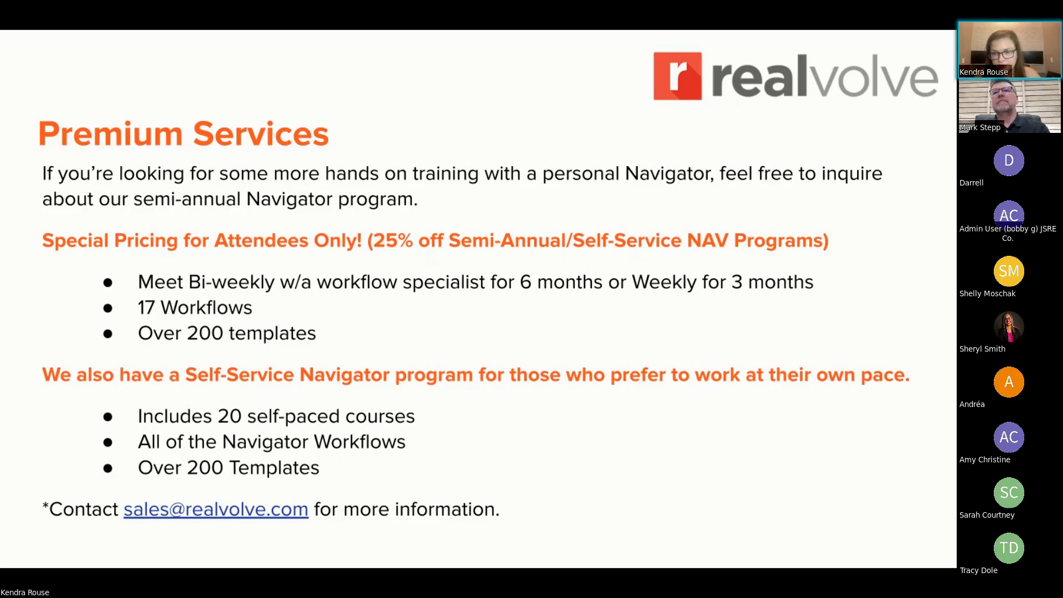
pyautogui.click(524, 458)
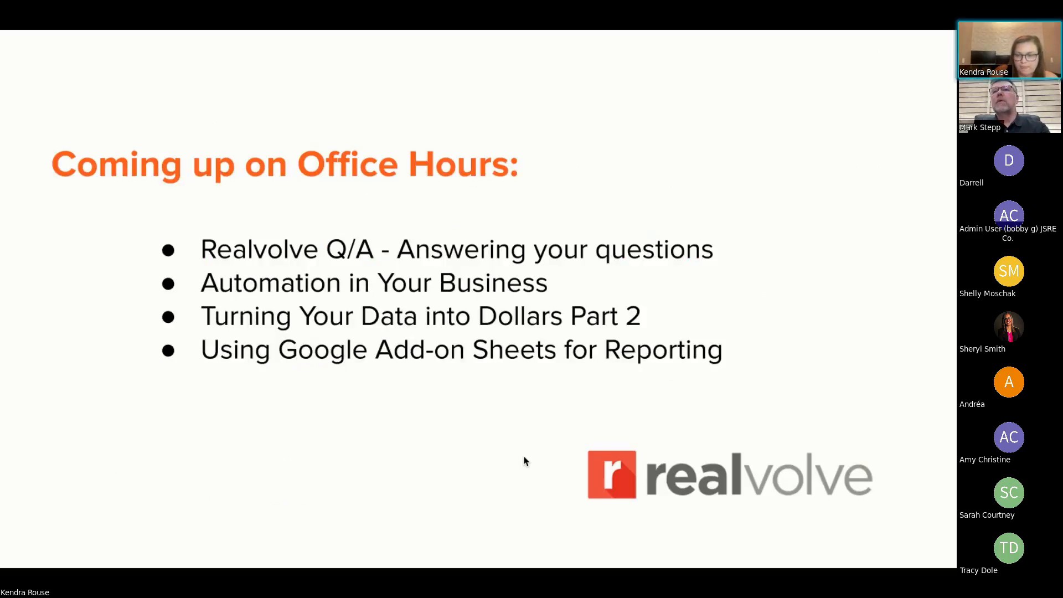
pyautogui.press('Right')
pyautogui.press('Right')
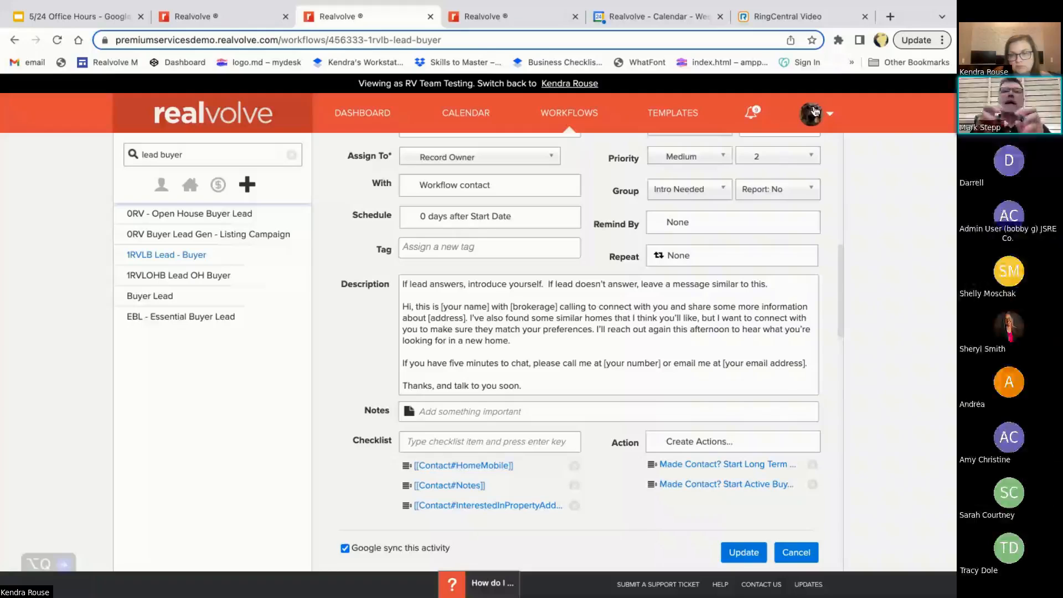
# Open Record Owner Assignments in the account settings and review the Open House Round Robin, Testing Zillow and Zillow groups
pyautogui.click(815, 111)
pyautogui.click(772, 147)
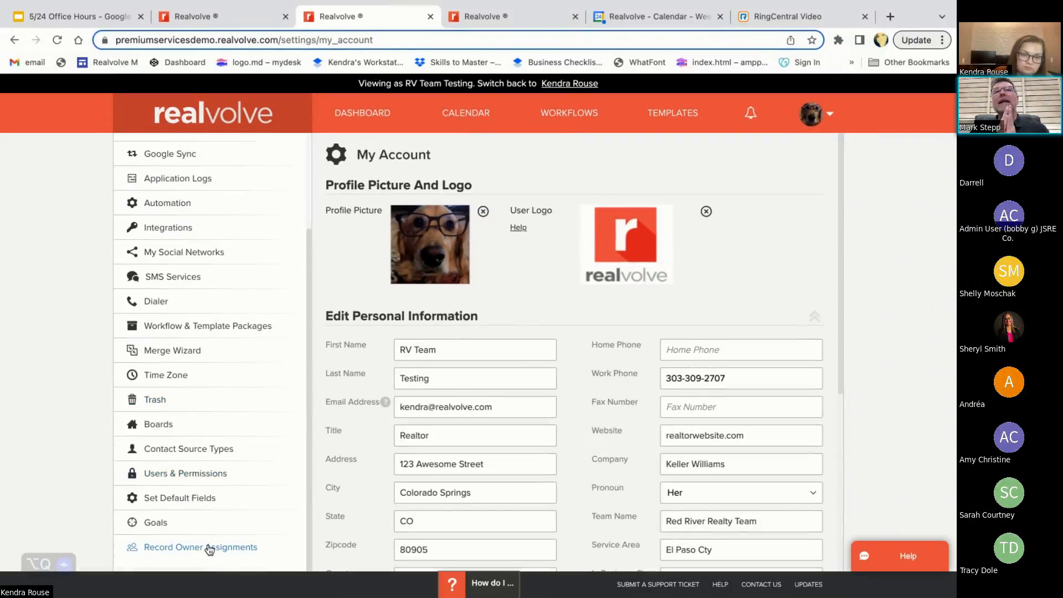
pyautogui.click(209, 547)
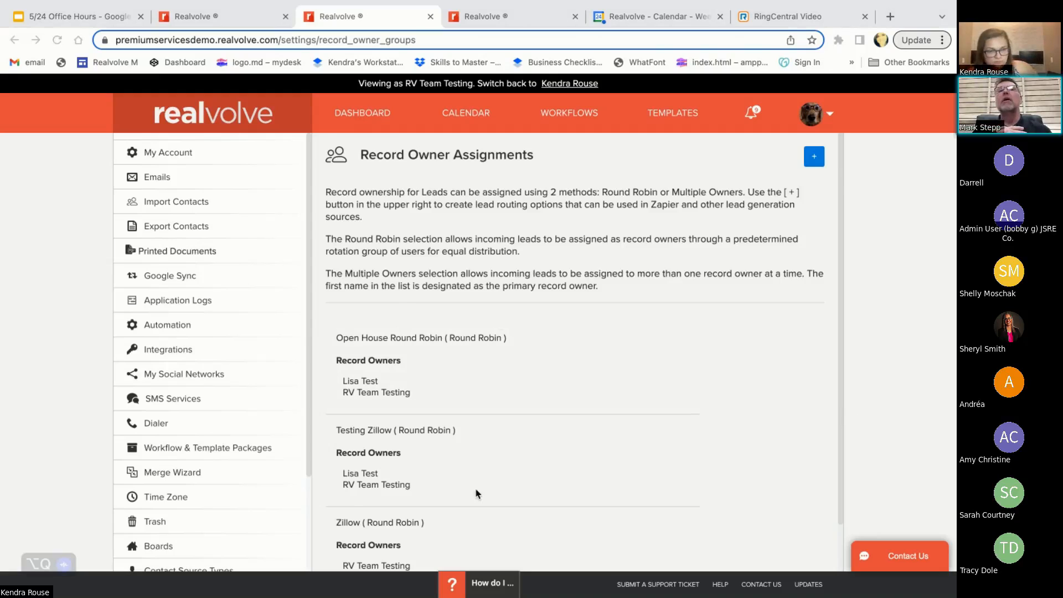
pyautogui.scroll(-1, 477, 493)
pyautogui.scroll(1, 477, 493)
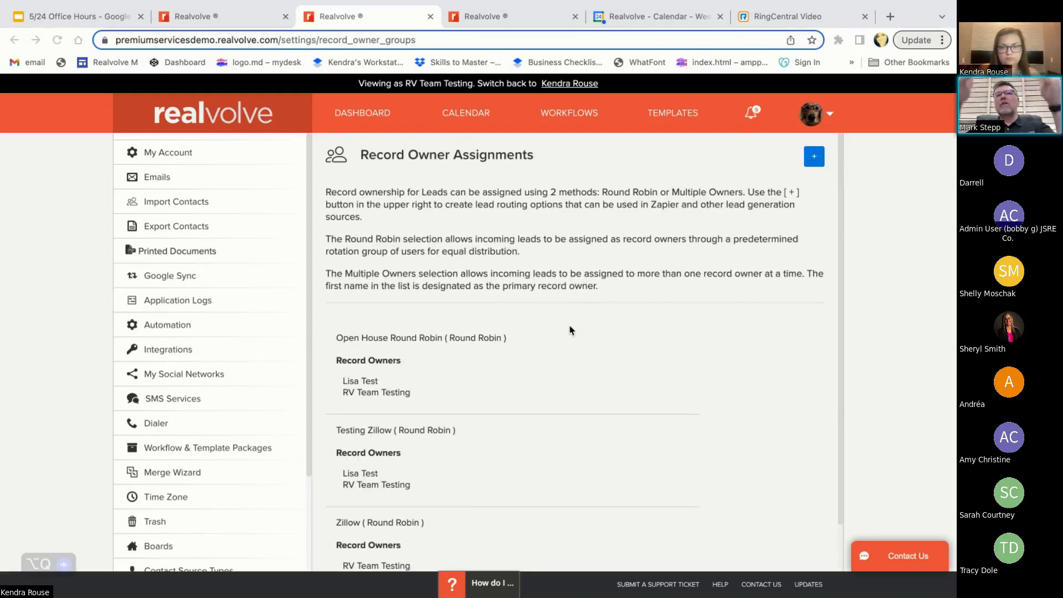
pyautogui.moveTo(503, 329)
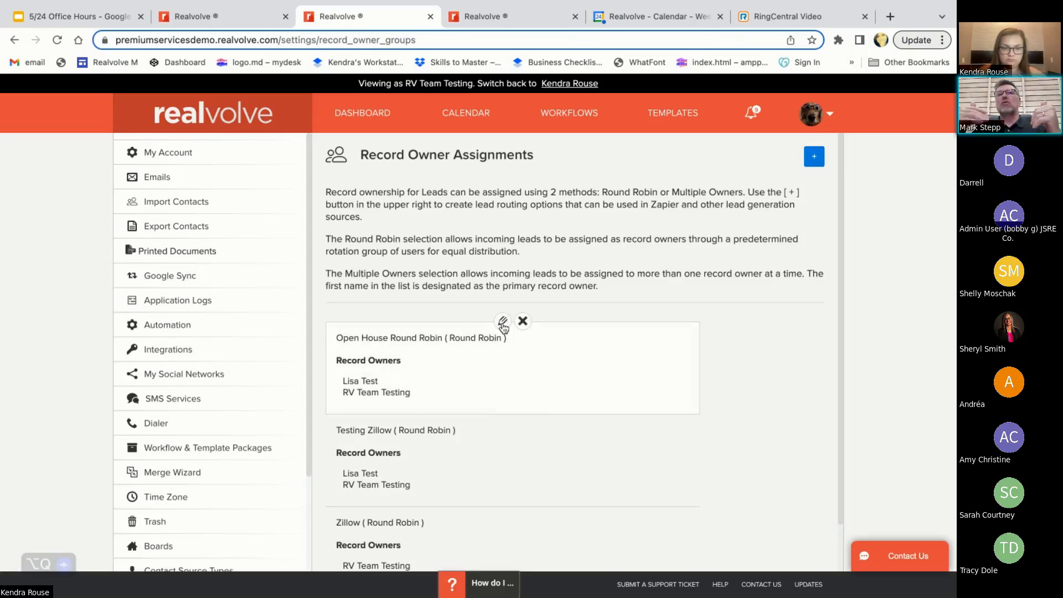
pyautogui.scroll(-1, 504, 382)
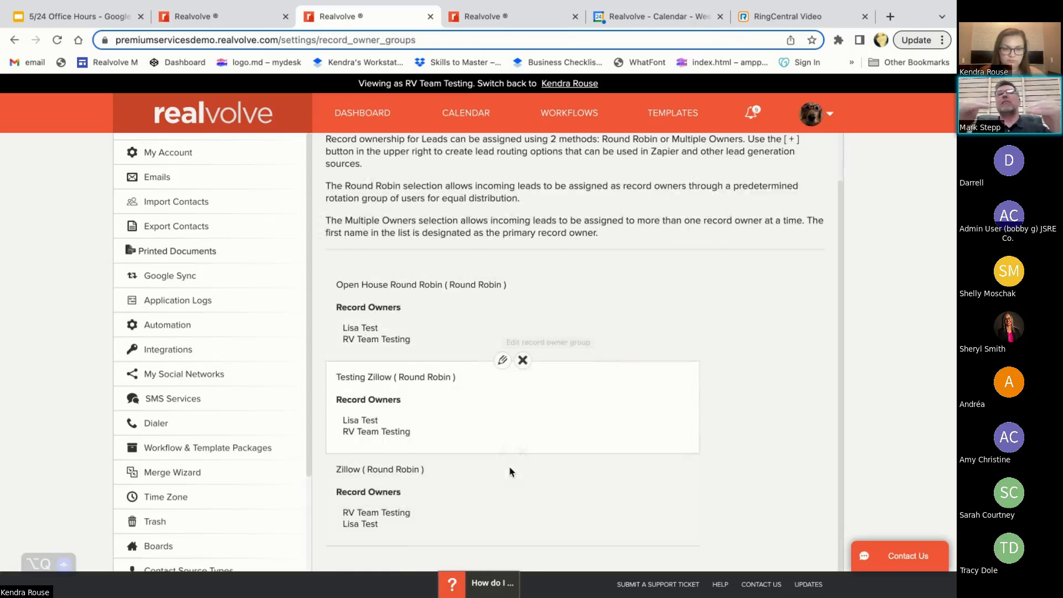
# Open the Testing Zillow group for editing and switch its assignment method to Multiple Owners and back to Round Robin
pyautogui.click(503, 361)
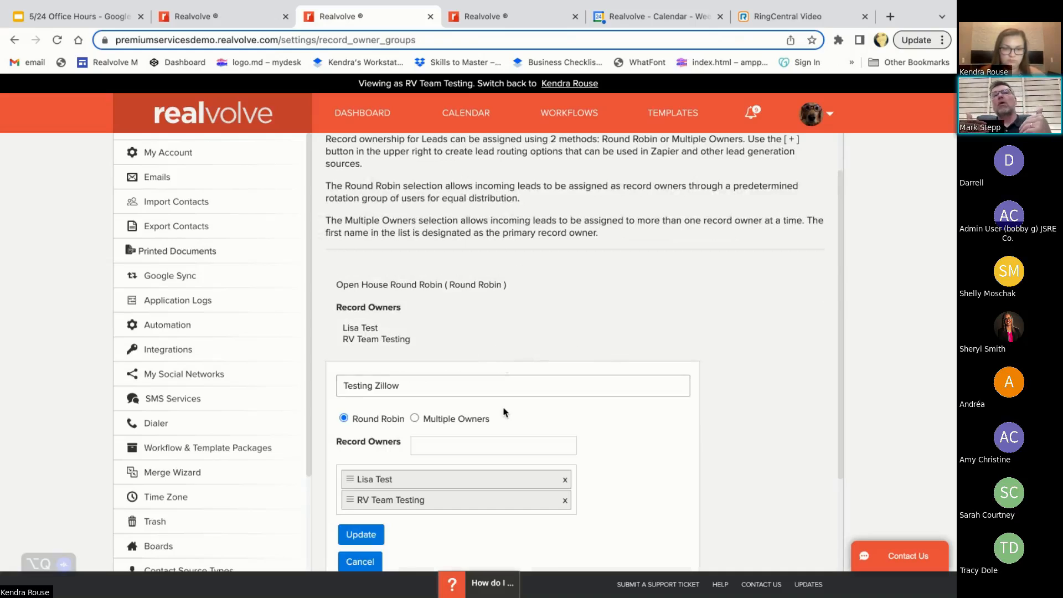
pyautogui.scroll(-2, 505, 412)
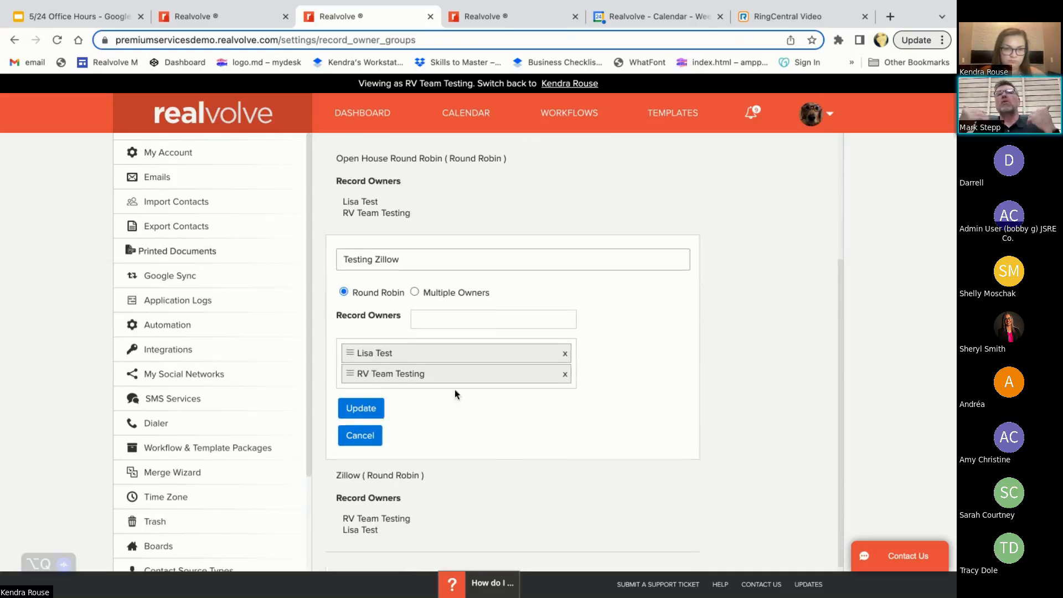
pyautogui.click(415, 293)
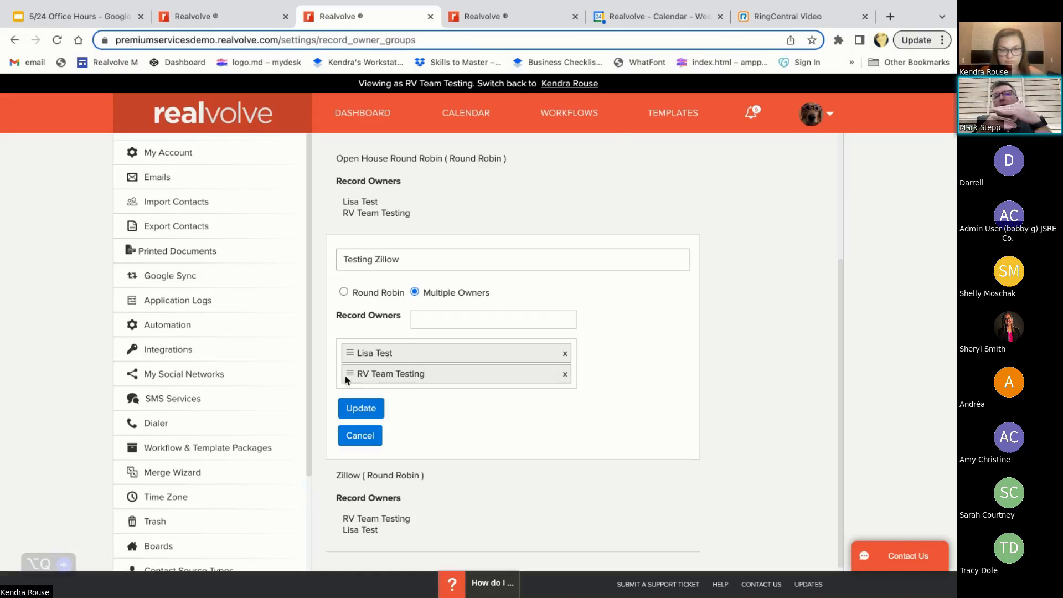
pyautogui.click(344, 292)
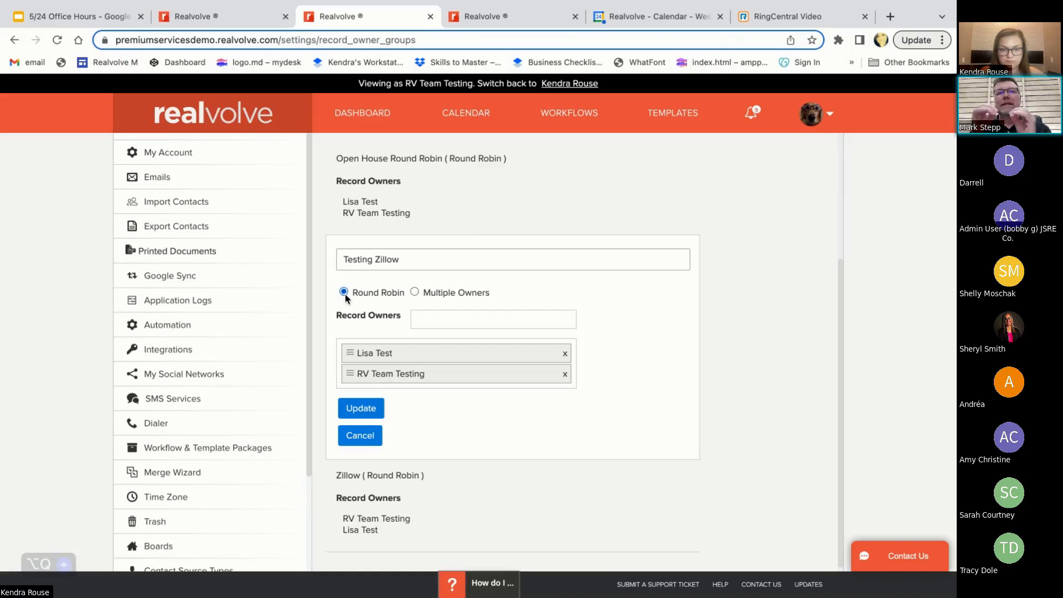
# Try to reorder the two record owners in the Testing Zillow group, and locate Record Owner Assignments in the settings list
pyautogui.moveTo(349, 379); pyautogui.dragTo(349, 356)
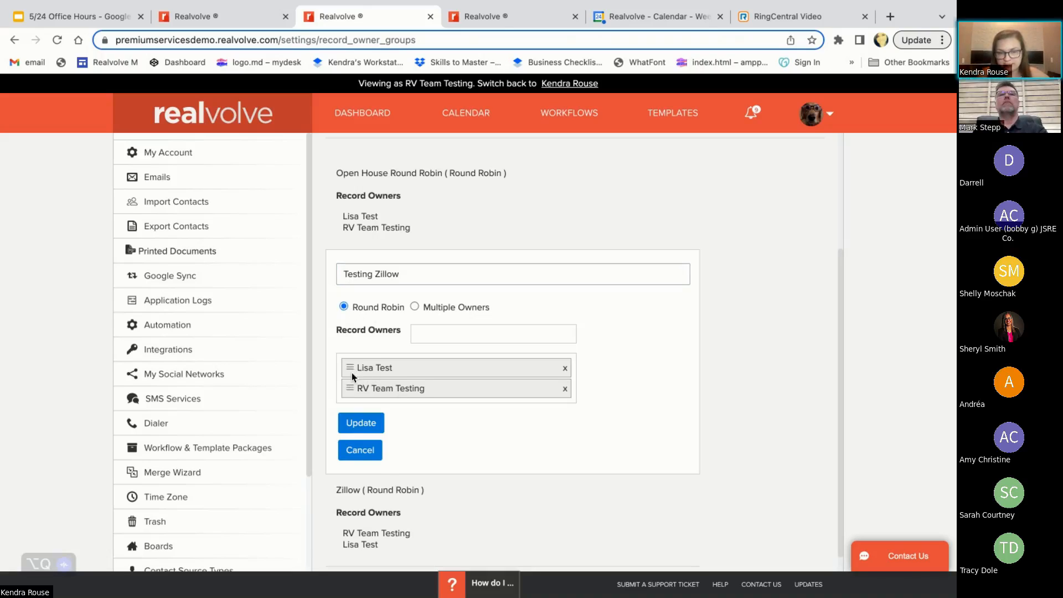
pyautogui.moveTo(351, 372)
pyautogui.mouseDown()
pyautogui.moveTo(465, 336)
pyautogui.moveTo(343, 360)
pyautogui.mouseUp()
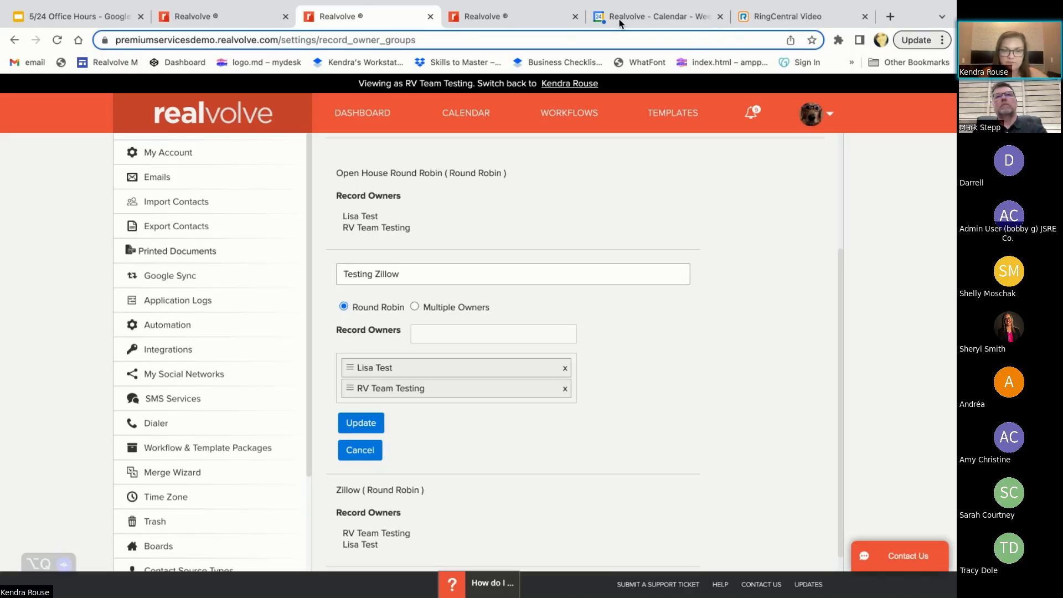
pyautogui.scroll(-3, 261, 446)
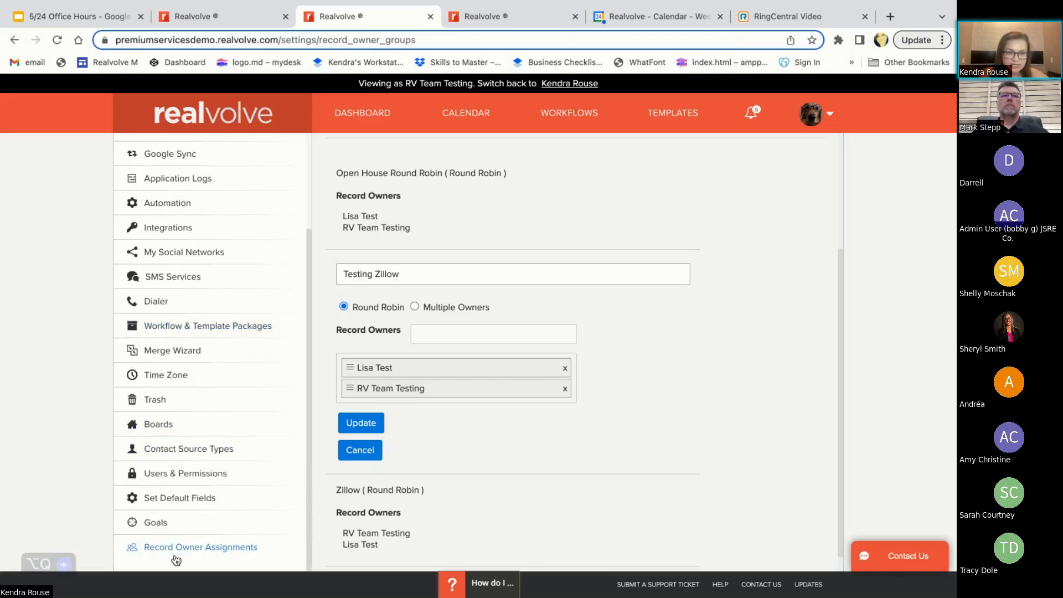